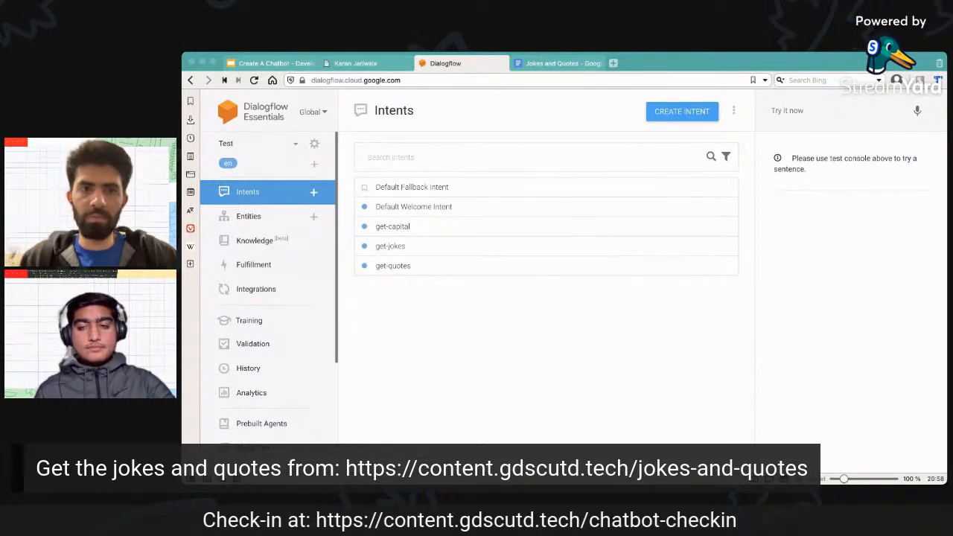
Look over the Jokes and Quotes document and return to the agent's intents list.
key(super+Tab)
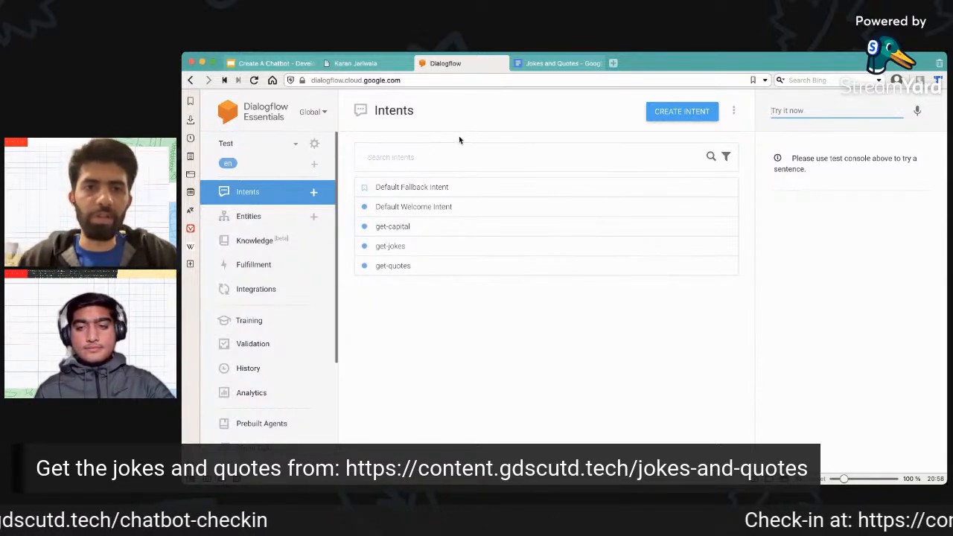
click(598, 64)
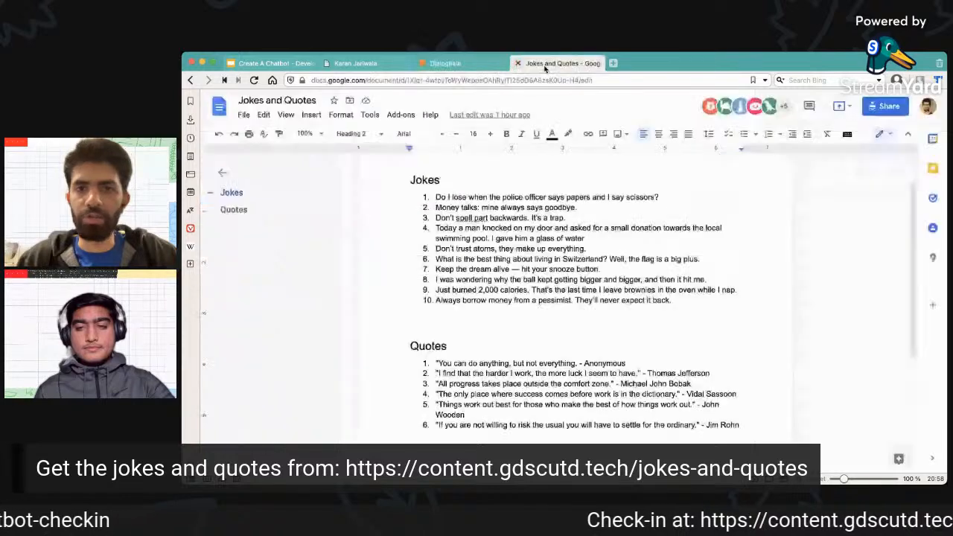
click(489, 64)
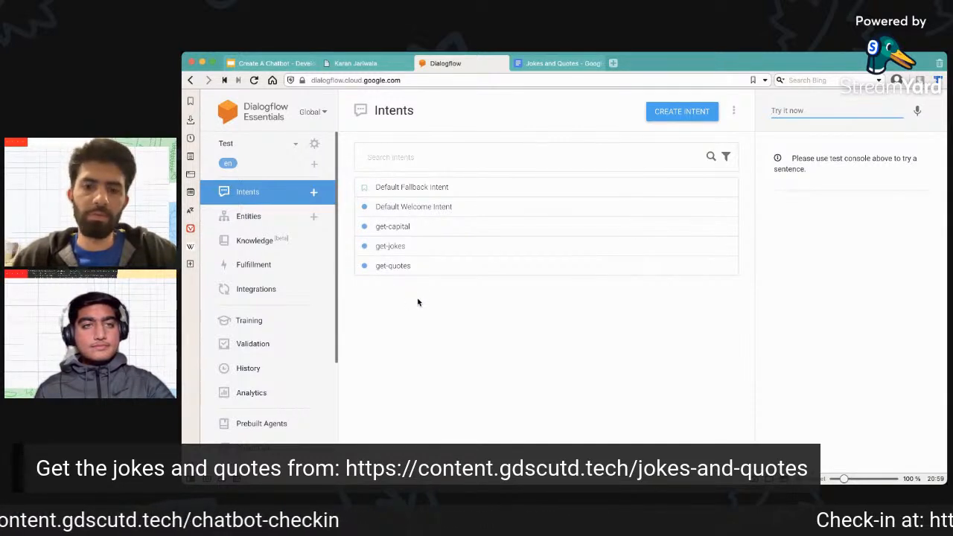
key(super+Tab)
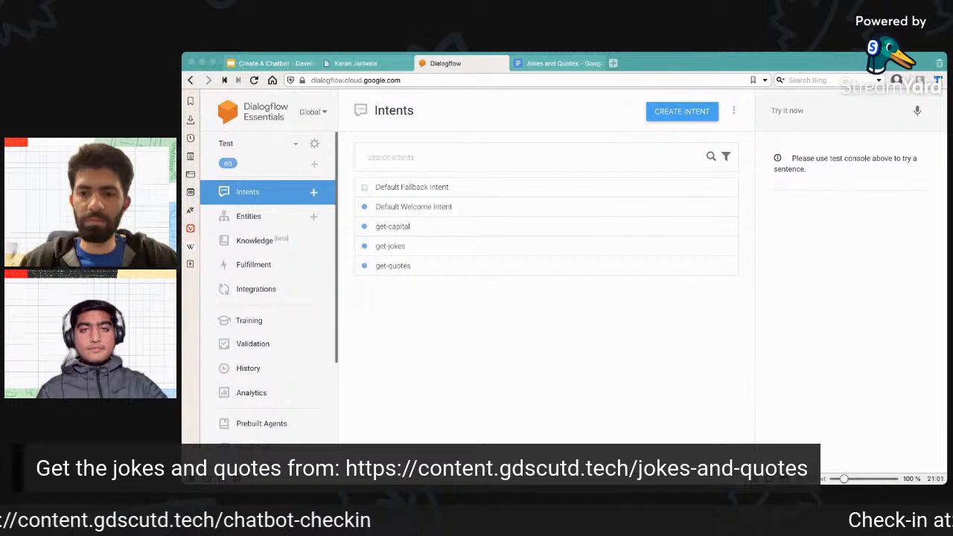
click(813, 137)
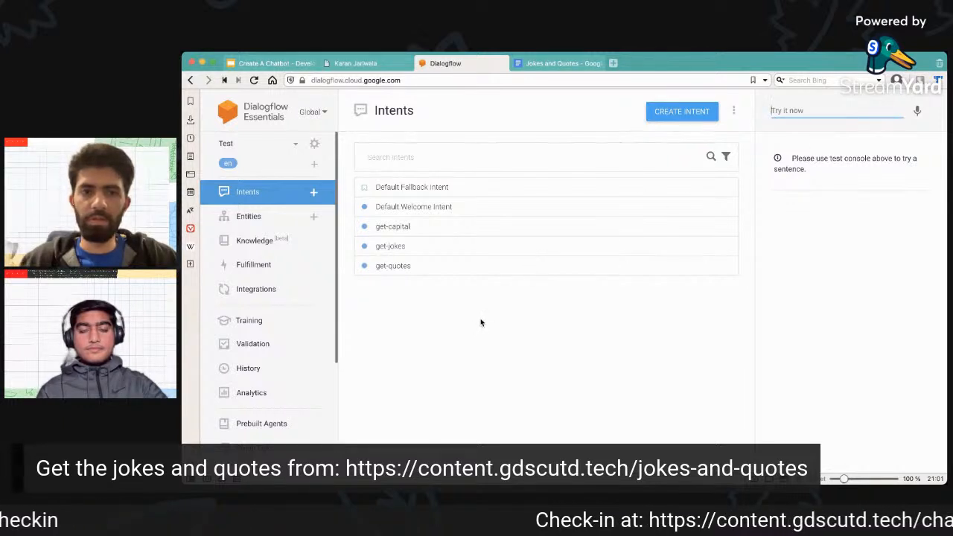
key(super+Tab)
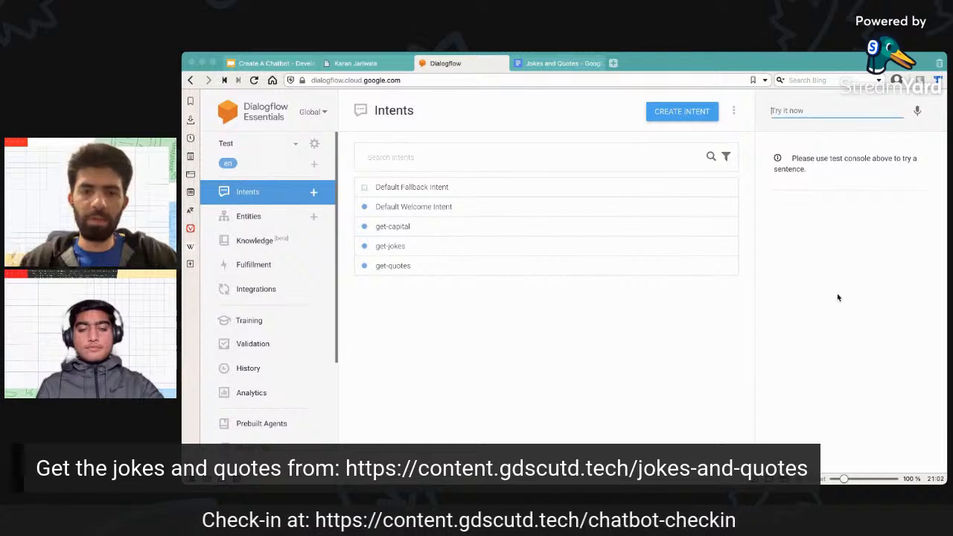
Create a new agent named GDSCBot with the default language and time zone, and reload the page.
click(297, 147)
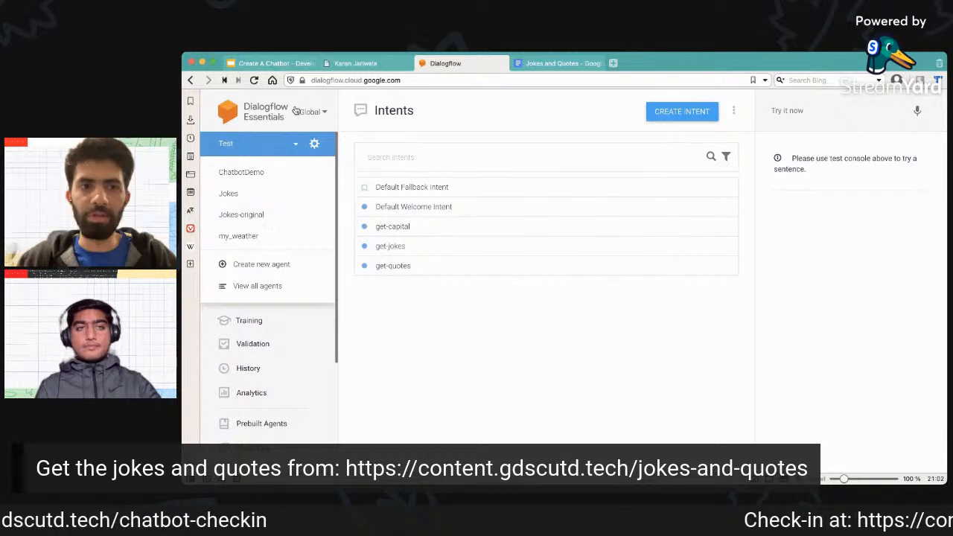
click(296, 266)
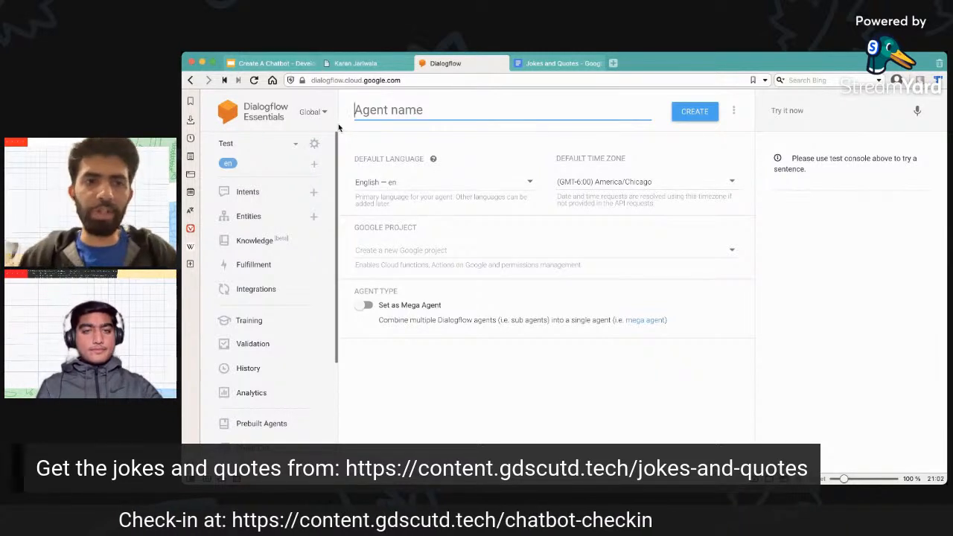
click(296, 144)
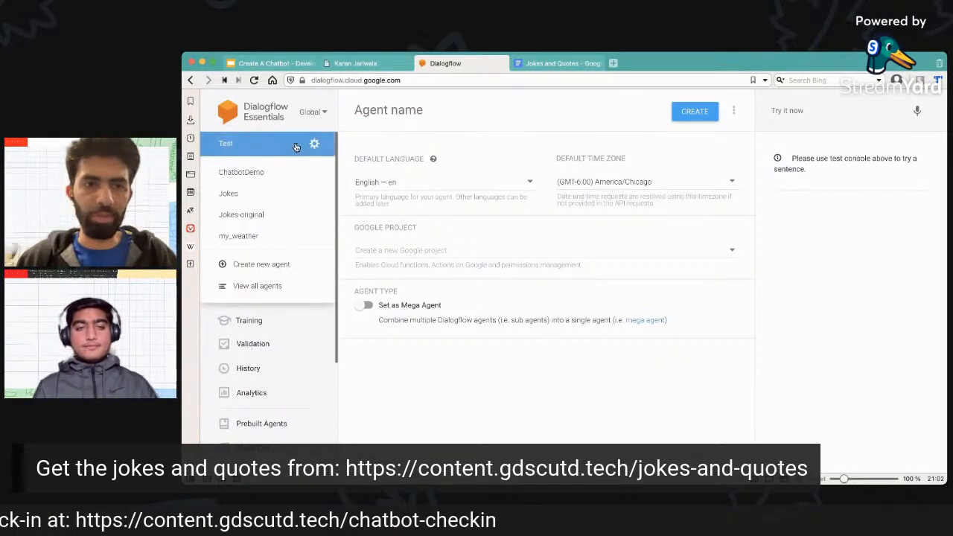
click(280, 263)
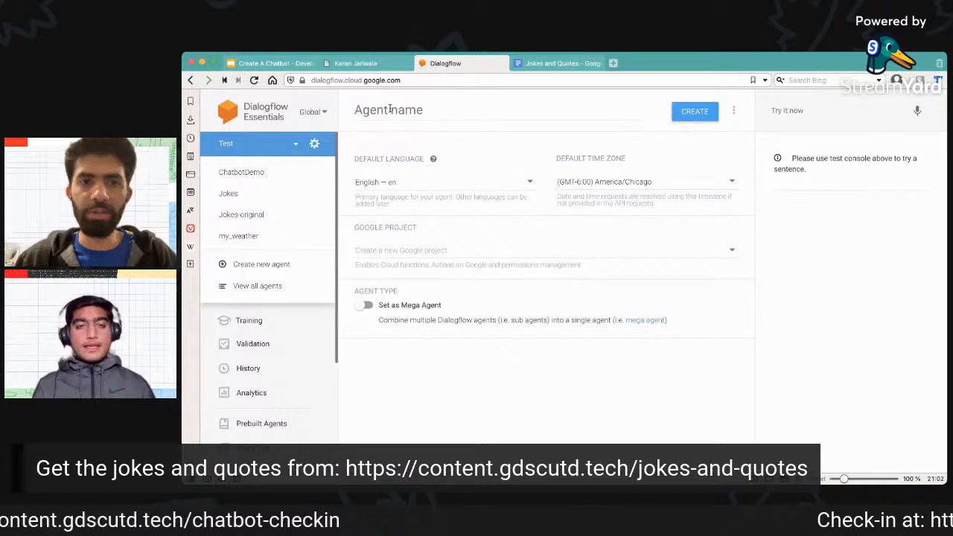
text(GDSC)
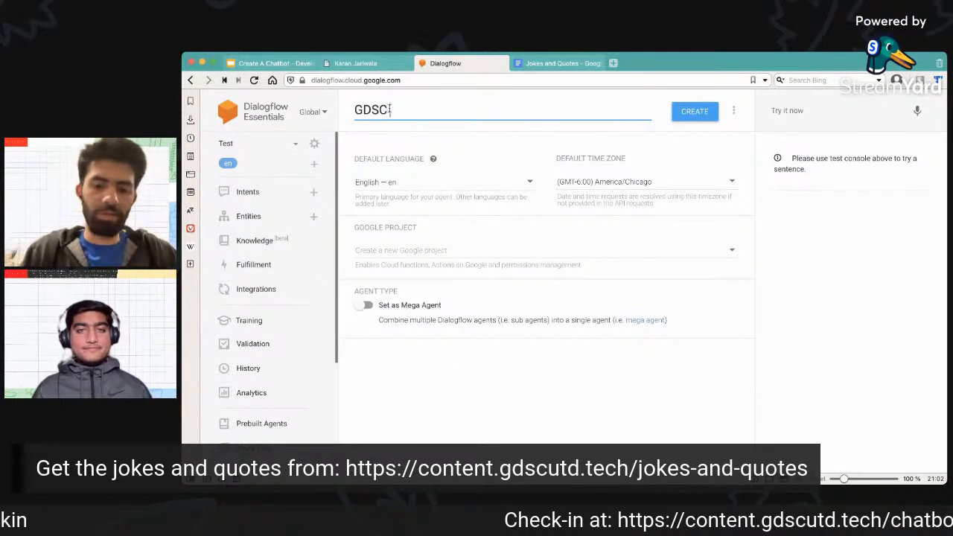
text(BOT)
key(BackSpace)
key(BackSpace)
text(ot)
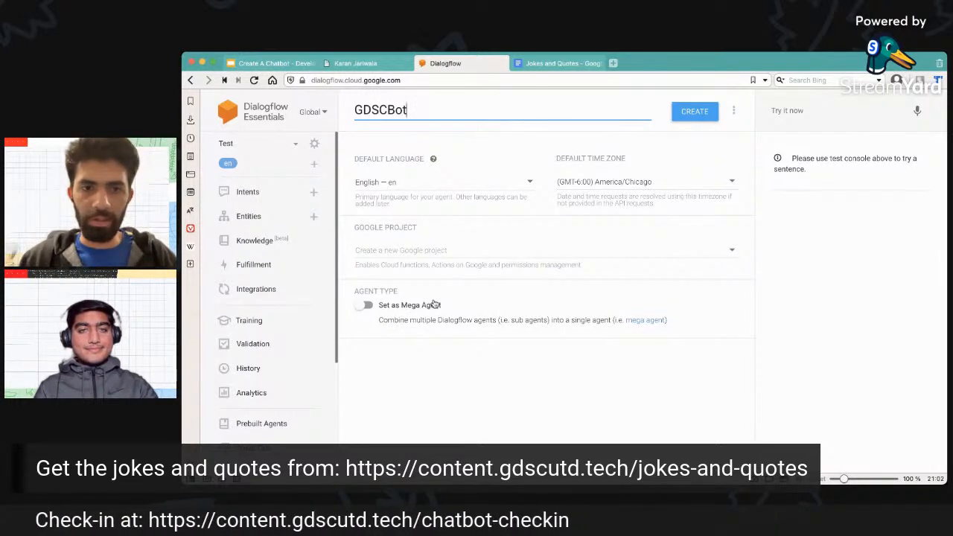
click(694, 113)
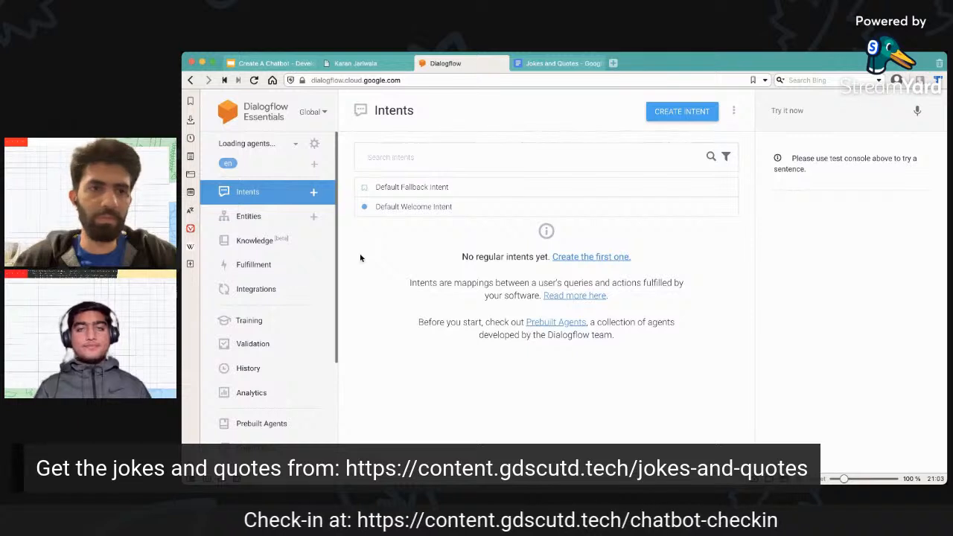
click(254, 80)
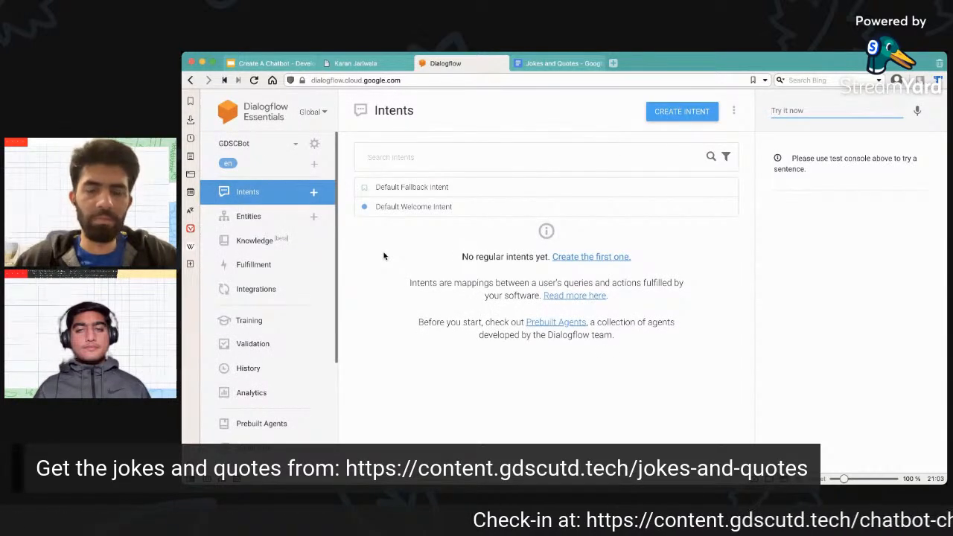
Start a new intent in the GDSCBot agent and name it give-me-jokes.
key(super+Tab)
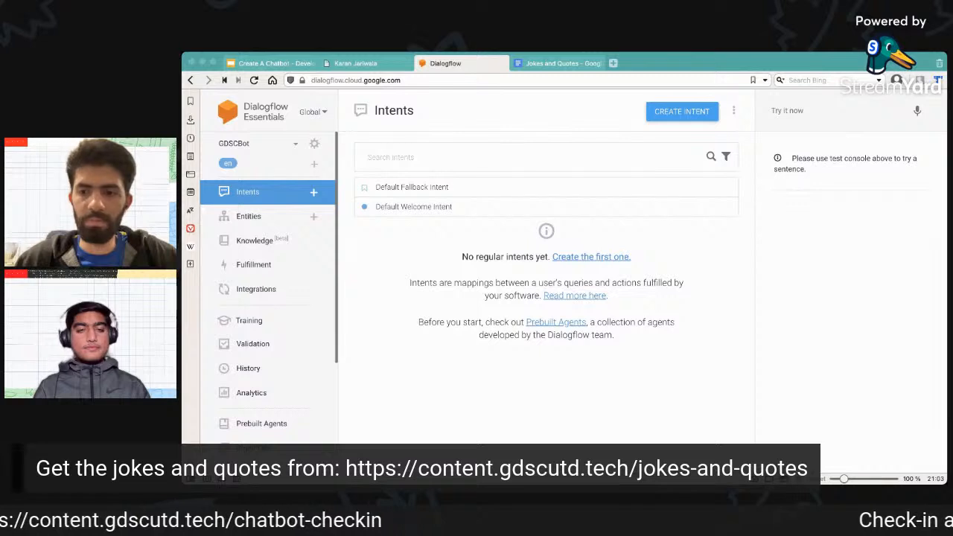
click(687, 262)
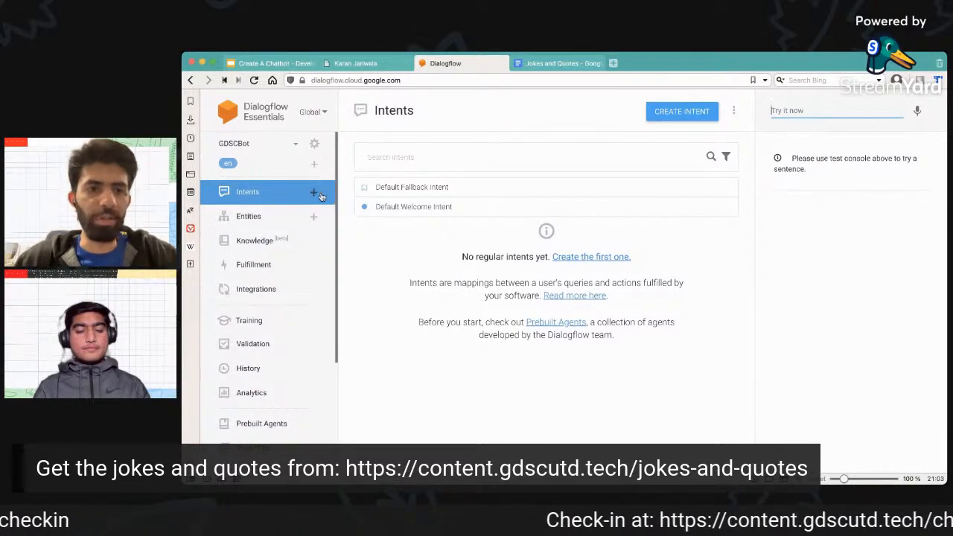
click(273, 192)
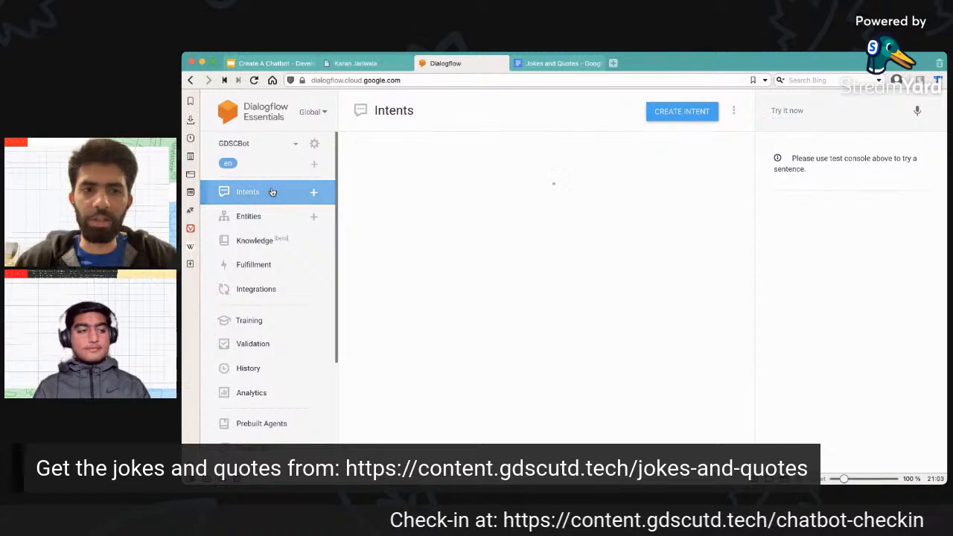
click(690, 115)
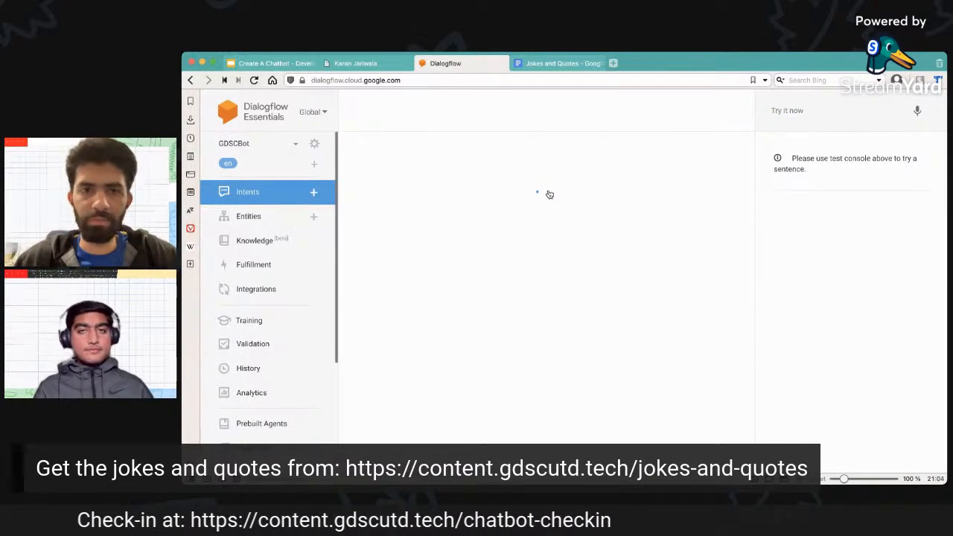
click(409, 111)
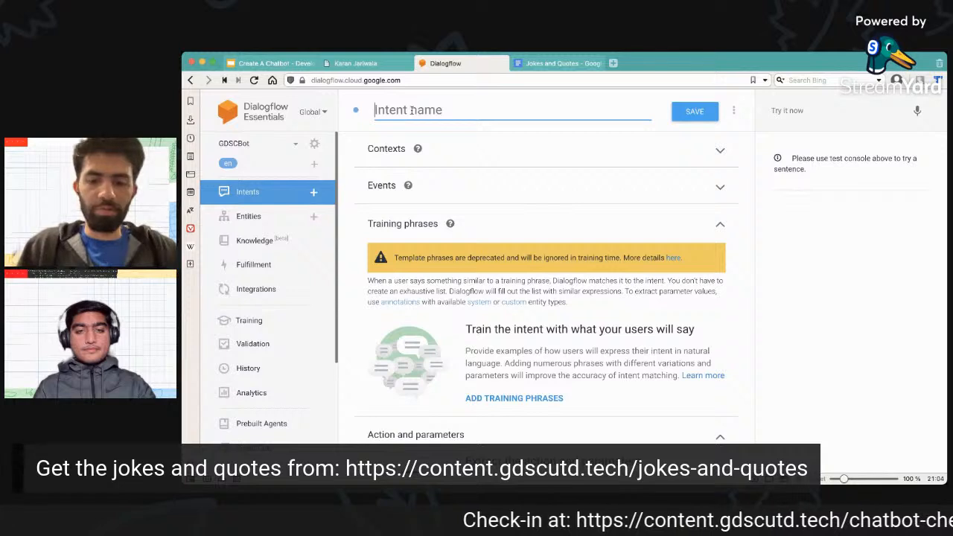
text(g)
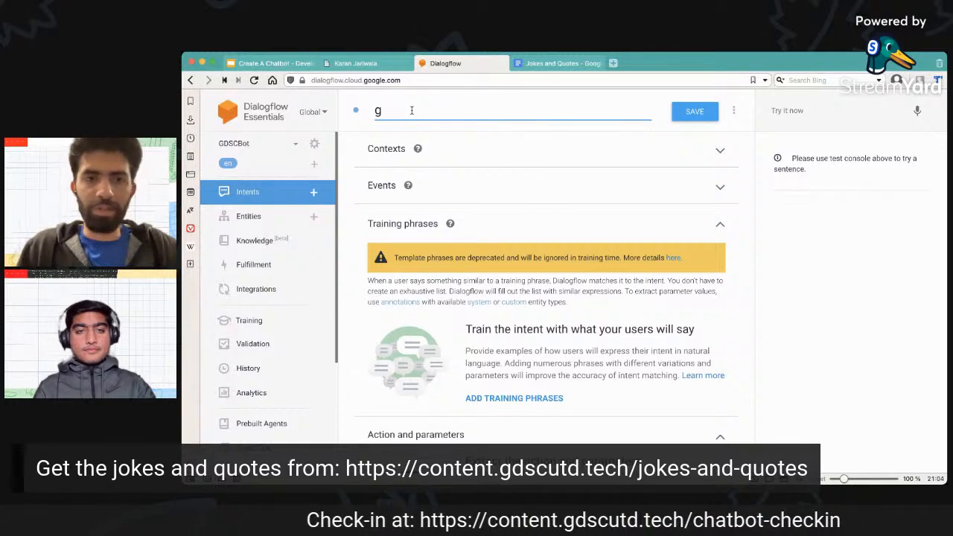
text(iet)
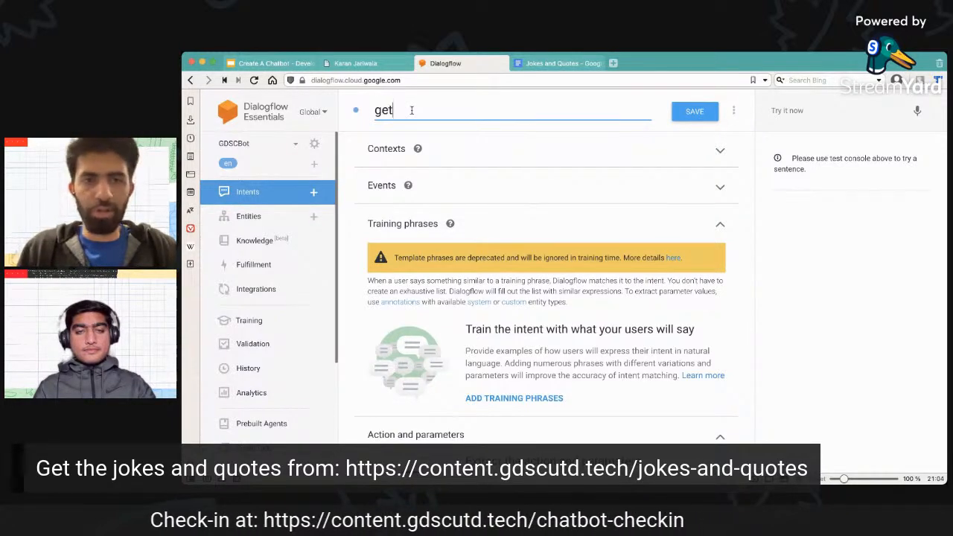
text(-jokes)
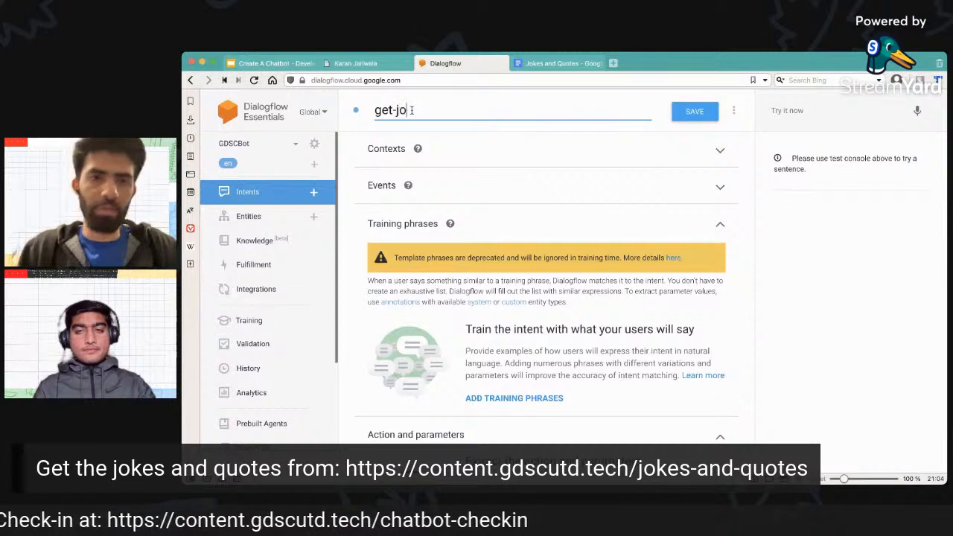
key(BackSpace)
key(BackSpace)
key(BackSpace)
key(BackSpace)
key(BackSpace)
key(BackSpace)
key(BackSpace)
key(BackSpace)
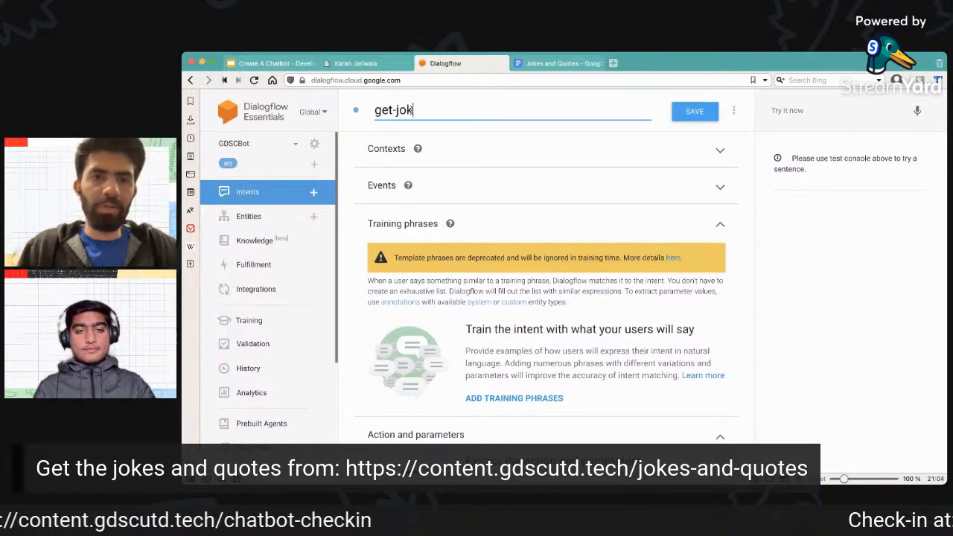
text(ive-me-jokes)
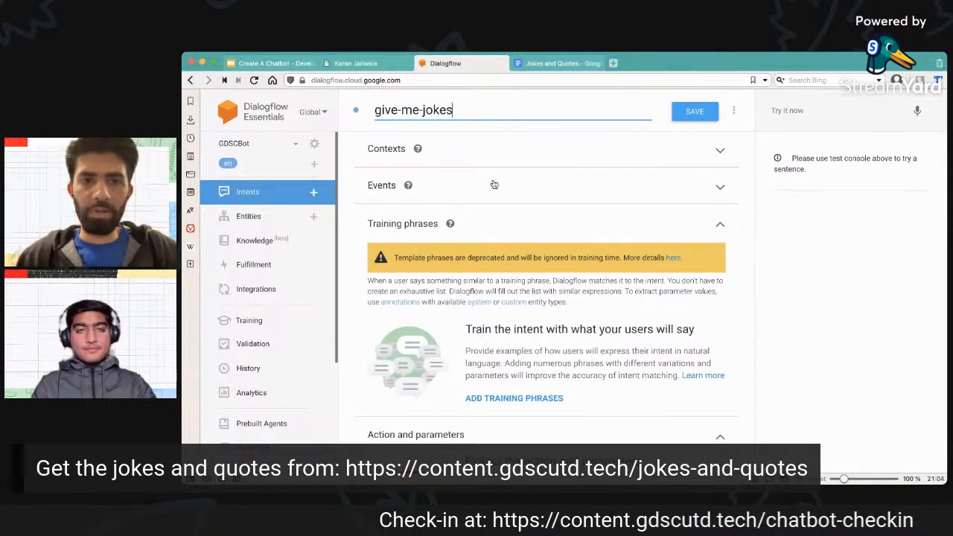
Review the give-me-jokes intent's Contexts, Events, Training phrases, Action and parameters, and Responses sections.
click(713, 155)
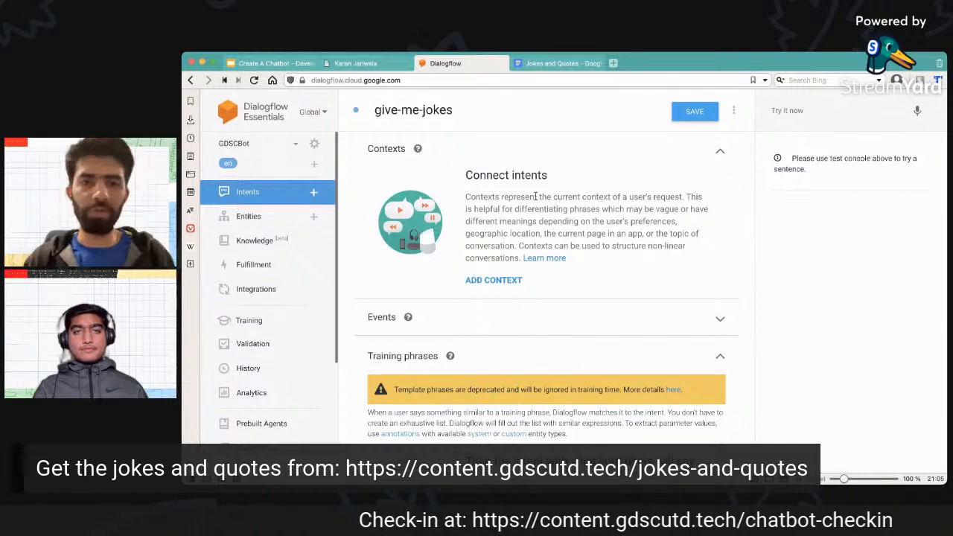
click(721, 152)
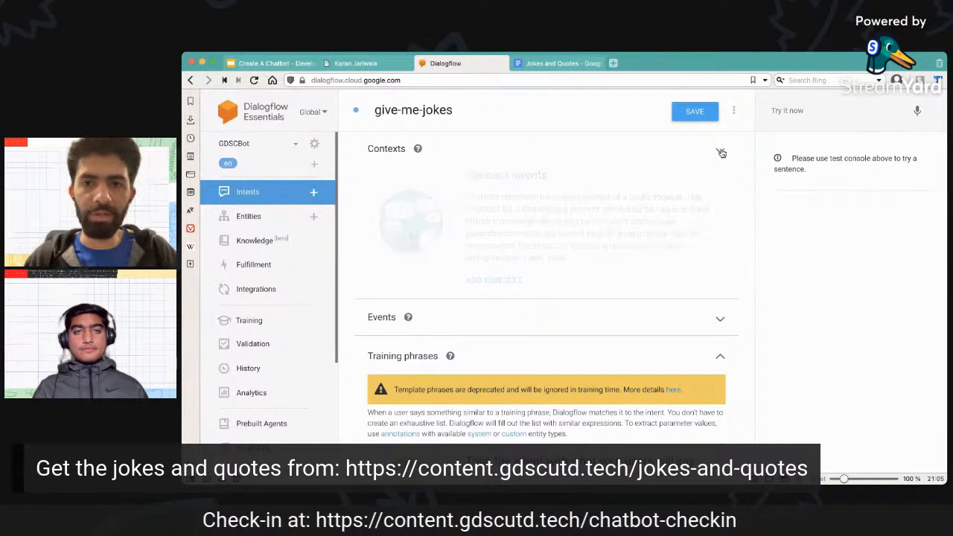
click(719, 187)
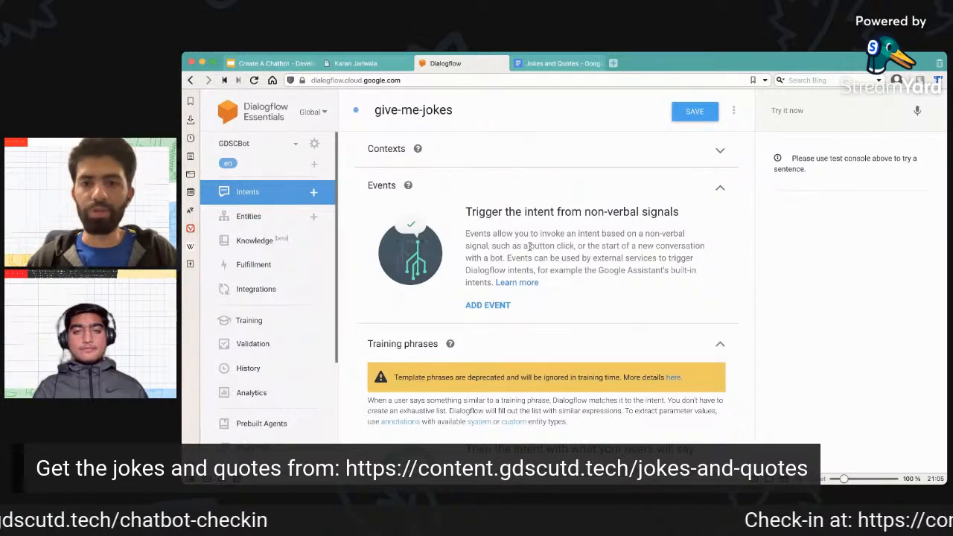
drag(530, 246, 650, 246)
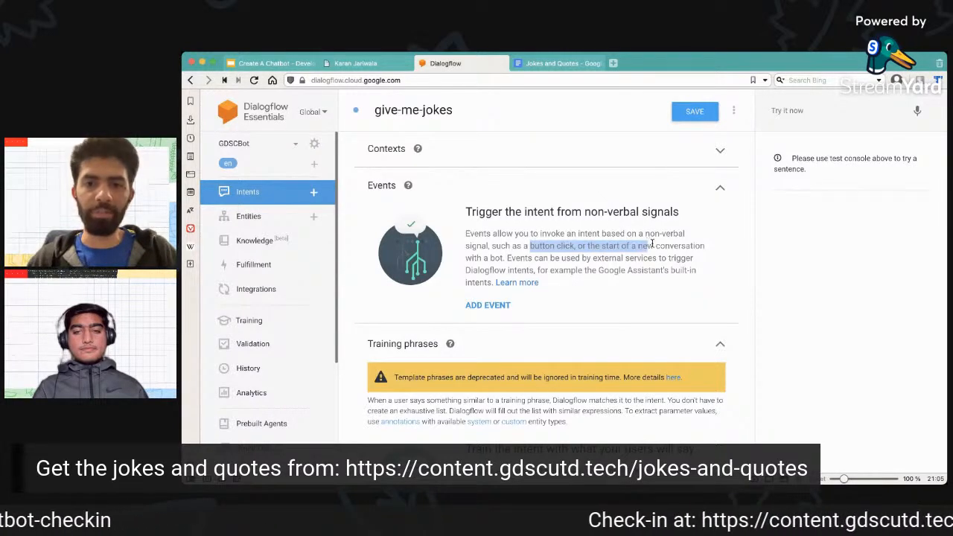
click(670, 245)
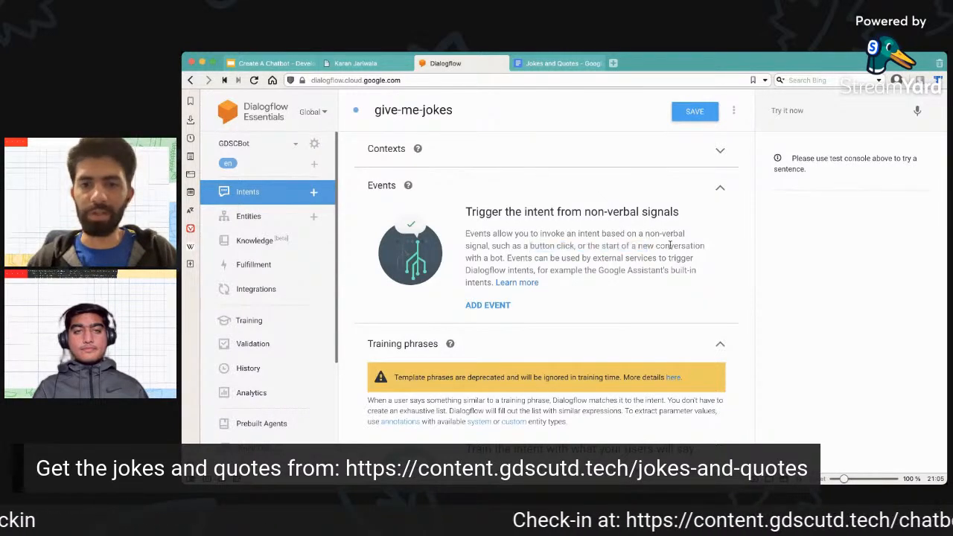
click(722, 188)
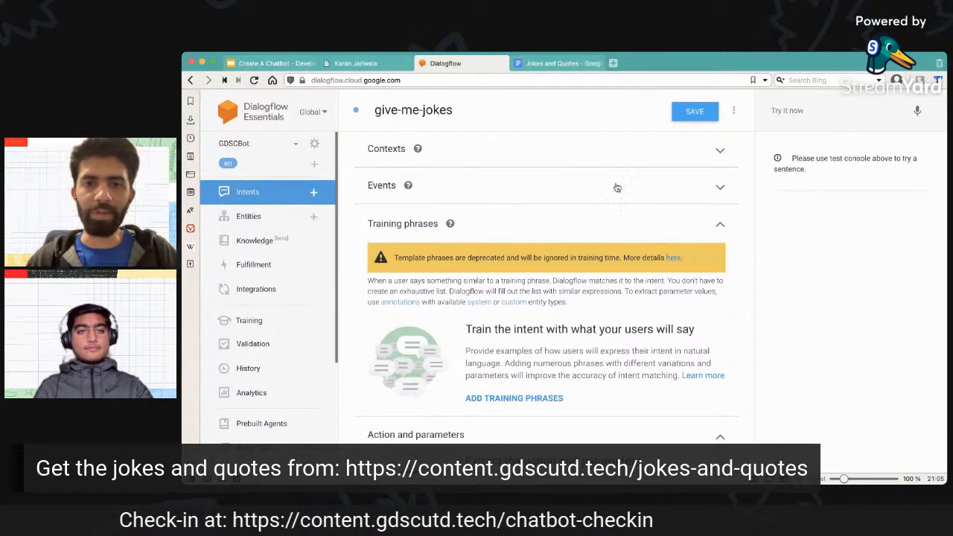
click(708, 187)
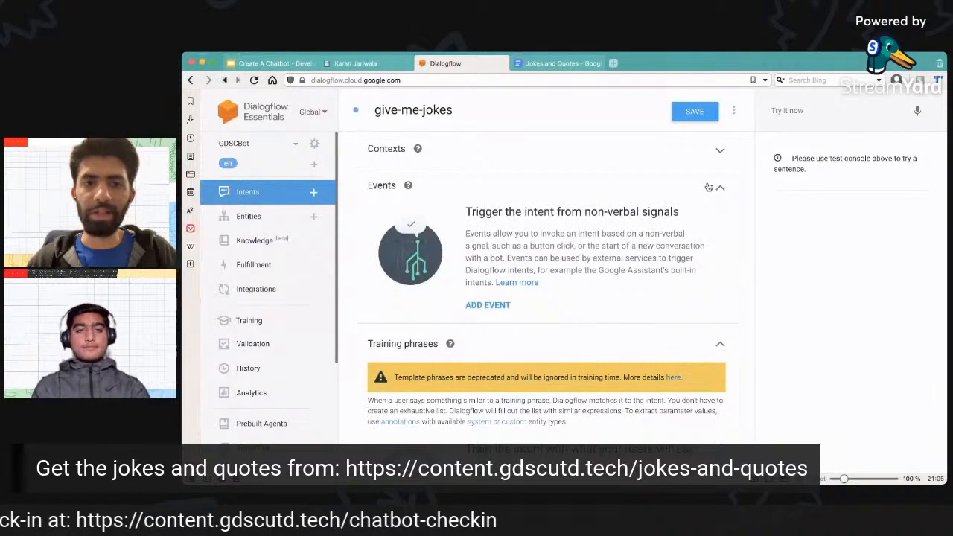
click(711, 187)
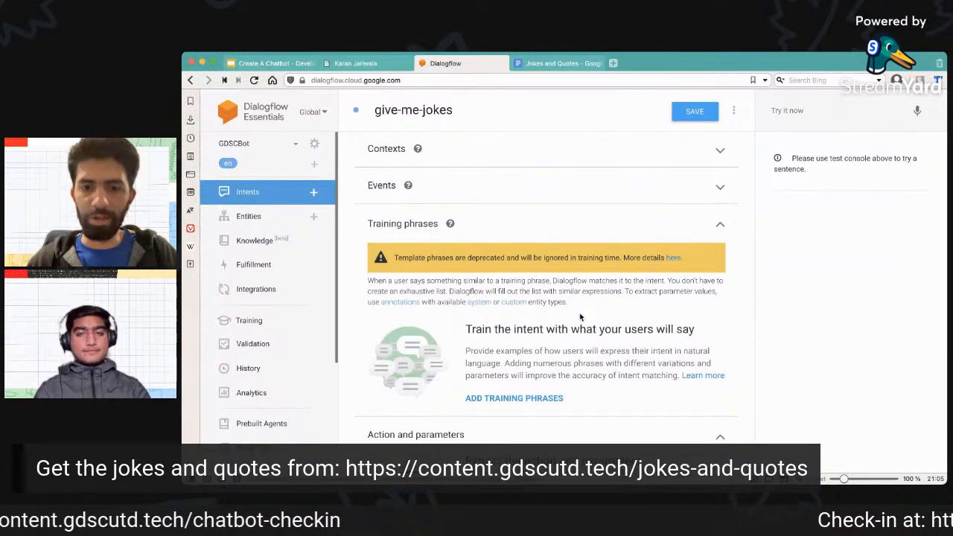
scroll(579, 320, down, 2)
scroll(576, 319, up, 2)
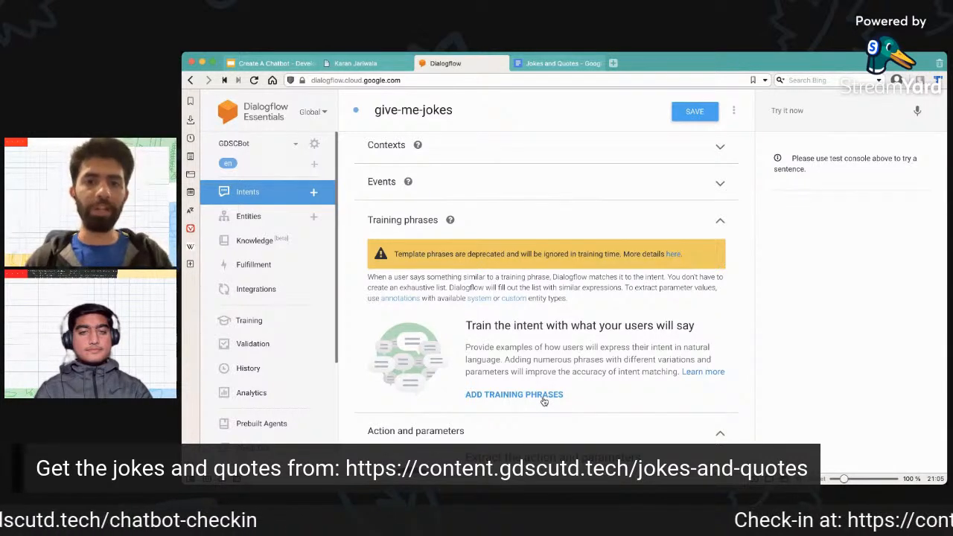
scroll(543, 401, down, 3)
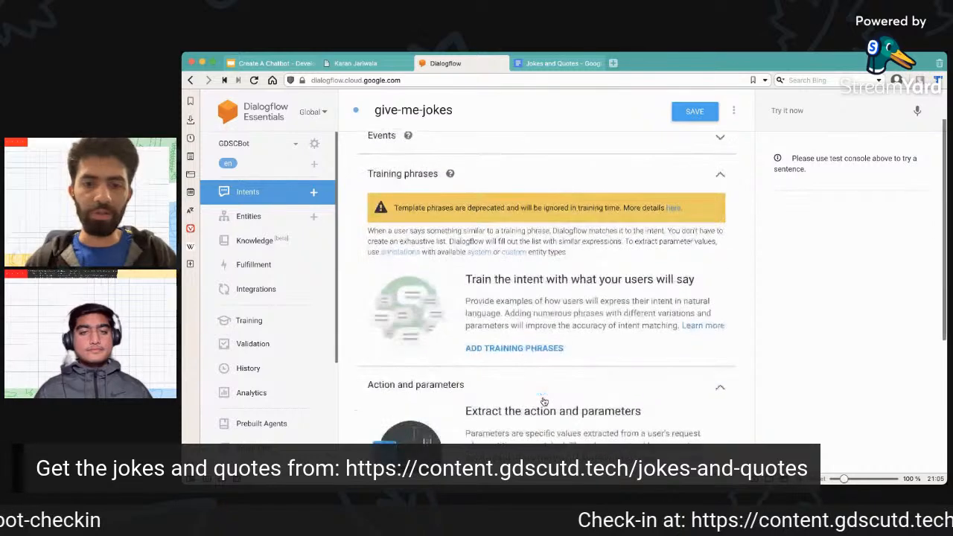
scroll(543, 401, down, 3)
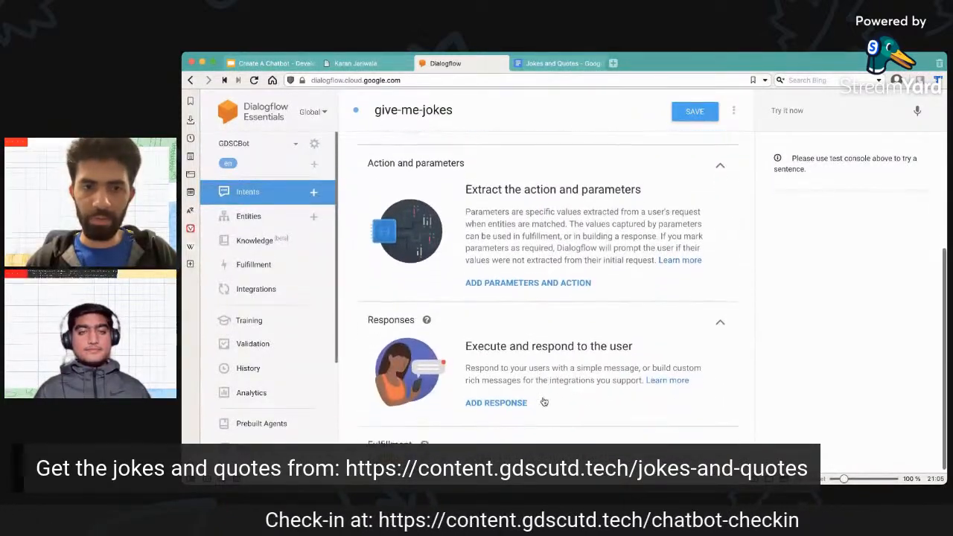
scroll(543, 401, up, 5)
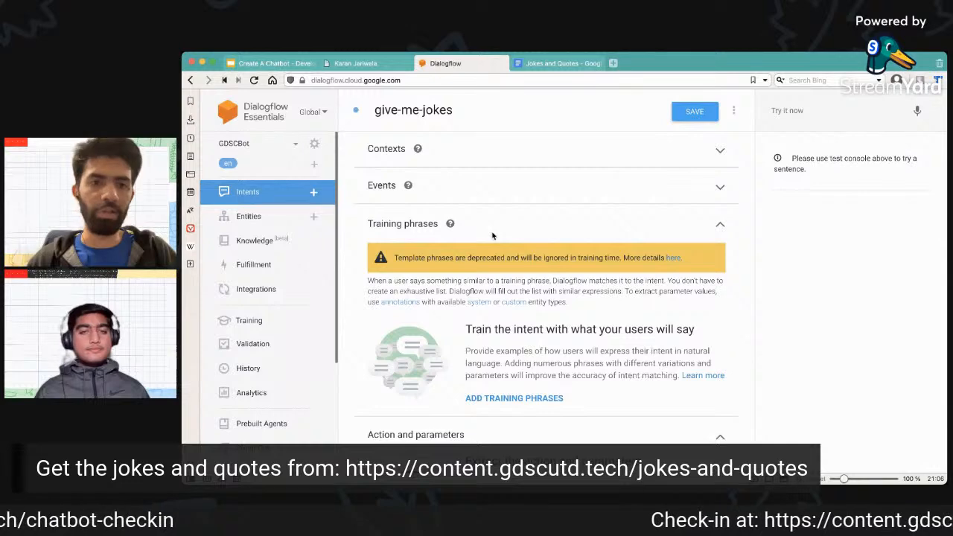
scroll(493, 235, down, 5)
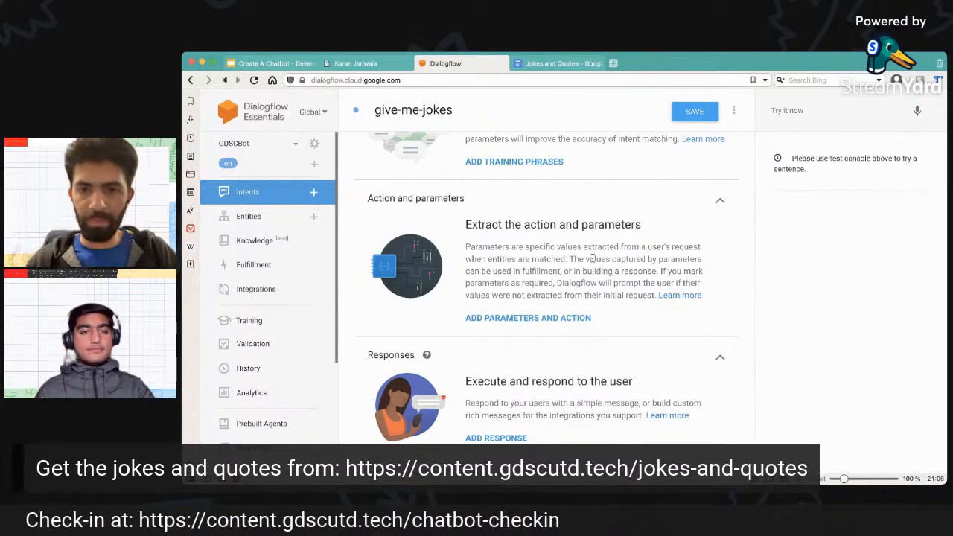
click(570, 319)
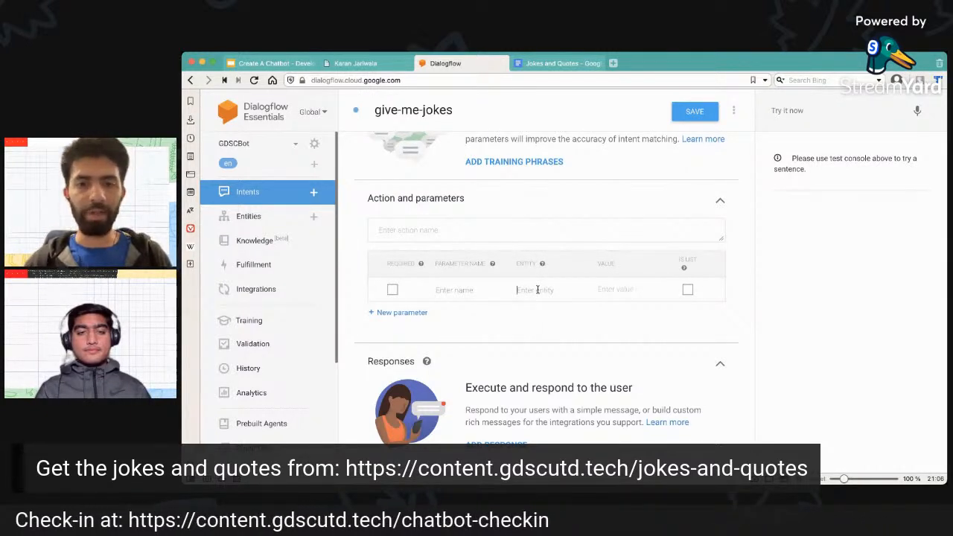
text(@)
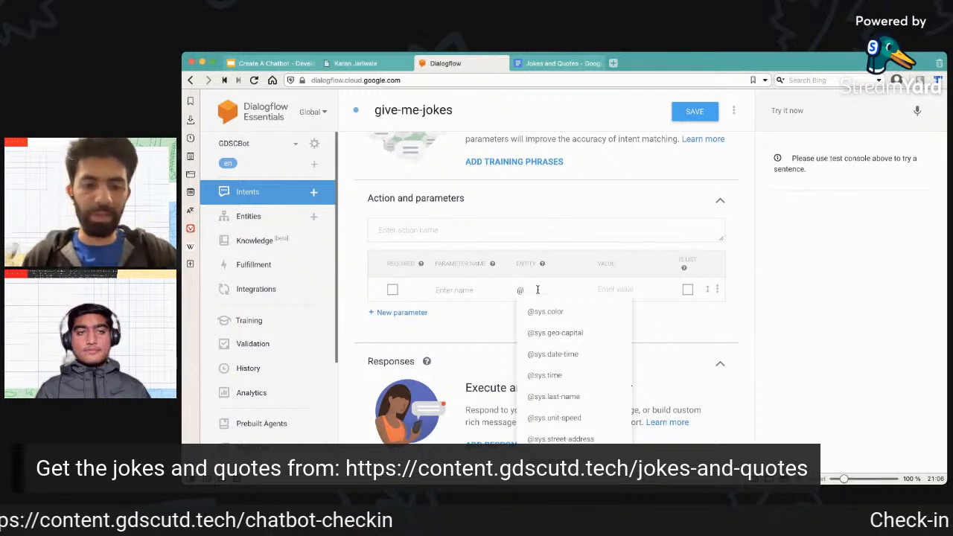
text(sys.c)
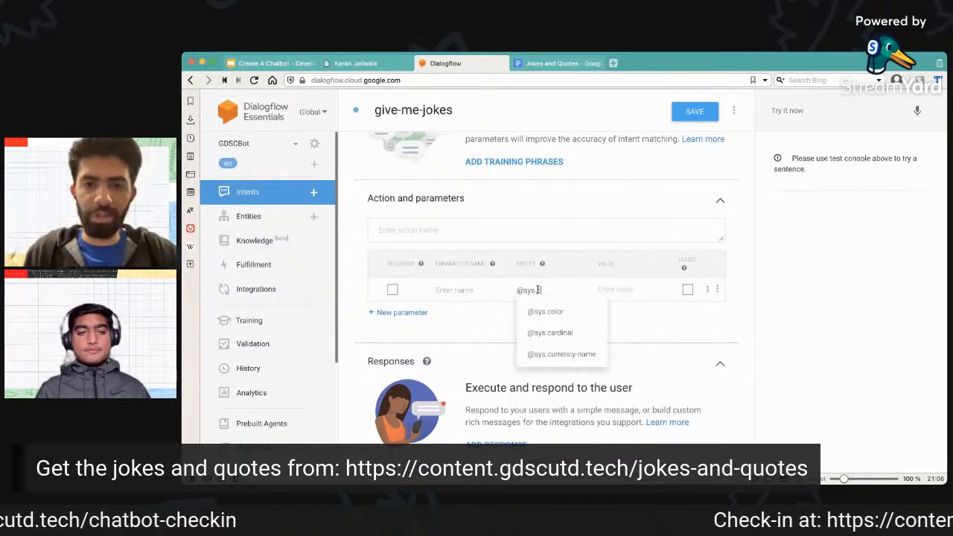
key(BackSpace)
text(geo)
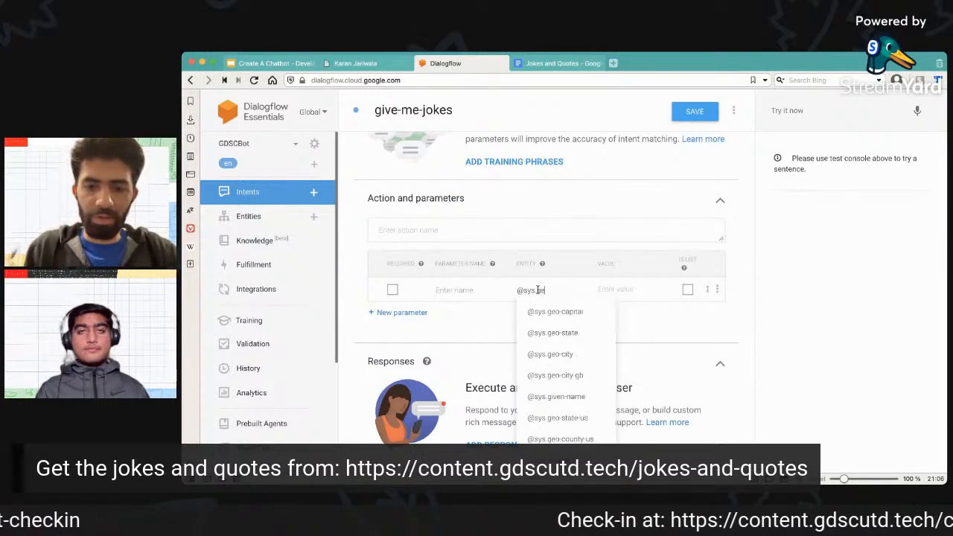
click(557, 353)
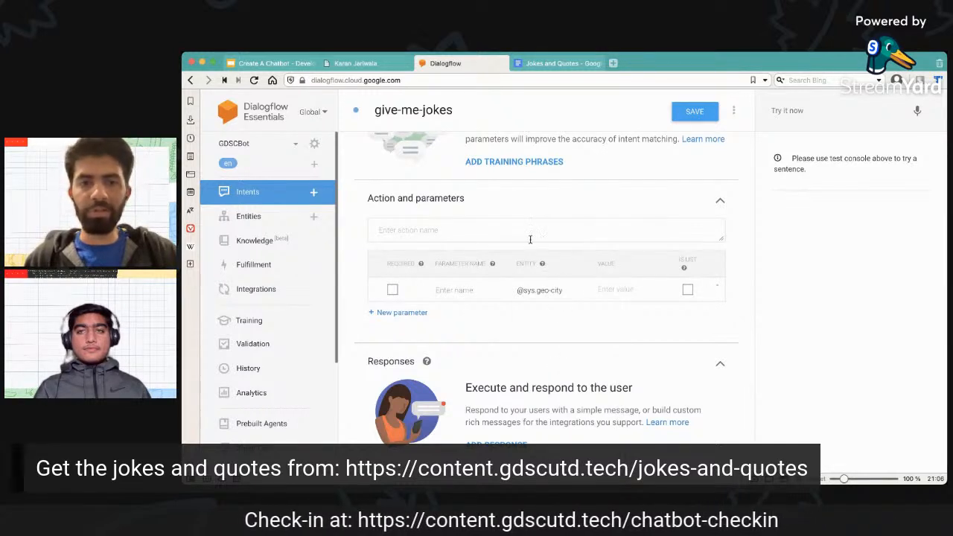
triple_click(567, 291)
key(BackSpace)
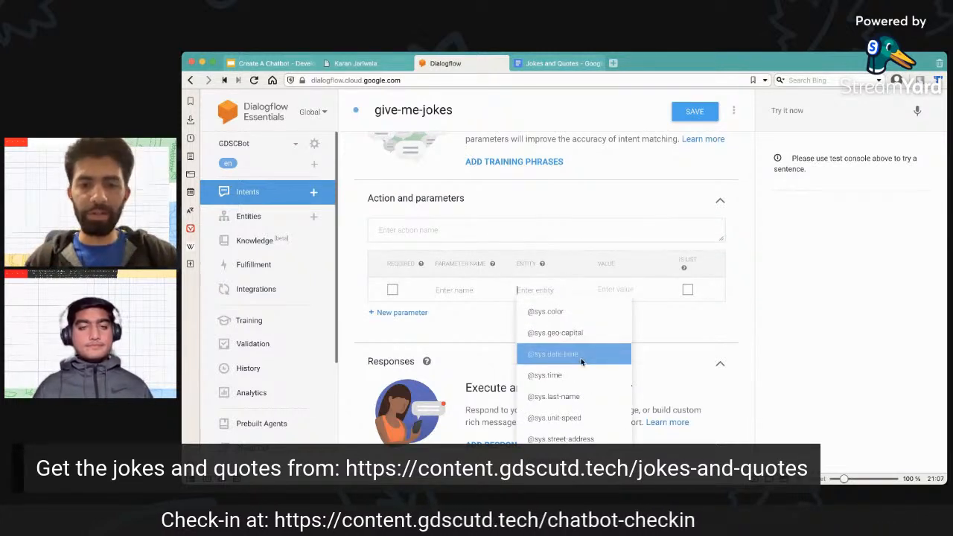
click(553, 355)
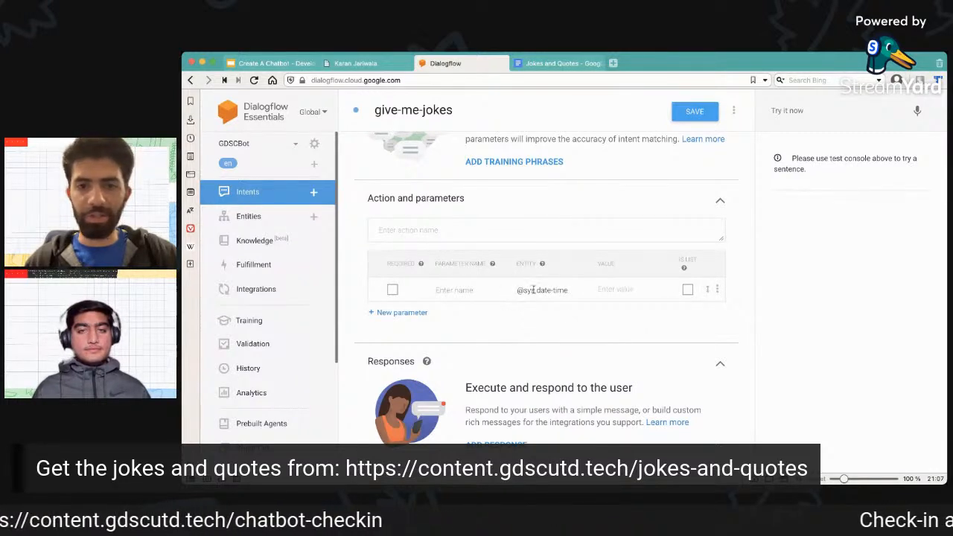
triple_click(572, 289)
key(BackSpace)
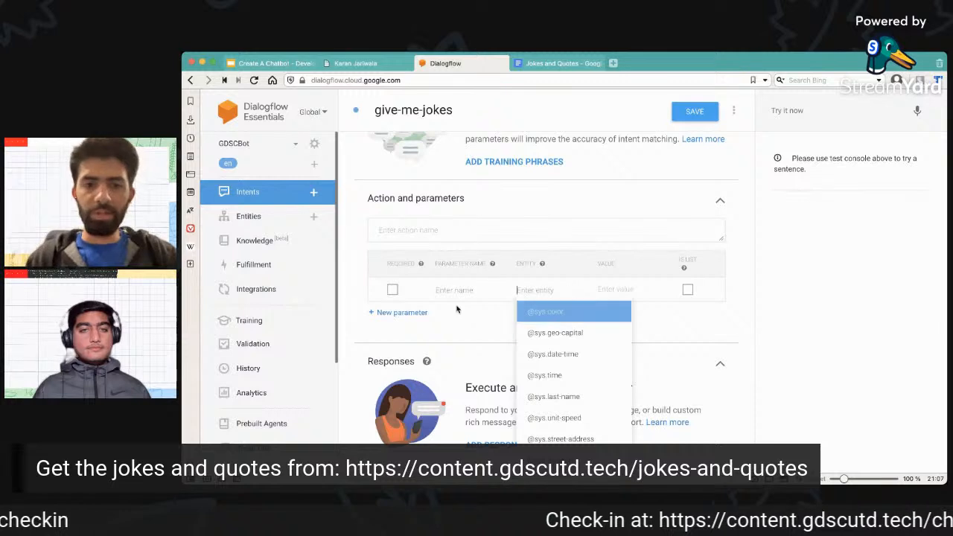
click(470, 319)
Add a text response with the document's first joke, "Do I lose when the police officer says papers and I say scissors?".
scroll(470, 319, down, 1)
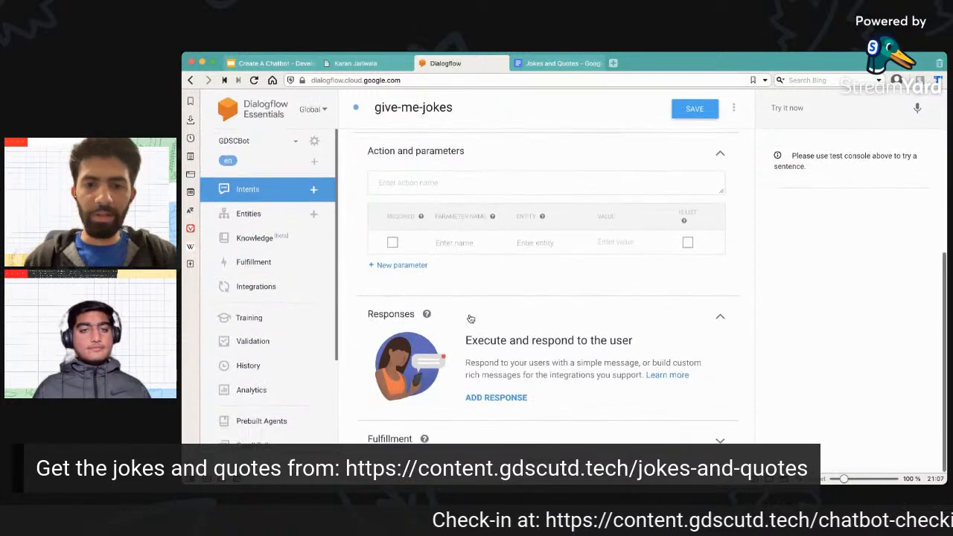
click(494, 399)
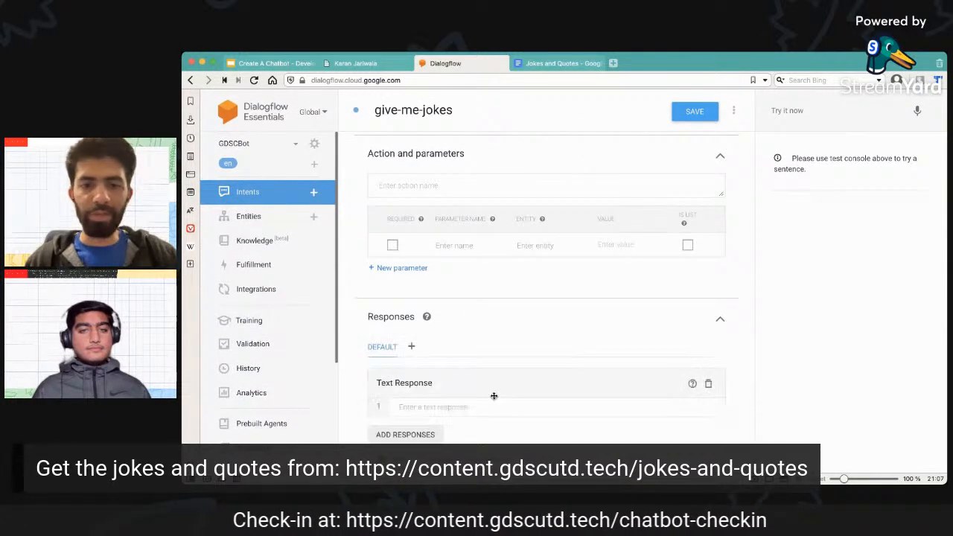
scroll(551, 335, down, 1)
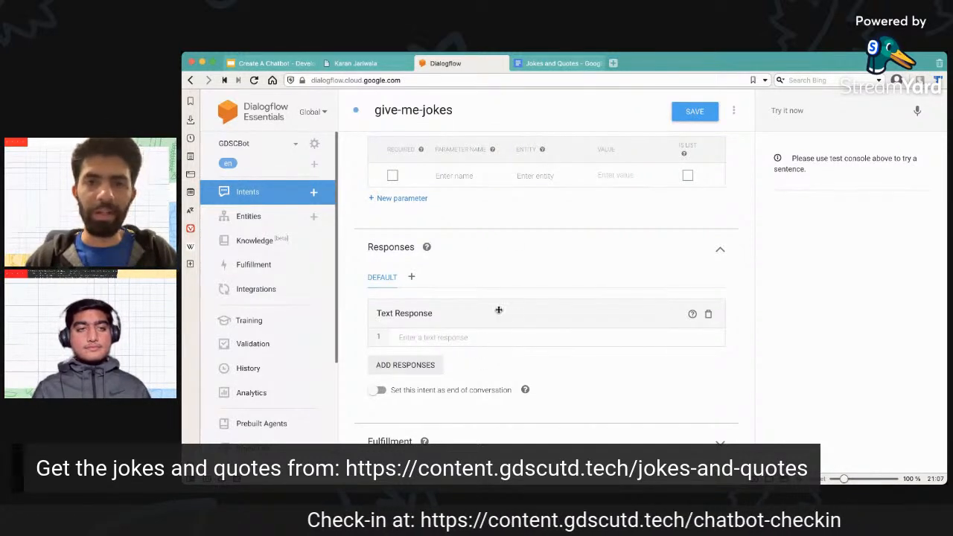
click(560, 64)
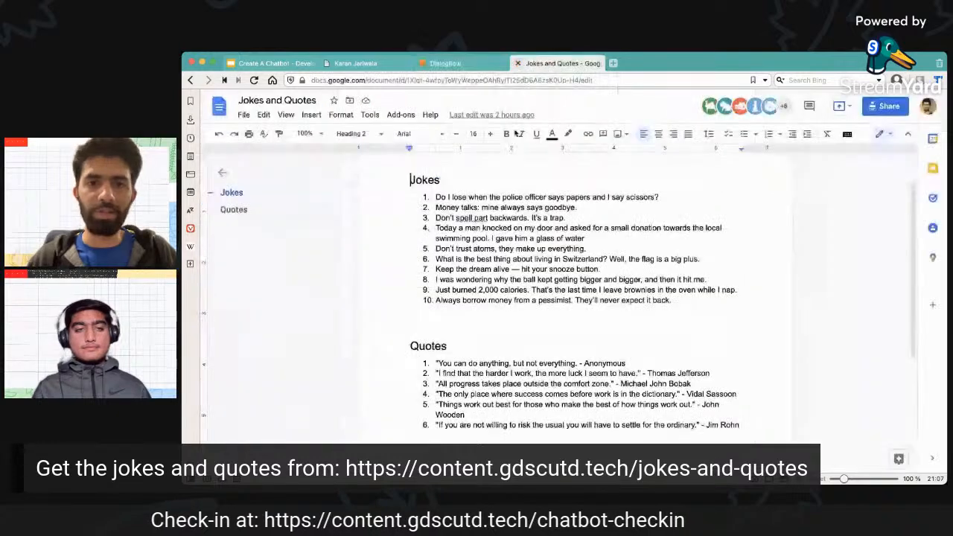
drag(436, 197, 667, 195)
key(ctrl+c)
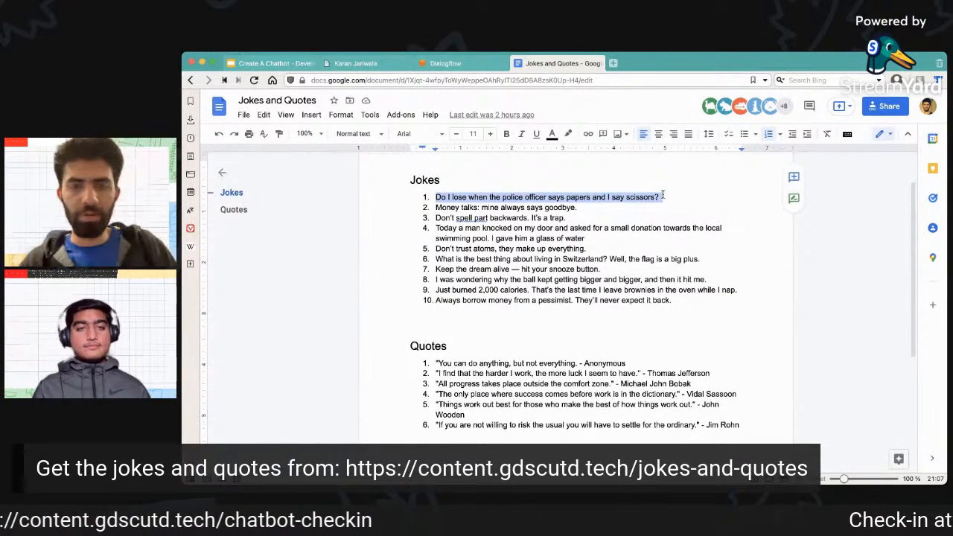
click(445, 63)
click(463, 337)
key(ctrl+v)
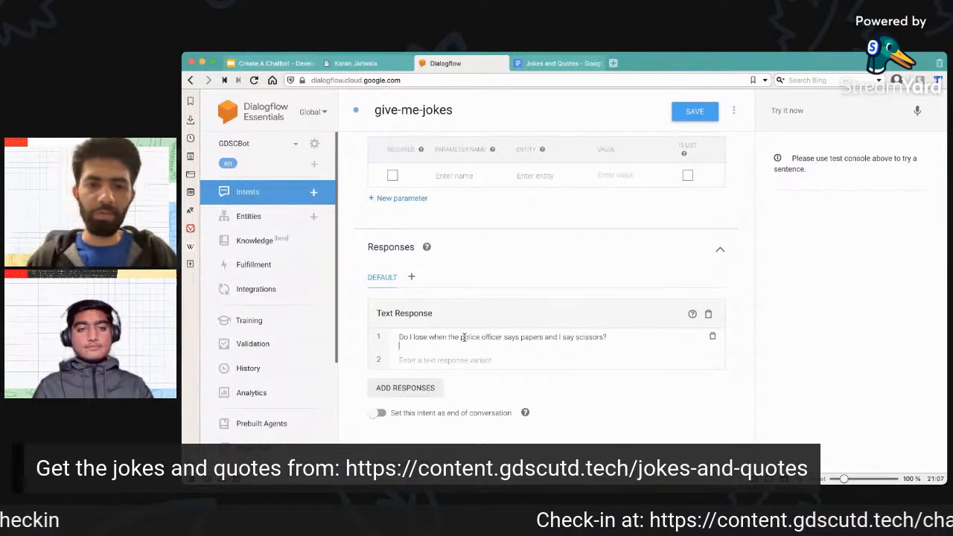
key(BackSpace)
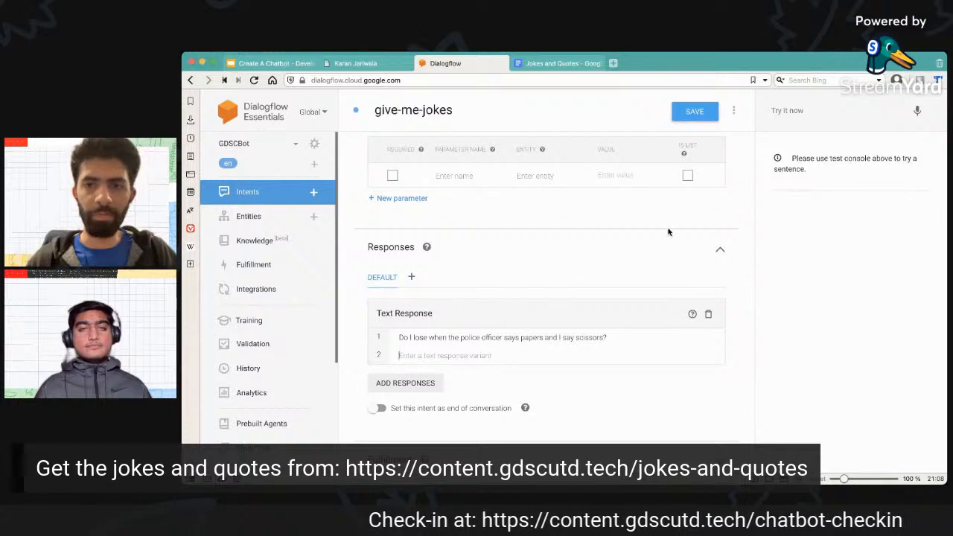
Show the intent's Fulfillment options and try enabling the webhook call for this intent, switching it off again.
click(793, 110)
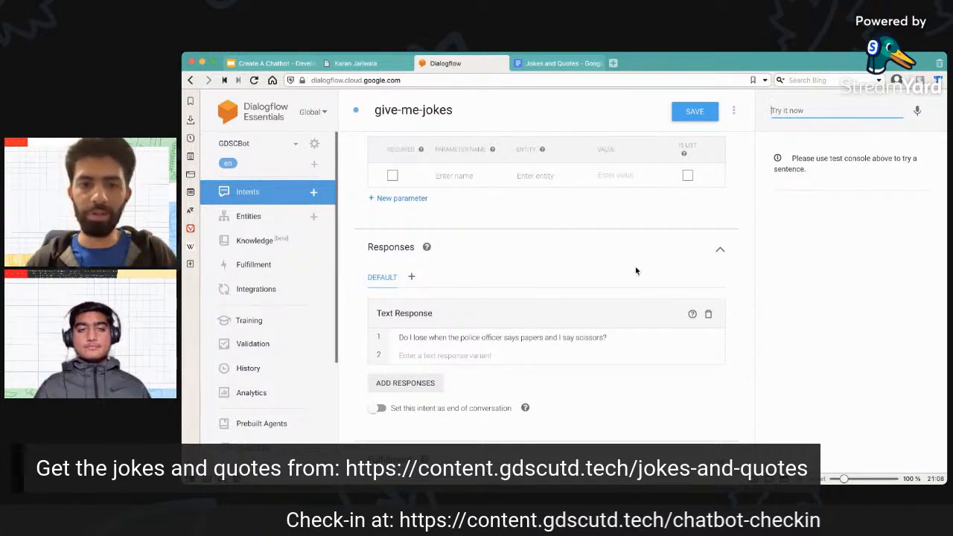
click(553, 381)
scroll(553, 382, down, 1)
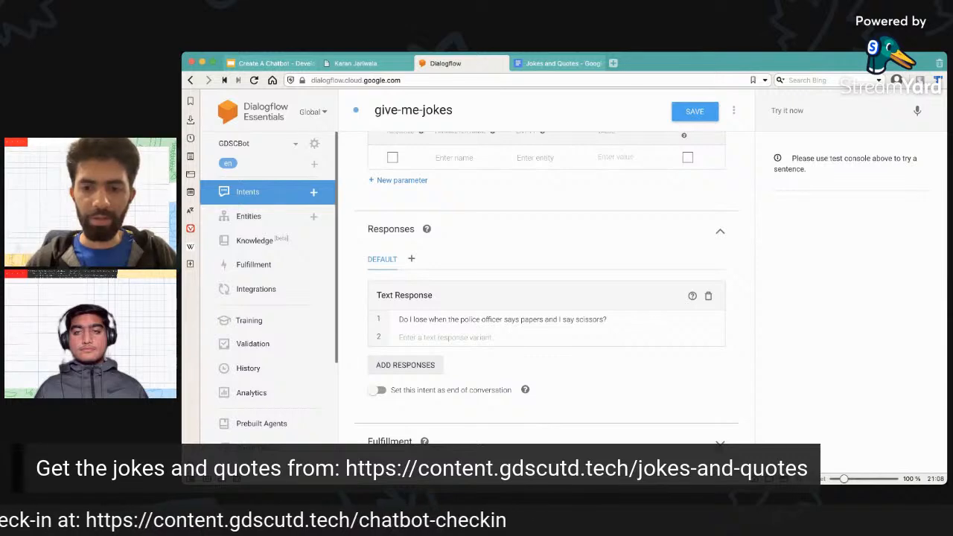
scroll(624, 362, down, 3)
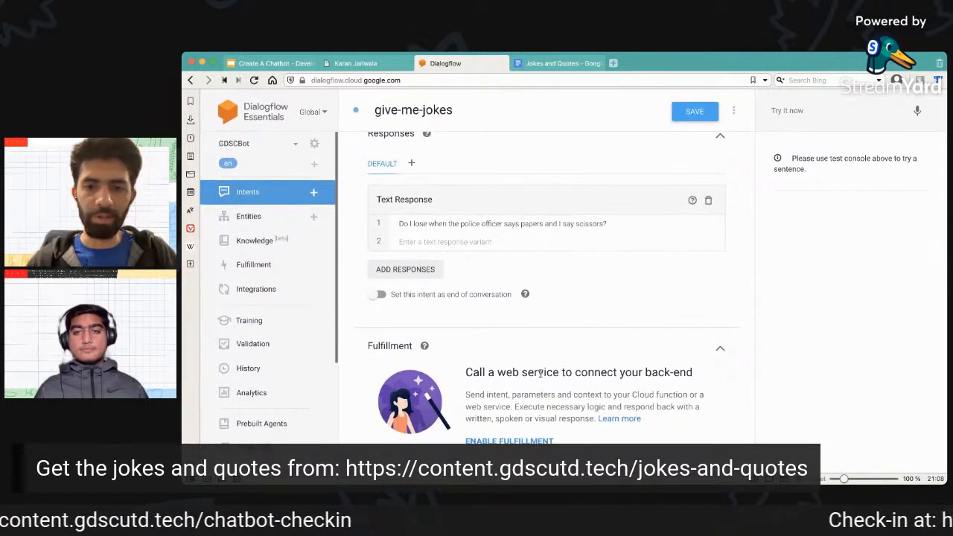
click(517, 441)
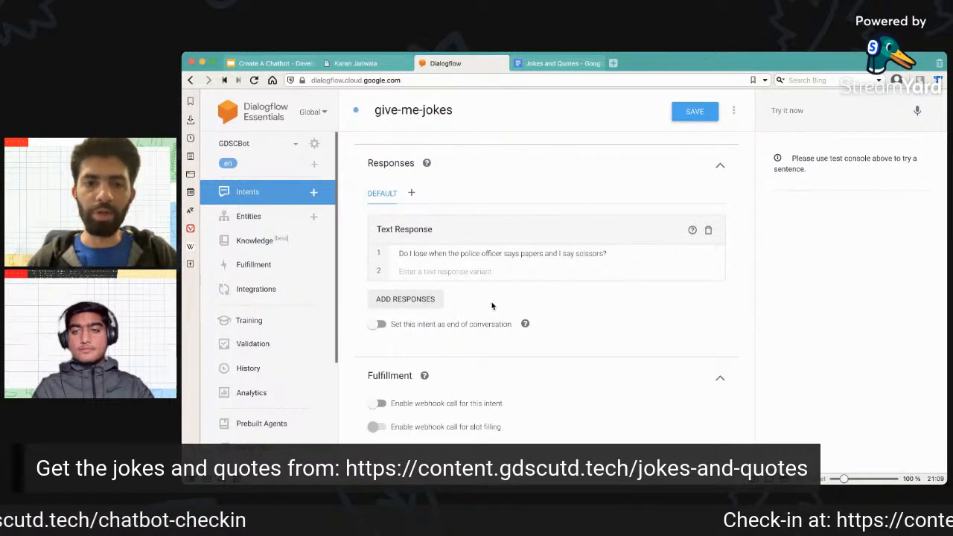
drag(400, 254, 670, 249)
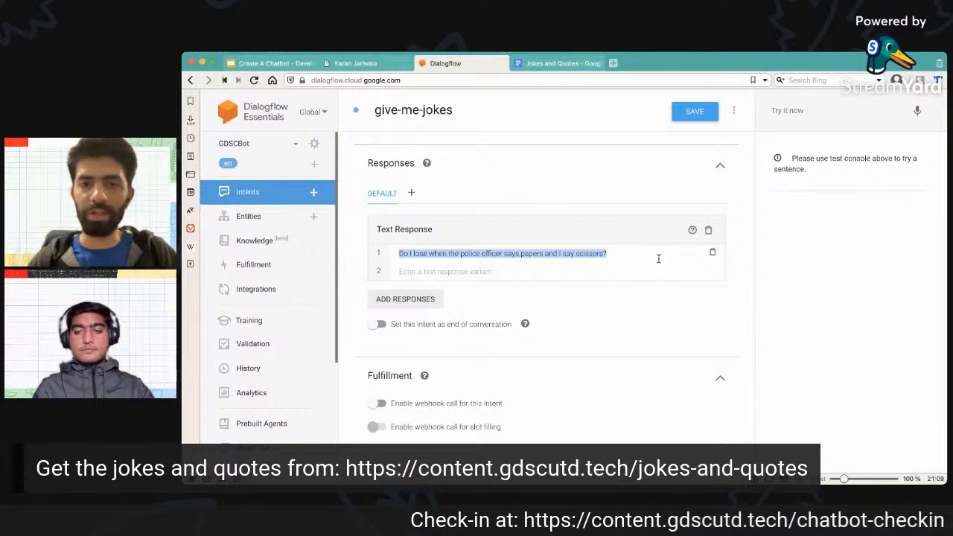
click(381, 404)
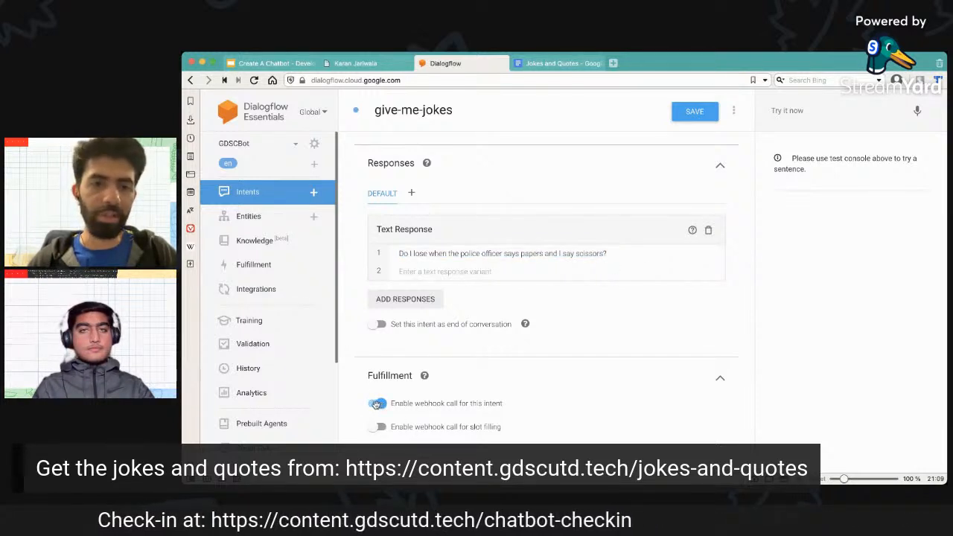
click(373, 403)
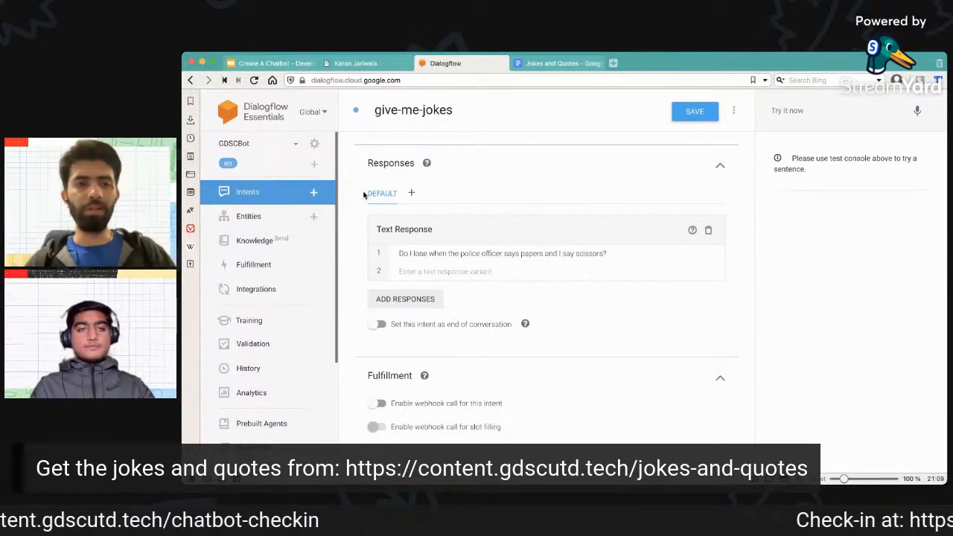
Stay on the give-me-jokes intent without discarding its changes and save it.
click(268, 264)
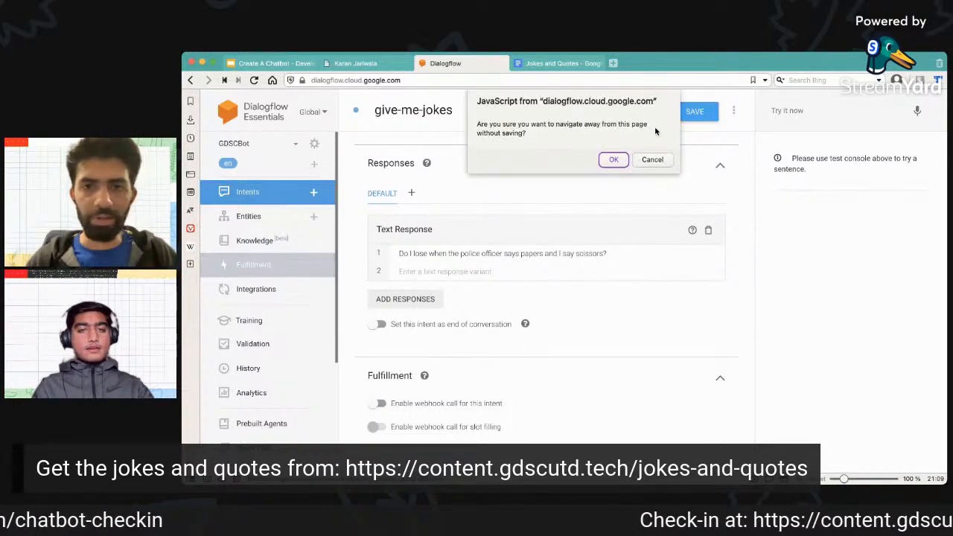
click(653, 160)
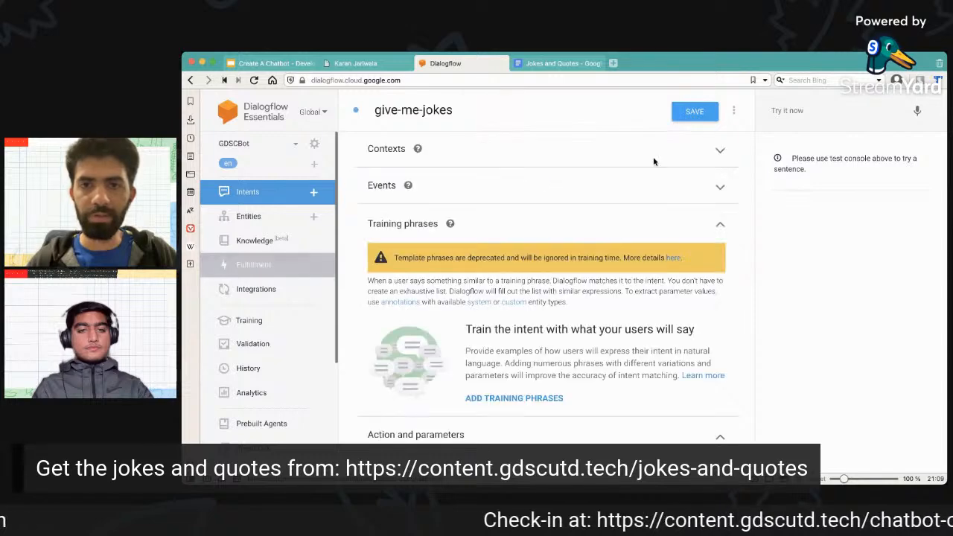
scroll(524, 300, down, 3)
scroll(524, 300, down, 3)
click(679, 114)
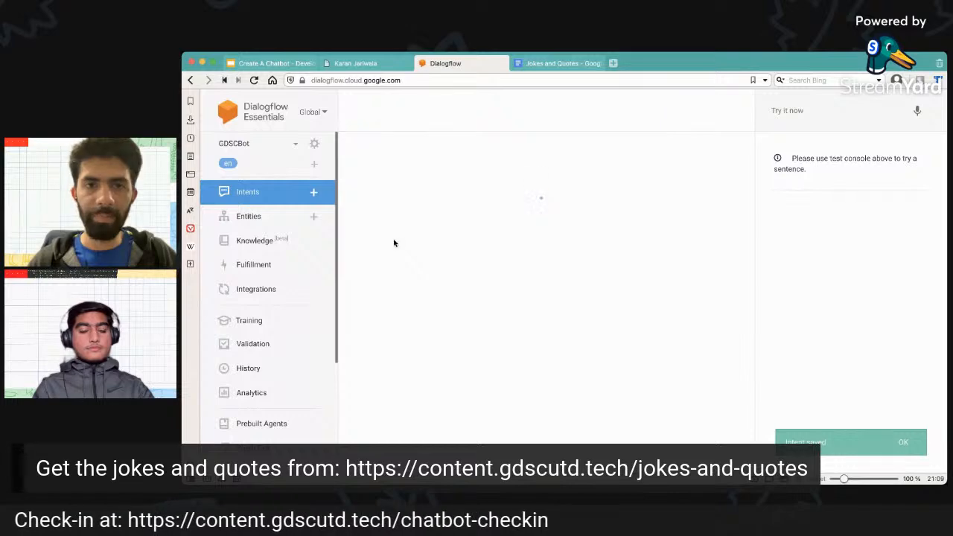
Leave the give-me-jokes intent and open the agent's Fulfillment page.
click(292, 262)
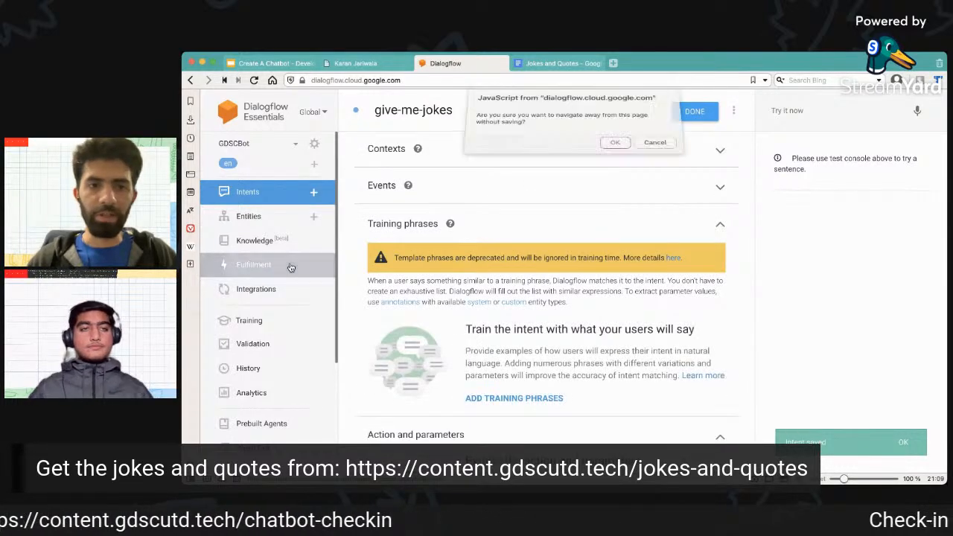
click(651, 160)
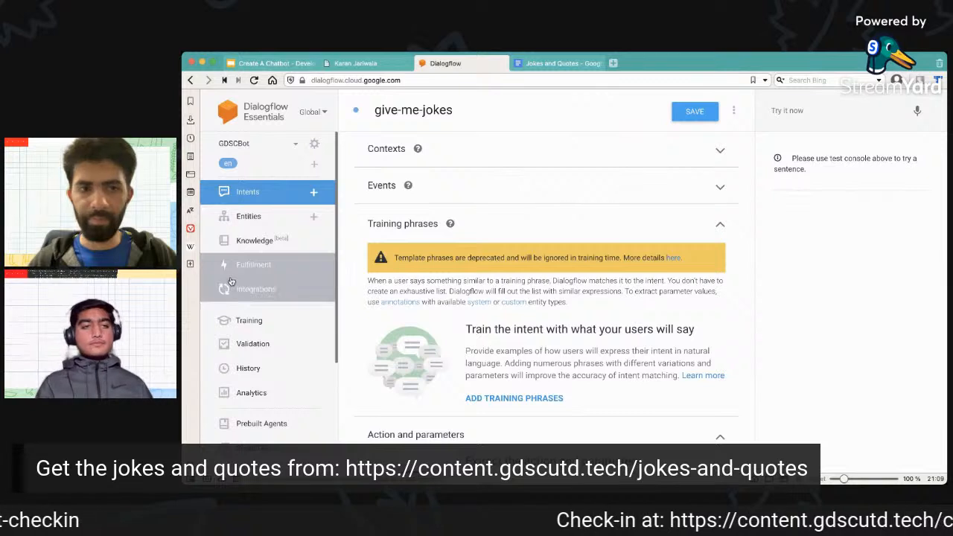
click(257, 267)
click(612, 161)
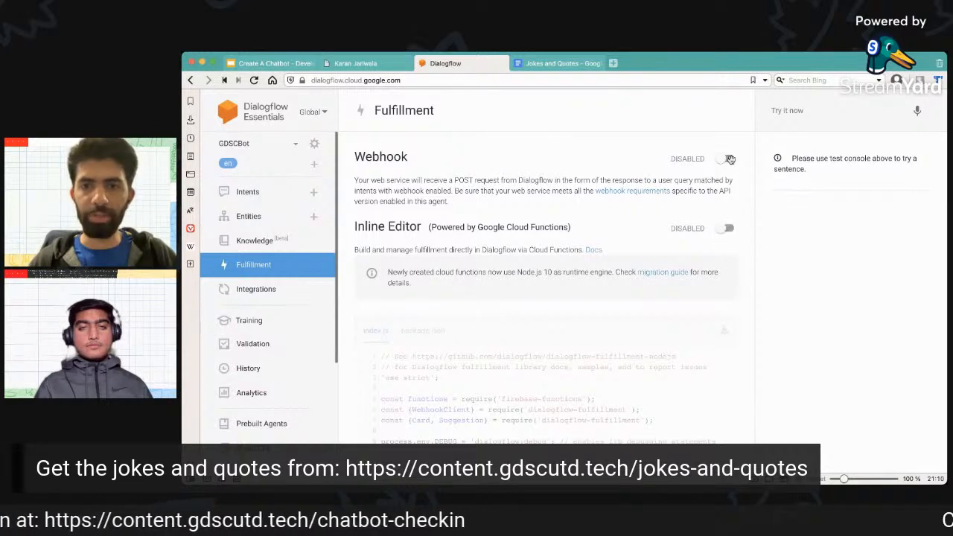
Enable the webhook to examine its URL, authentication and header fields, disable it again, and review the POST request description.
click(728, 159)
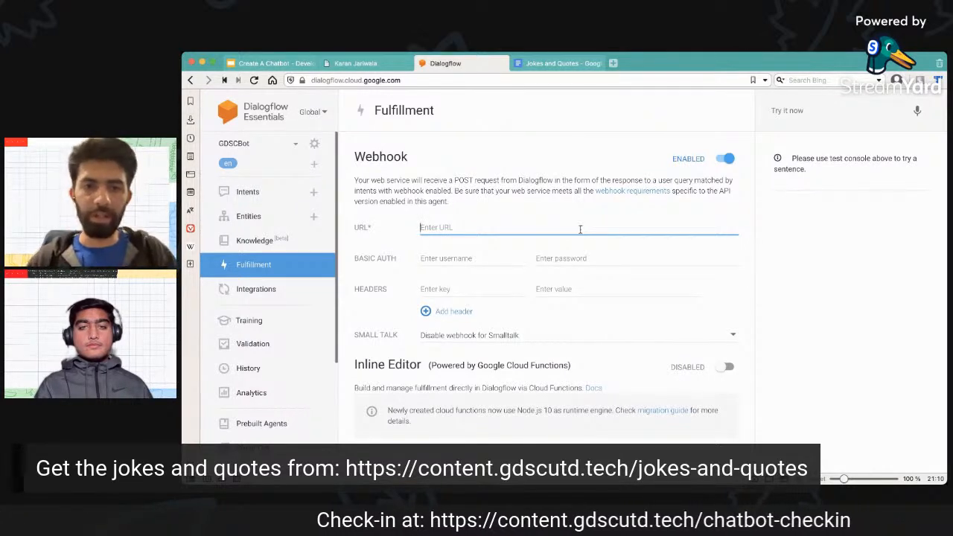
click(467, 262)
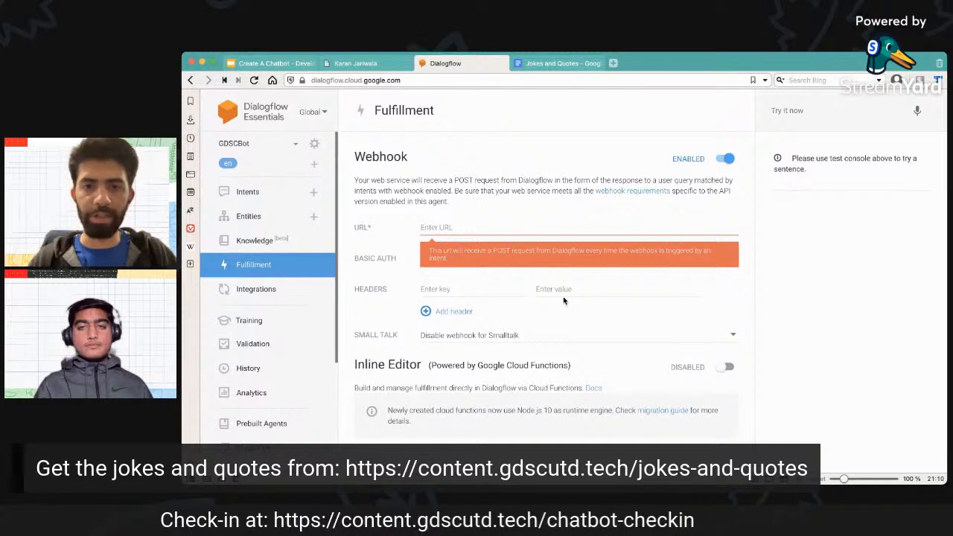
click(459, 288)
click(566, 288)
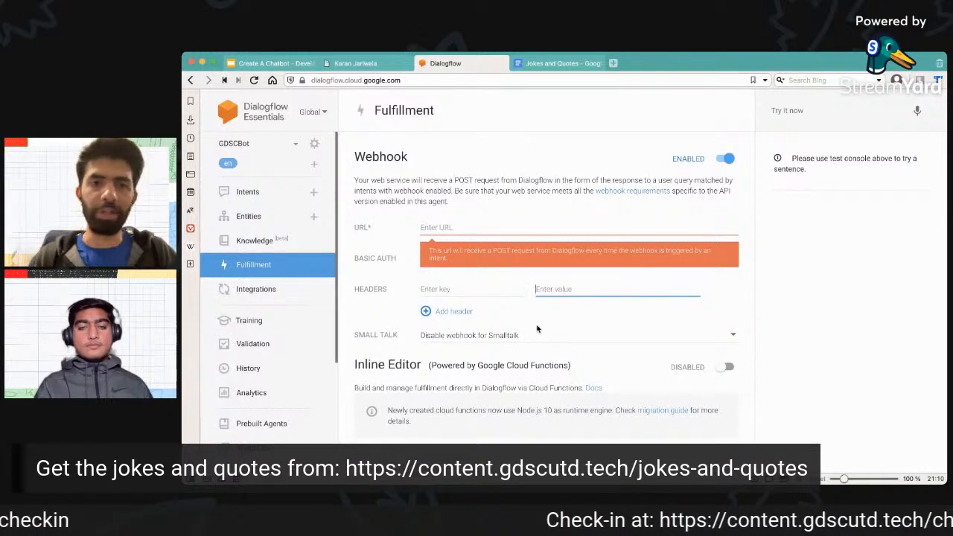
click(721, 158)
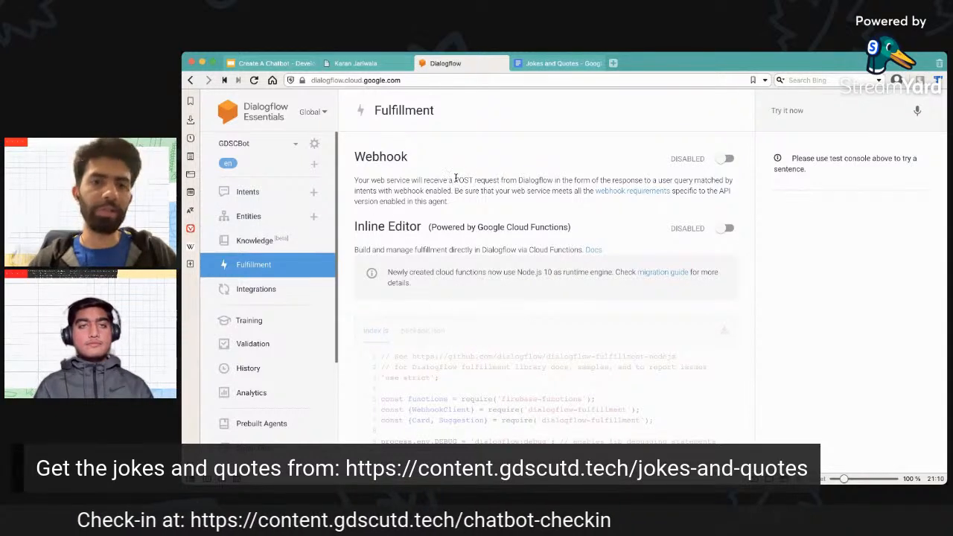
drag(453, 180, 552, 178)
click(552, 180)
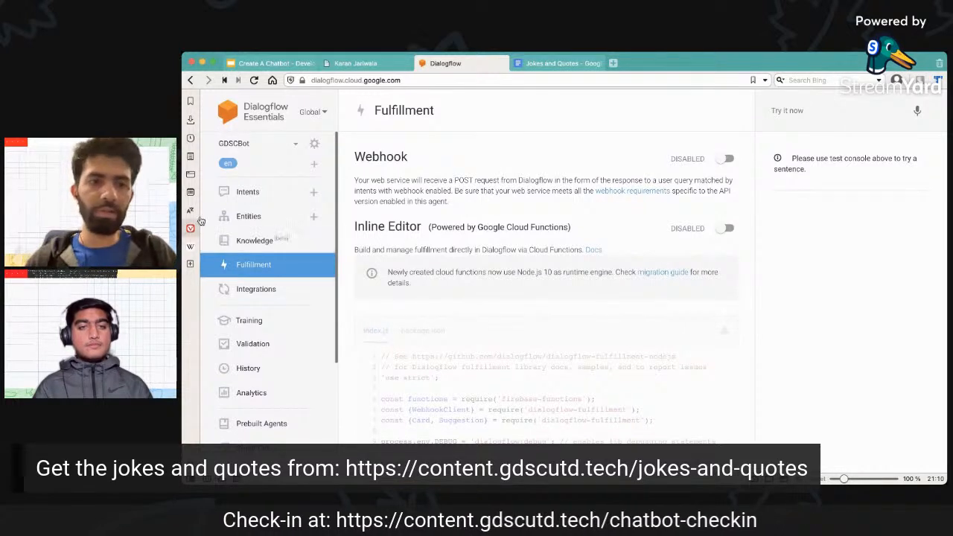
Open the give-me-jokes intent from the agent's intents list and review its text response and training phrases sections.
click(251, 195)
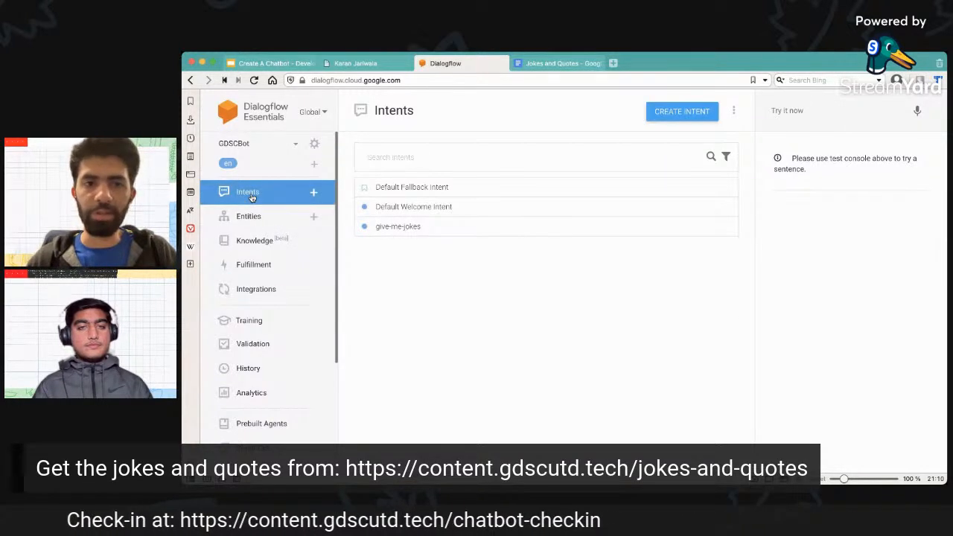
click(398, 228)
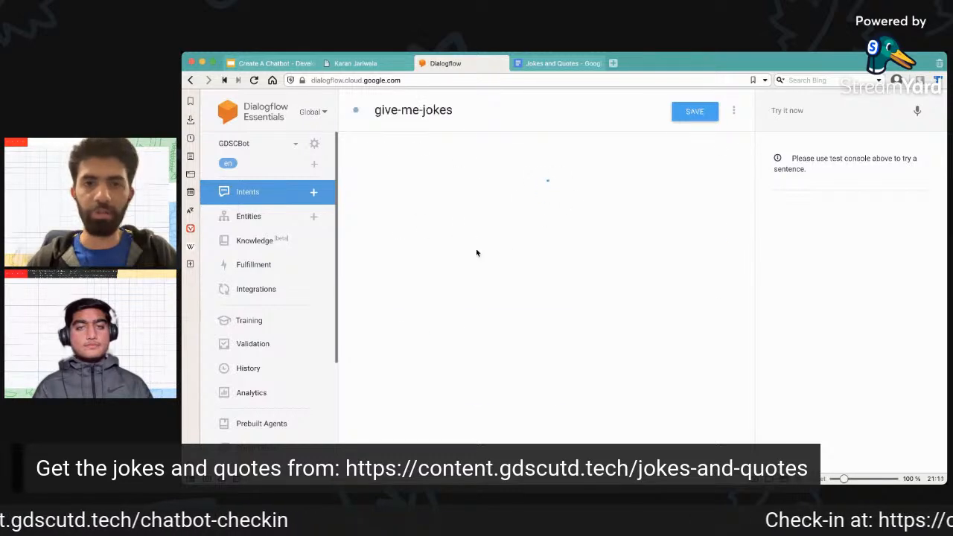
scroll(522, 234, down, 4)
scroll(524, 233, down, 3)
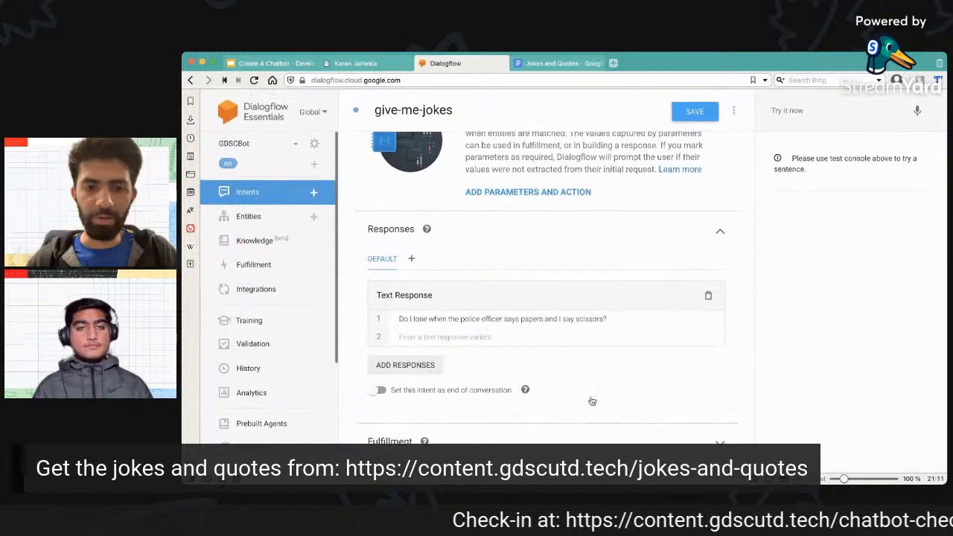
scroll(630, 442, down, 2)
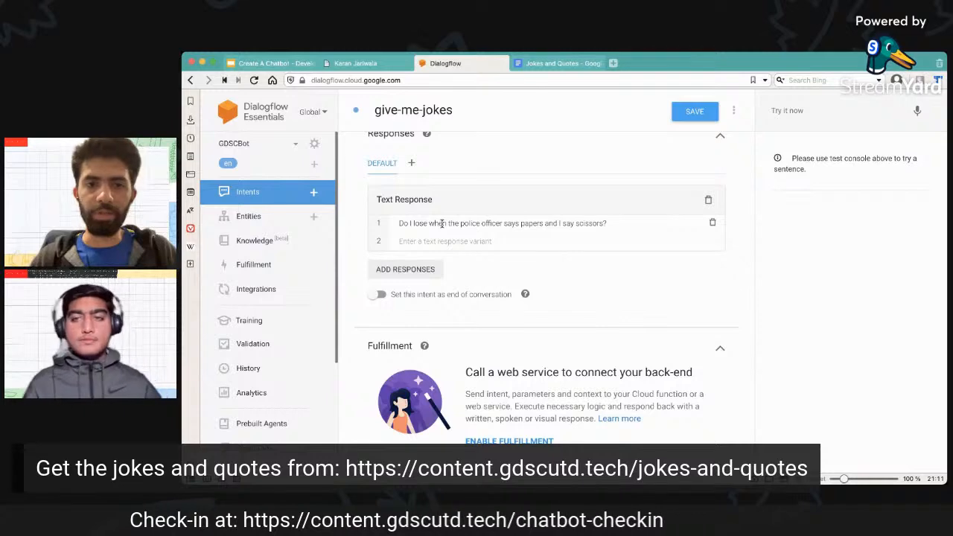
scroll(442, 223, up, 5)
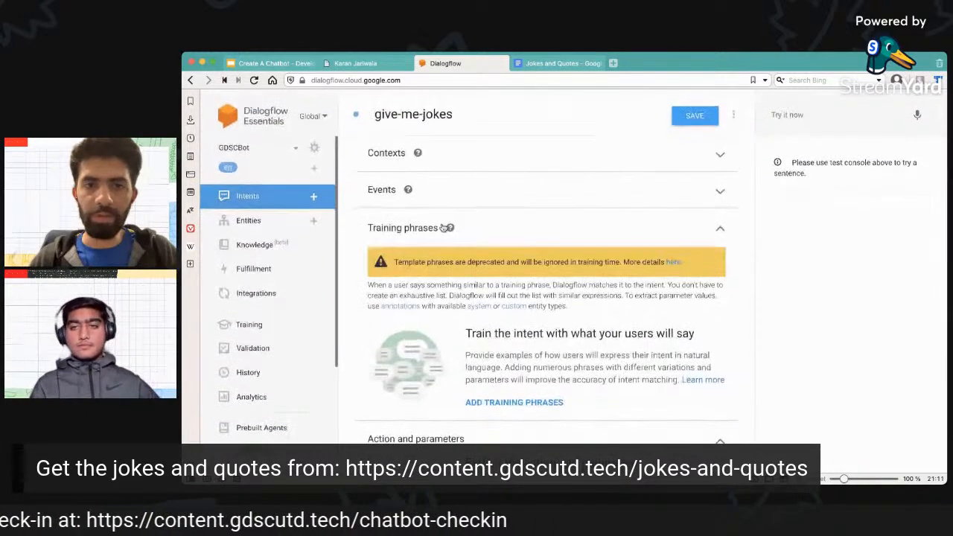
Add the training phrases "joke" and "tell me a joke" to the give-me-jokes intent.
click(526, 400)
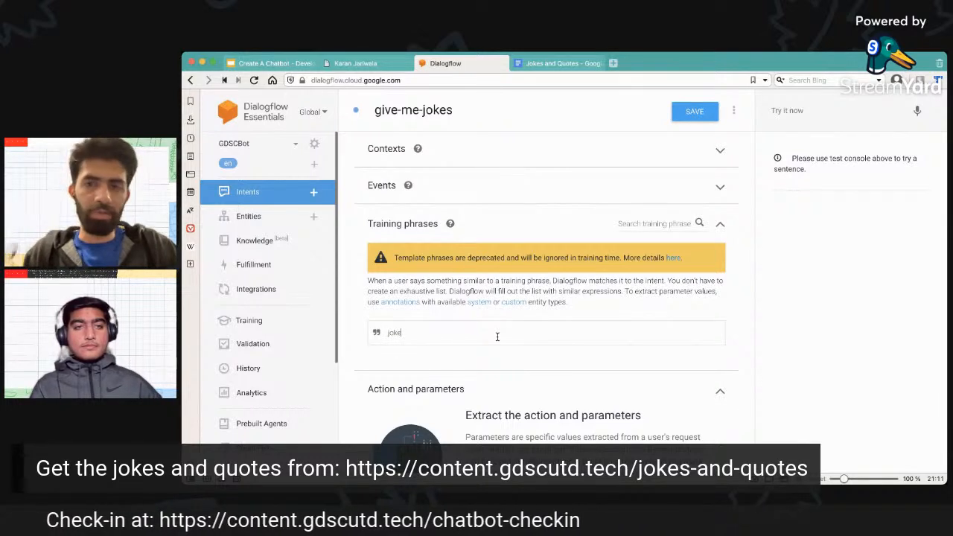
key(Return)
text(tell me a joke)
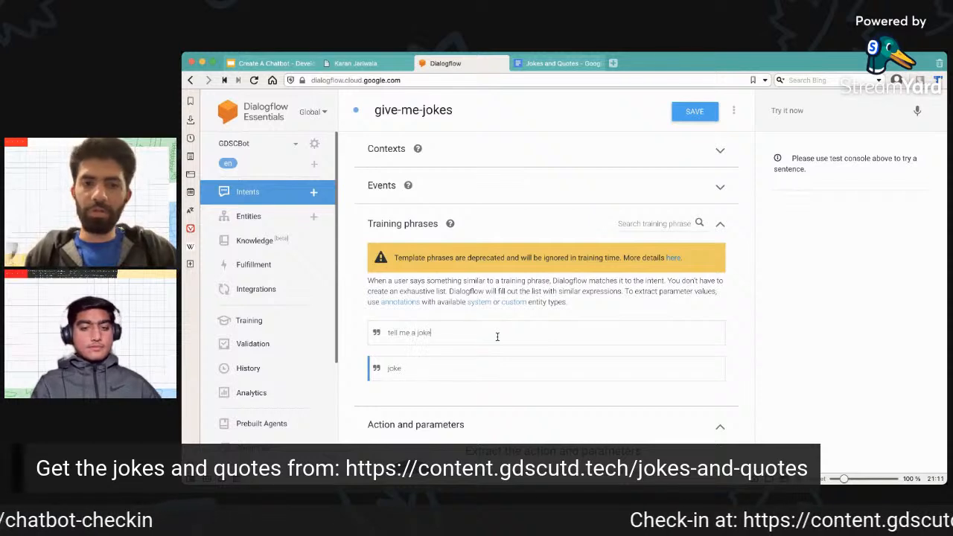
key(Return)
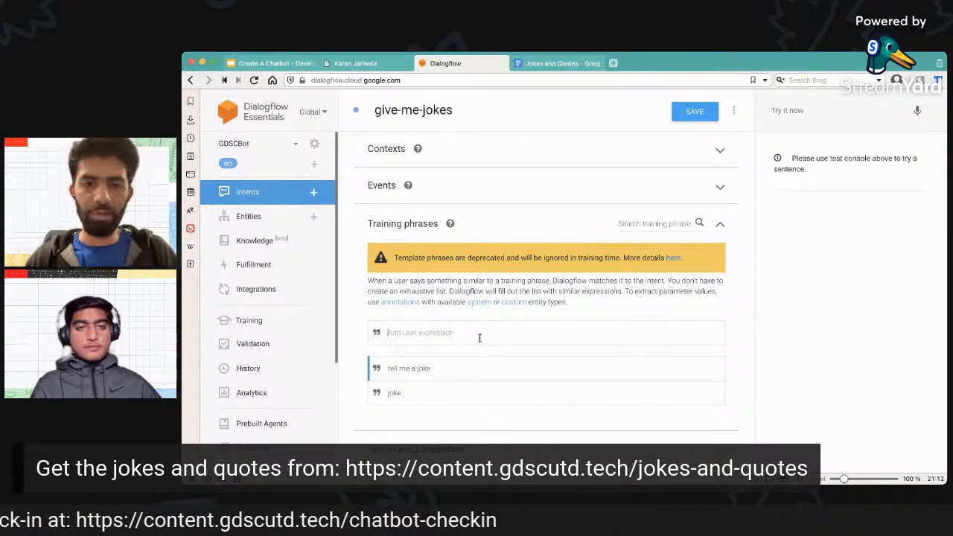
Add the training phrases "some random joke" and "a funny joke" to the intent.
text(some random joke)
key(Return)
text(a funny joke)
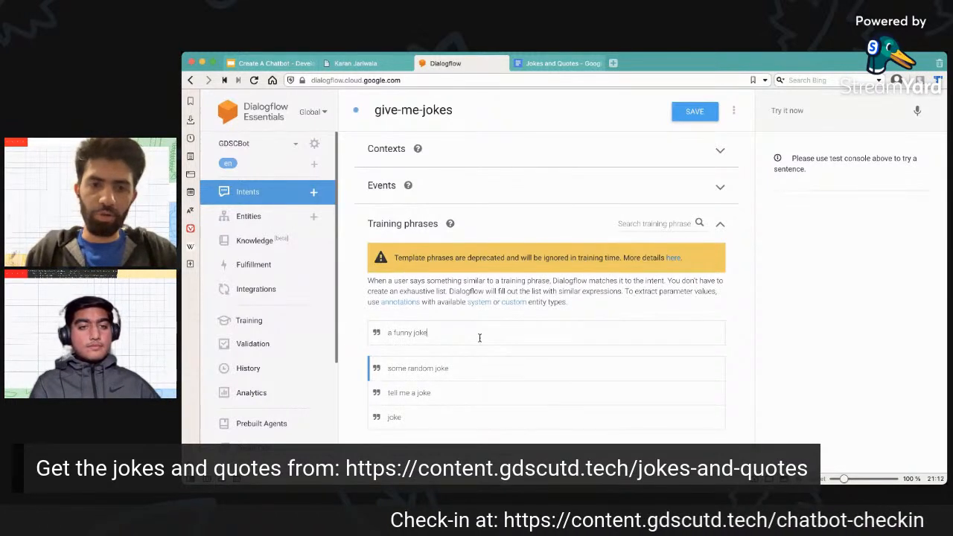
key(Return)
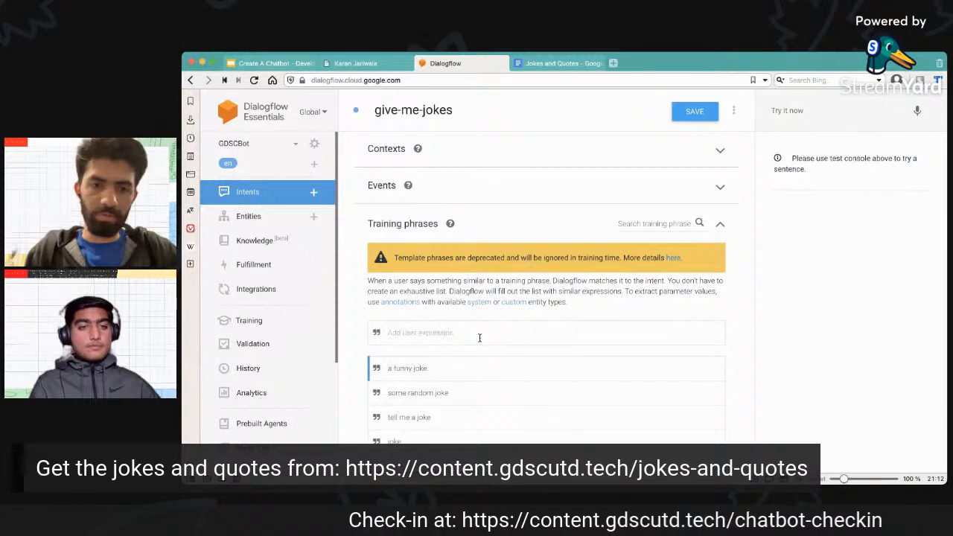
Add the training phrases "silly joke" and "joke of the day" to the intent.
scroll(480, 338, down, 1)
text(sil)
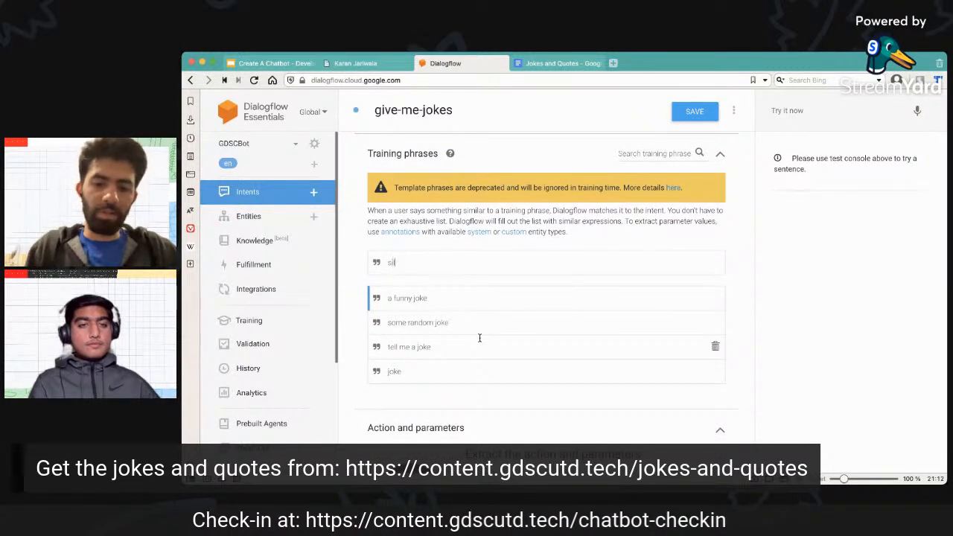
text(ly joke)
key(Return)
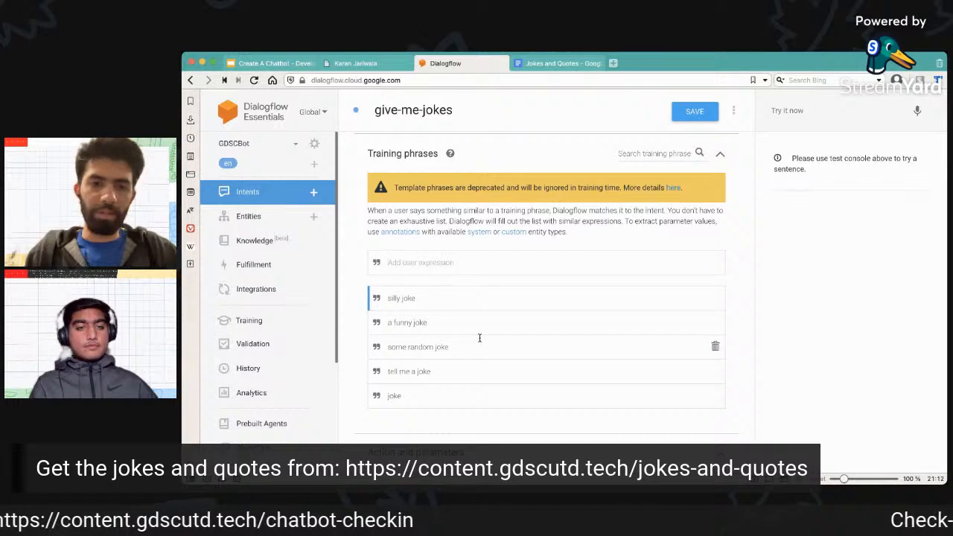
text(joke)
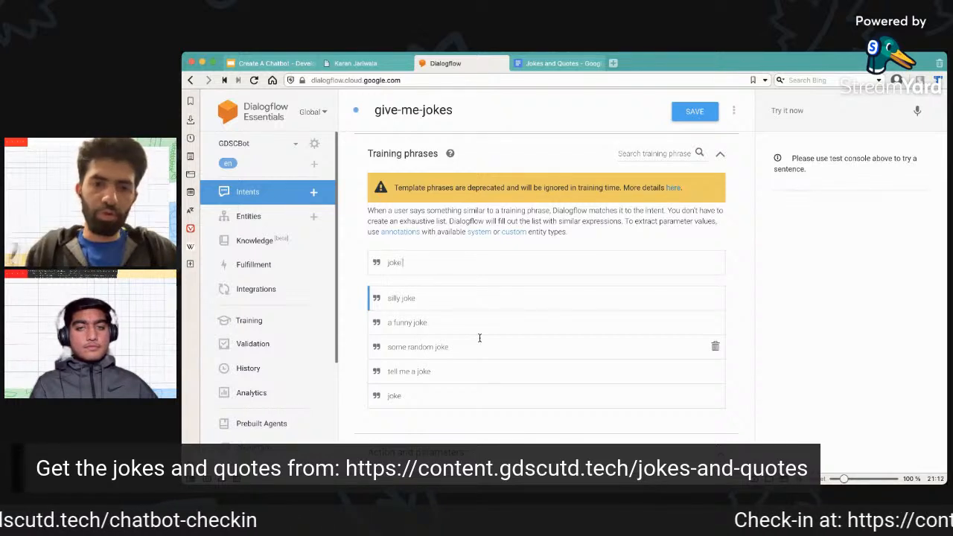
text( of the day)
key(Return)
Add the training phrases "joke of the month" and "jokess" to the intent.
scroll(480, 338, down, 1)
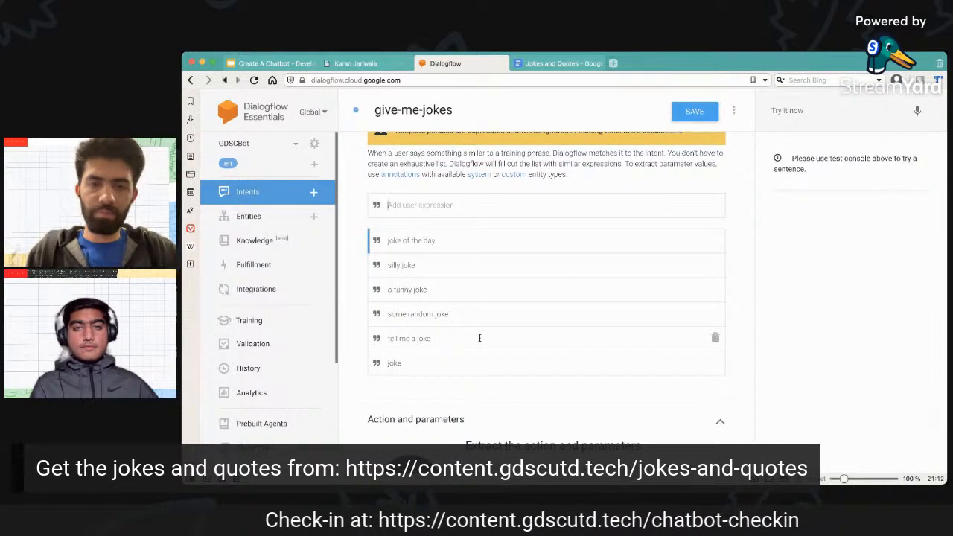
text(joke of the month)
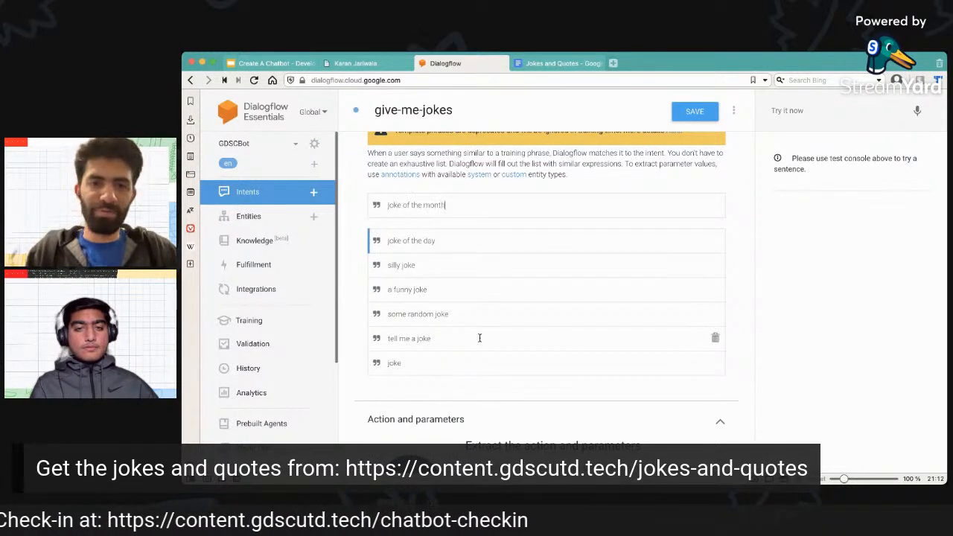
key(Return)
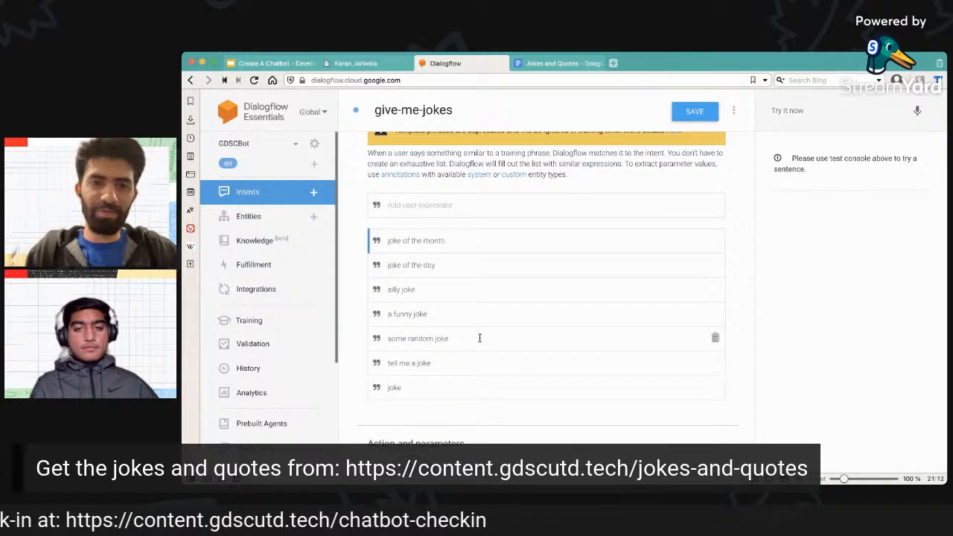
text(jok)
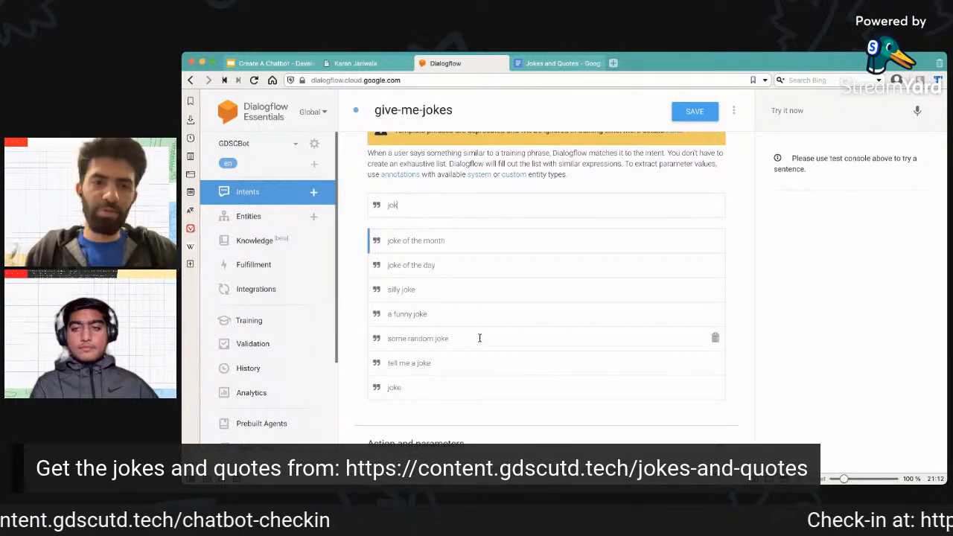
text(ess)
key(Return)
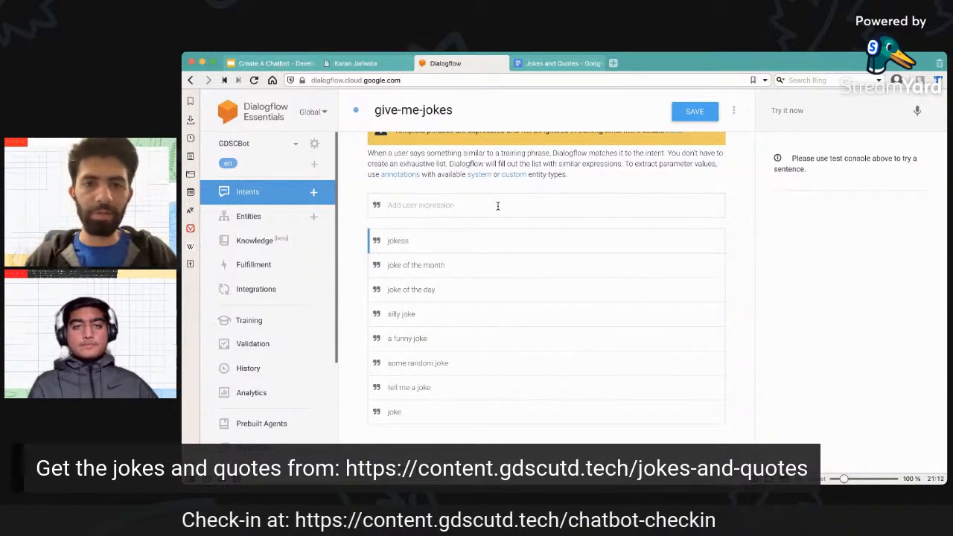
Delete the "silly joke" training phrase and add it again as a new user expression.
scroll(536, 246, up, 1)
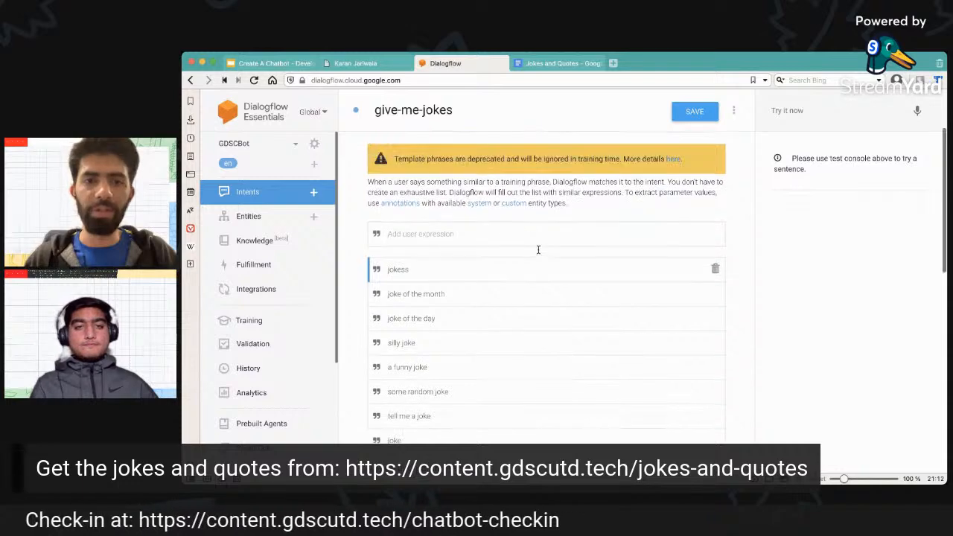
scroll(538, 249, up, 2)
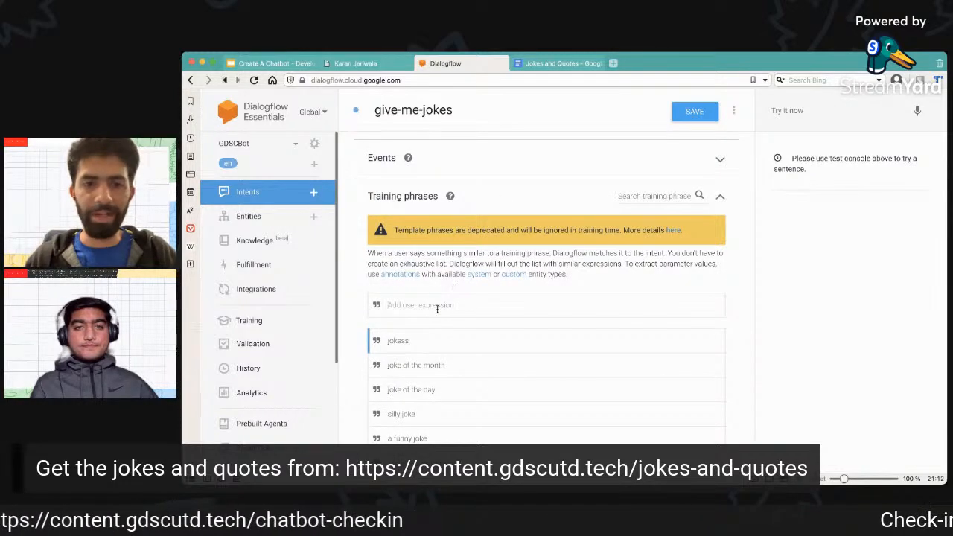
scroll(488, 304, down, 3)
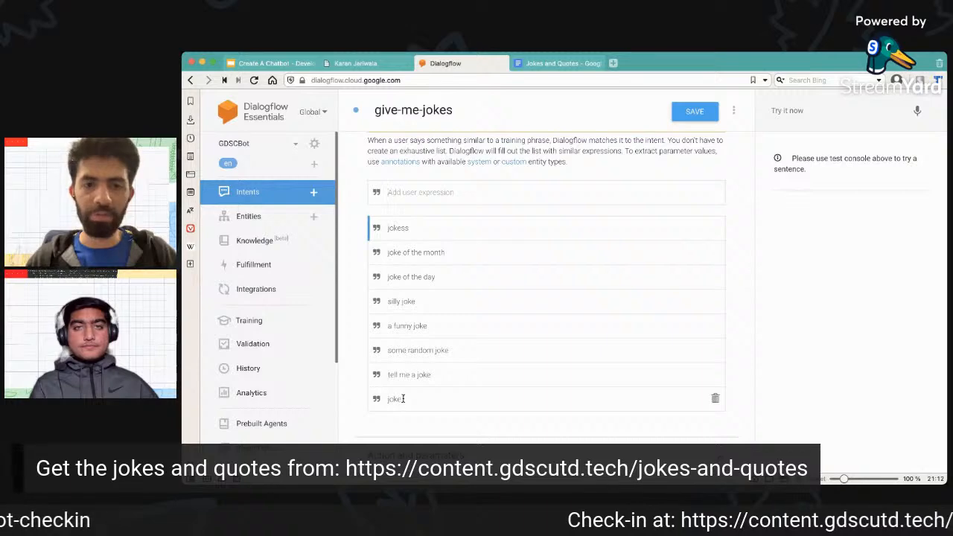
scroll(602, 320, down, 4)
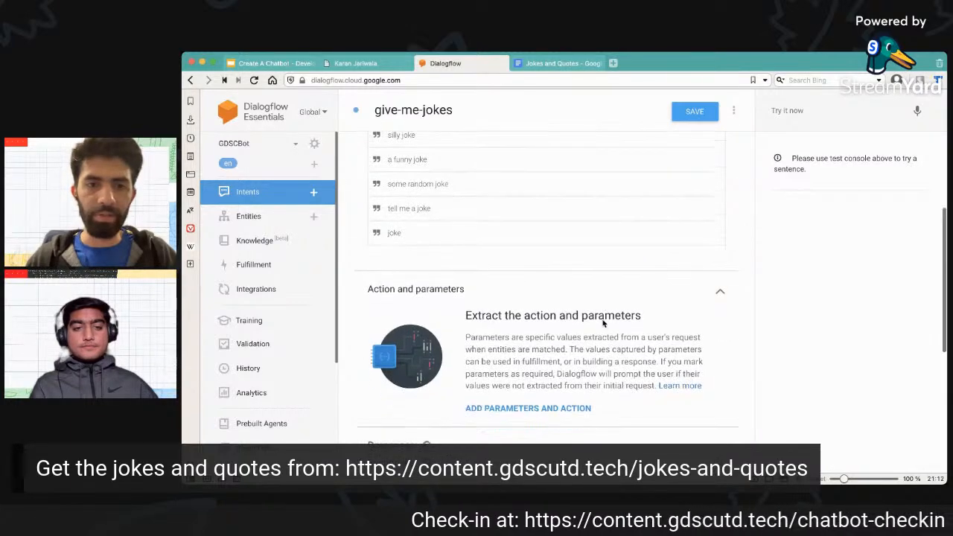
scroll(603, 322, up, 2)
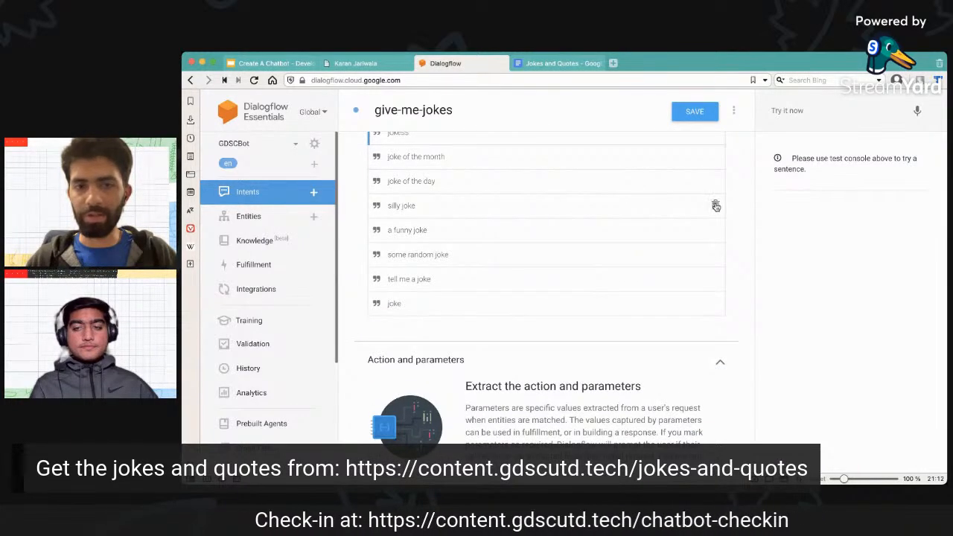
click(716, 207)
scroll(525, 295, up, 4)
click(482, 248)
text(si)
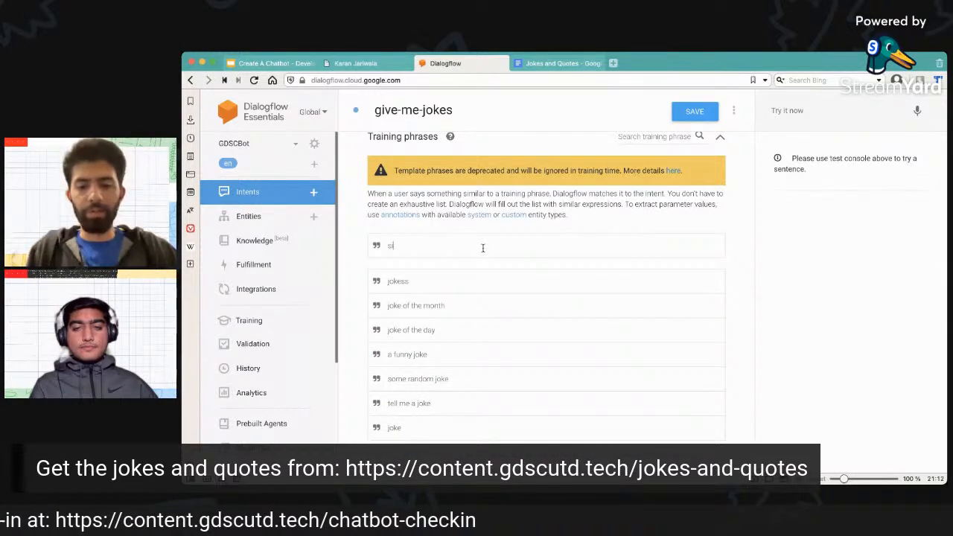
text(lly joke)
key(Return)
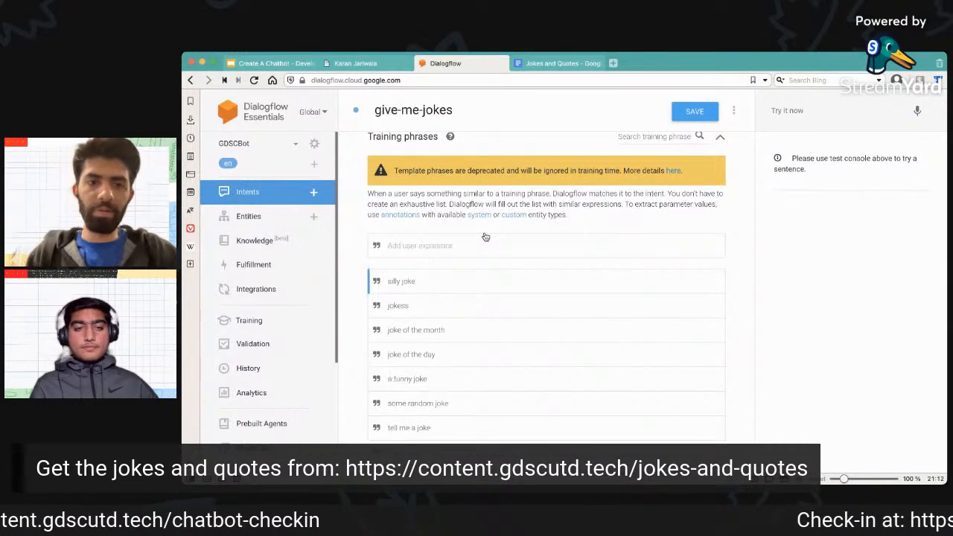
Copy the joke "Don't spell part backwards. It's a trap." from the Jokes and Quotes document into the intent's second text response variant.
scroll(436, 268, down, 1)
scroll(428, 274, down, 3)
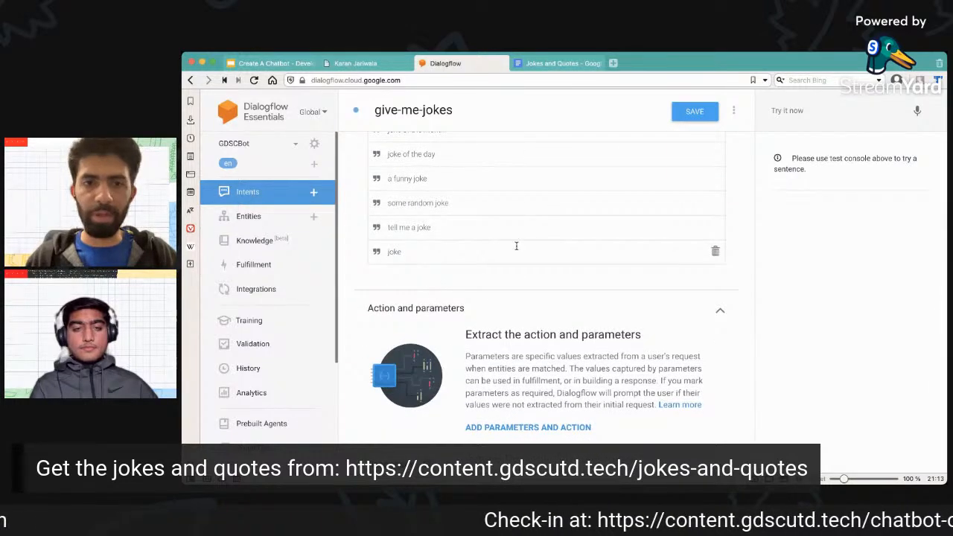
scroll(517, 247, down, 5)
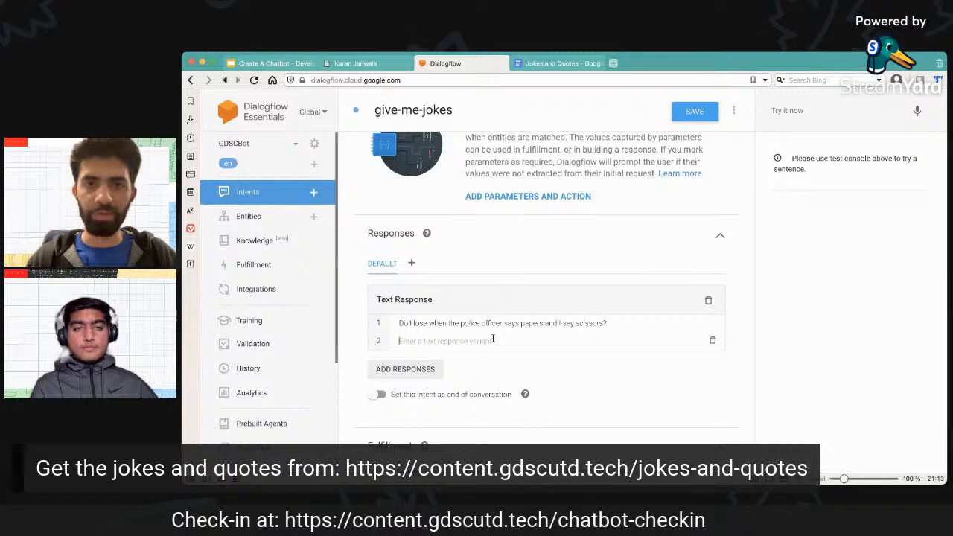
click(550, 64)
drag(436, 218, 593, 215)
key(ctrl+c)
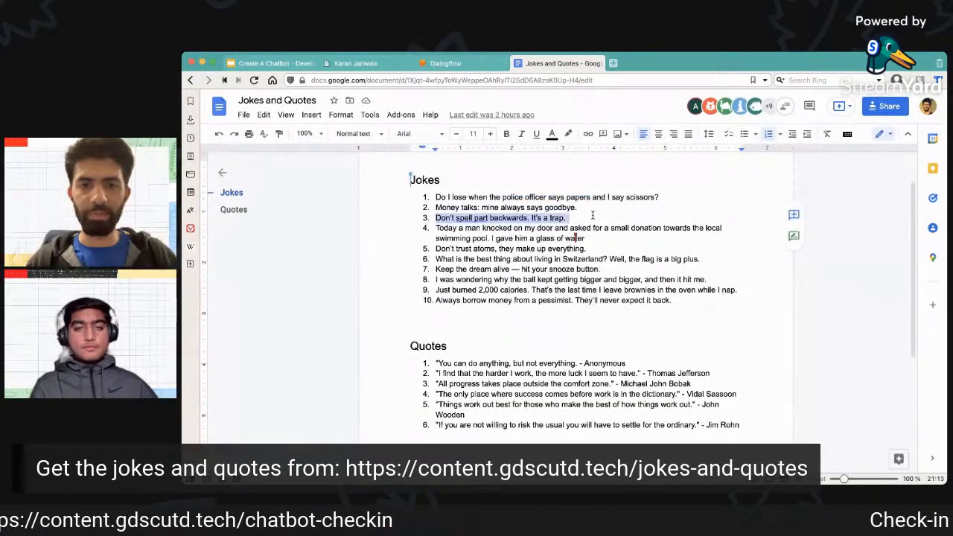
click(461, 67)
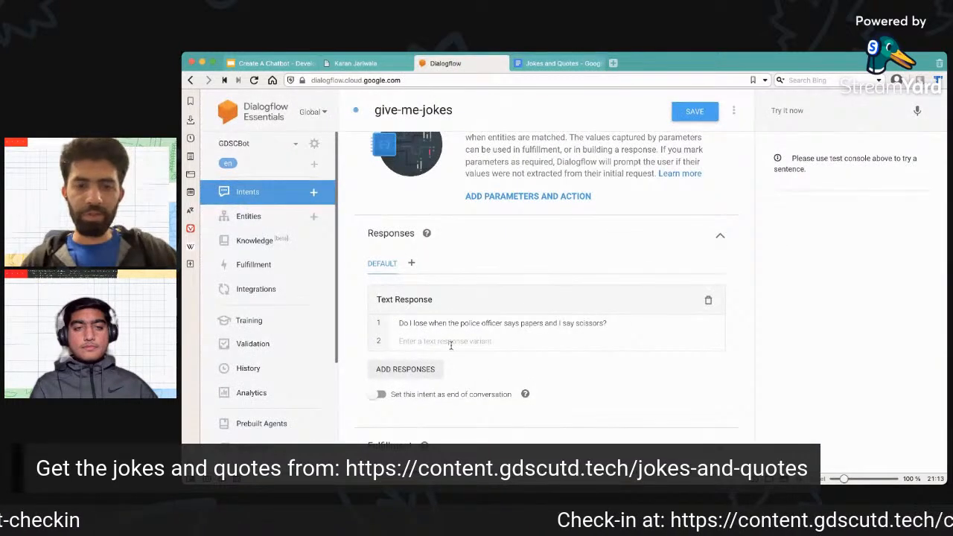
key(ctrl+v)
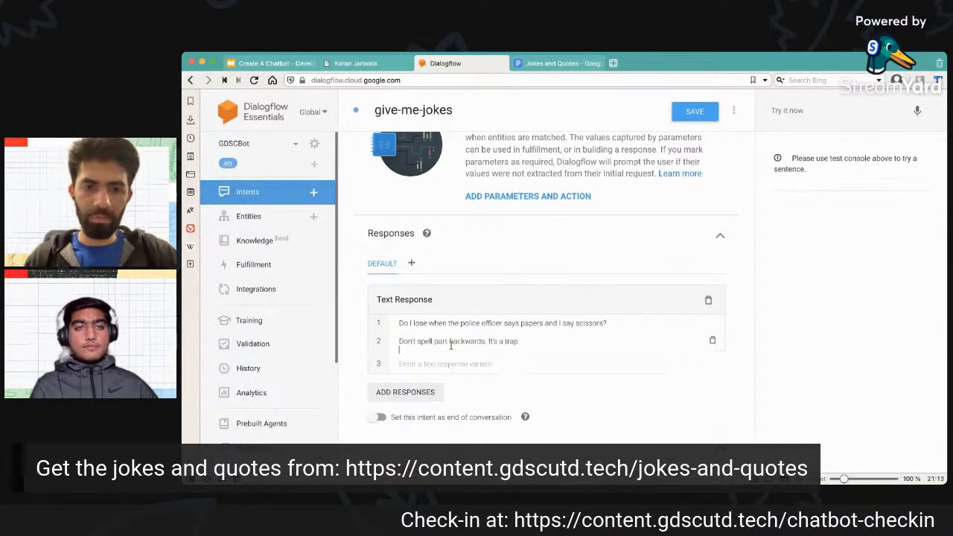
key(Return)
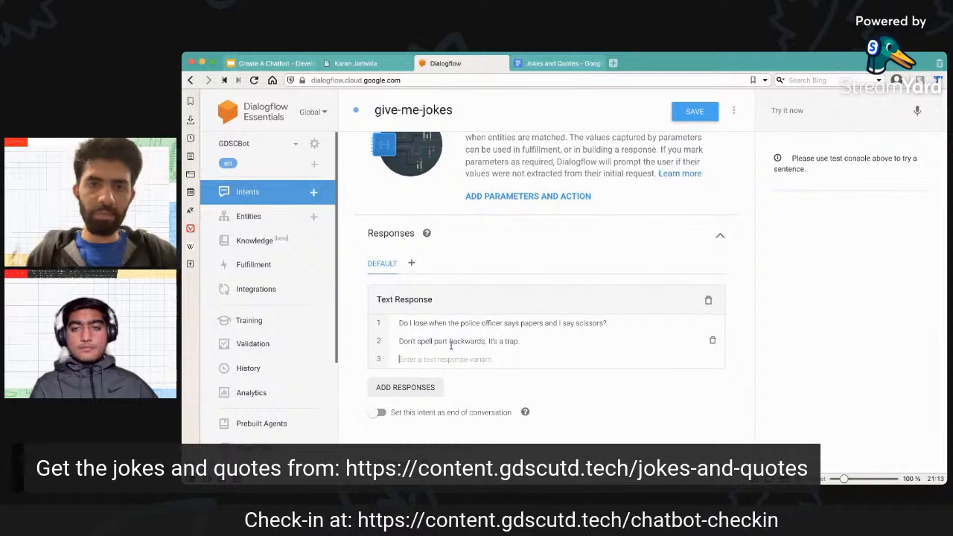
Copy the joke "Keep the dream alive — hit your snooze button." from the Jokes and Quotes document into the third text response variant.
click(560, 63)
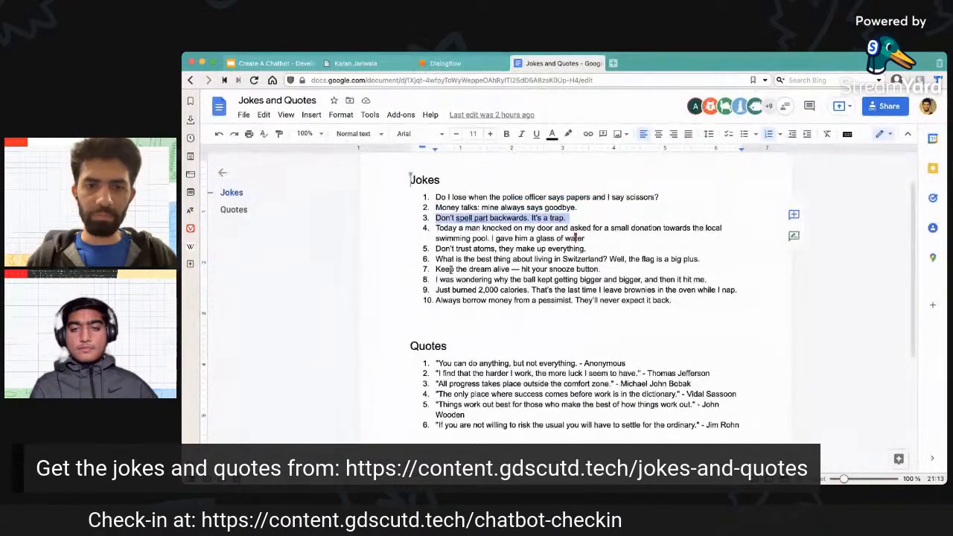
drag(435, 269, 614, 267)
key(ctrl+c)
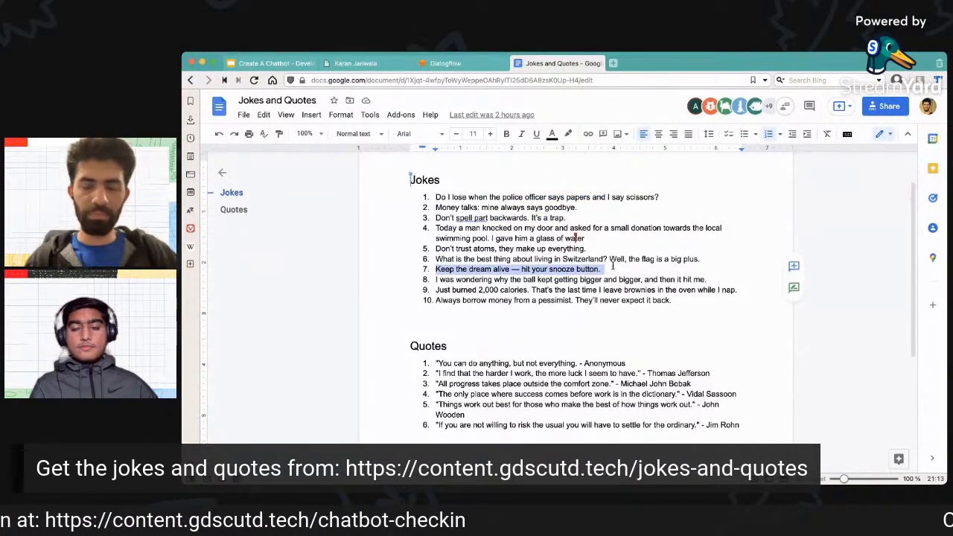
click(445, 63)
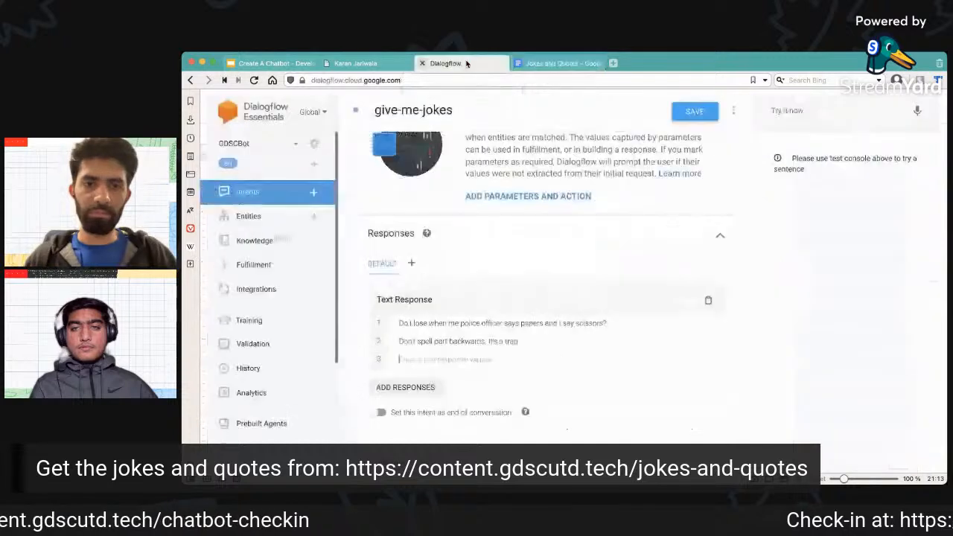
click(452, 359)
key(ctrl+v)
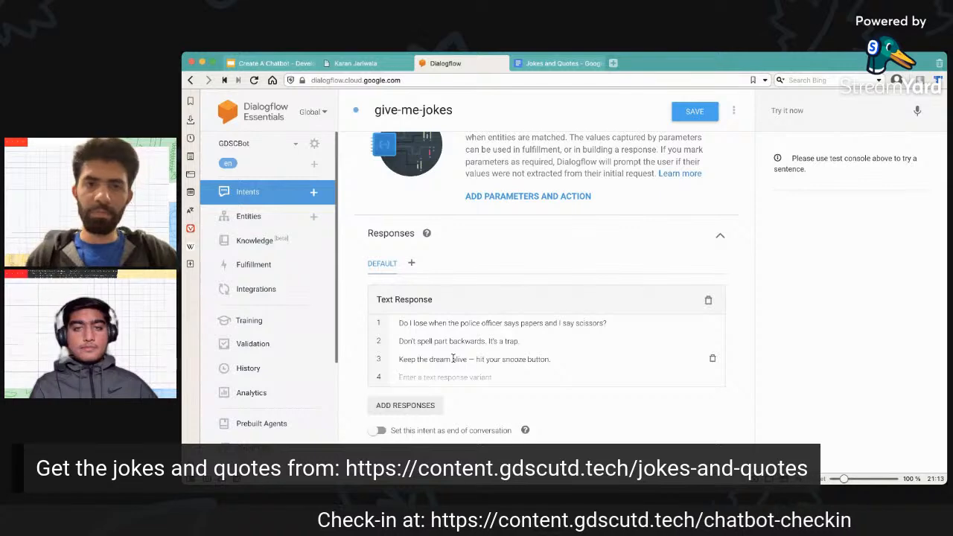
Copy the joke "Always borrow money from a pessimist. They'll never expect it back." from the Jokes and Quotes document into the fourth text response variant.
click(562, 63)
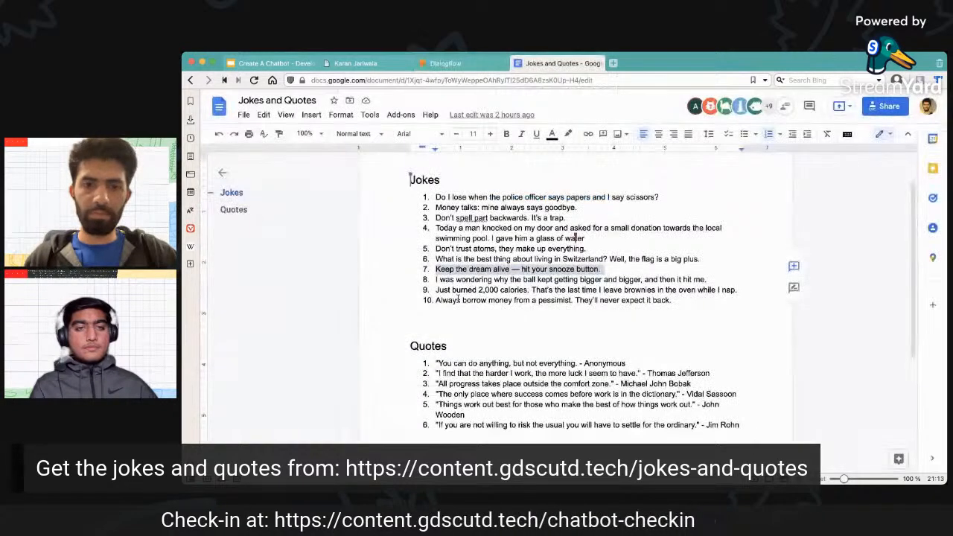
drag(437, 300, 614, 294)
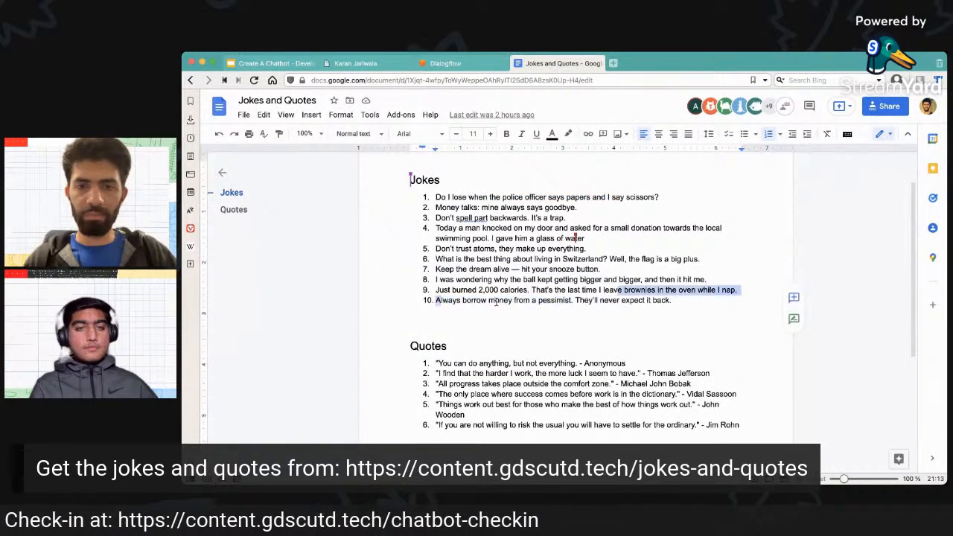
click(437, 300)
drag(469, 300, 681, 302)
key(ctrl+c)
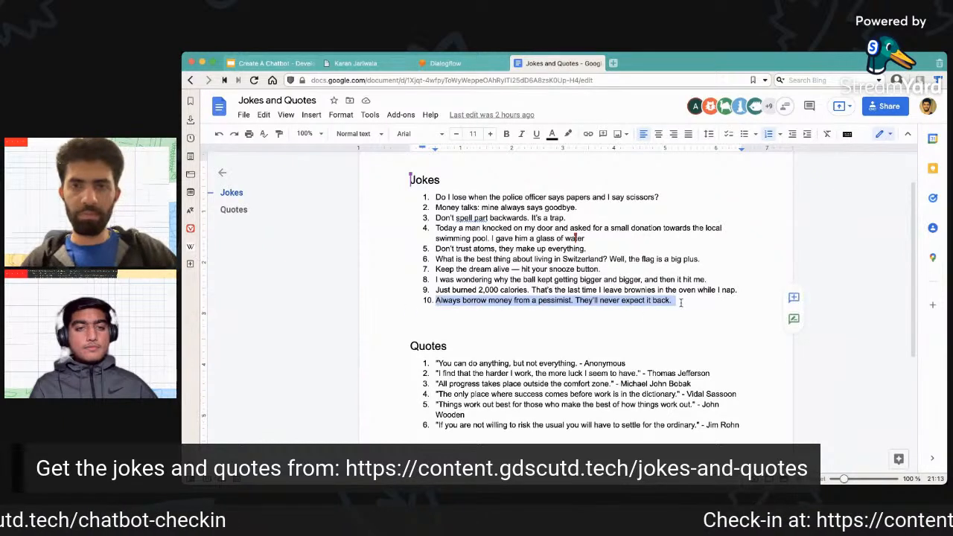
click(447, 63)
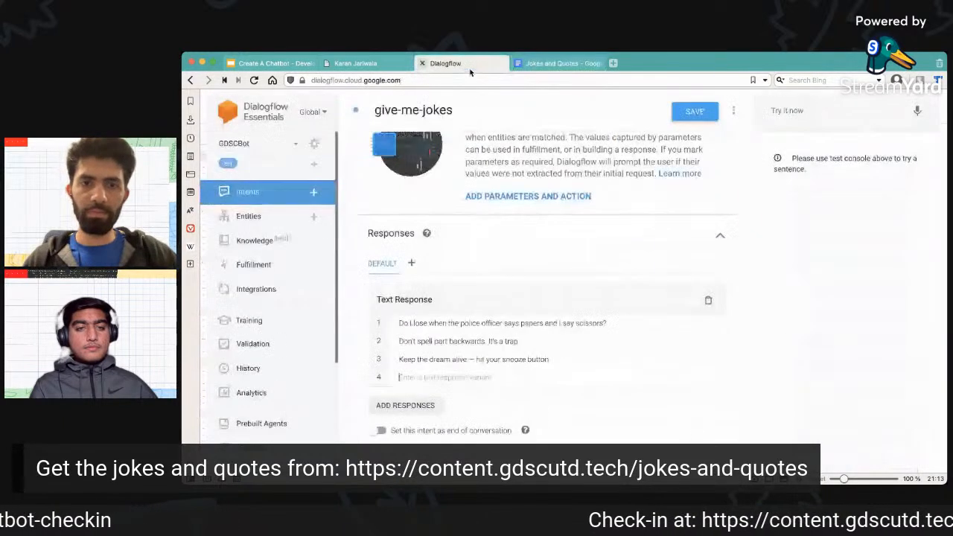
click(488, 376)
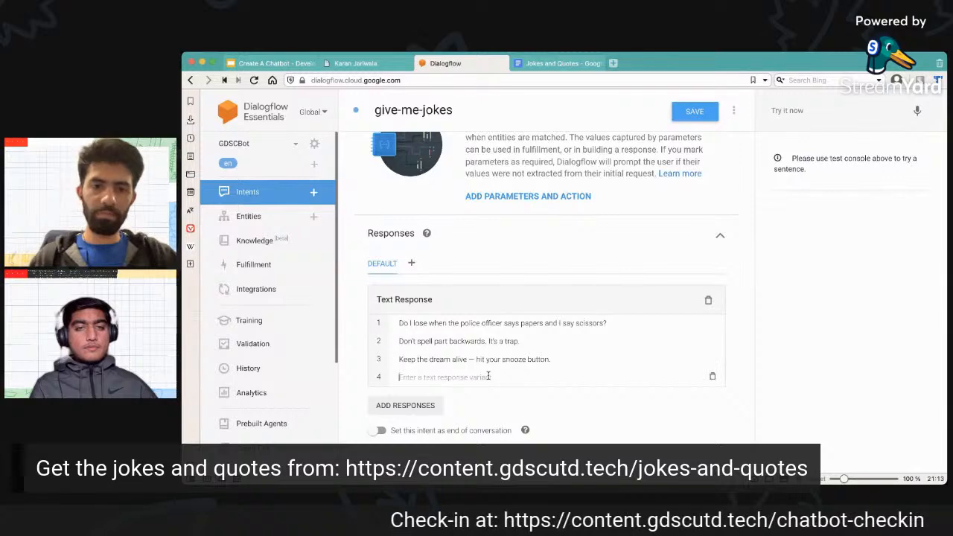
key(ctrl+v)
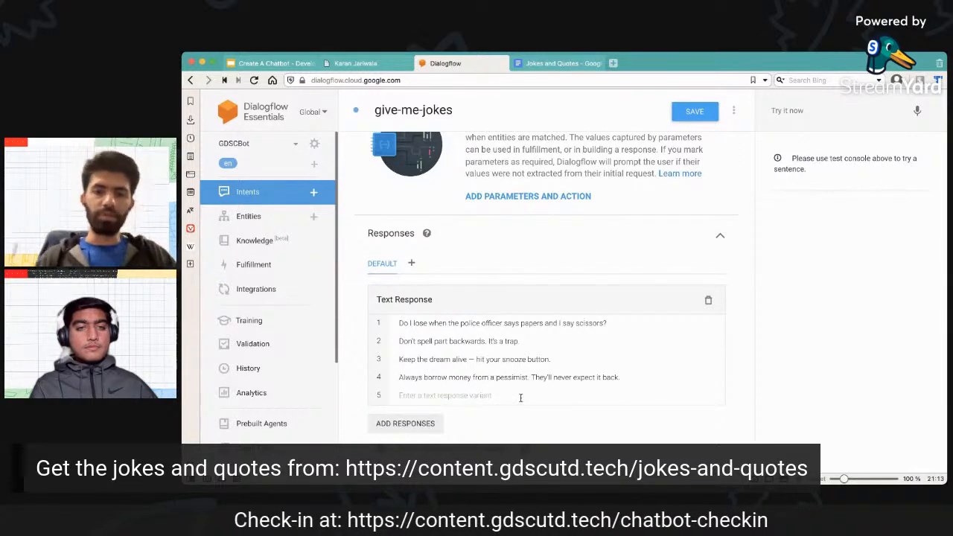
Save the give-me-jokes intent and dismiss the save and agent training notifications.
scroll(535, 418, down, 2)
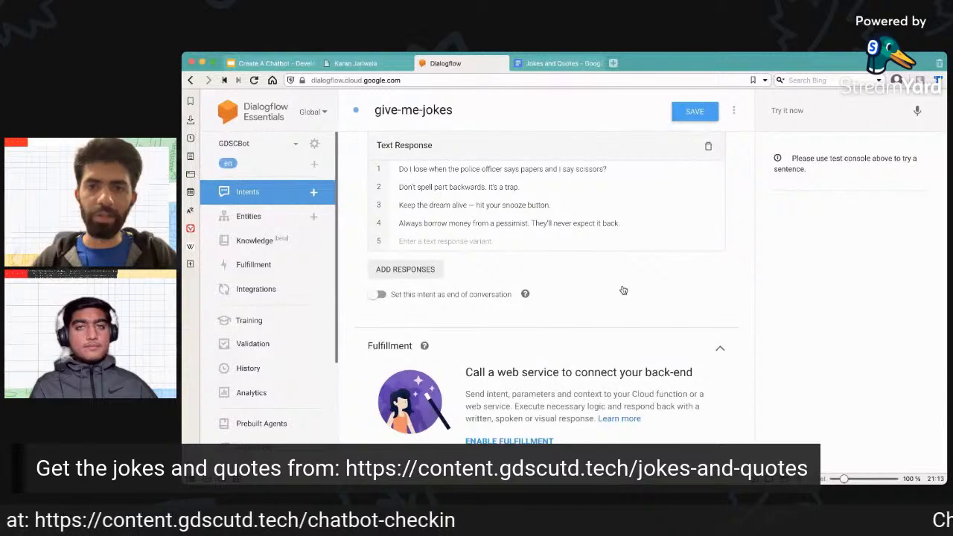
click(694, 111)
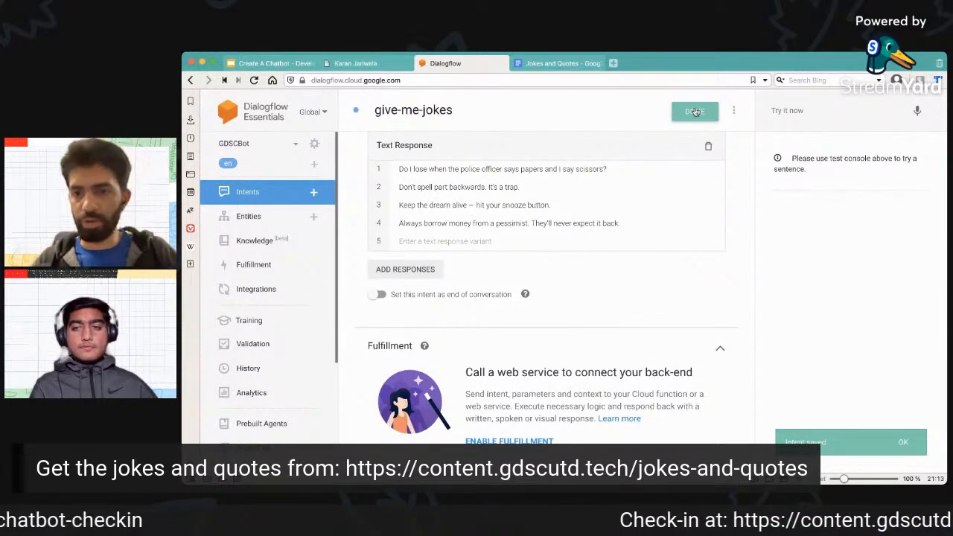
click(907, 445)
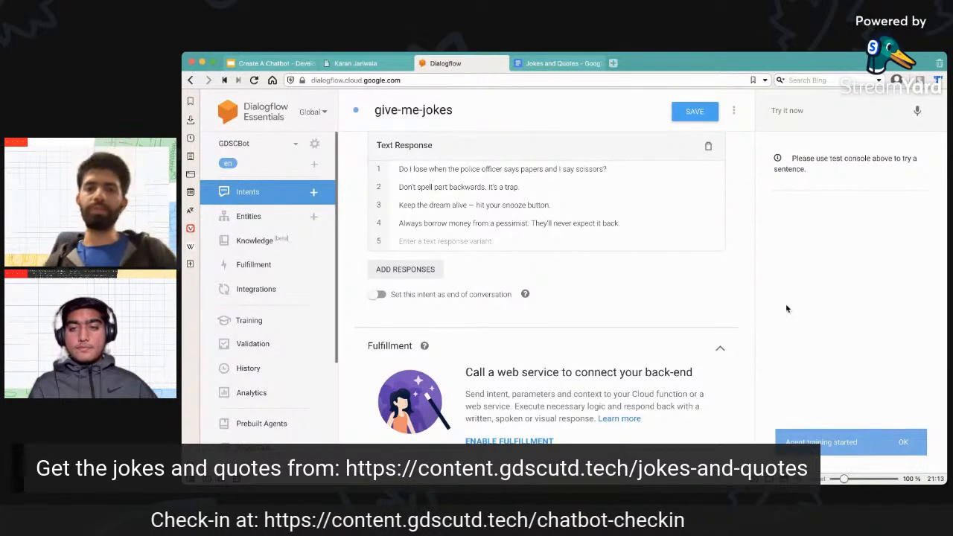
scroll(572, 296, up, 10)
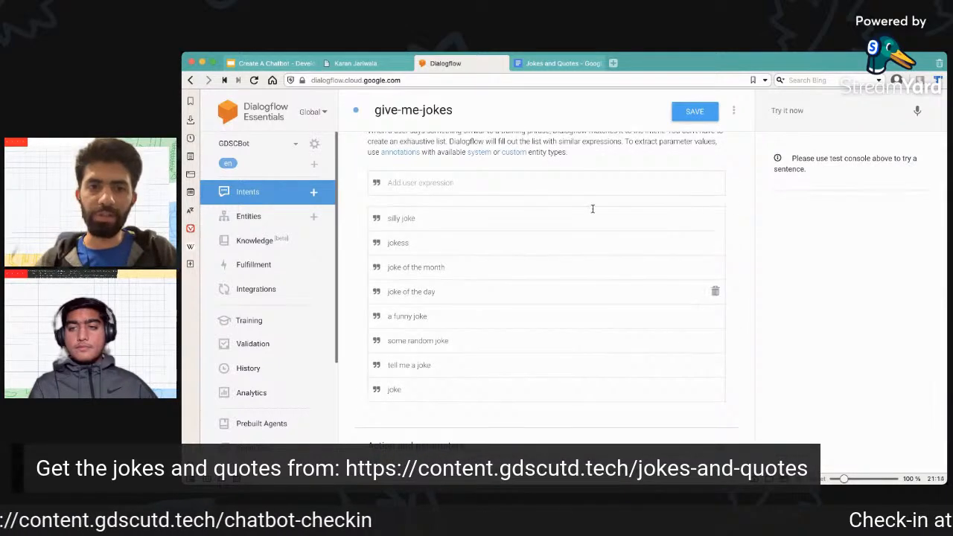
scroll(646, 314, down, 3)
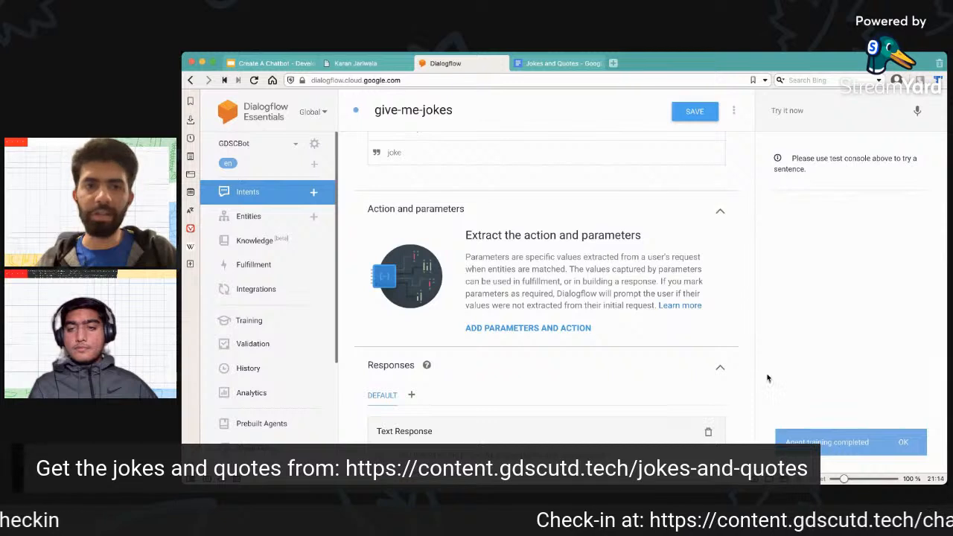
click(906, 446)
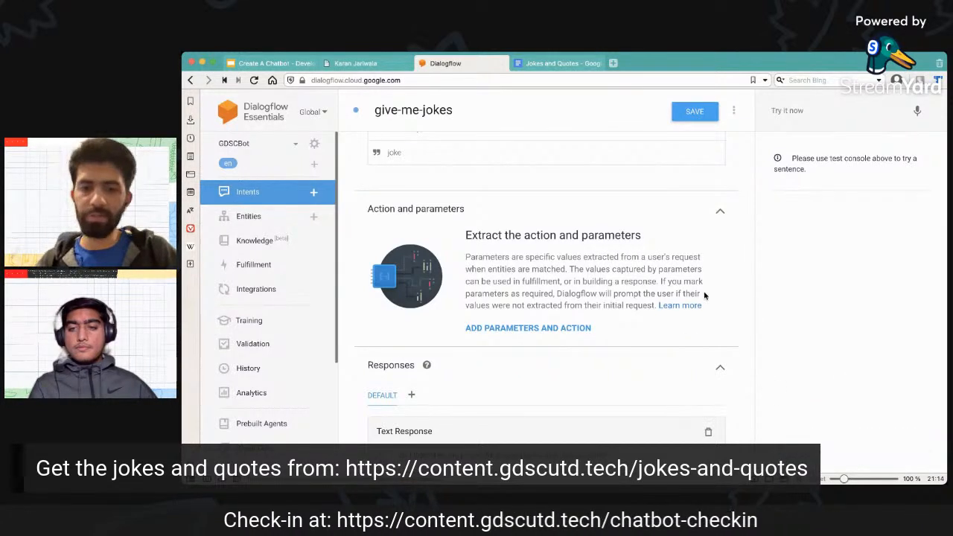
Test the agent with the query "jokes" and compare its reply with the intent's text response variants.
scroll(706, 293, down, 3)
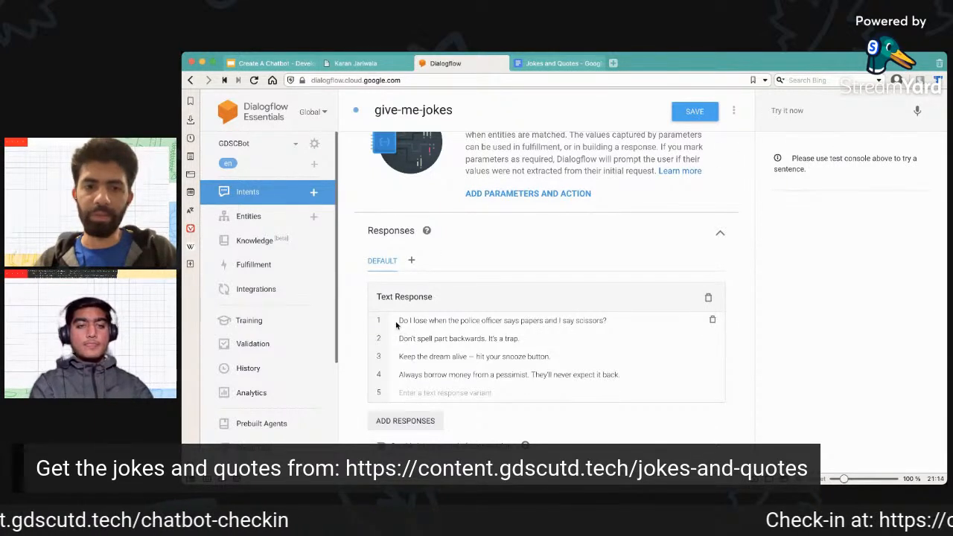
drag(396, 320, 558, 373)
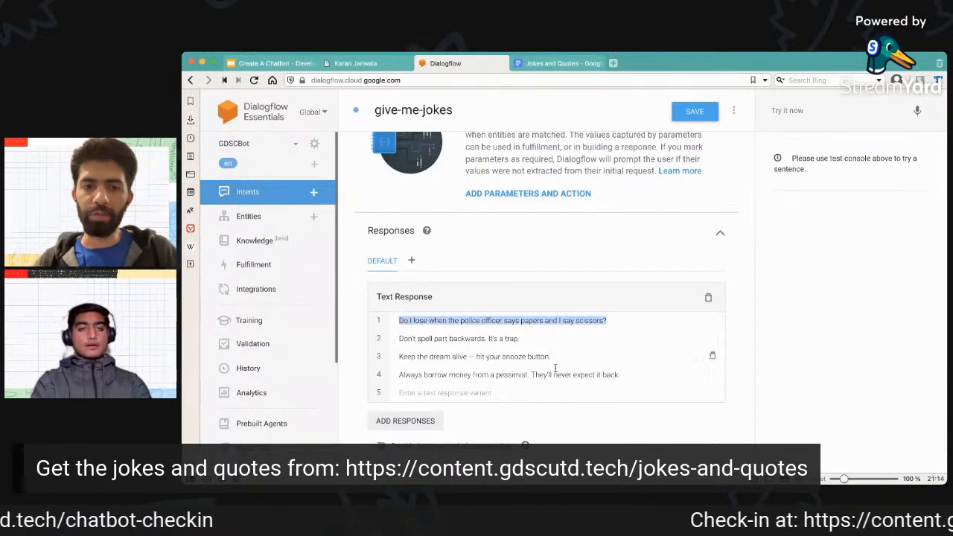
click(623, 373)
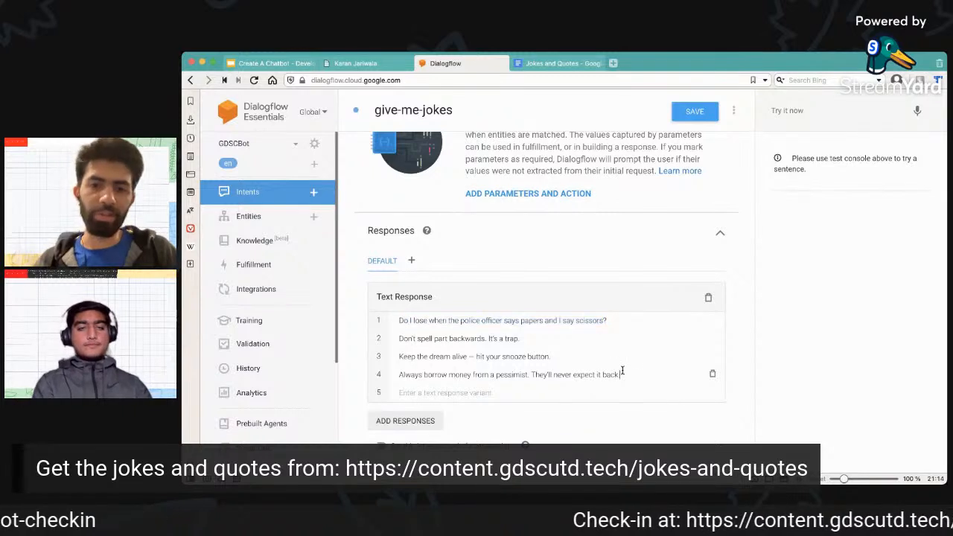
click(828, 112)
text(jok)
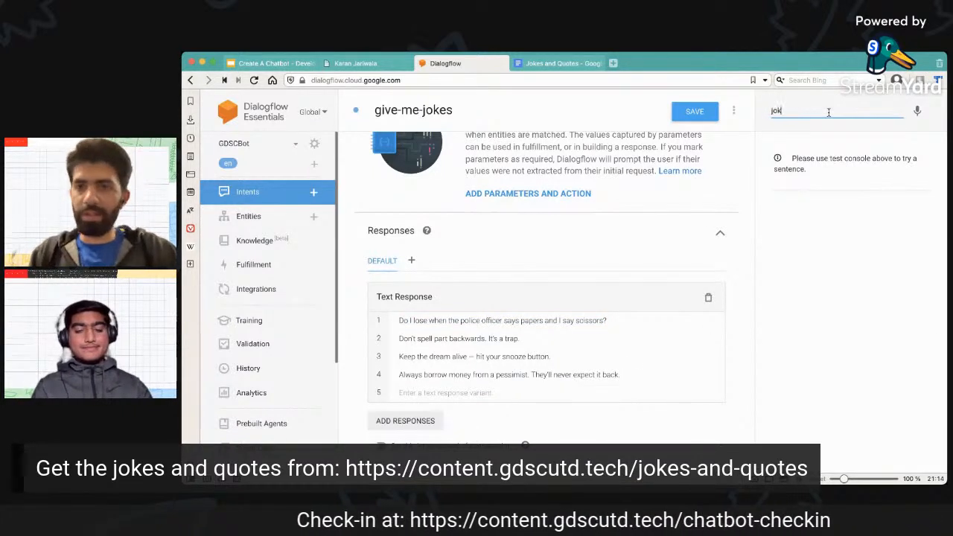
text(es)
key(Return)
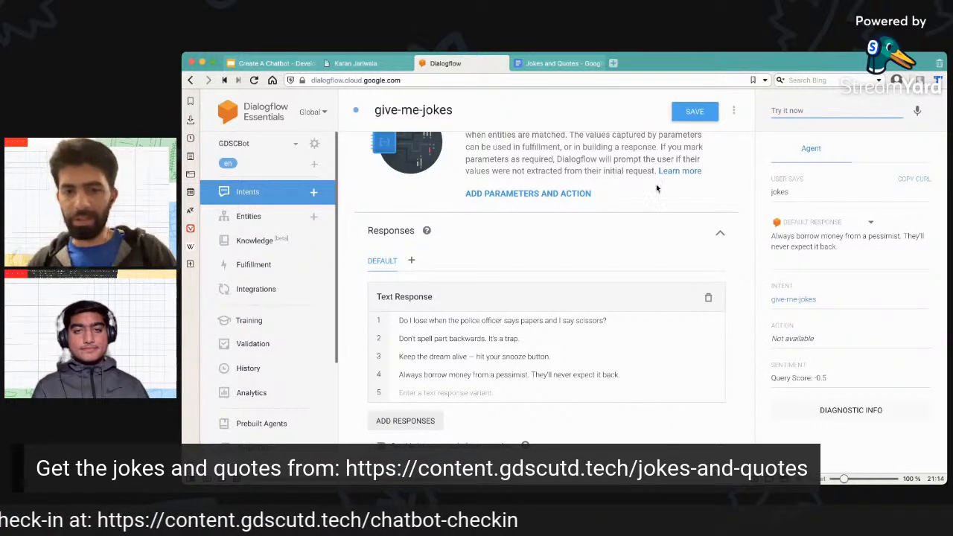
drag(620, 371, 511, 374)
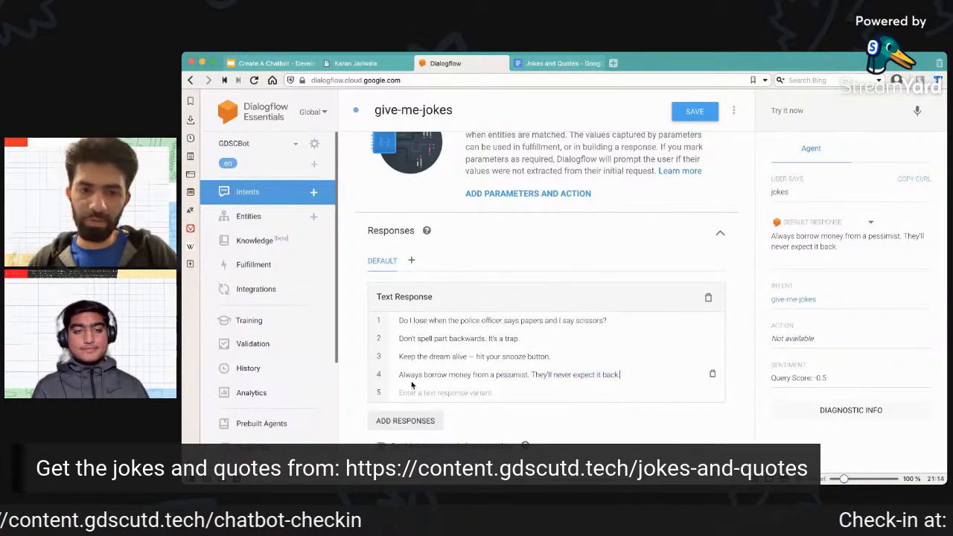
Test the agent with the query "funny joke" and check its reply against the text response variants.
click(818, 108)
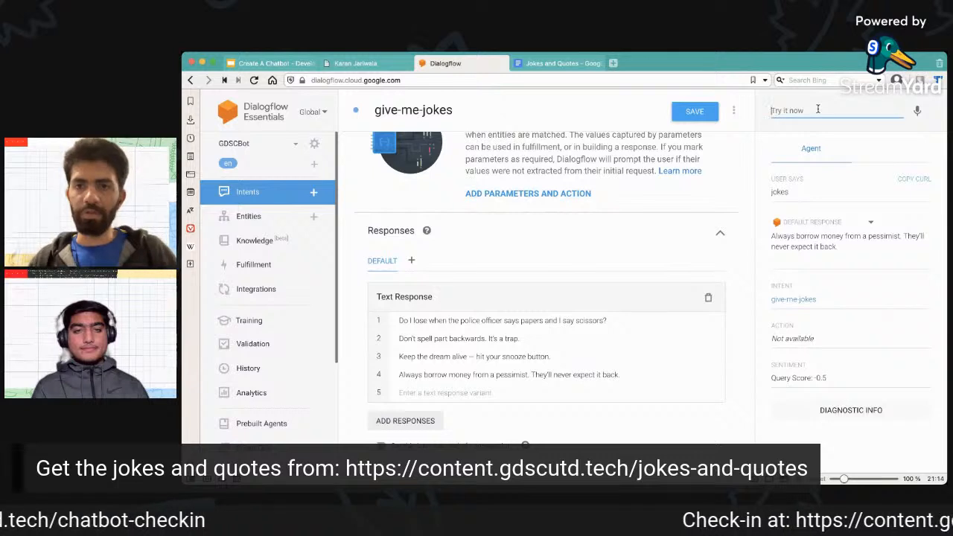
text(fun)
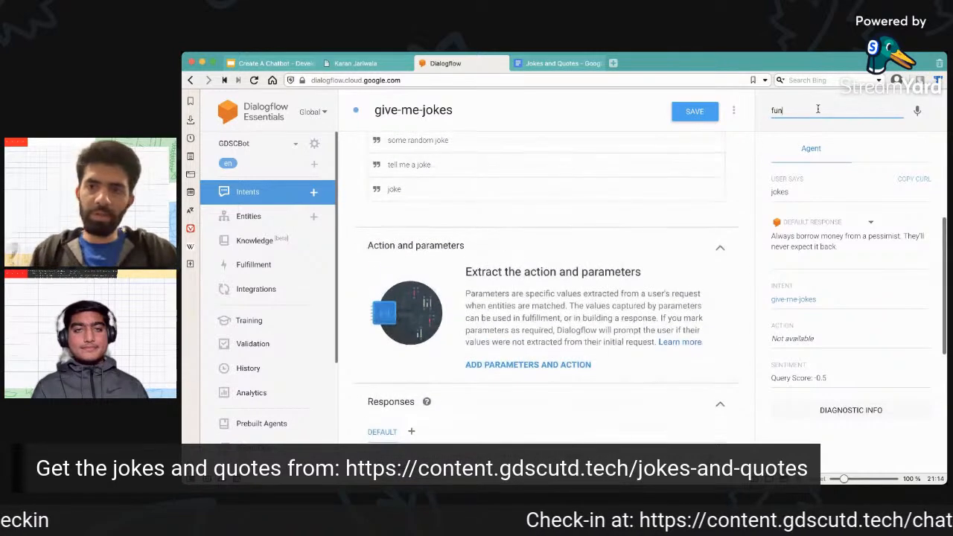
text(ny joke)
key(Return)
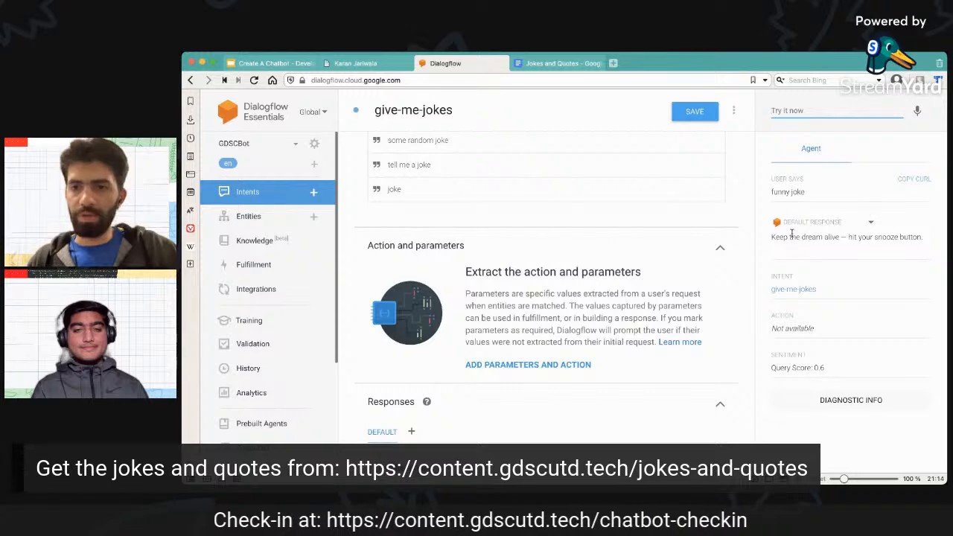
scroll(666, 272, down, 2)
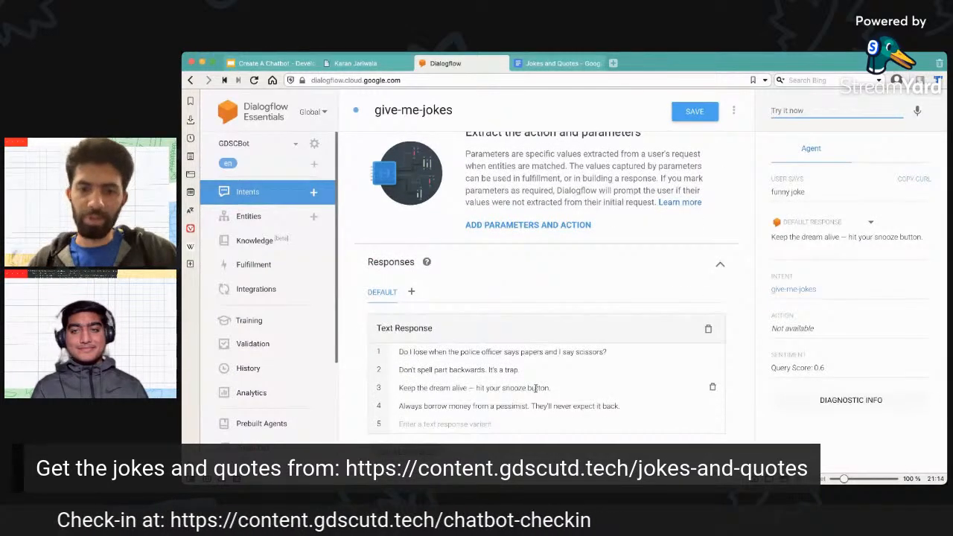
scroll(669, 251, up, 1)
Test the agent with the query "joke of the day" and look up the reply among the intent's responses.
click(809, 106)
text(joke of the day)
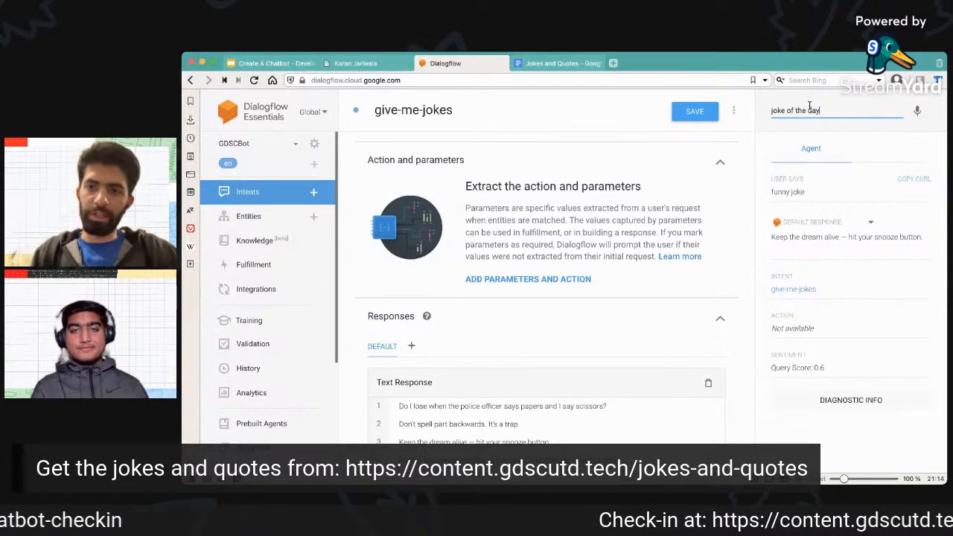
key(Return)
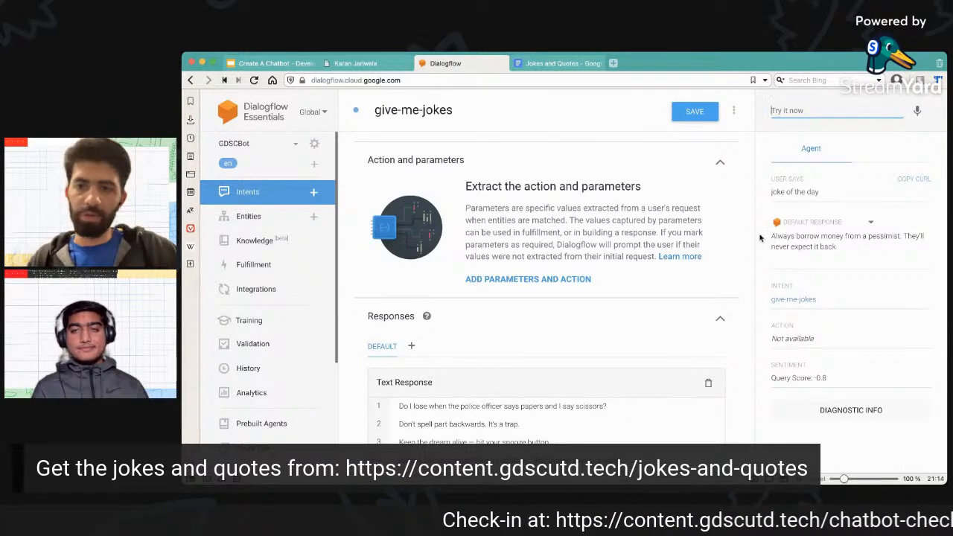
scroll(673, 287, down, 3)
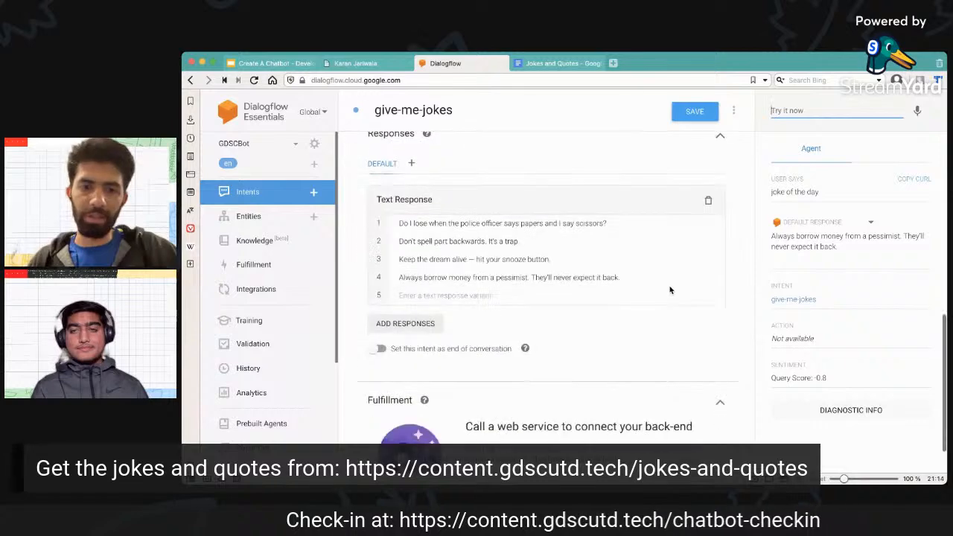
scroll(620, 258, up, 2)
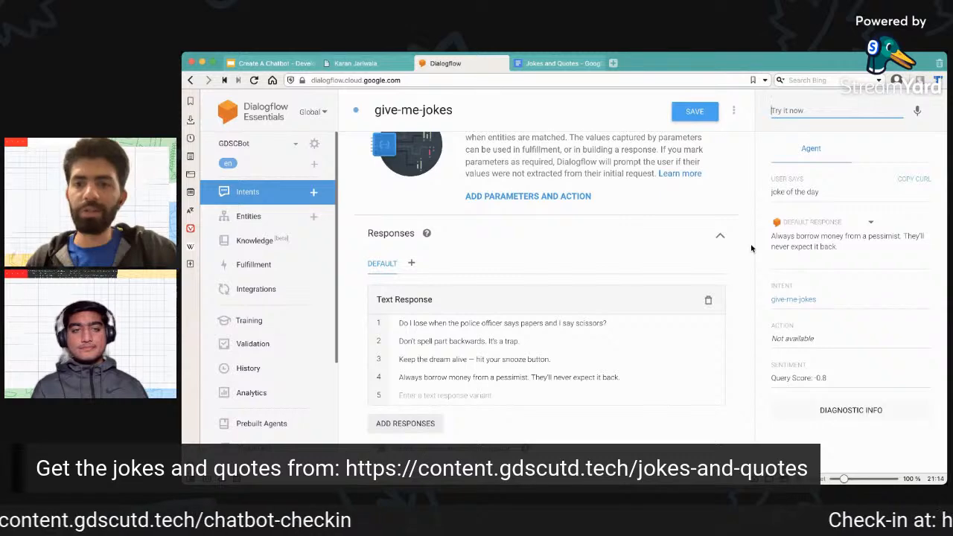
scroll(715, 247, up, 3)
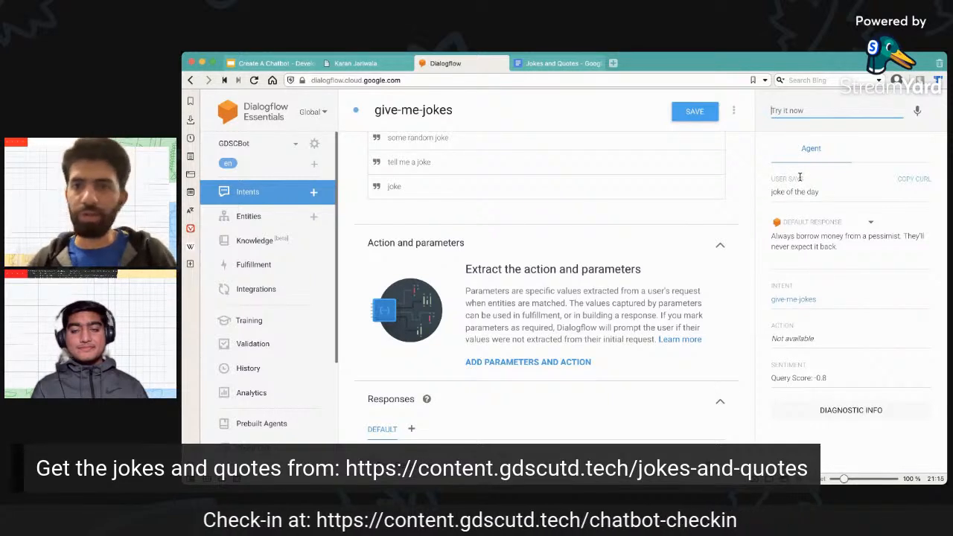
Examine the test result's user query, default response, matched intent, action and sentiment score.
mouse_move(771, 191)
mouse_down()
mouse_move(828, 193)
mouse_move(763, 196)
mouse_up()
click(828, 193)
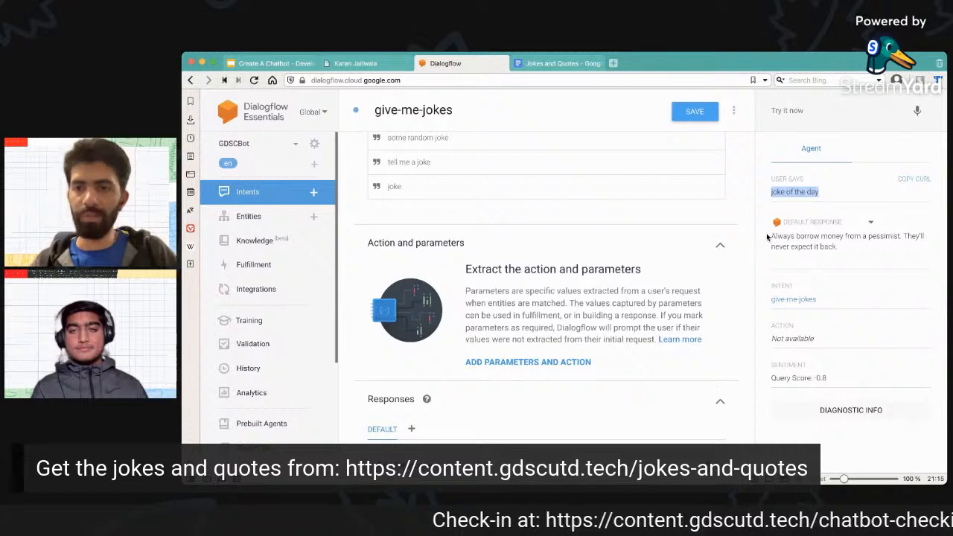
drag(771, 236, 815, 248)
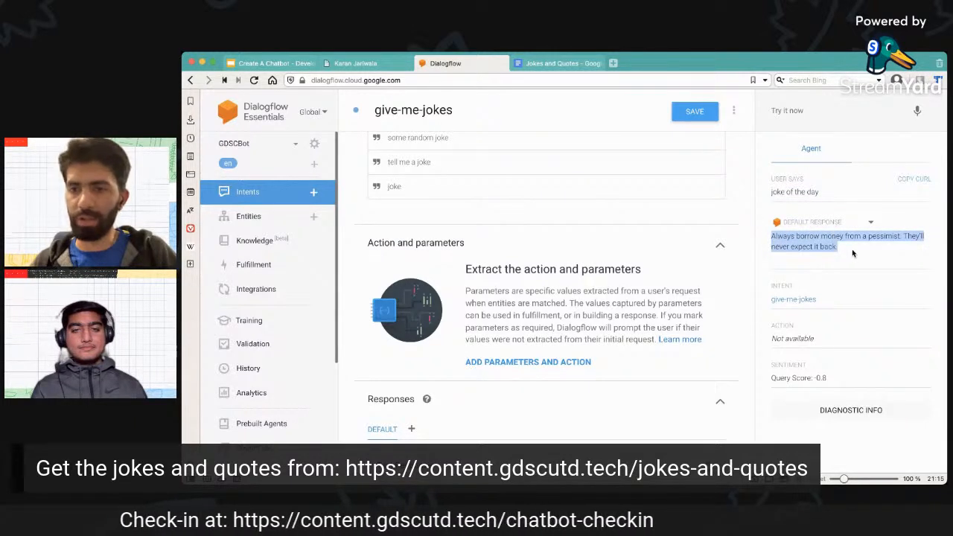
drag(771, 299, 832, 300)
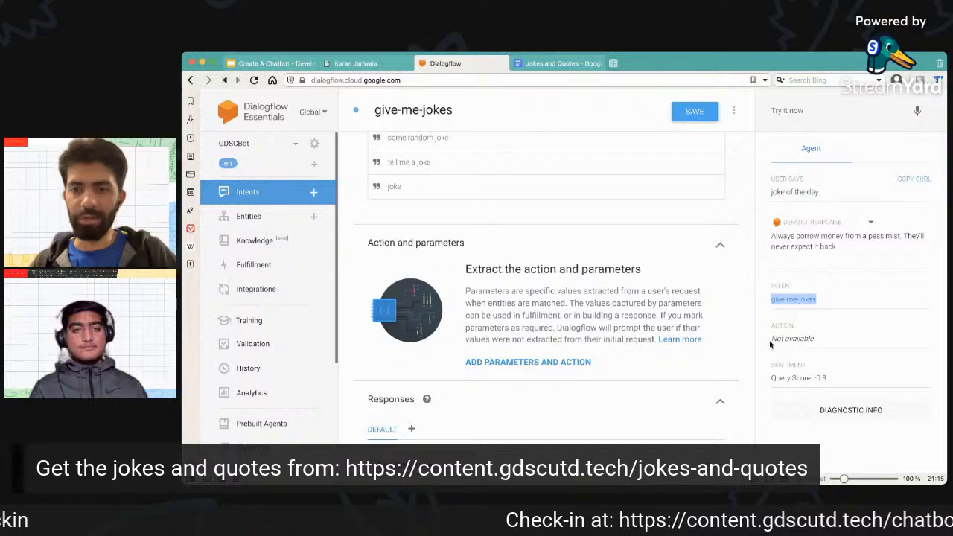
drag(771, 339, 834, 341)
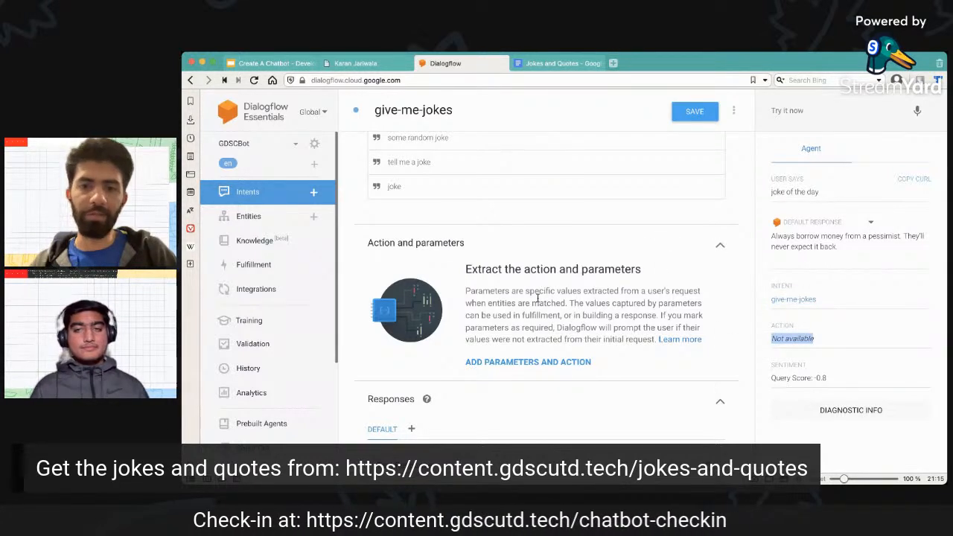
click(795, 327)
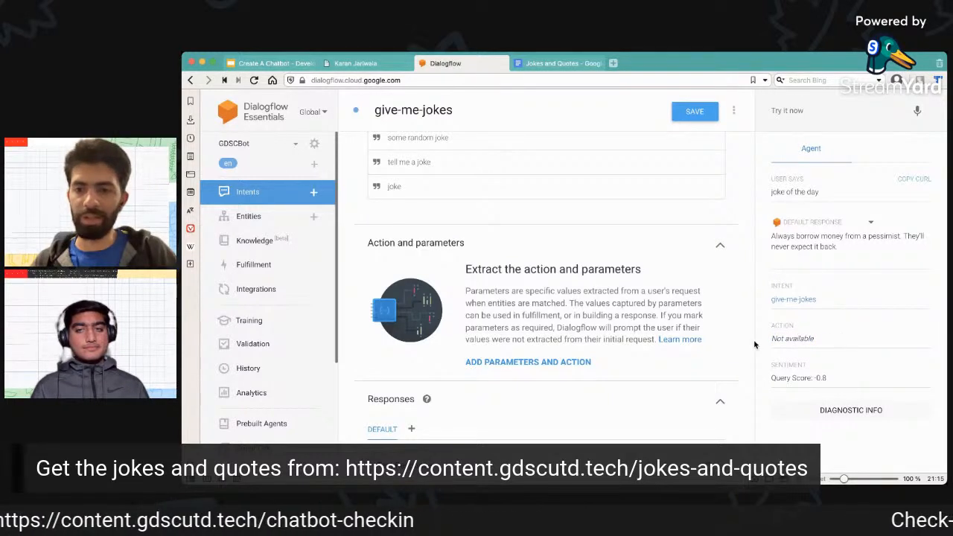
drag(835, 378, 770, 378)
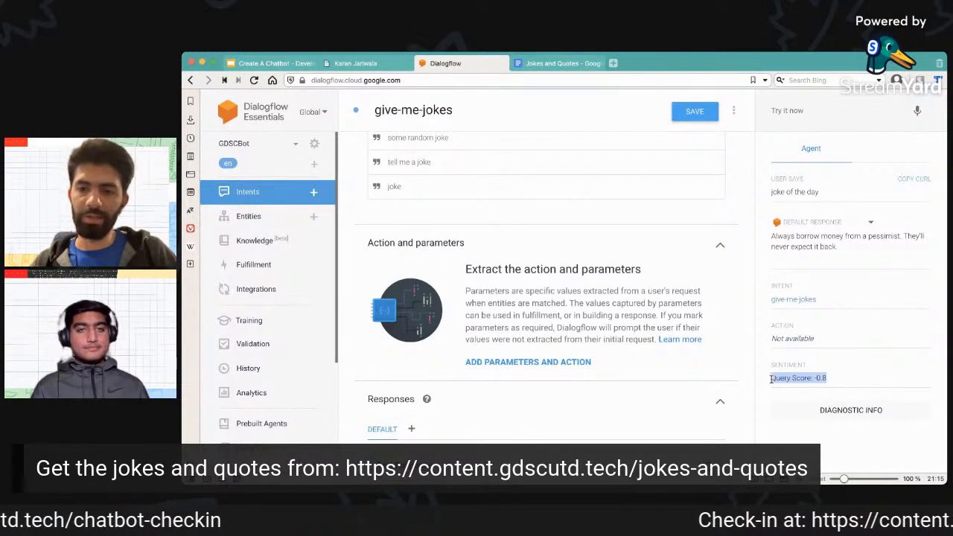
click(836, 382)
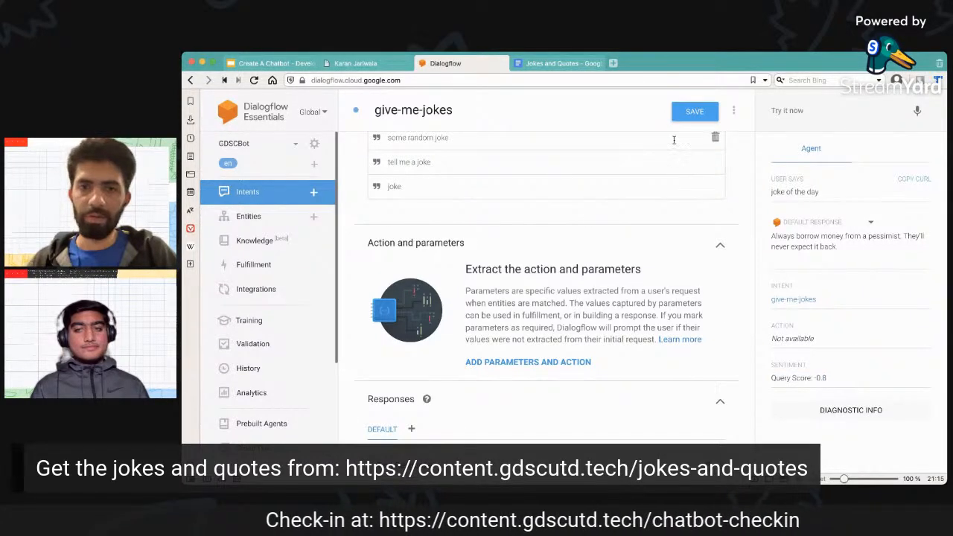
Open the list of all intents of the GDSCBot agent.
click(272, 192)
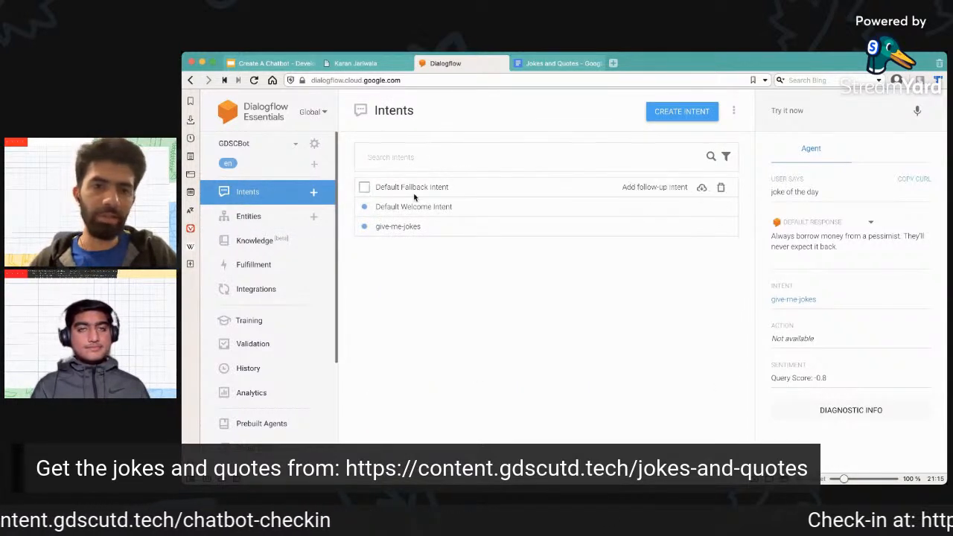
Open the Default Welcome Intent and review both pages of its training phrases.
click(429, 207)
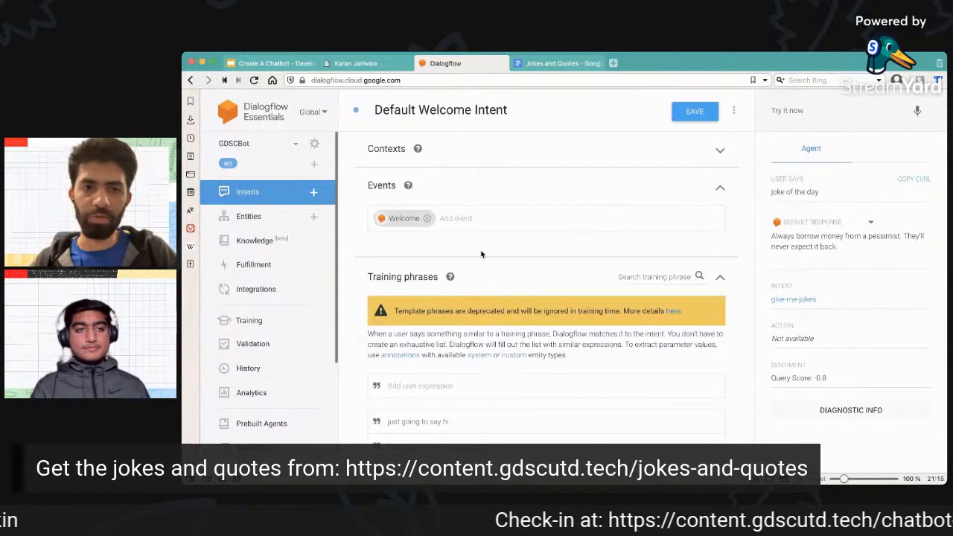
scroll(486, 250, down, 2)
scroll(485, 250, down, 5)
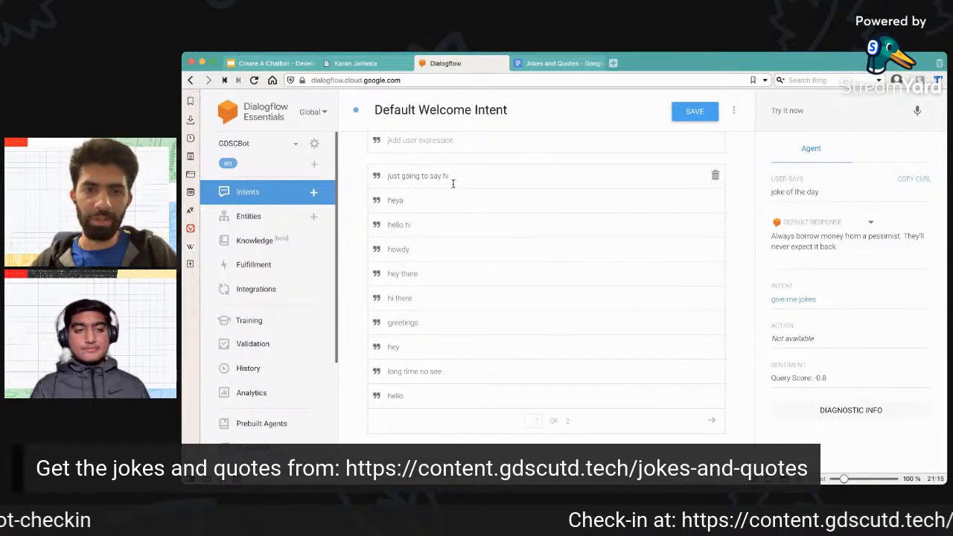
click(711, 421)
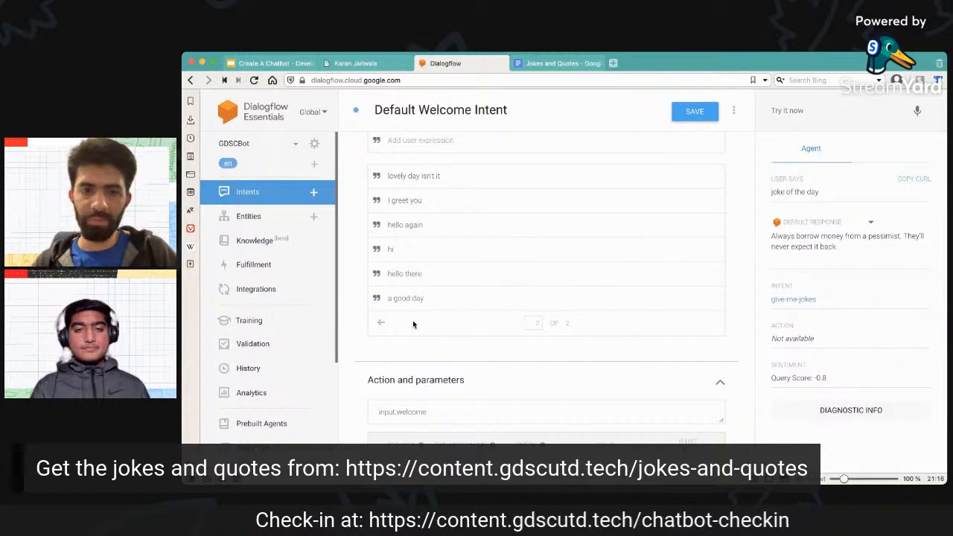
click(382, 326)
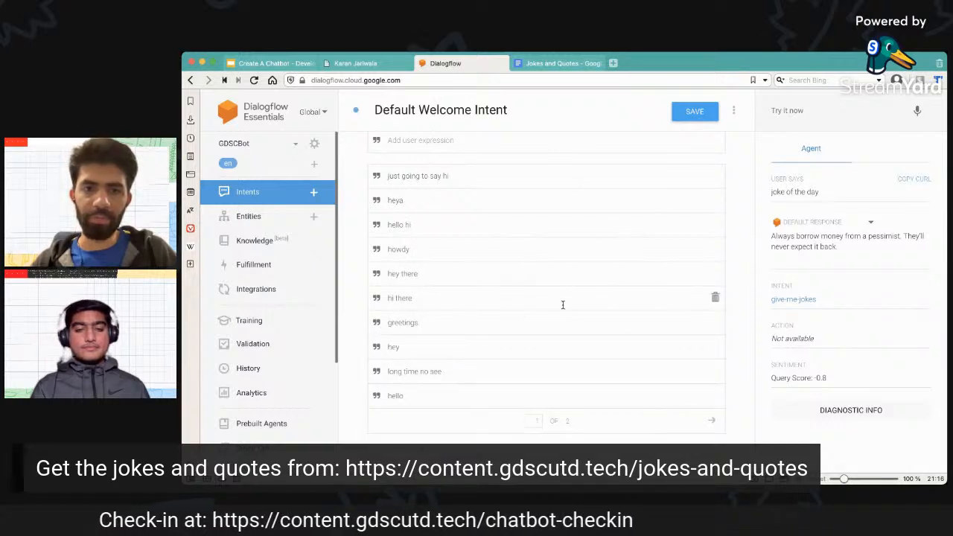
Test the agent with the query "hi" and look up its reply among the Default Welcome Intent's text responses.
click(794, 108)
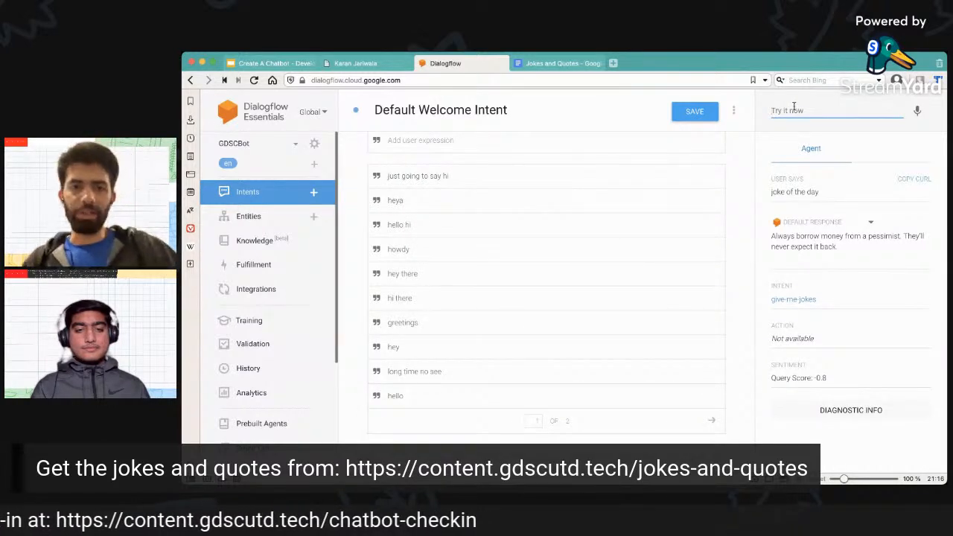
text(hi)
key(Return)
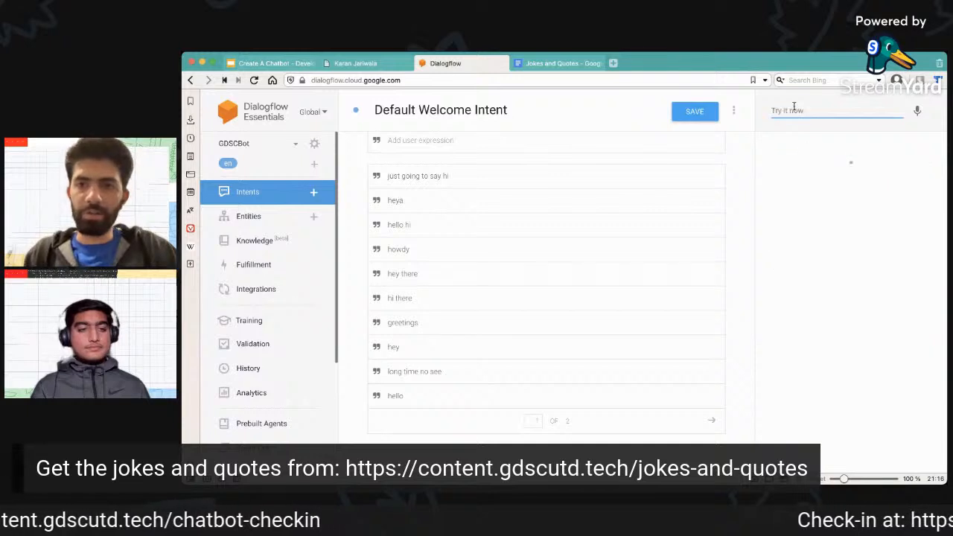
double_click(778, 236)
drag(811, 235, 860, 242)
click(733, 243)
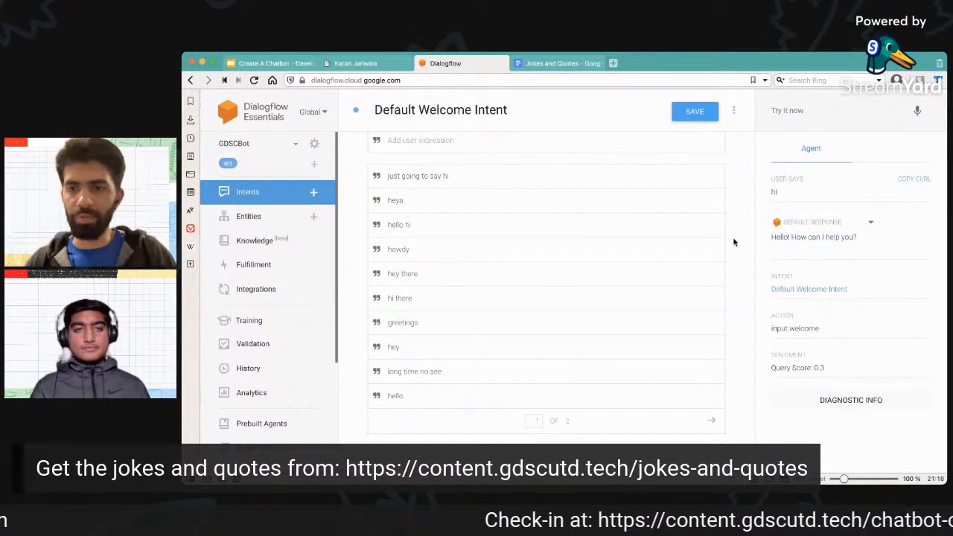
scroll(718, 244, down, 1)
scroll(718, 243, down, 10)
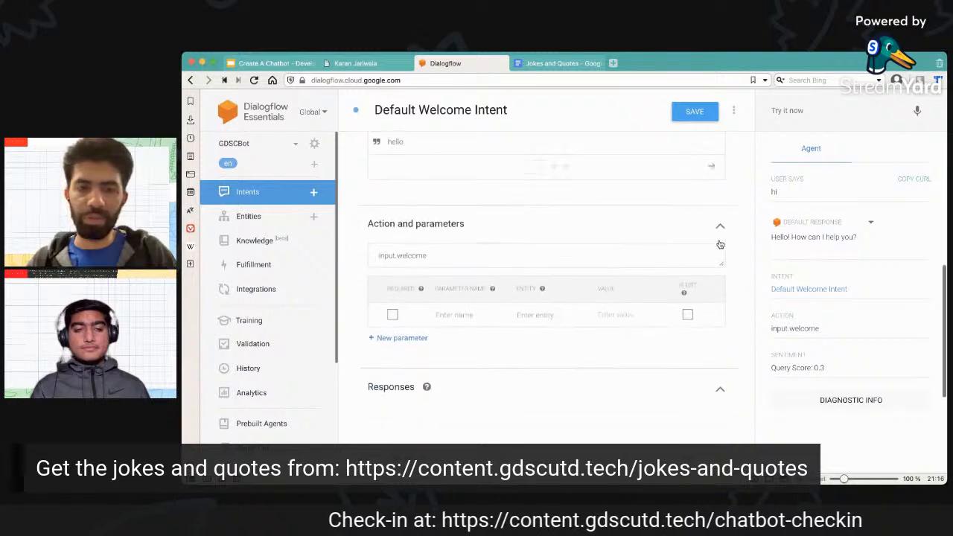
scroll(501, 335, down, 1)
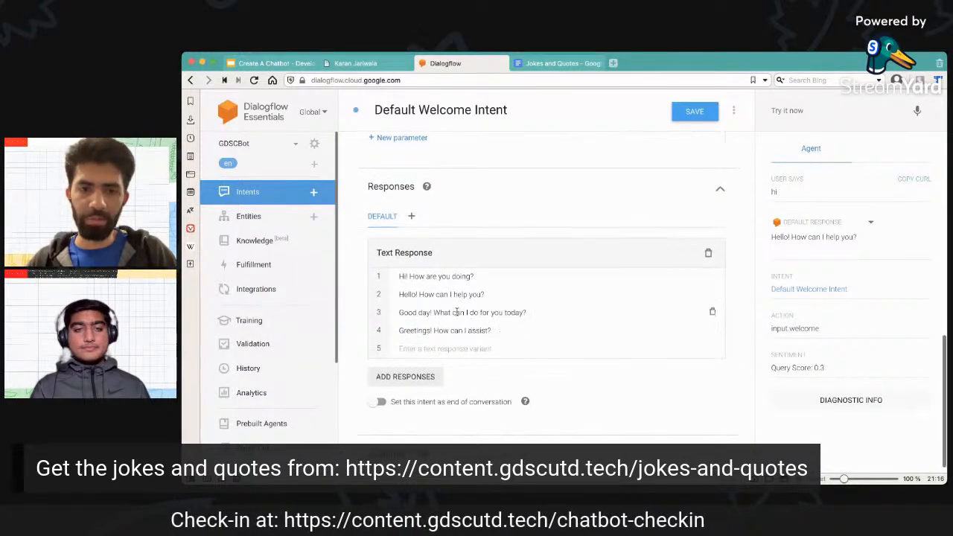
triple_click(391, 299)
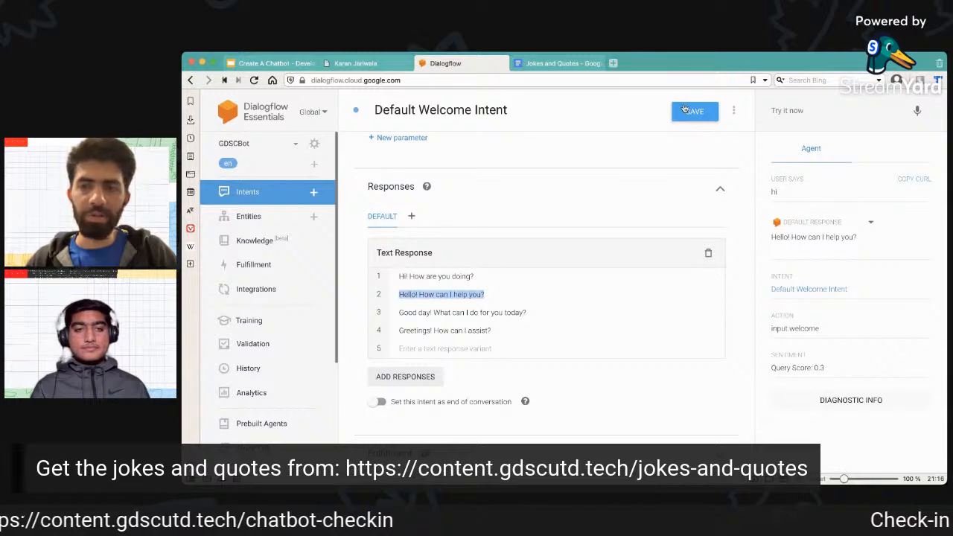
Test the agent with the query "hello" and find the matching variant in the welcome intent's text responses.
click(817, 109)
text(h)
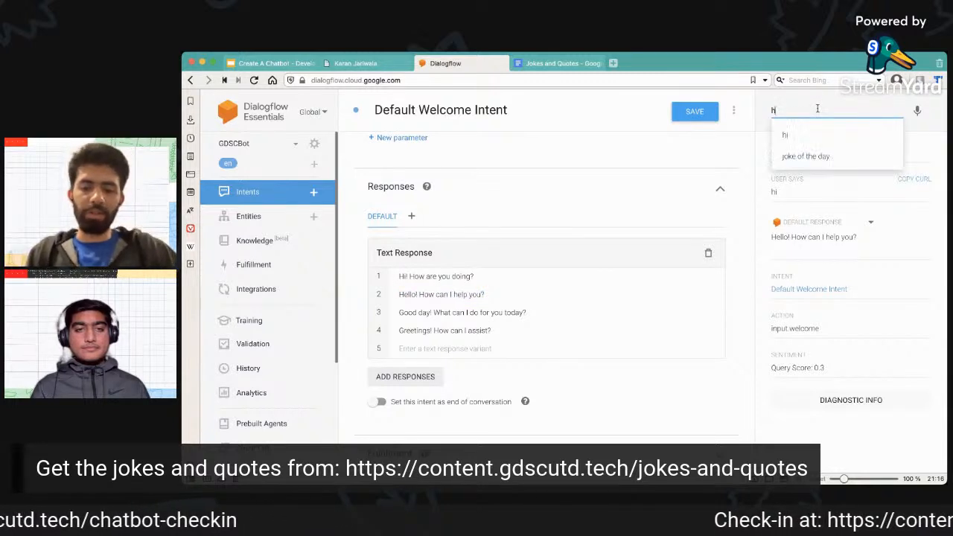
text(ello)
key(Return)
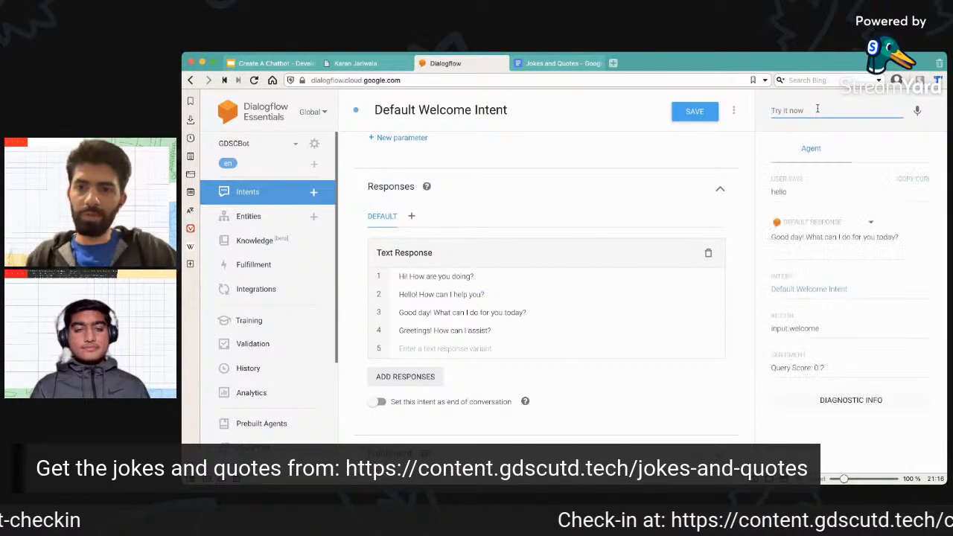
click(529, 312)
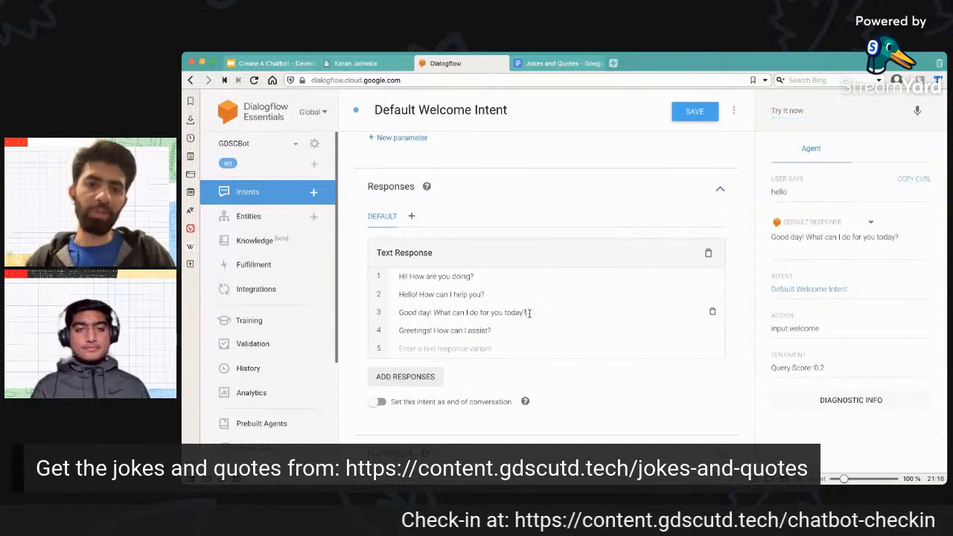
triple_click(400, 313)
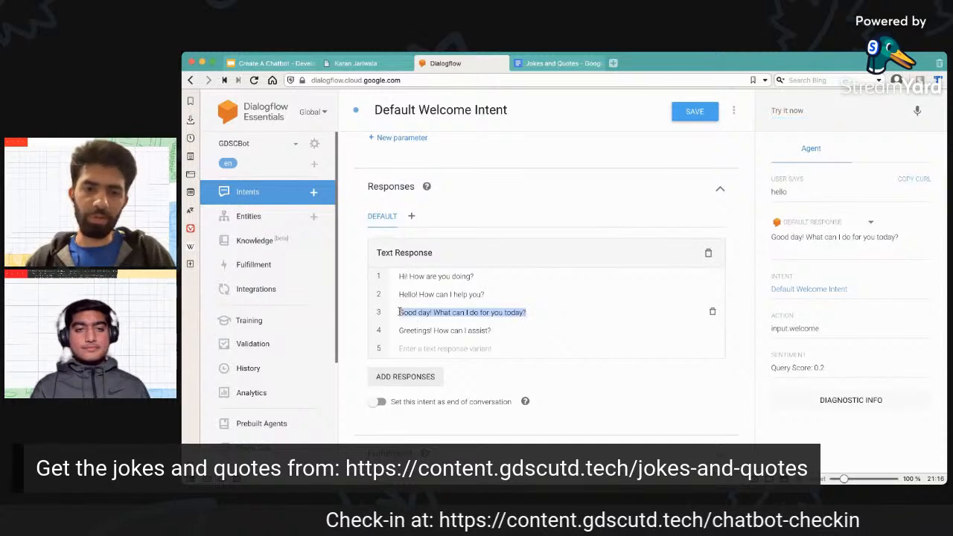
click(737, 223)
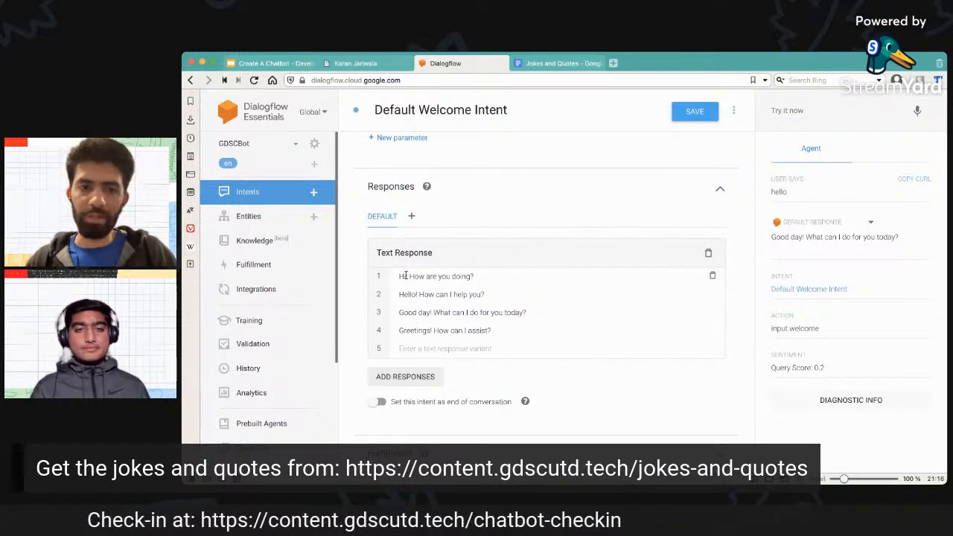
Check how the Jokes chatbot on the resume website introduces itself after "hi", then return to the Dialogflow welcome intent.
click(369, 65)
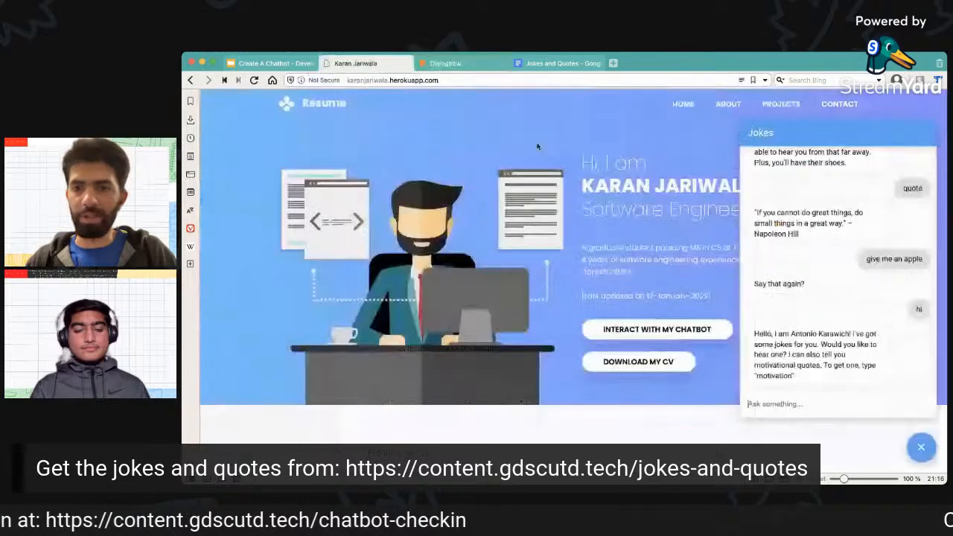
drag(792, 334, 842, 334)
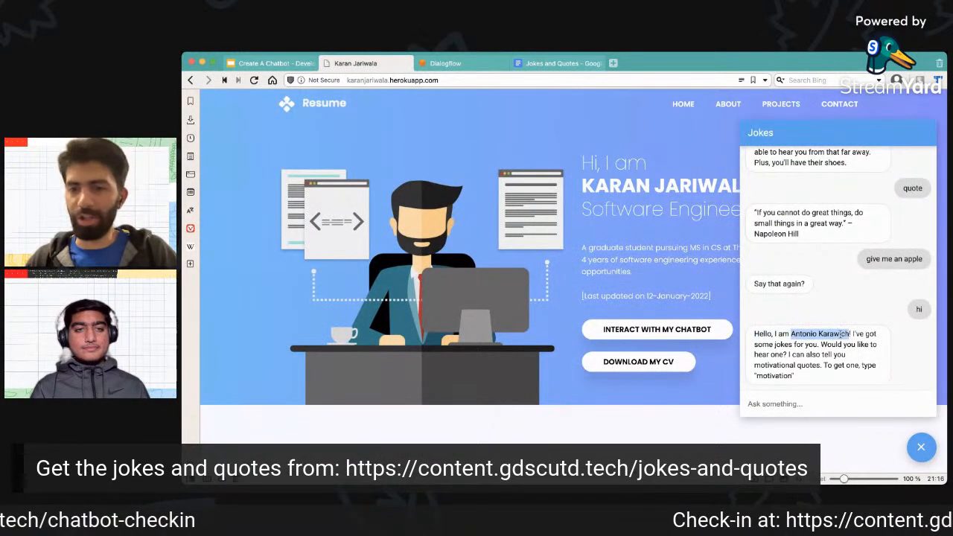
click(808, 368)
click(466, 62)
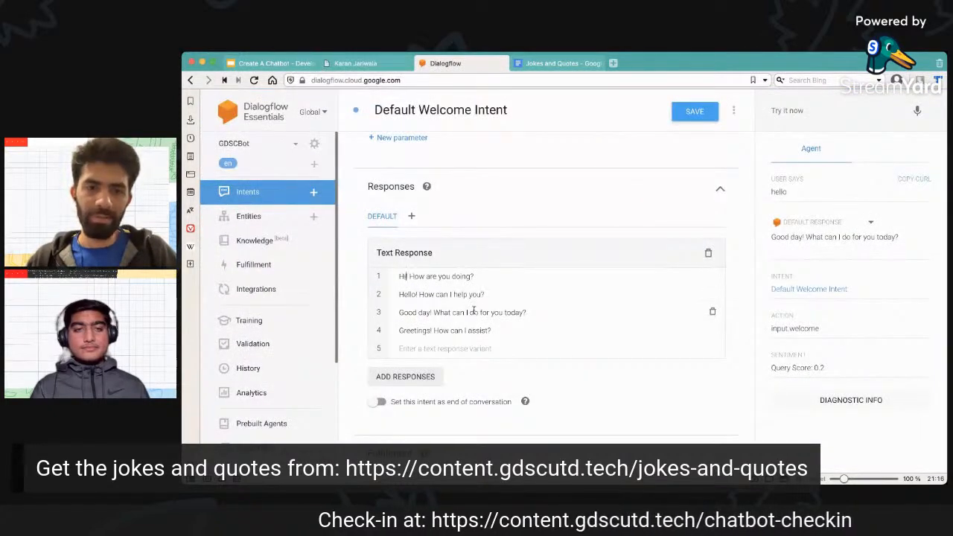
Add the person's first name to the greetings in the first three text responses, after "Hi", "Hello" and "Good day".
text(, Karan)
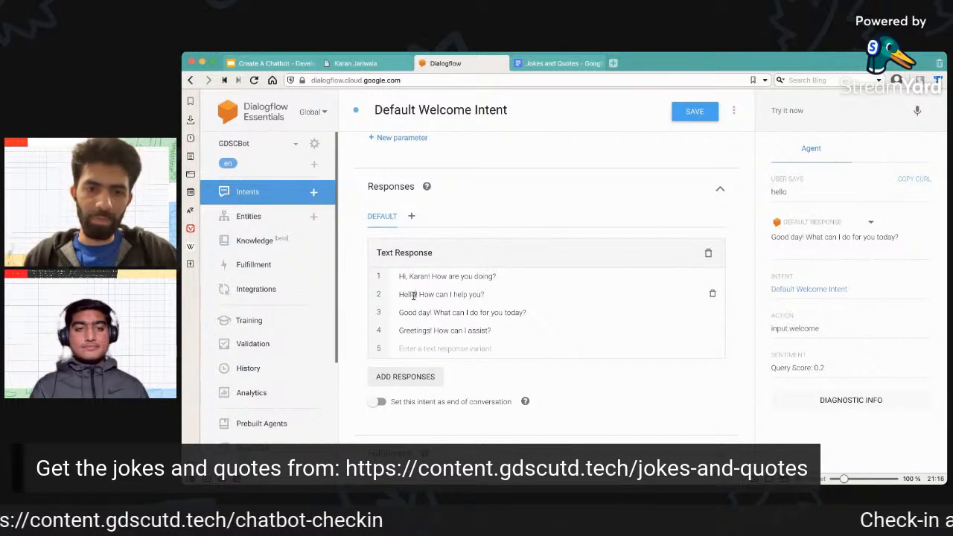
text(Karan!)
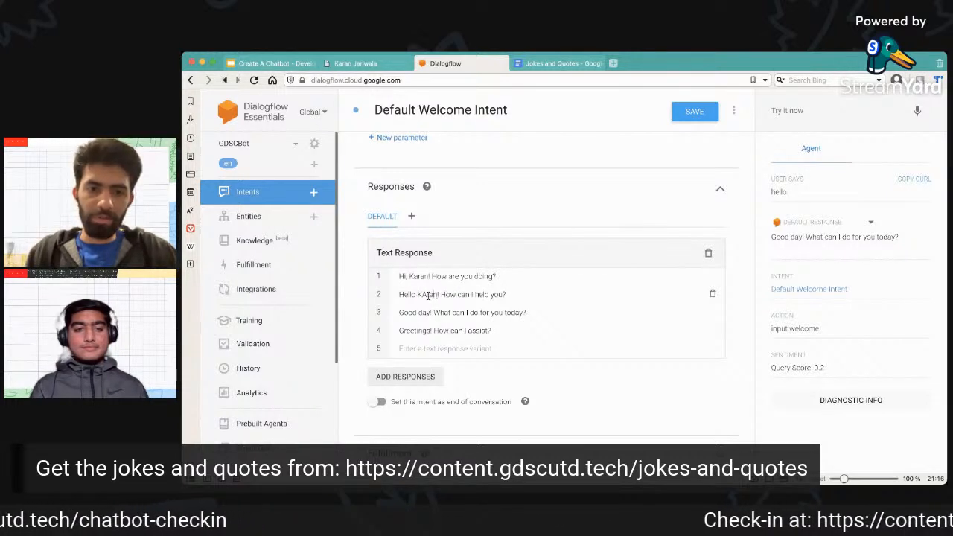
key(BackSpace)
text(a)
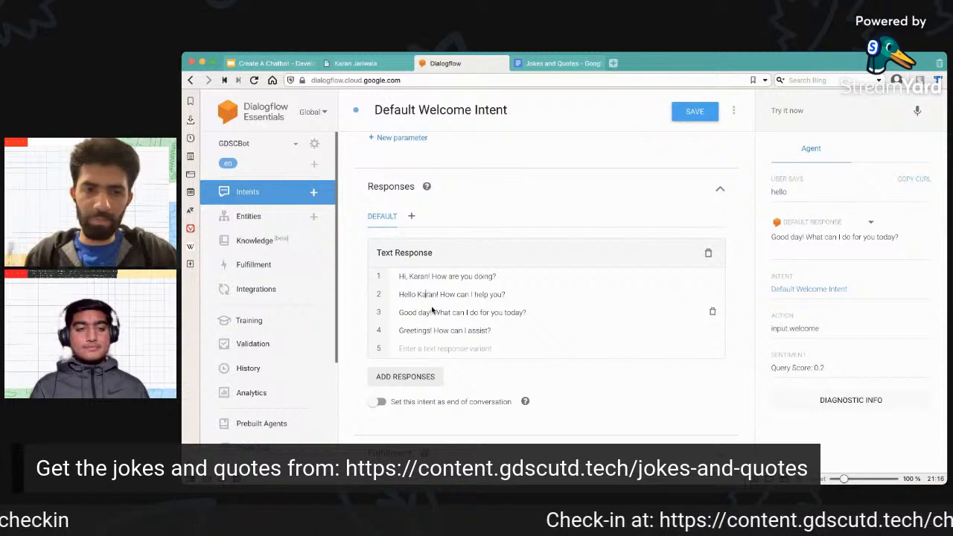
click(429, 314)
text(Ka)
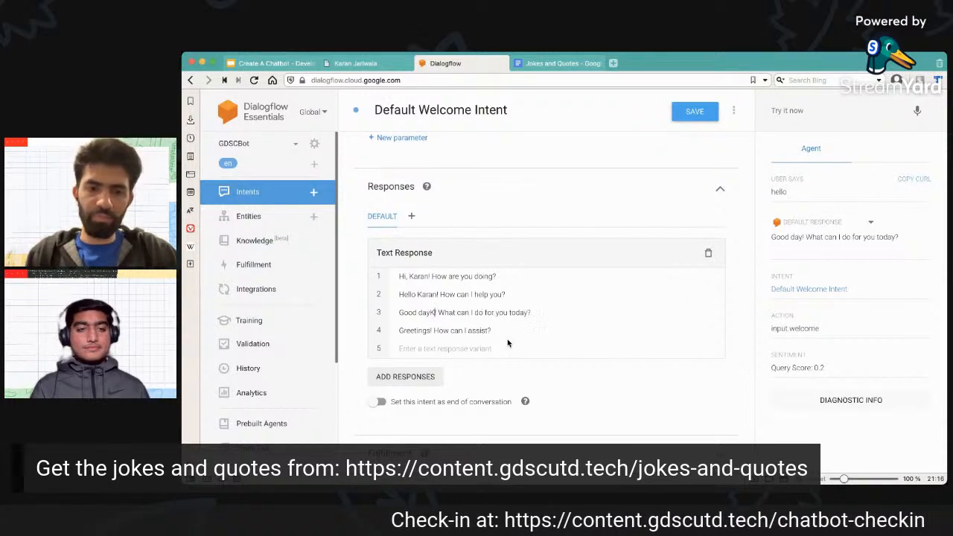
text(ran)
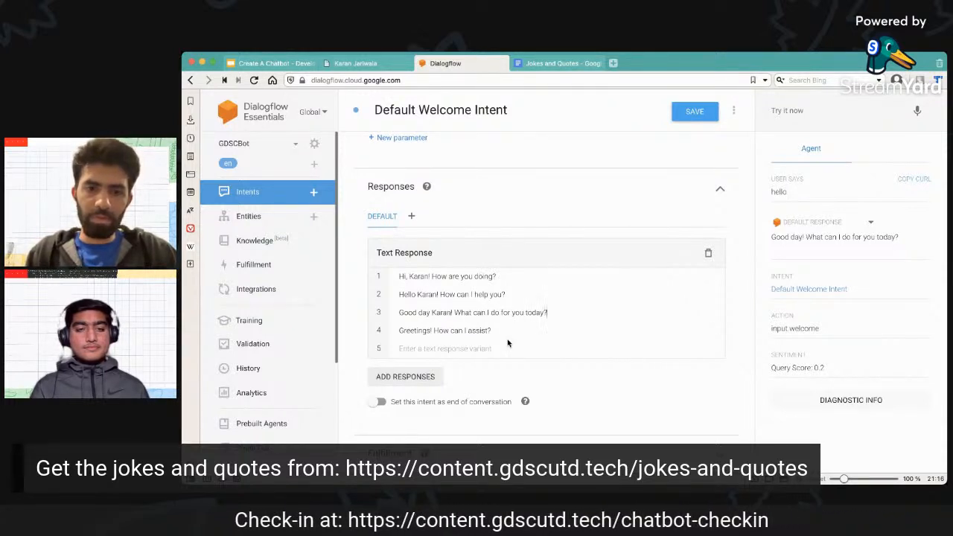
Append "Would you like to hear some jokes?" to the first text response.
click(504, 276)
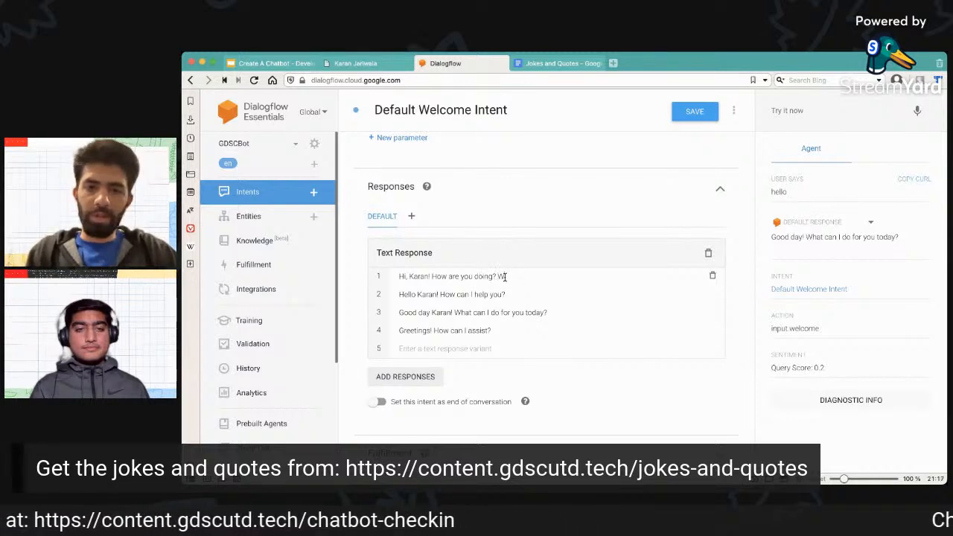
key(BackSpace)
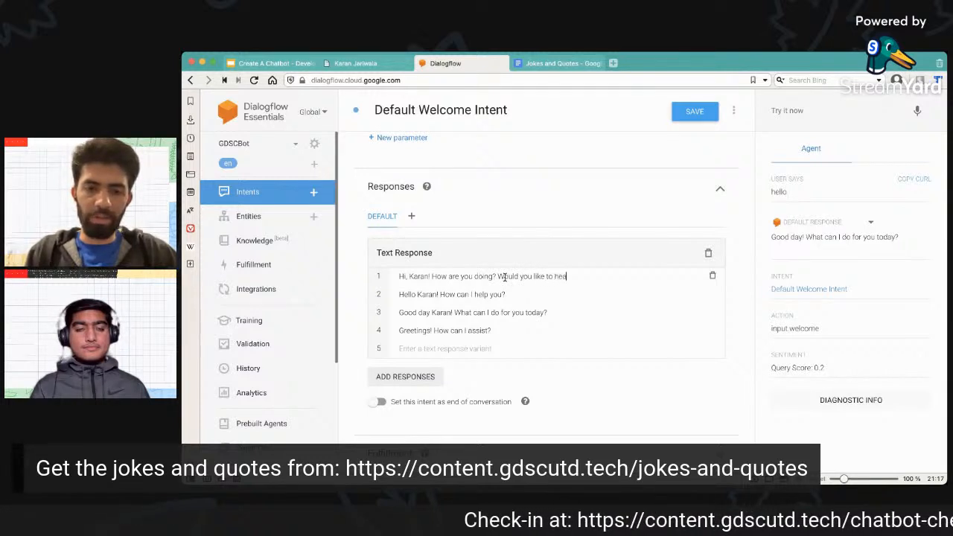
text(some jokes?)
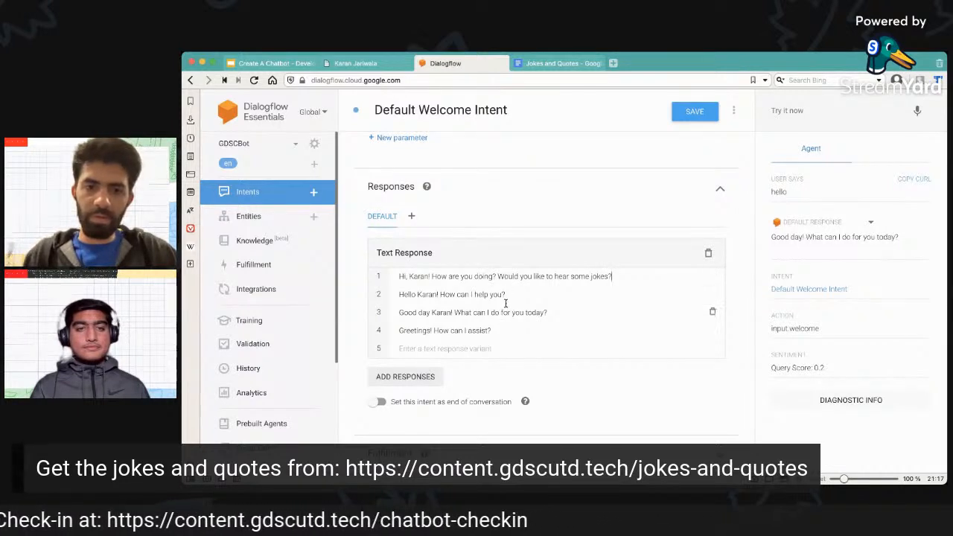
Append "Please type 'jokes' if you would like to hear on" to the second text response and insert an empty variant below it.
click(519, 296)
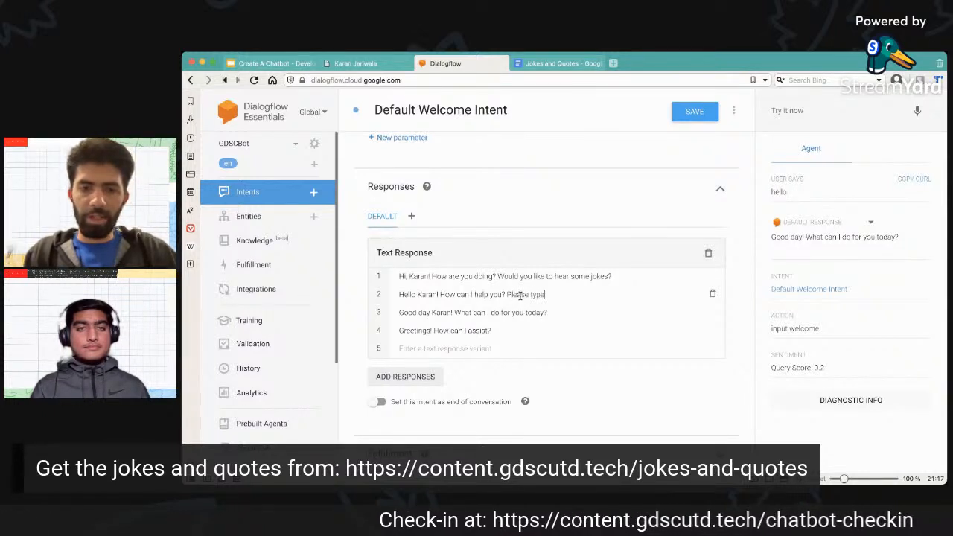
text(Please type )
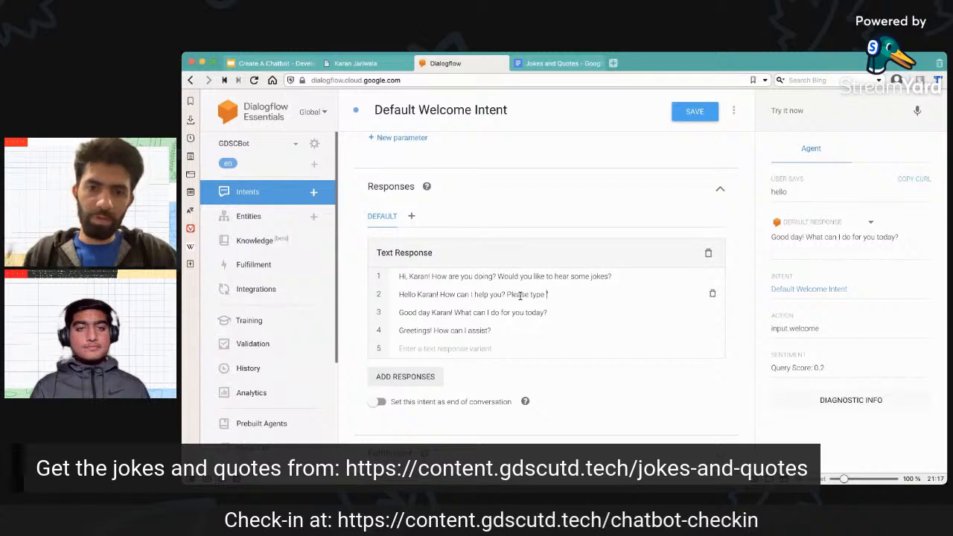
text('jok)
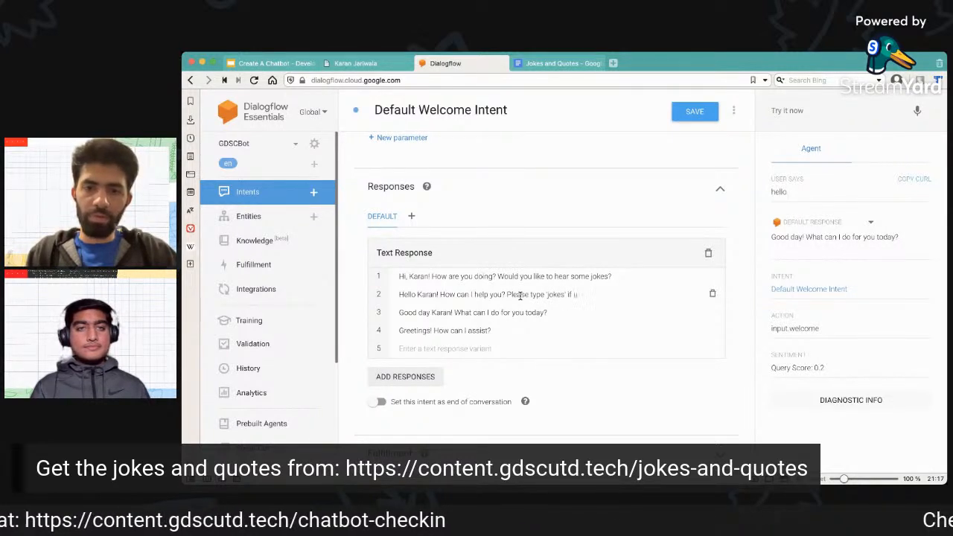
text(es' if you would like to hear one)
key(Return)
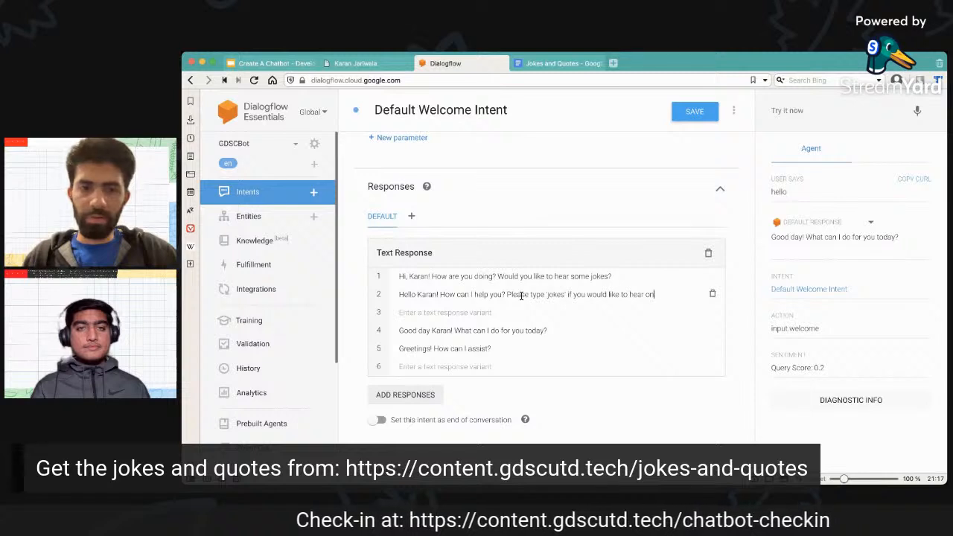
Enter "Hola user!" as the third text response variant and save the Default Welcome Intent.
click(485, 310)
text(Hola user!)
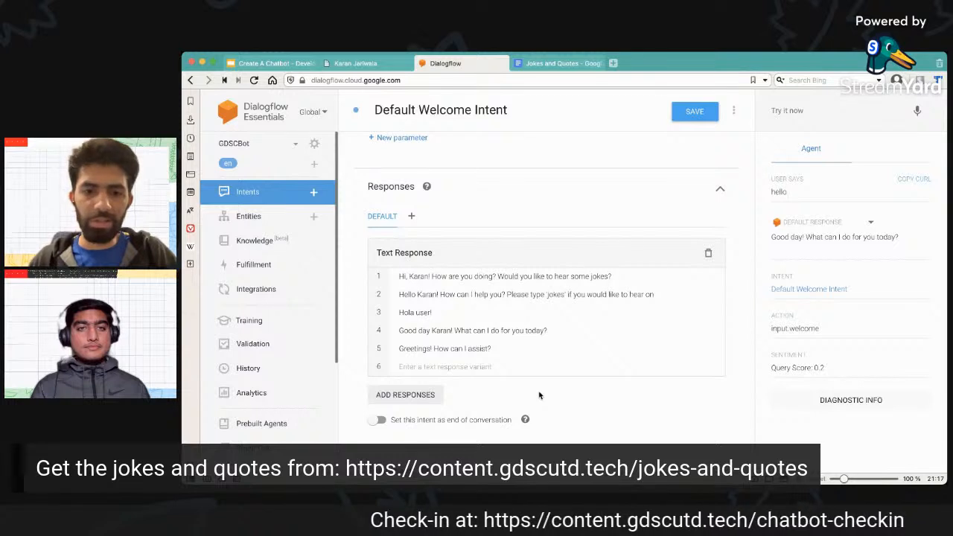
scroll(536, 393, down, 1)
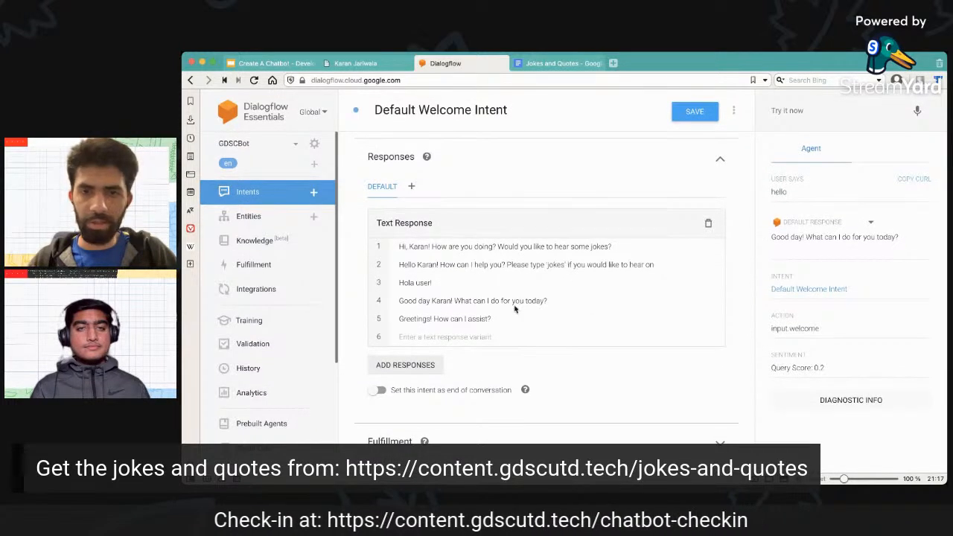
click(697, 111)
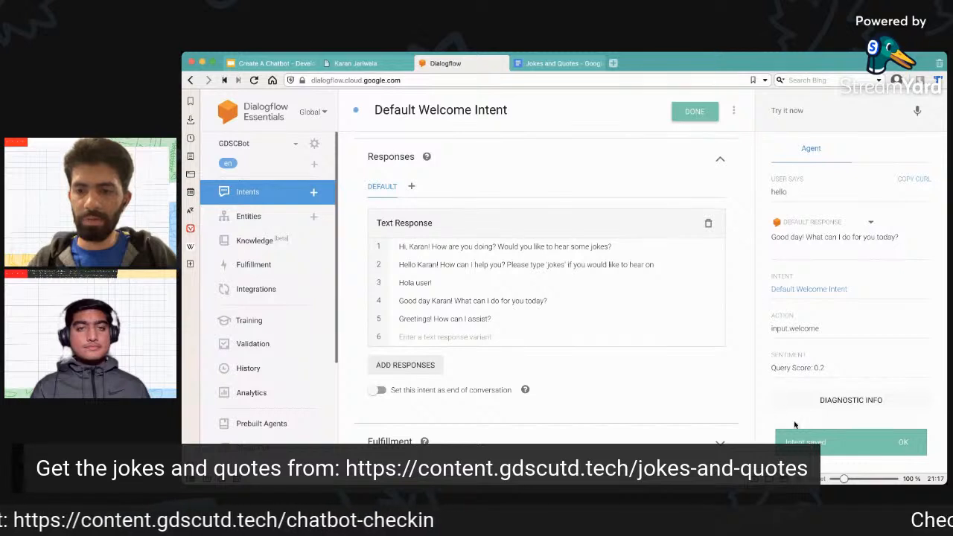
click(907, 444)
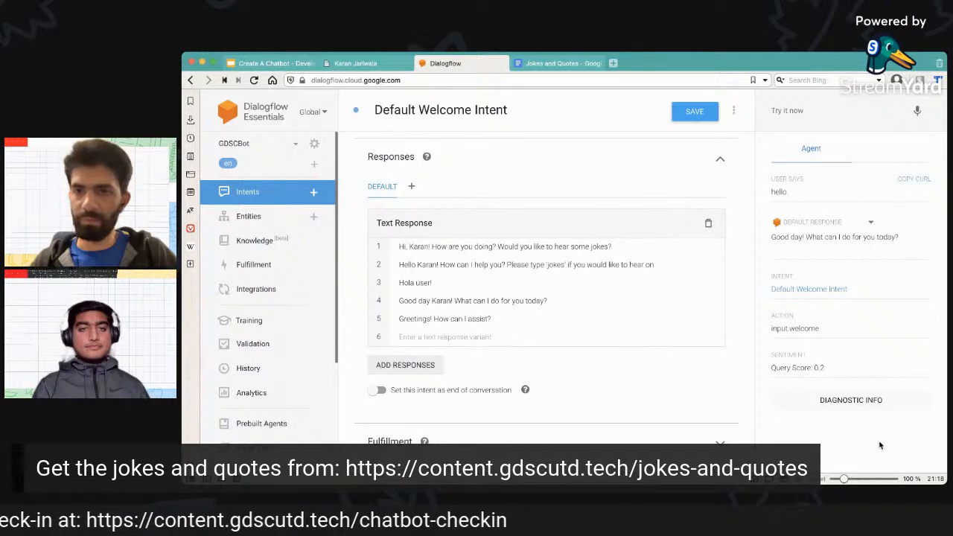
Test the agent with "hi" and "hello" and compare the reply with the Default Welcome Intent's text responses.
click(787, 110)
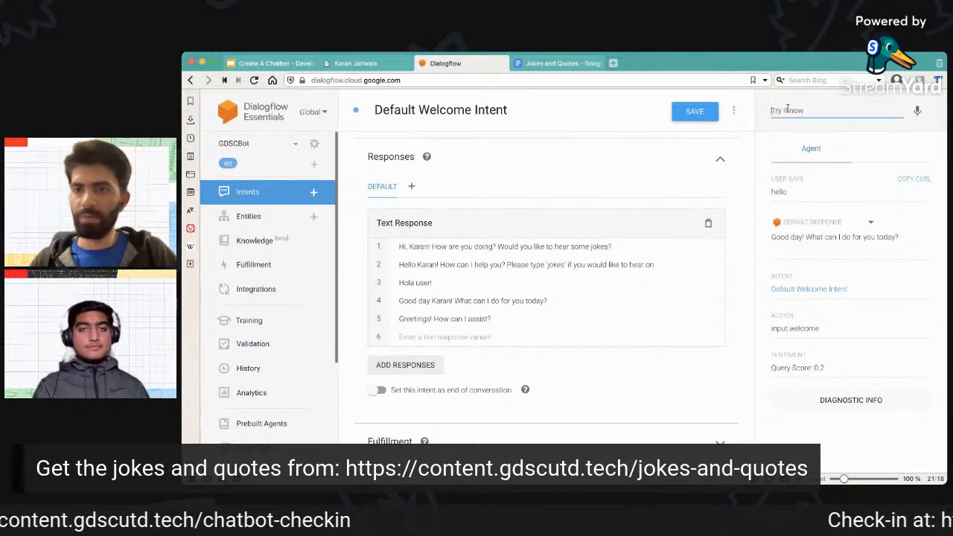
text(hi)
key(Return)
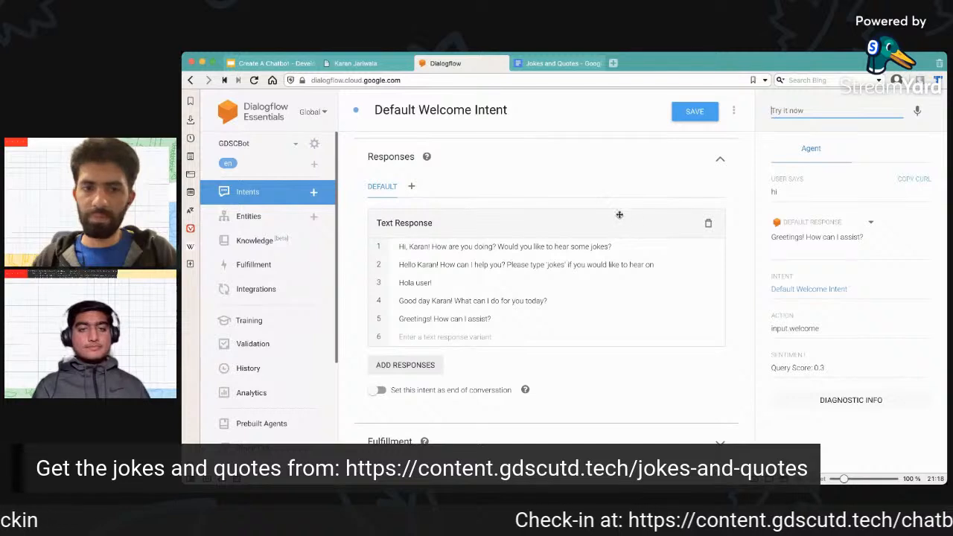
text(hello)
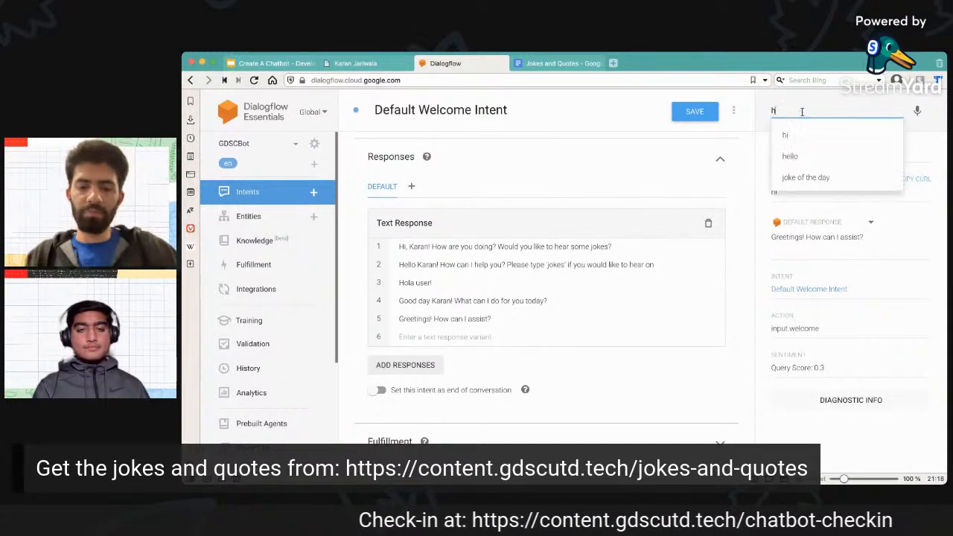
key(Return)
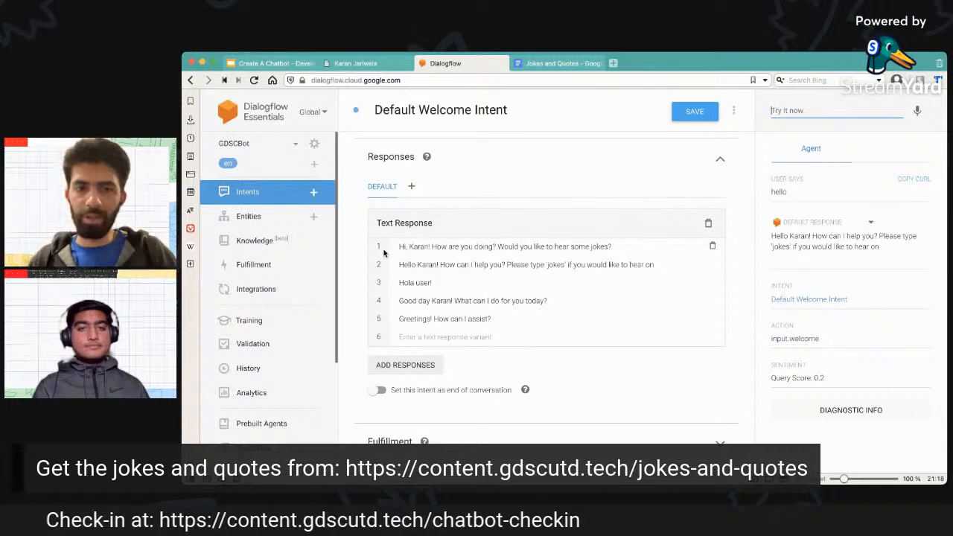
drag(400, 264, 660, 270)
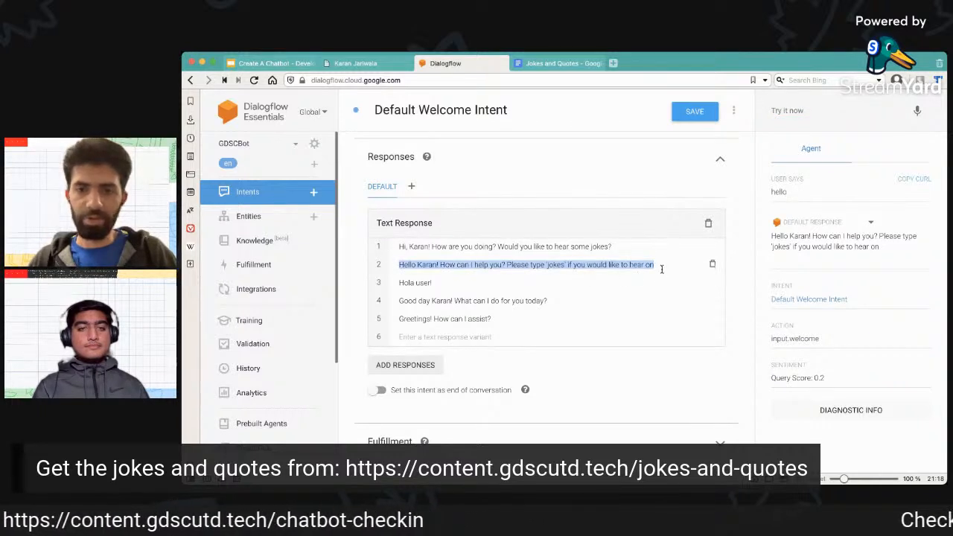
drag(754, 238, 906, 256)
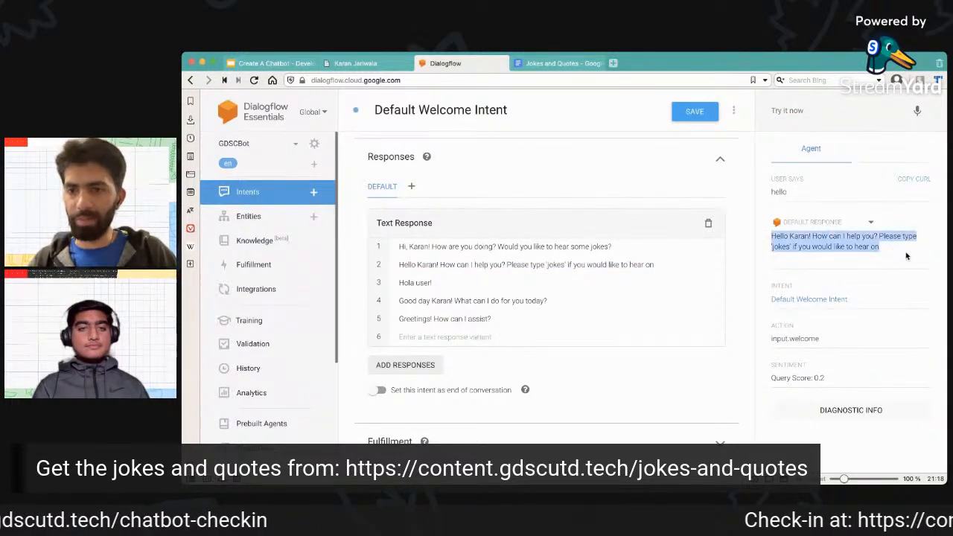
click(743, 285)
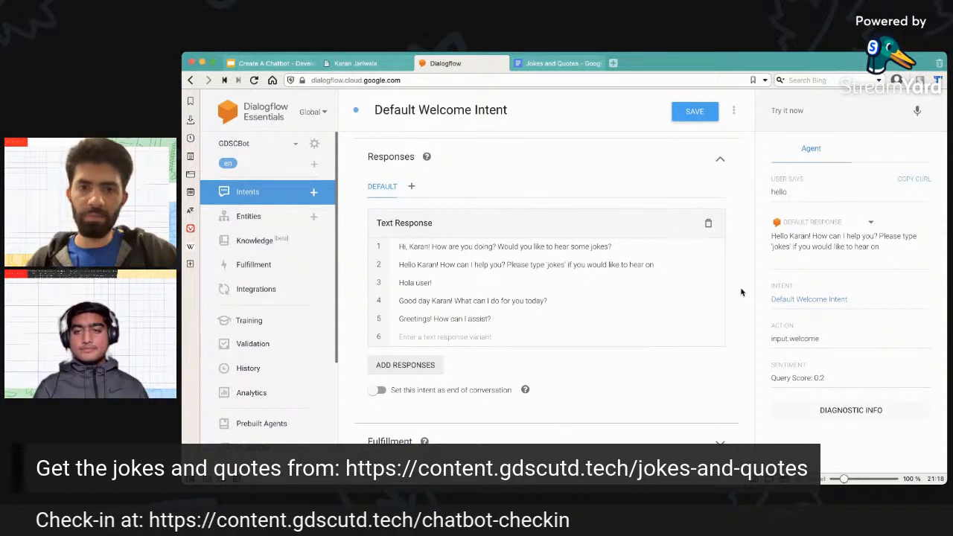
Return to the agent's list of intents and open the Default Fallback Intent.
scroll(741, 292, up, 1)
scroll(741, 292, down, 1)
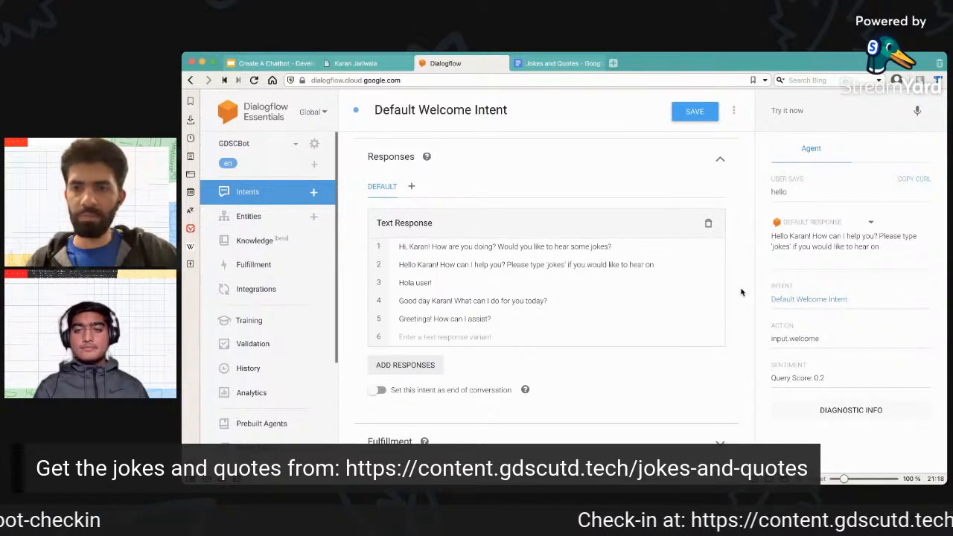
scroll(741, 292, up, 10)
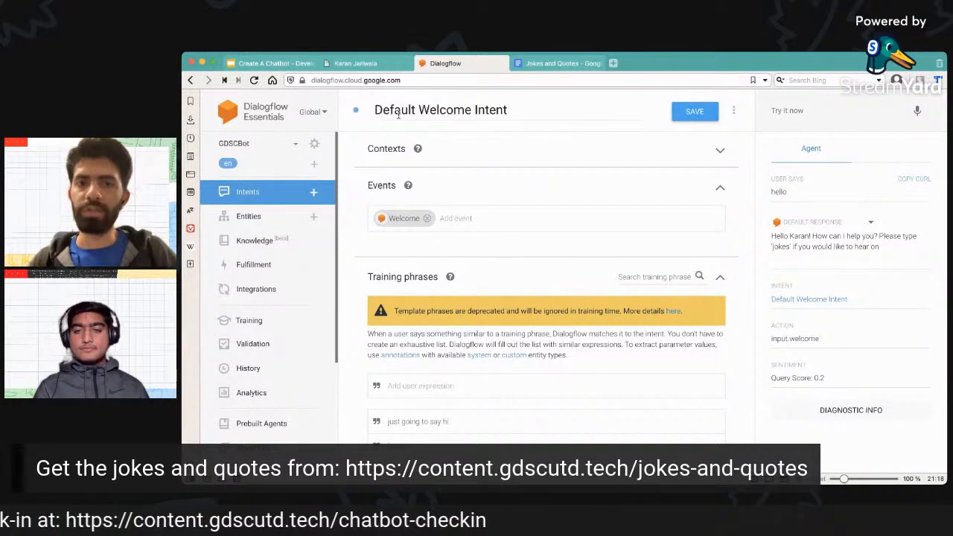
click(277, 194)
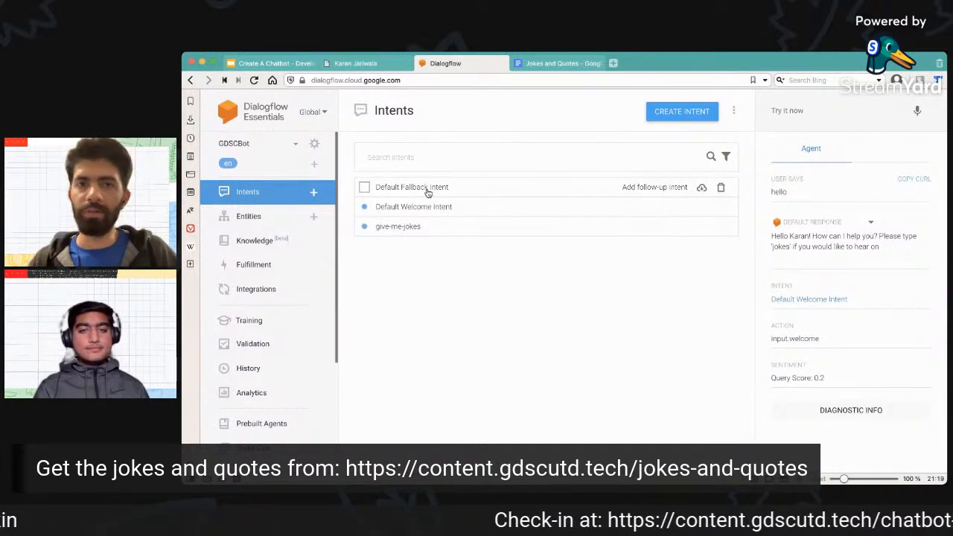
click(428, 192)
Switch to the resume website and examine its chatbot's reply to "give me an apple".
click(355, 63)
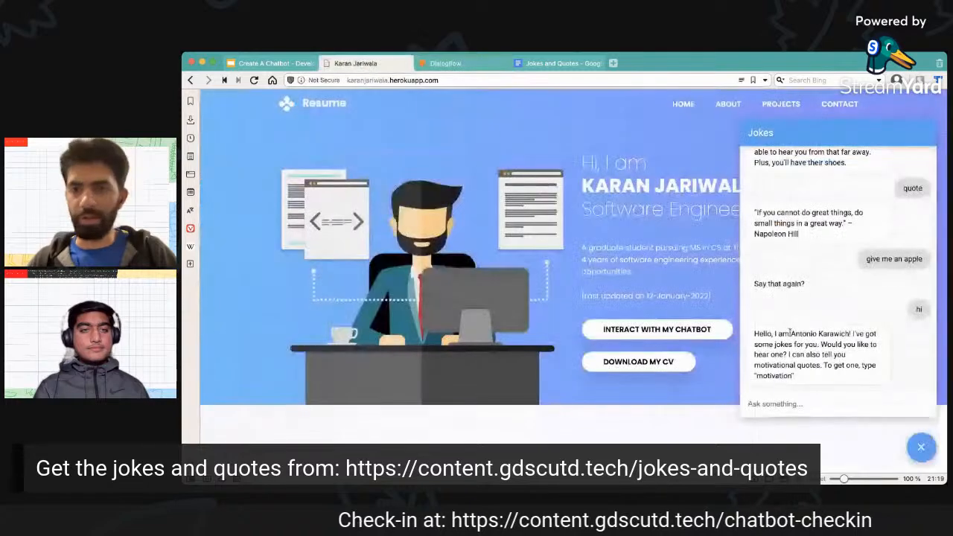
scroll(819, 350, up, 1)
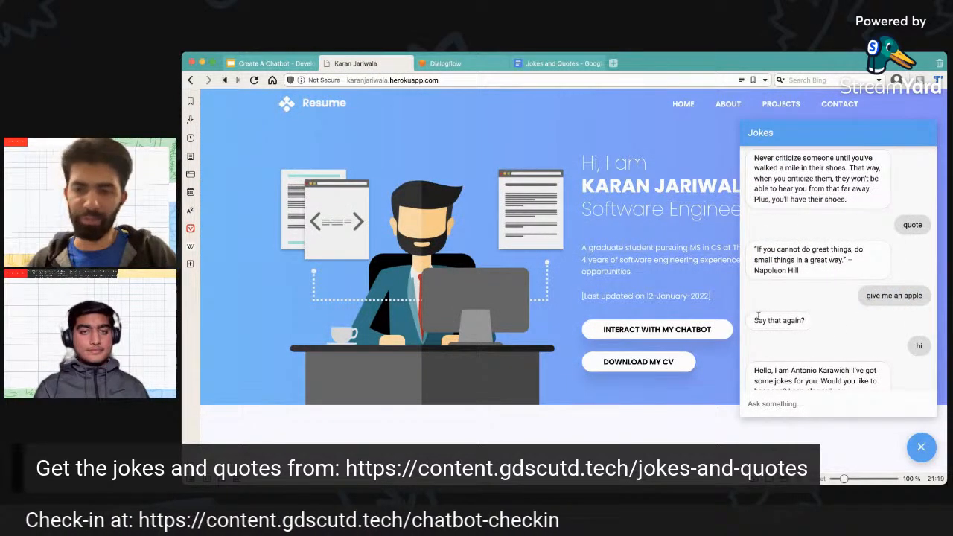
drag(755, 320, 813, 321)
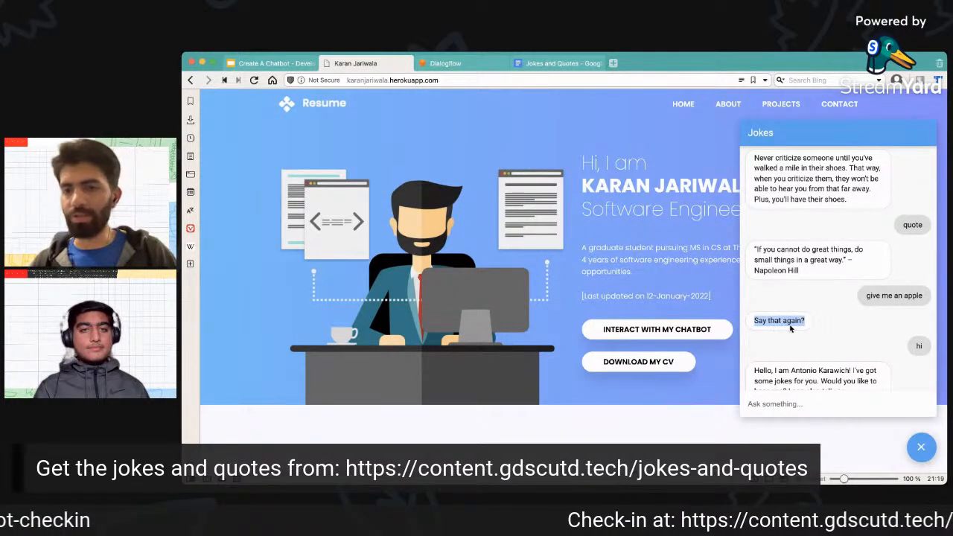
drag(754, 320, 807, 323)
click(711, 299)
Switch back to Dialogflow and review the Default Fallback Intent's training phrases, action and text responses.
click(473, 59)
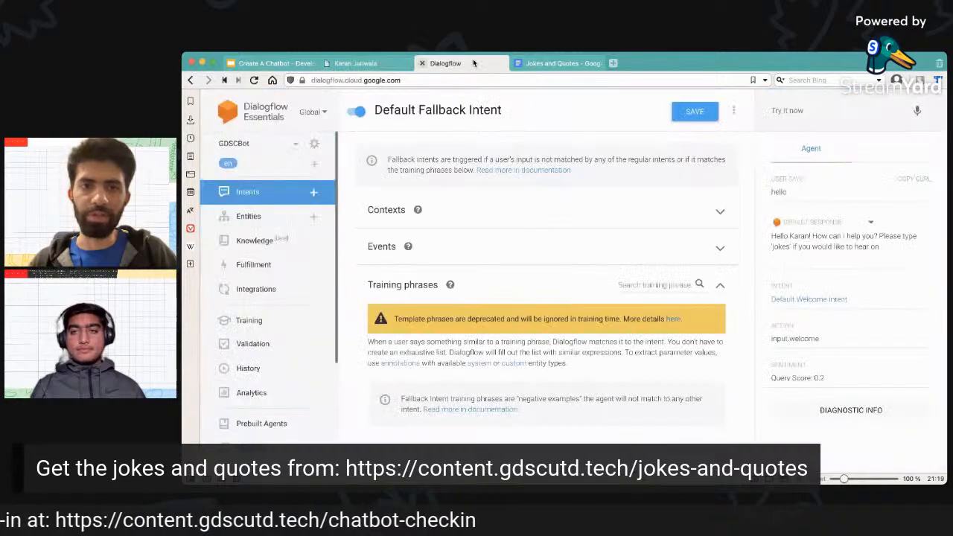
scroll(477, 259, down, 10)
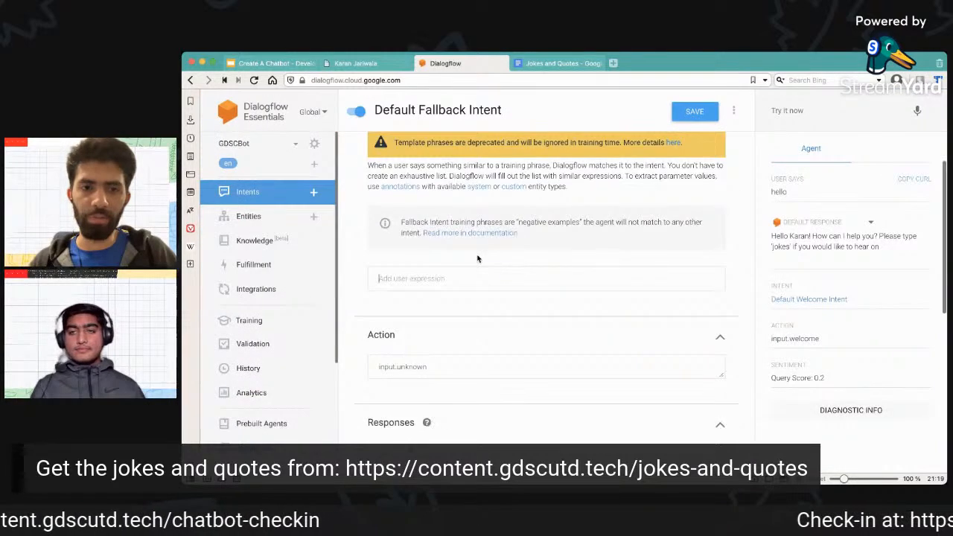
scroll(478, 259, down, 1)
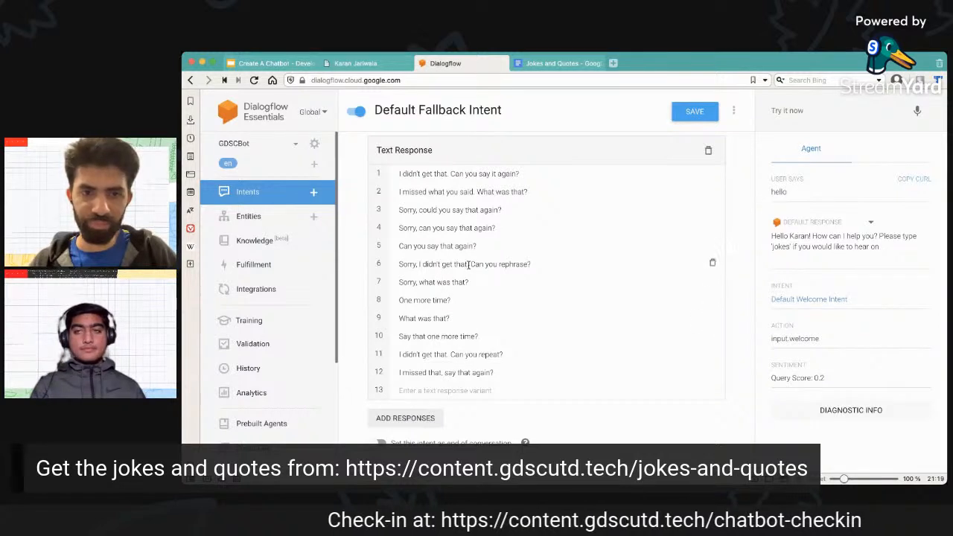
drag(497, 231, 396, 234)
drag(502, 210, 420, 211)
click(460, 296)
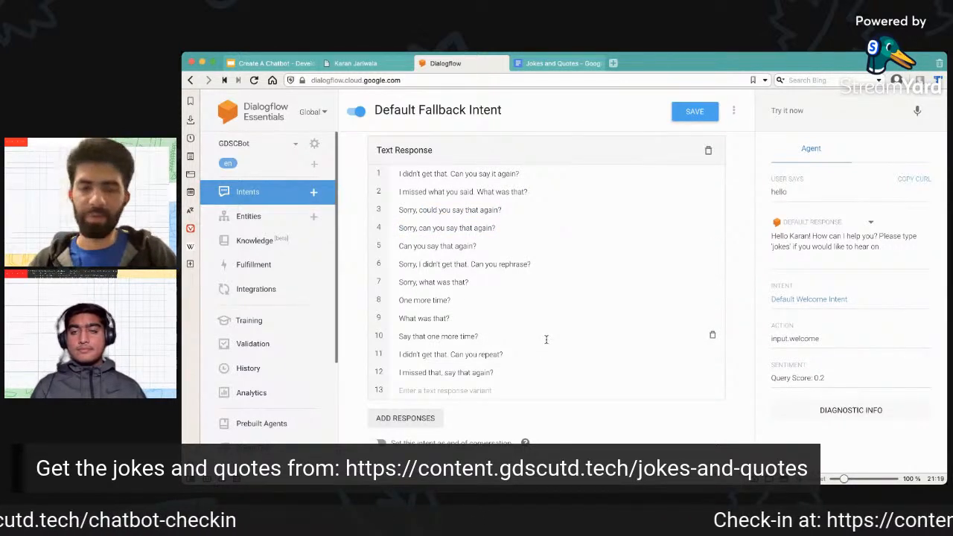
scroll(540, 338, up, 5)
scroll(546, 340, up, 3)
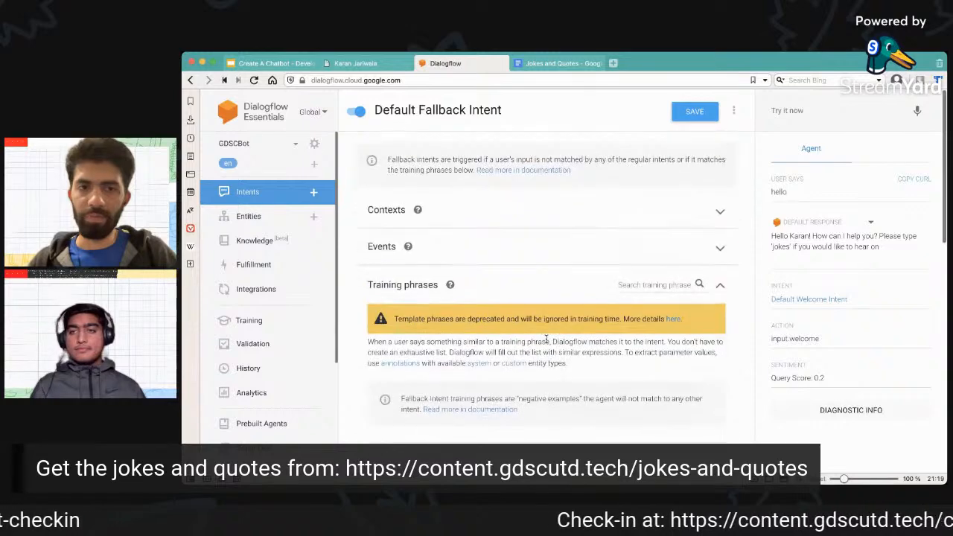
scroll(483, 376, down, 3)
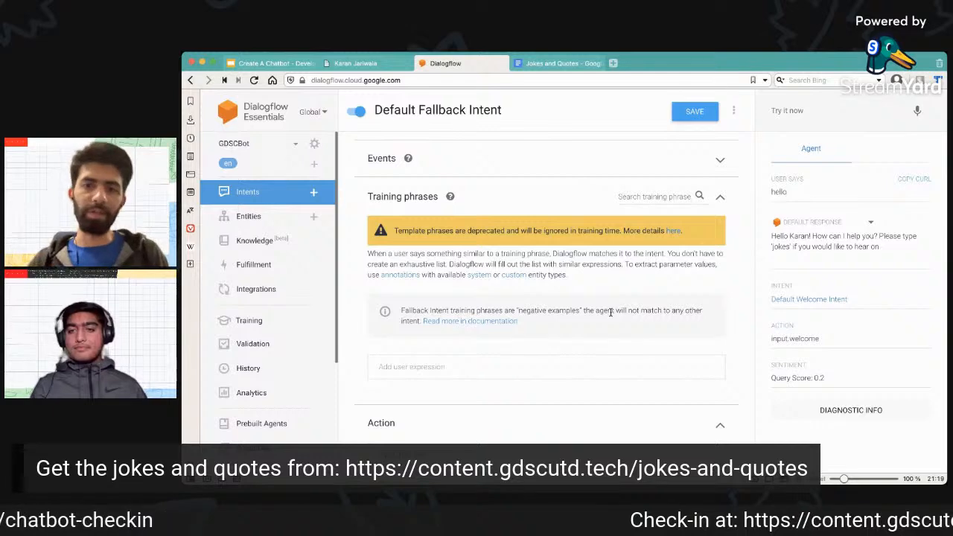
scroll(611, 313, down, 4)
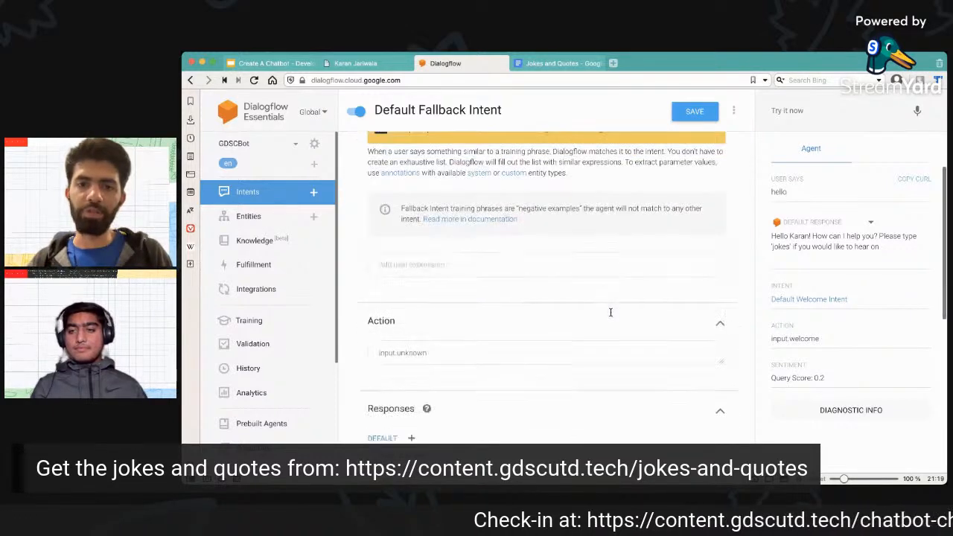
scroll(611, 313, down, 1)
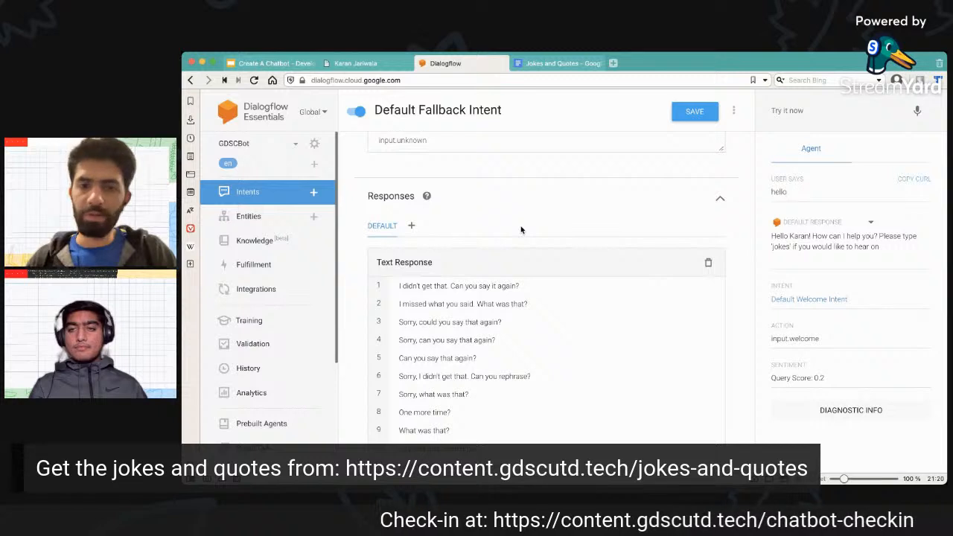
scroll(521, 231, down, 3)
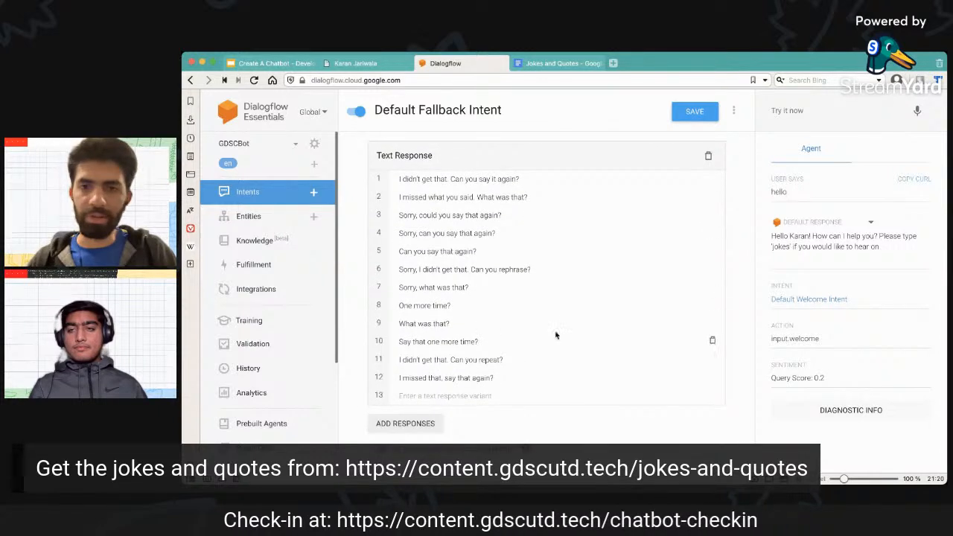
Test the agent with the meaningless input "xyzewrewr" and check which intent it matches.
click(788, 109)
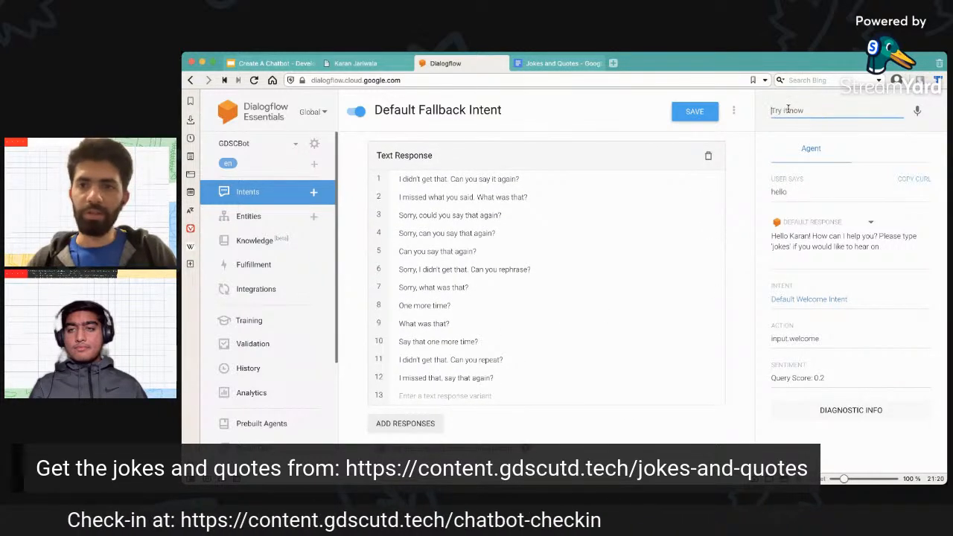
text(xyz)
text(ewrwi)
key(Return)
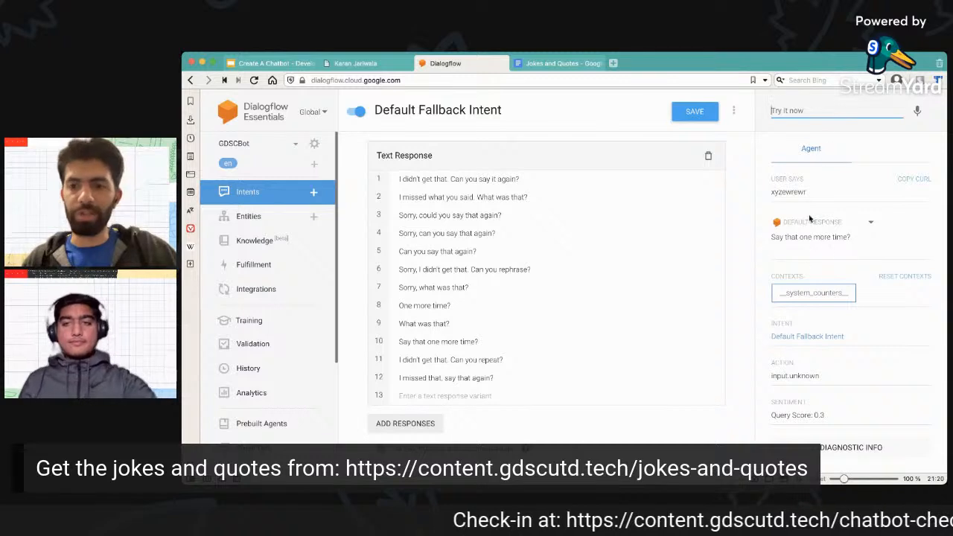
drag(770, 336, 843, 340)
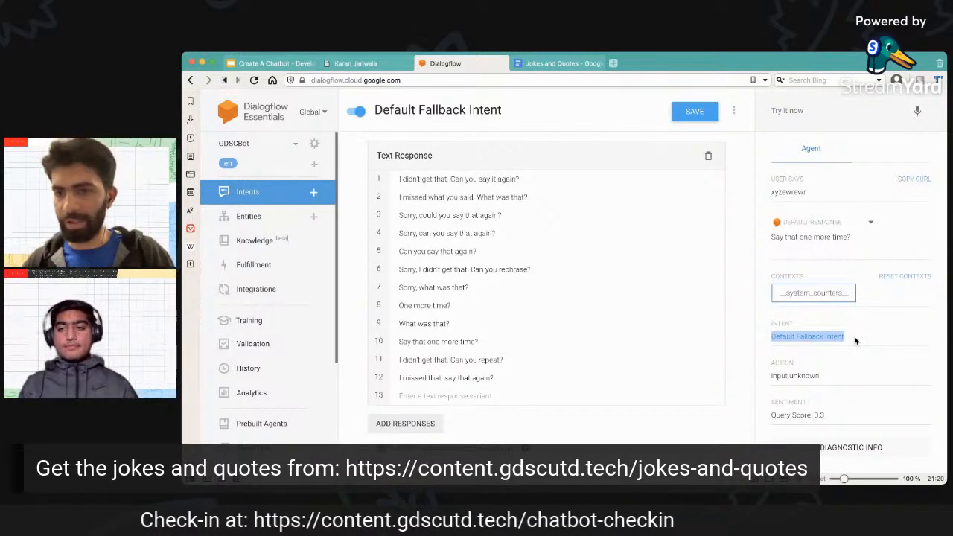
click(854, 340)
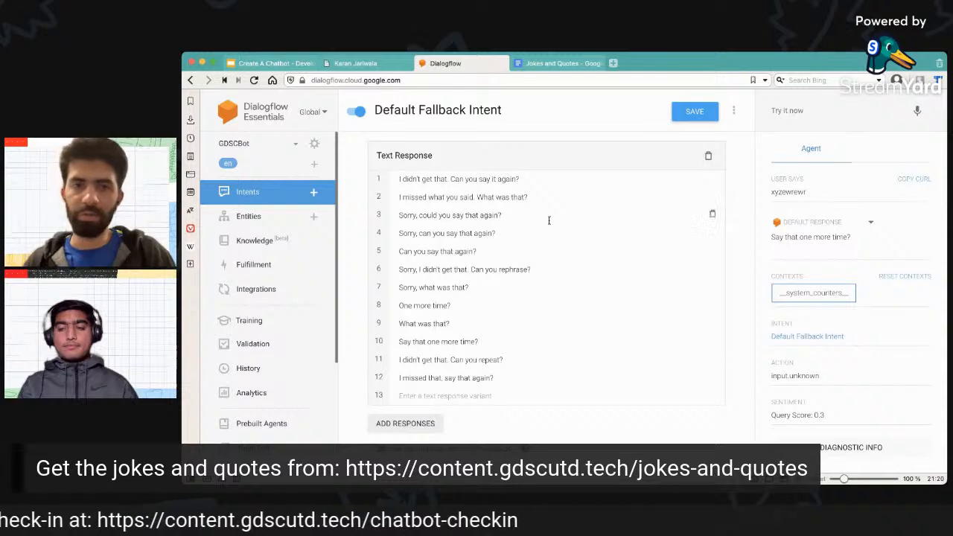
Create a new intent in the agent and name it give-me-quotes.
click(287, 194)
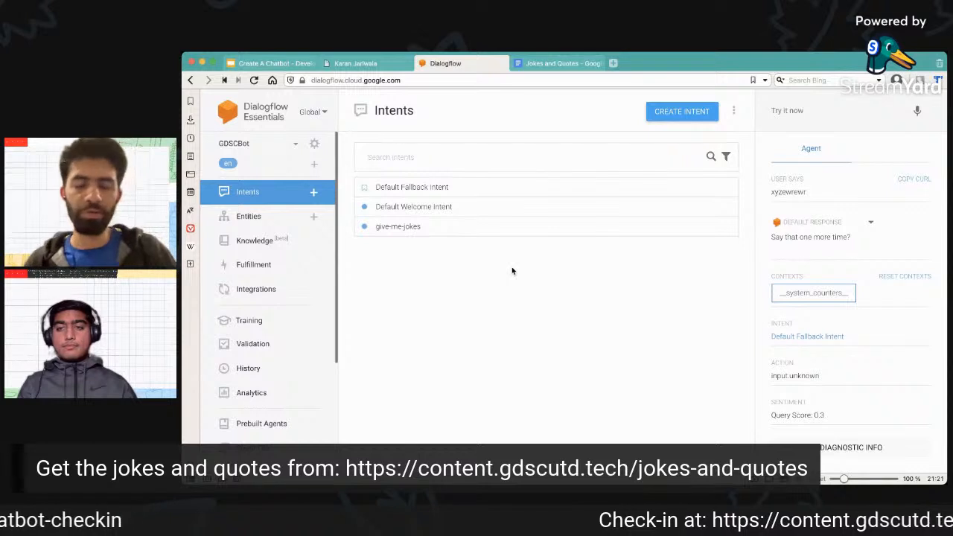
key(super+Tab)
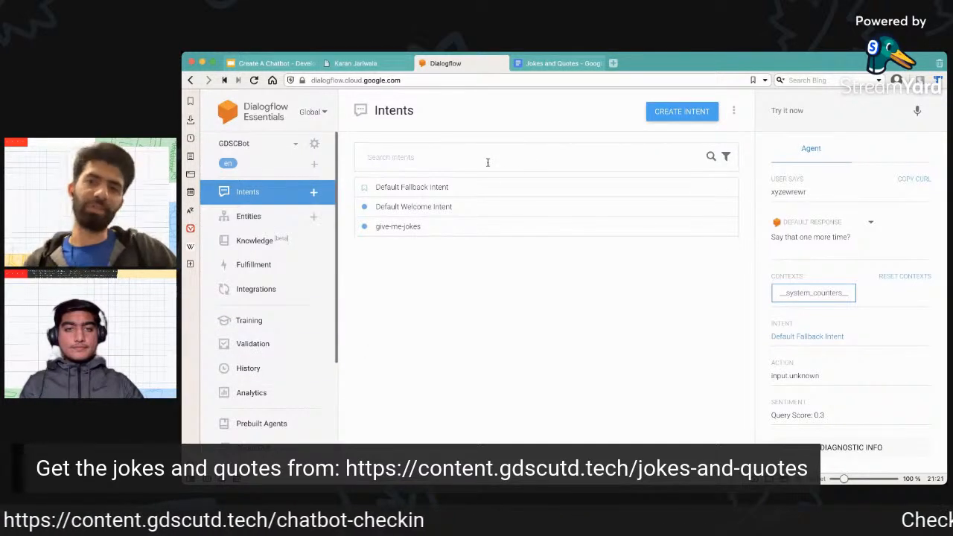
click(672, 117)
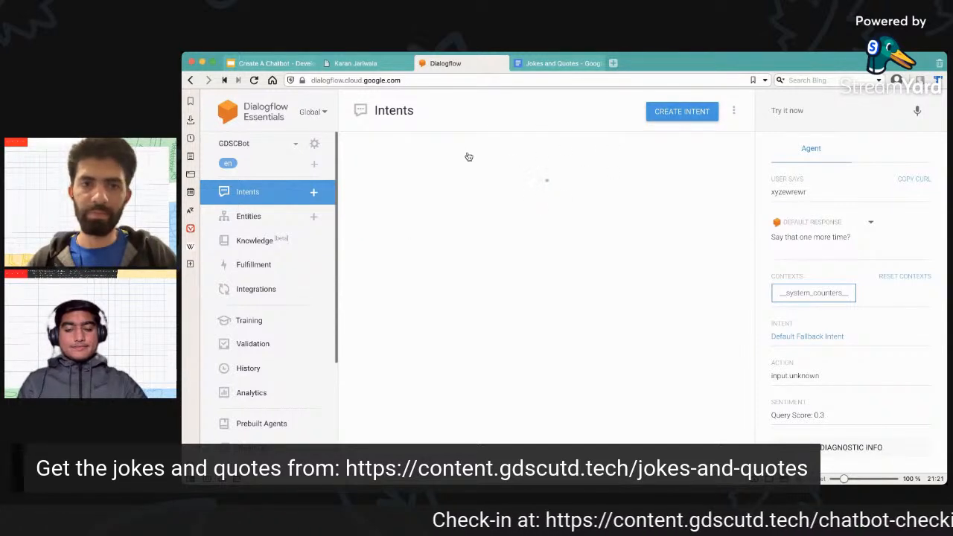
click(421, 109)
text(give-me)
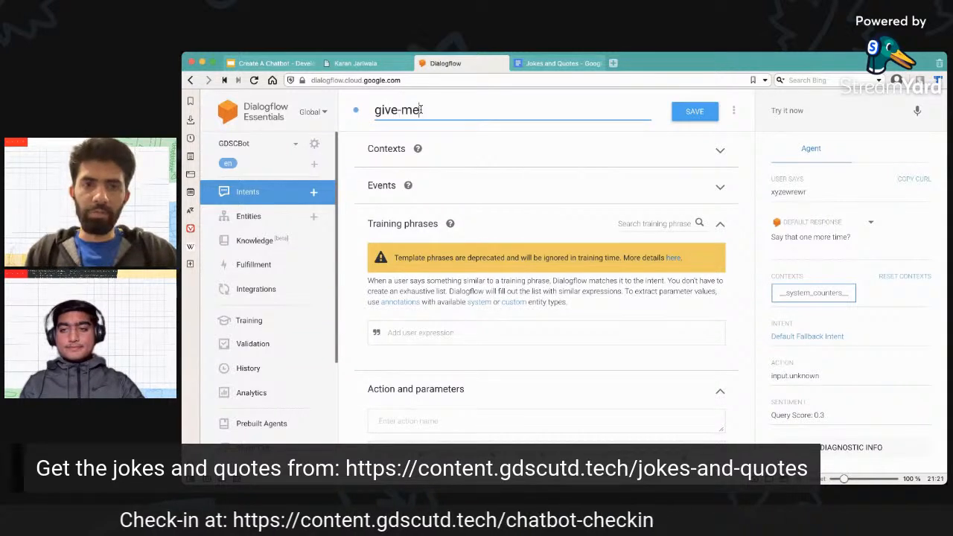
text(quotes)
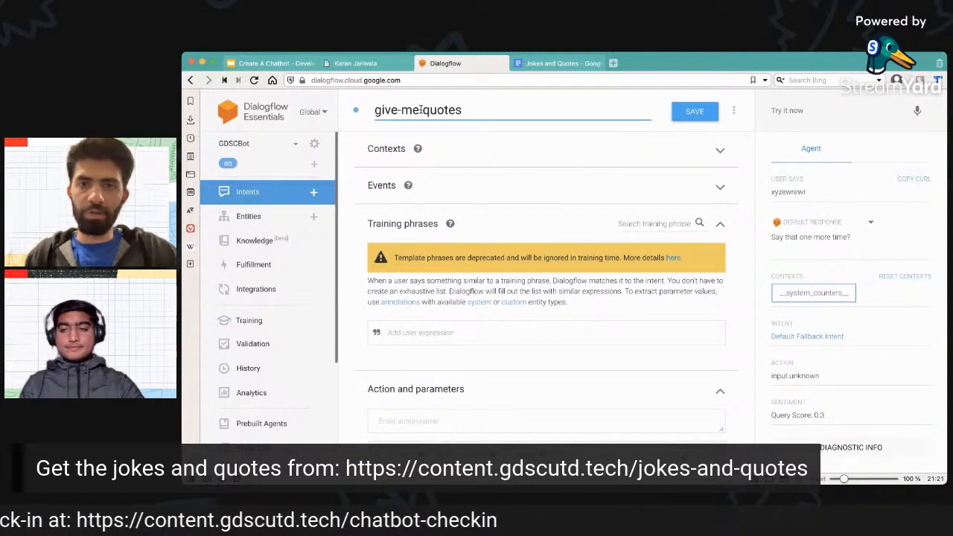
Add the training phrases "quotes" and "quote of the day" to the give-me-quotes intent.
click(428, 335)
text(q)
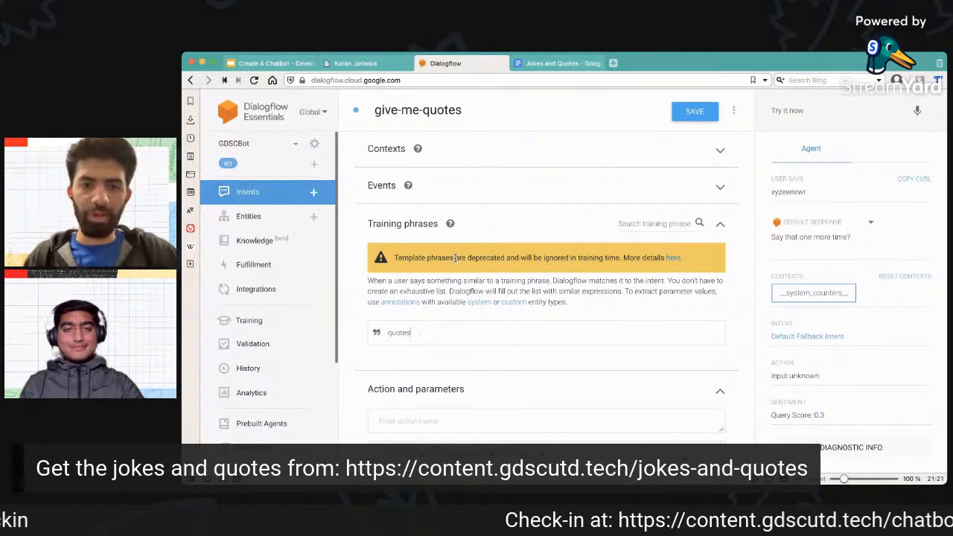
text(uotes)
key(Return)
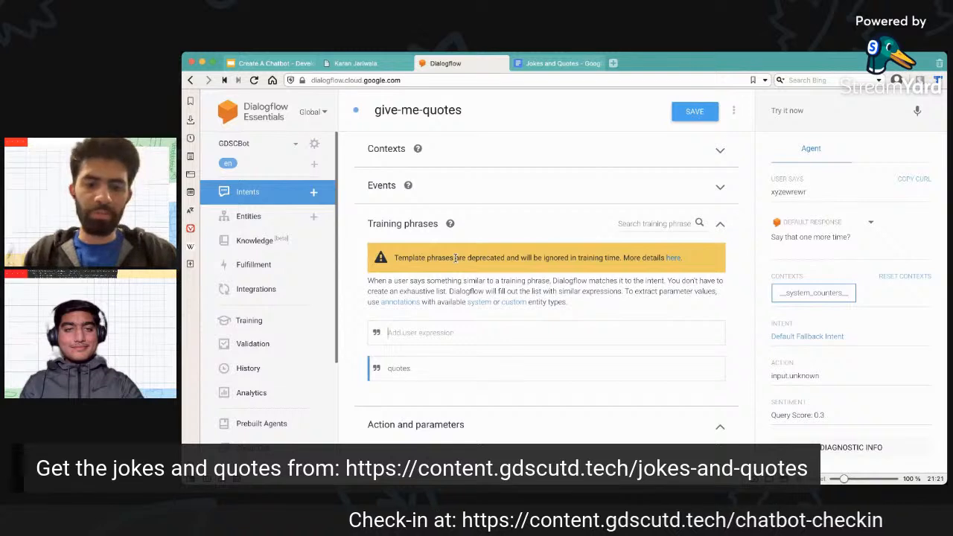
text(quote of)
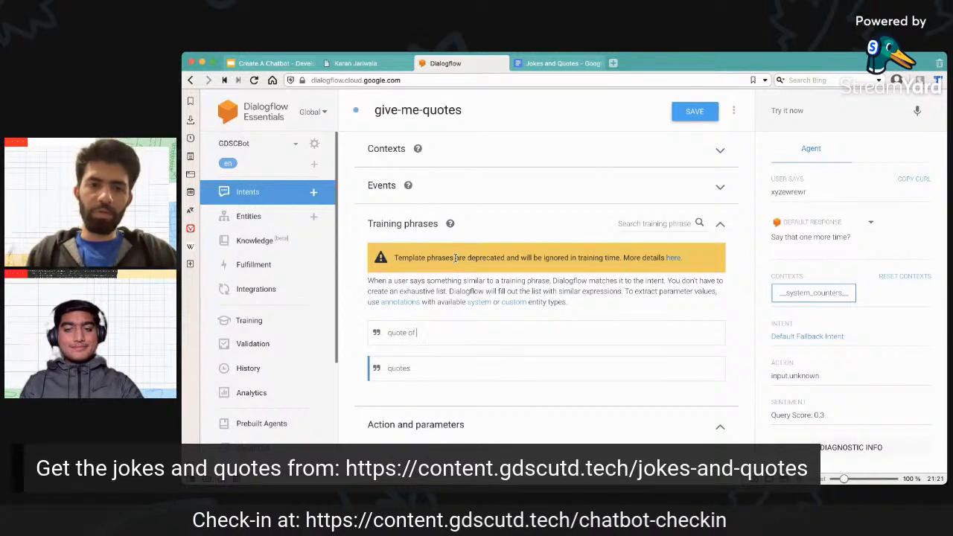
text( the day)
key(Return)
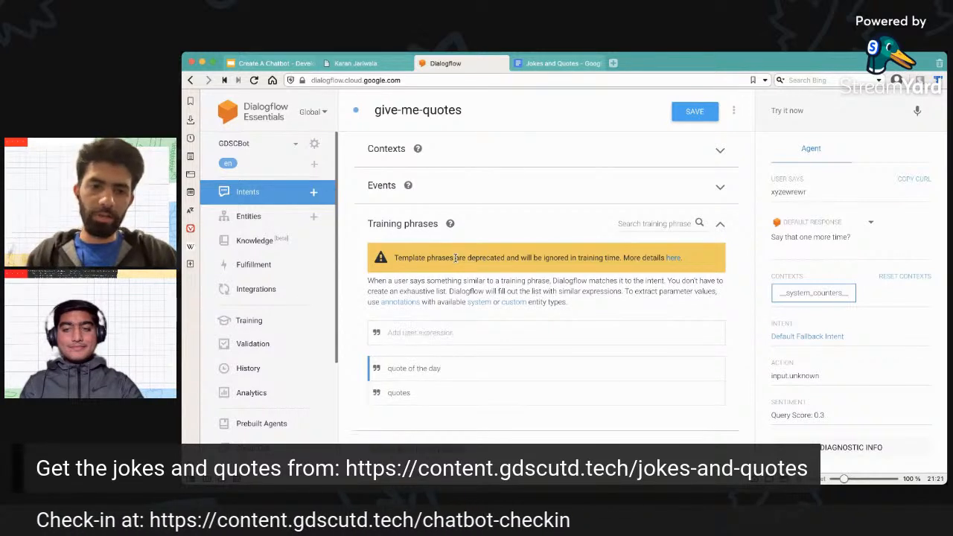
Add the training phrases "daily motivation" and "inspire me" to the give-me-quotes intent.
text(daily mp)
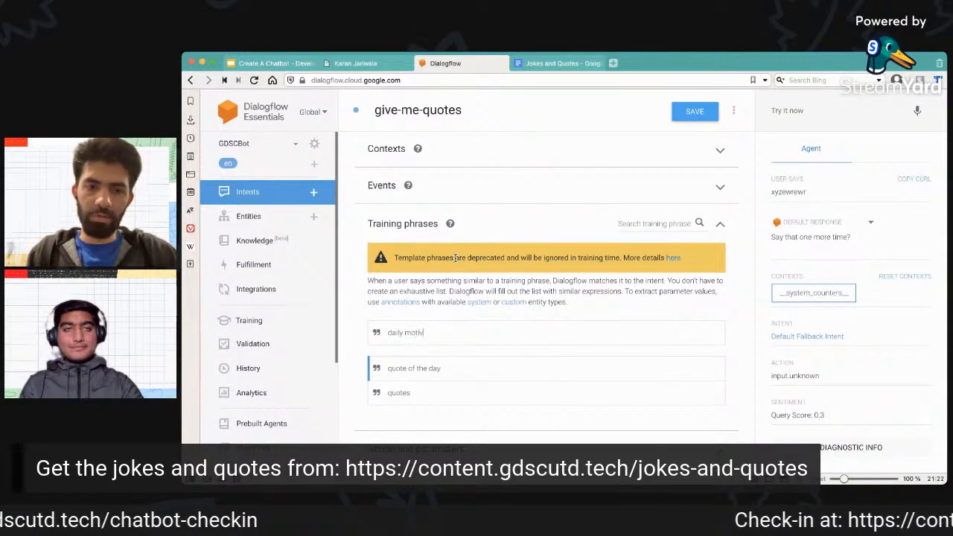
key(Return)
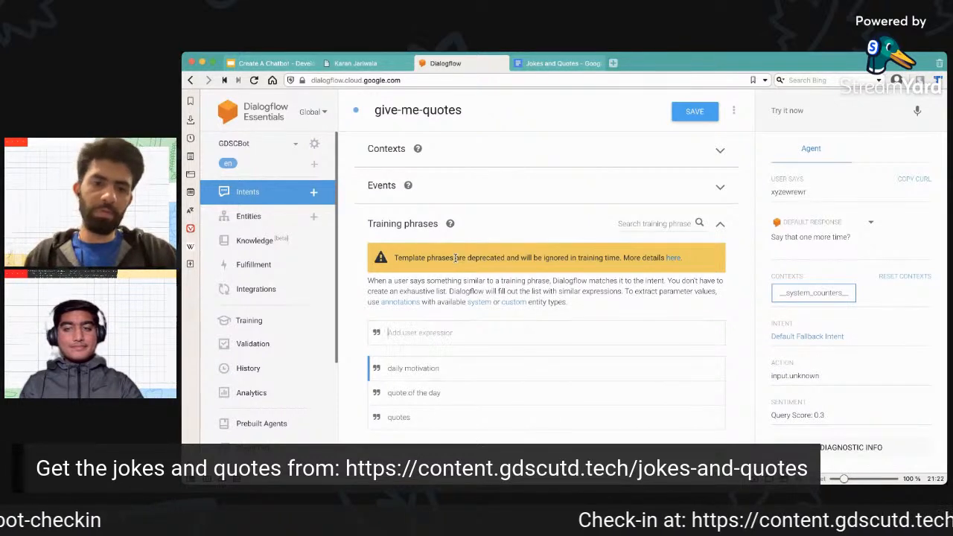
scroll(455, 259, down, 1)
text(inspire)
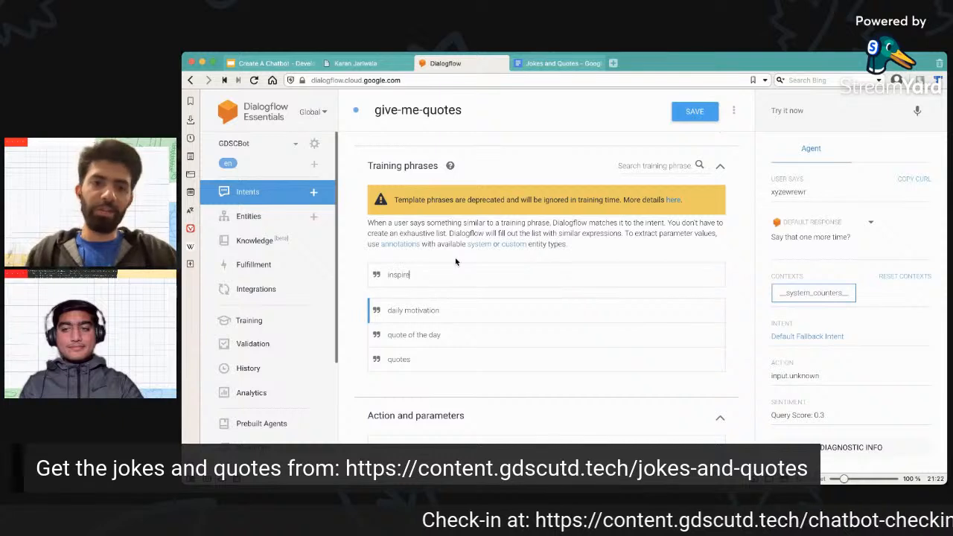
text( me)
key(Return)
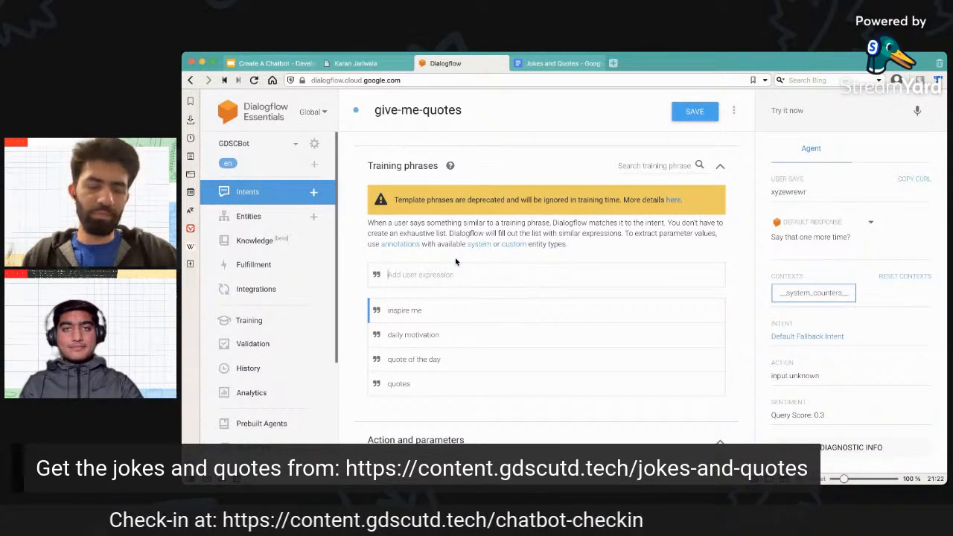
Add the training phrases "best quote so far" and "give me a quote" to the give-me-quotes intent.
text(best)
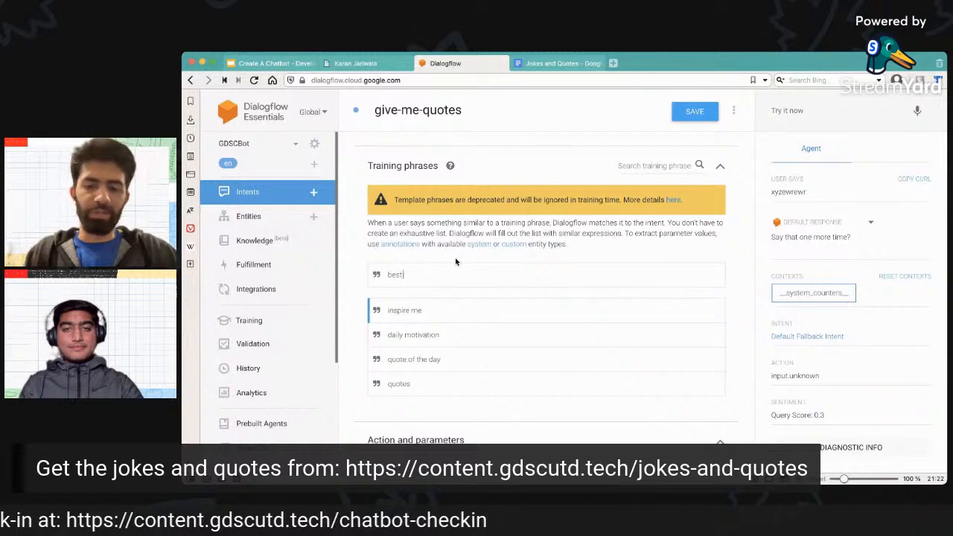
text( quote so far)
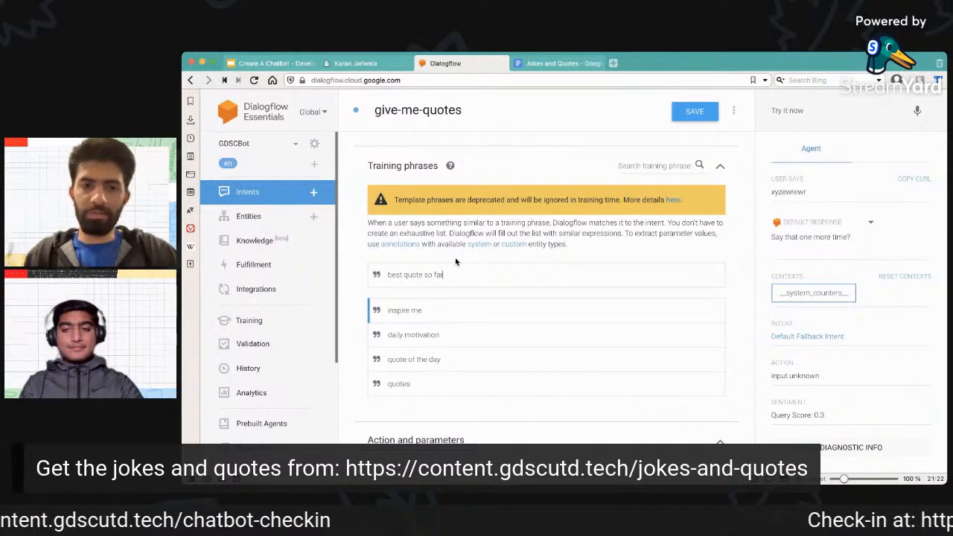
key(Return)
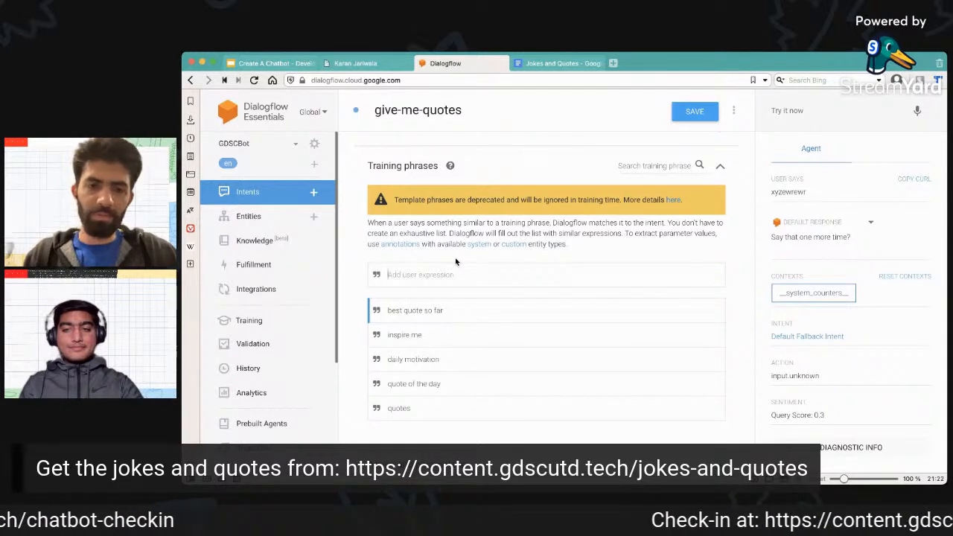
scroll(455, 261, down, 2)
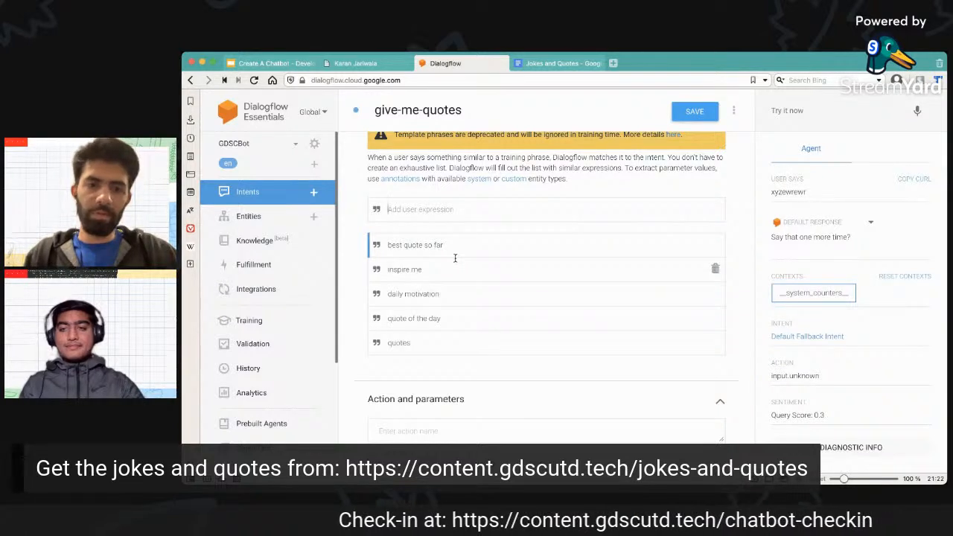
text(g)
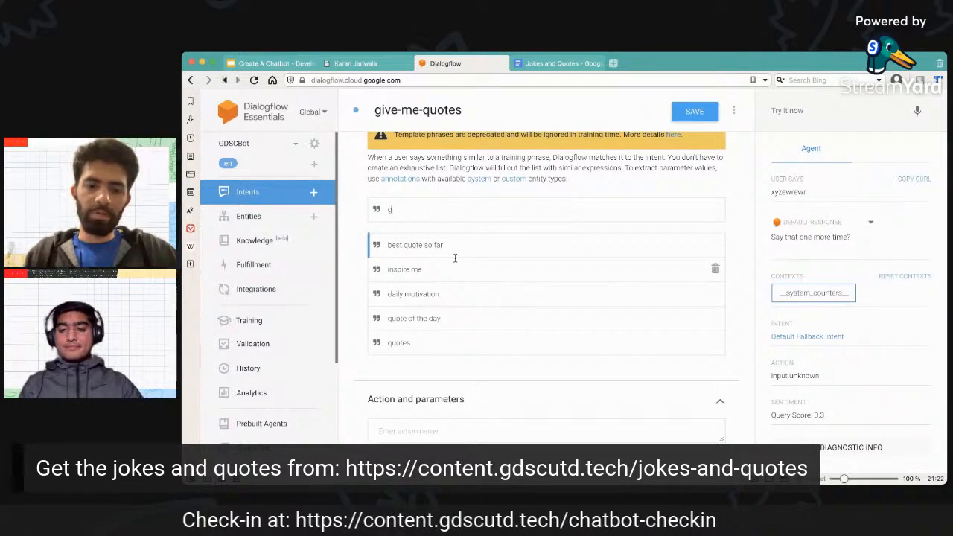
text(ive me a qu)
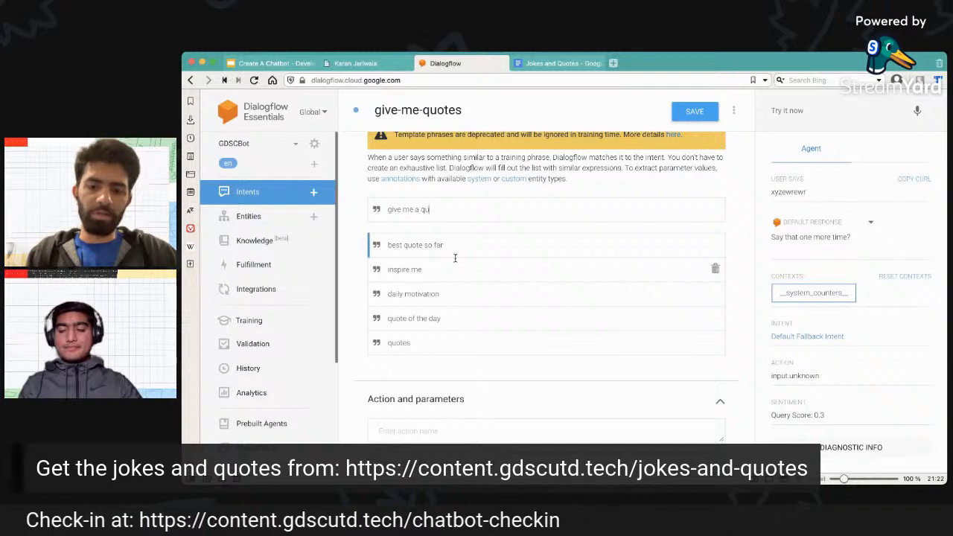
key(Return)
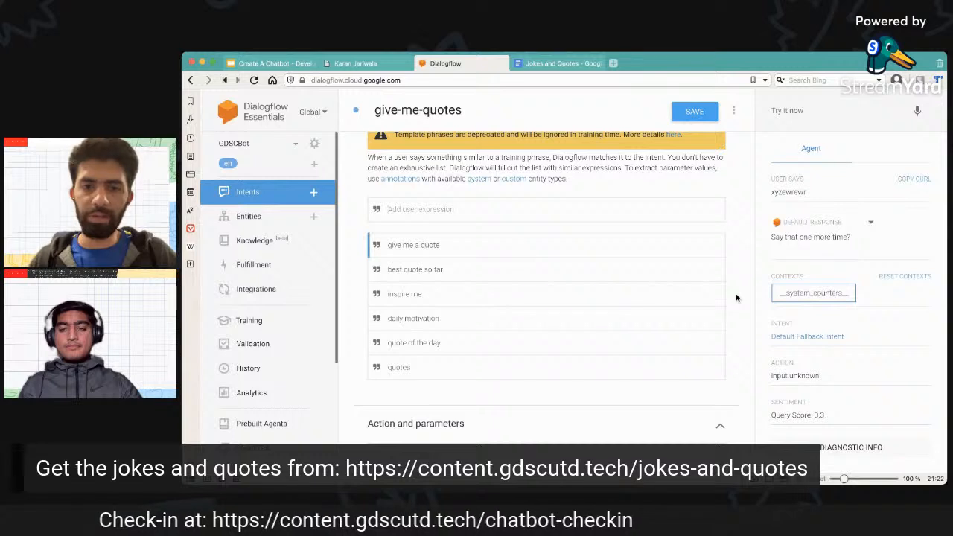
Switch to the Jokes and Quotes document in Google Docs and copy the first quote, "You can do anything, but not everything.".
scroll(737, 298, down, 1)
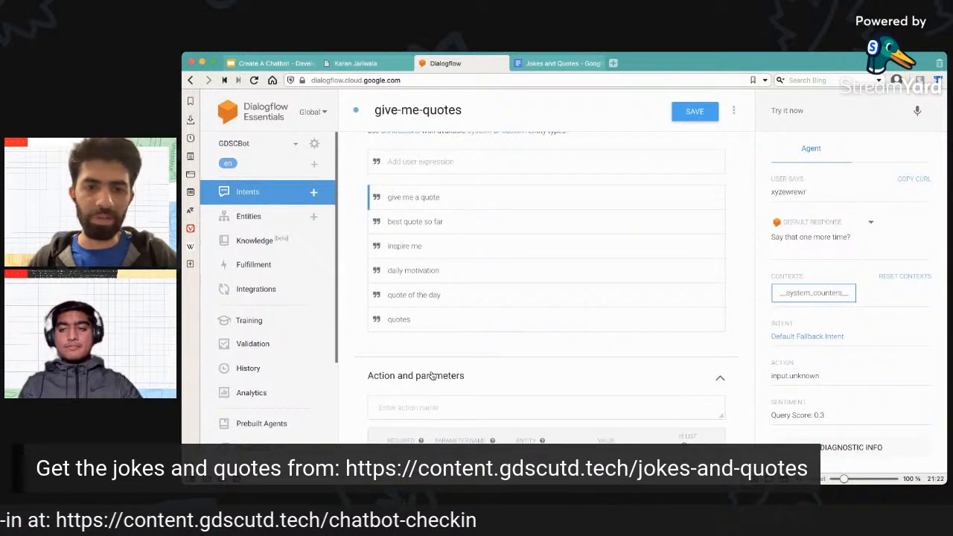
scroll(431, 376, down, 5)
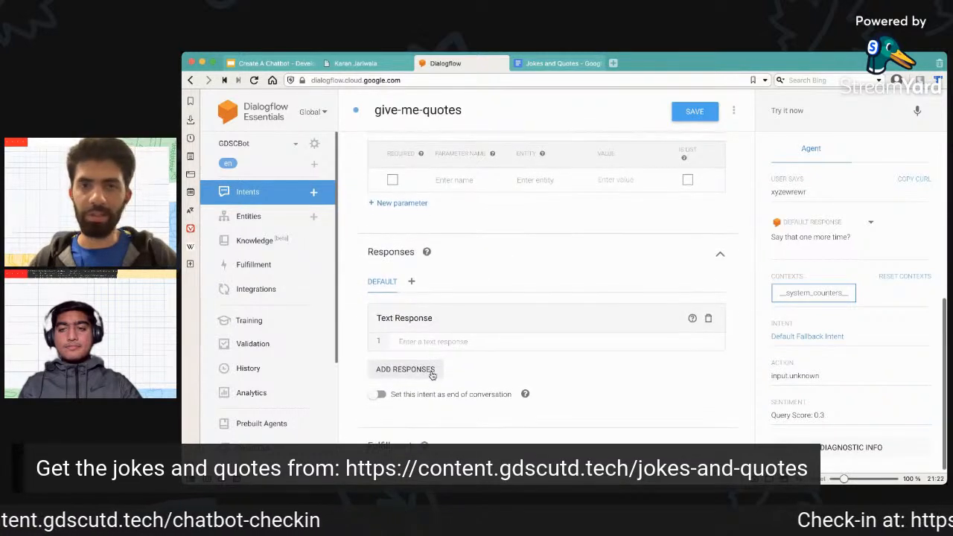
click(441, 341)
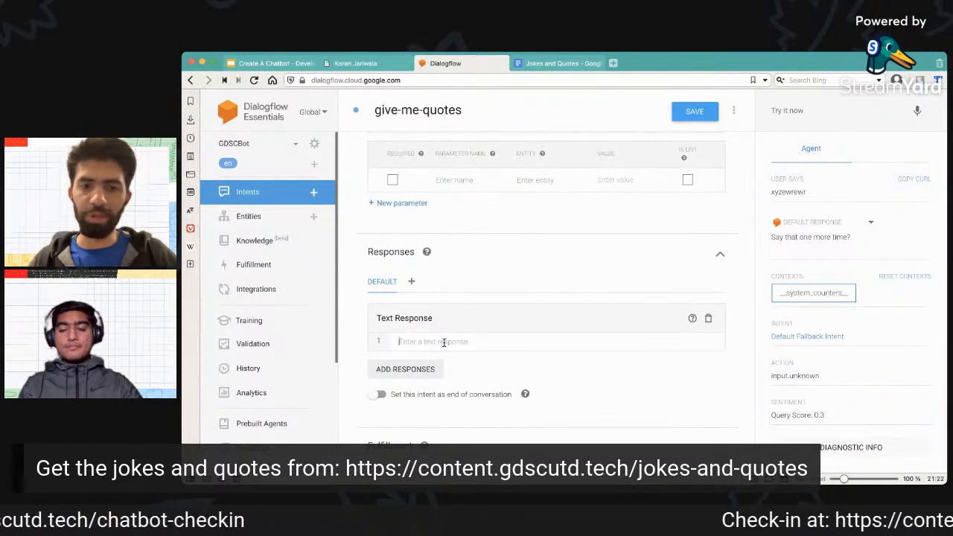
click(552, 64)
click(438, 363)
drag(448, 363, 609, 357)
click(629, 357)
triple_click(630, 364)
key(ctrl+c)
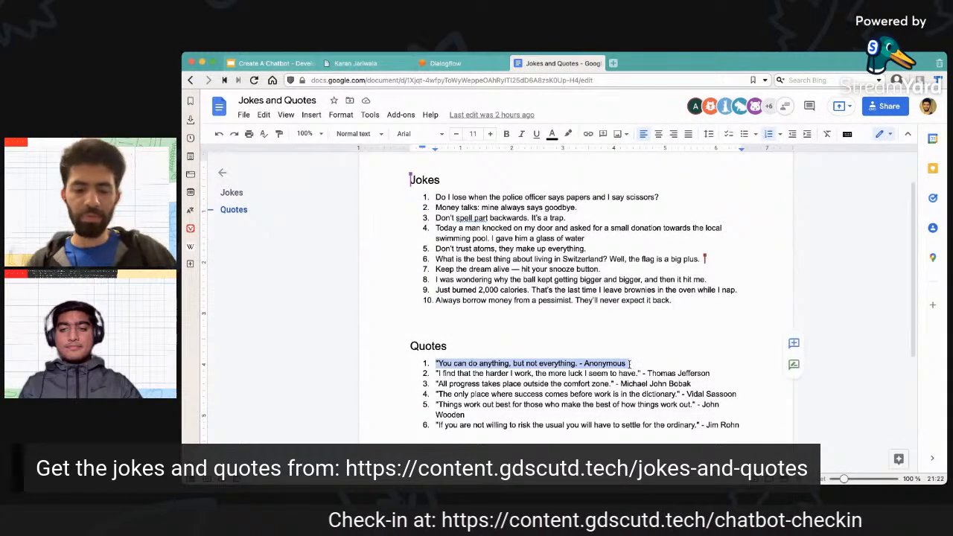
Return to Dialogflow and paste the copied quote as the intent's first text response, without the trailing line break.
click(446, 64)
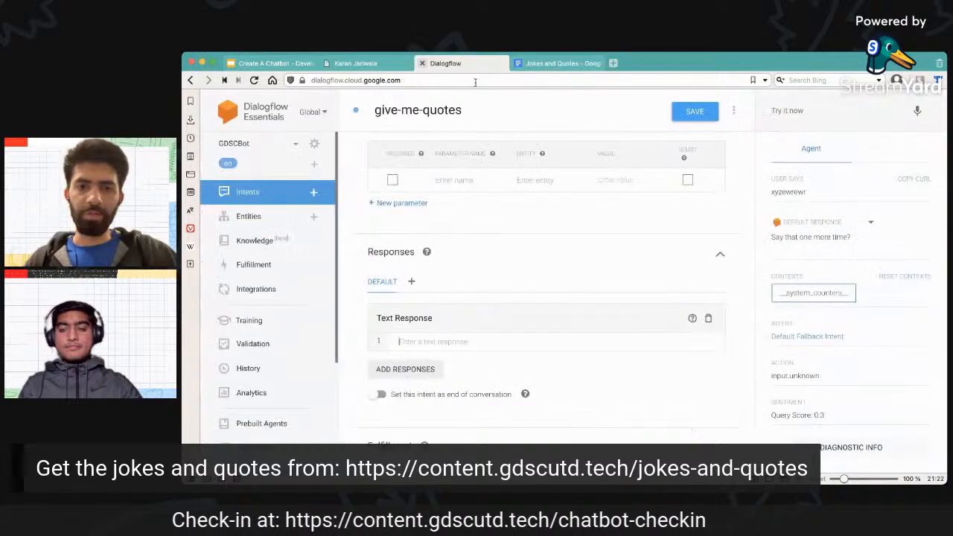
click(476, 344)
key(ctrl+v)
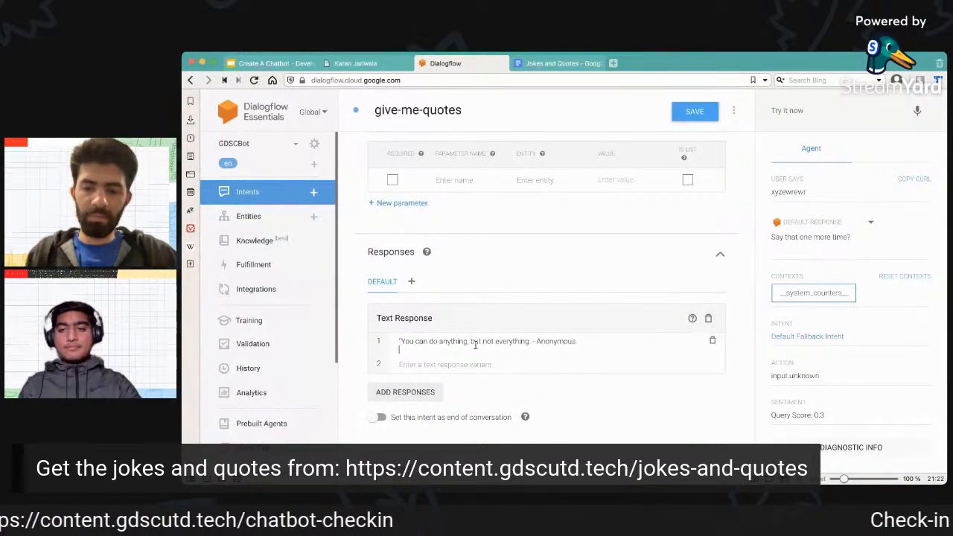
key(BackSpace)
Copy the third quote, "All progress takes place outside the comfort zone.", from the Google Docs document into Dialogflow as the second text response.
click(472, 359)
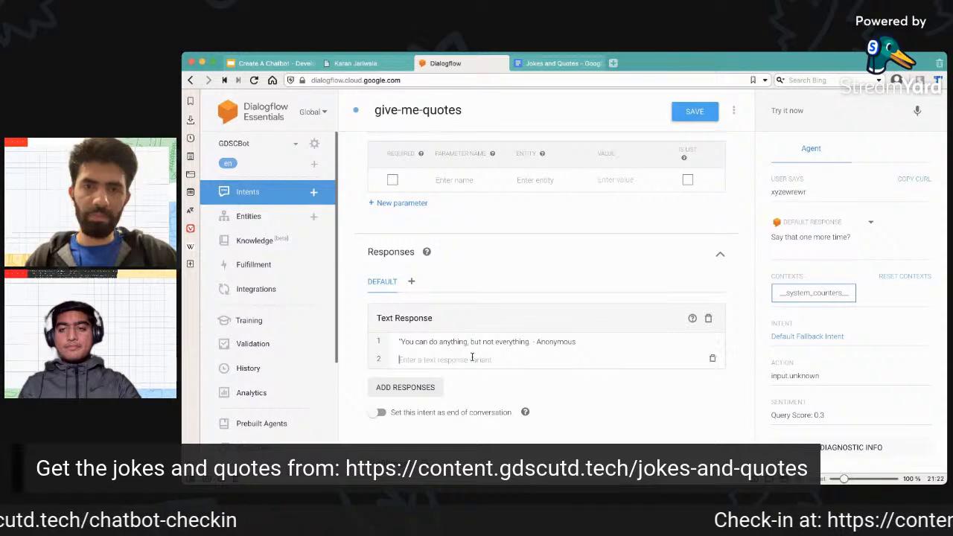
click(567, 62)
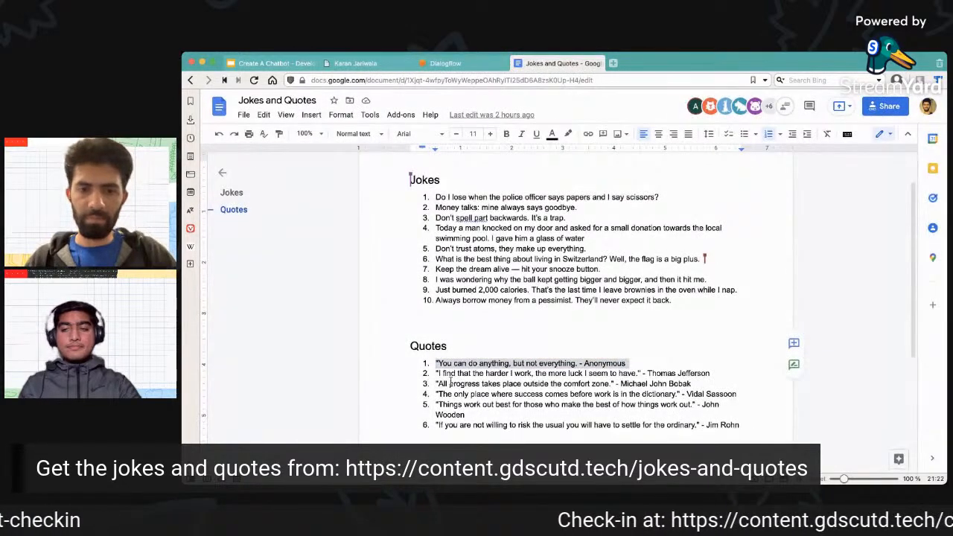
drag(436, 383, 693, 384)
key(super+c)
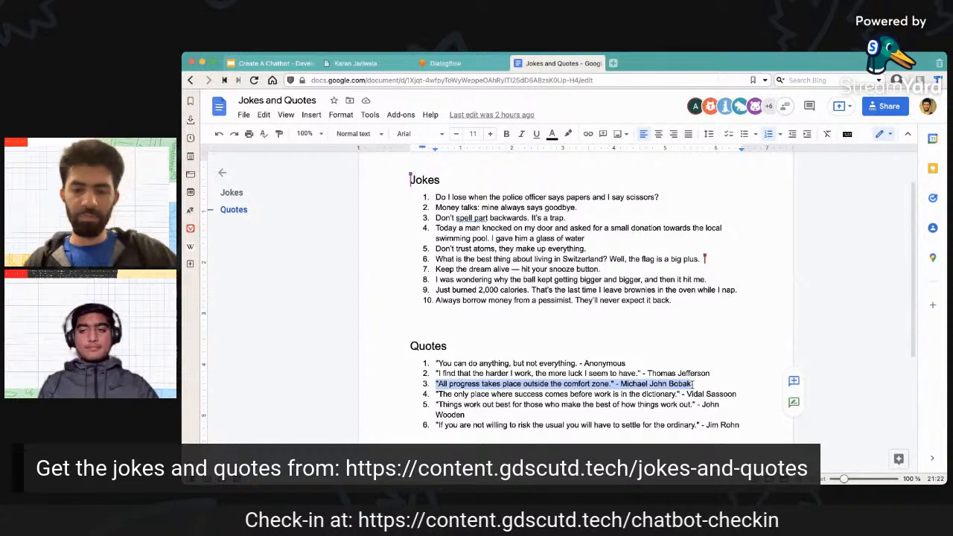
click(466, 63)
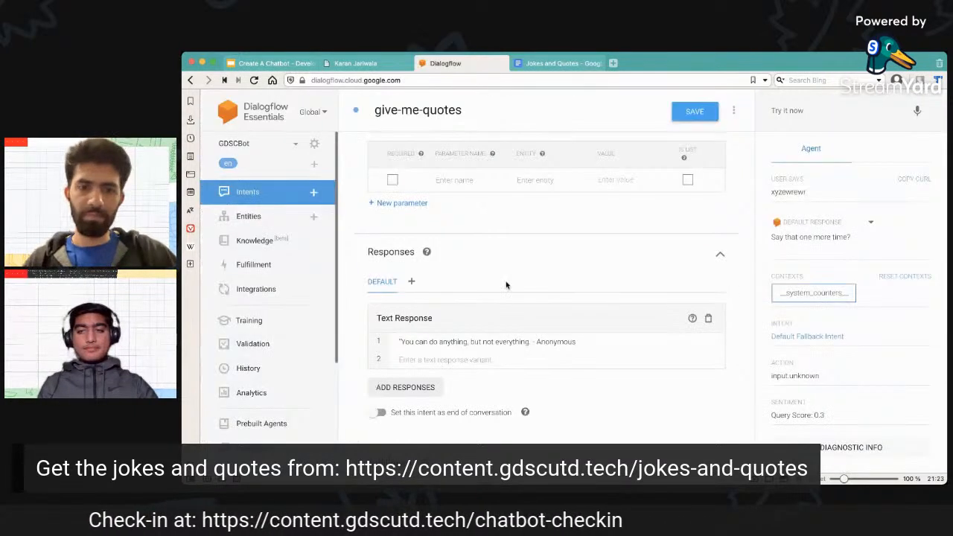
click(475, 359)
key(super+v)
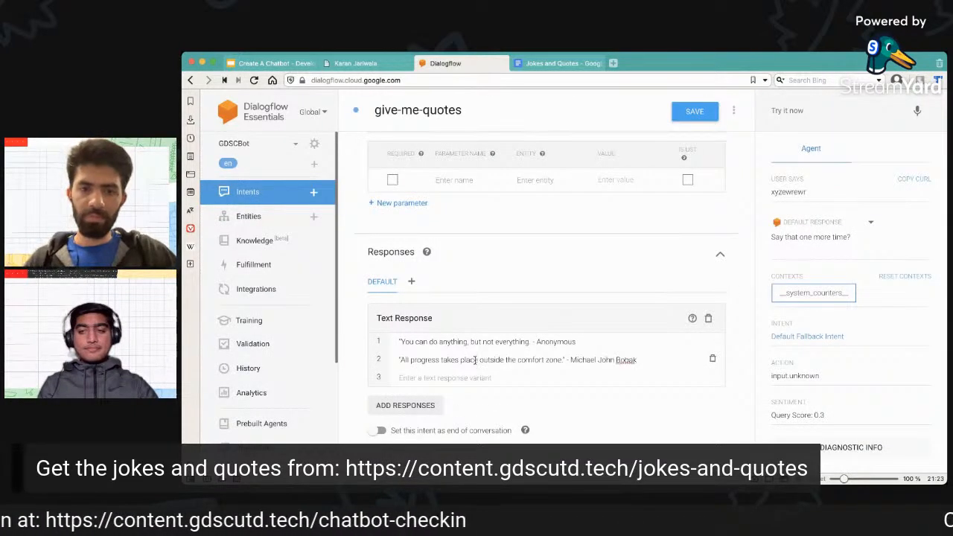
Copy the sixth quote, about settling for the ordinary, from the Google Docs document into Dialogflow as the third text response.
click(558, 64)
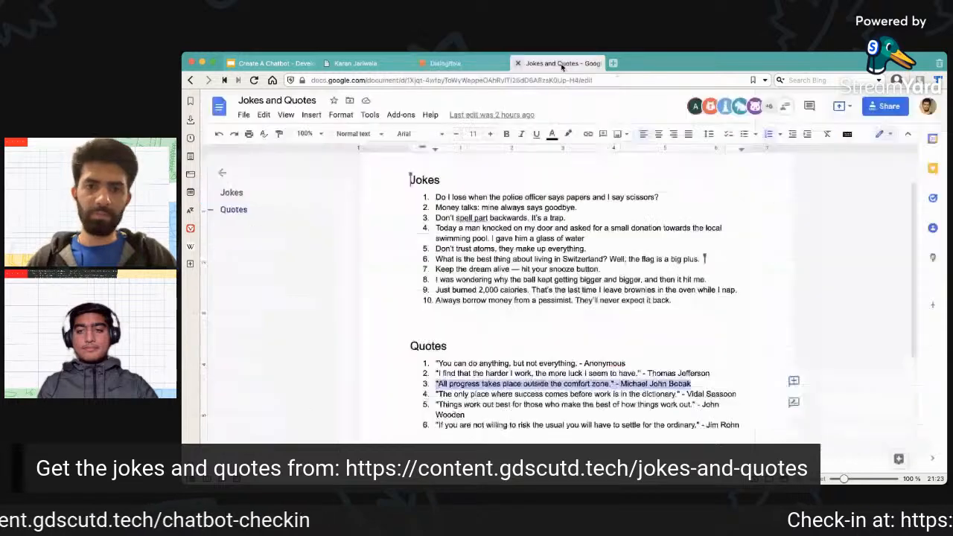
drag(435, 425, 739, 423)
key(ctrl+c)
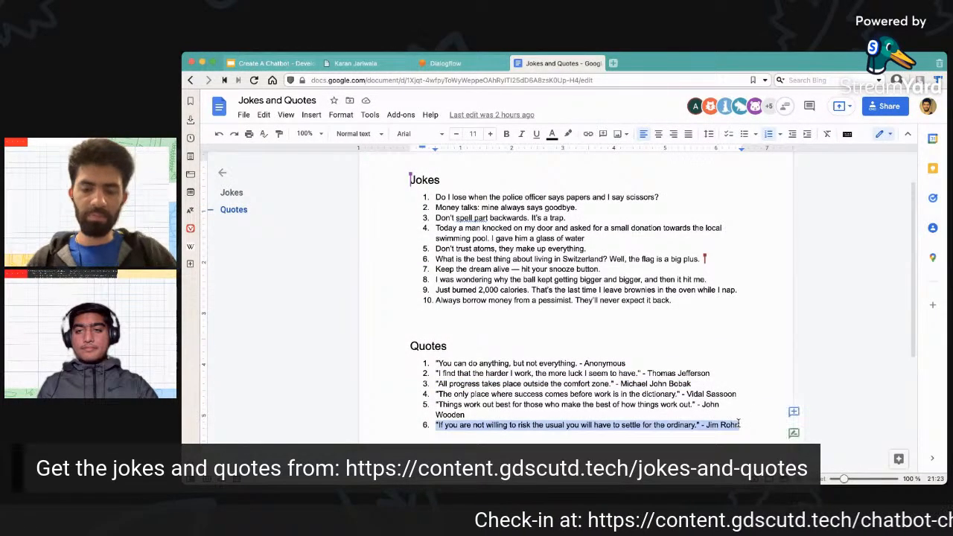
click(479, 64)
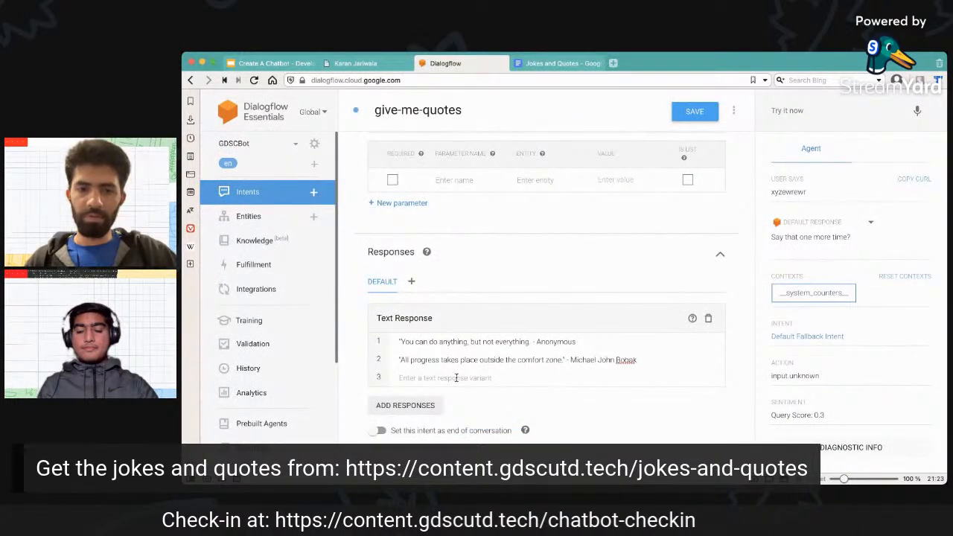
key(ctrl+v)
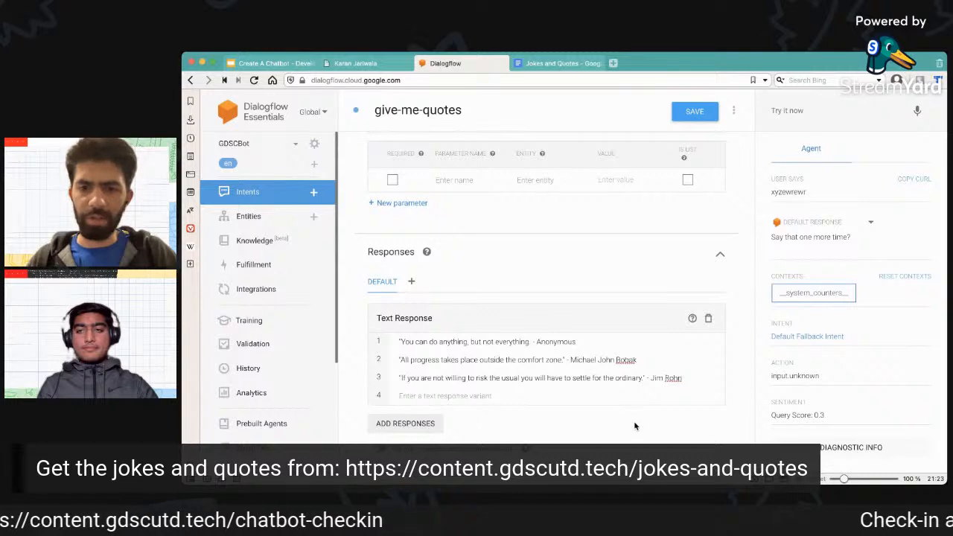
Review the training phrases and text responses of the give-me-quotes intent and save it.
scroll(635, 427, down, 1)
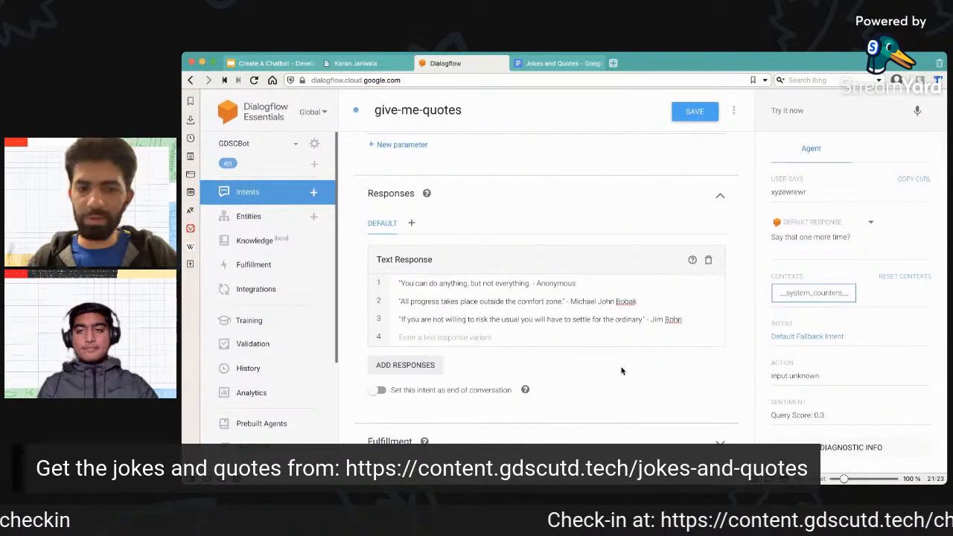
scroll(687, 379, down, 2)
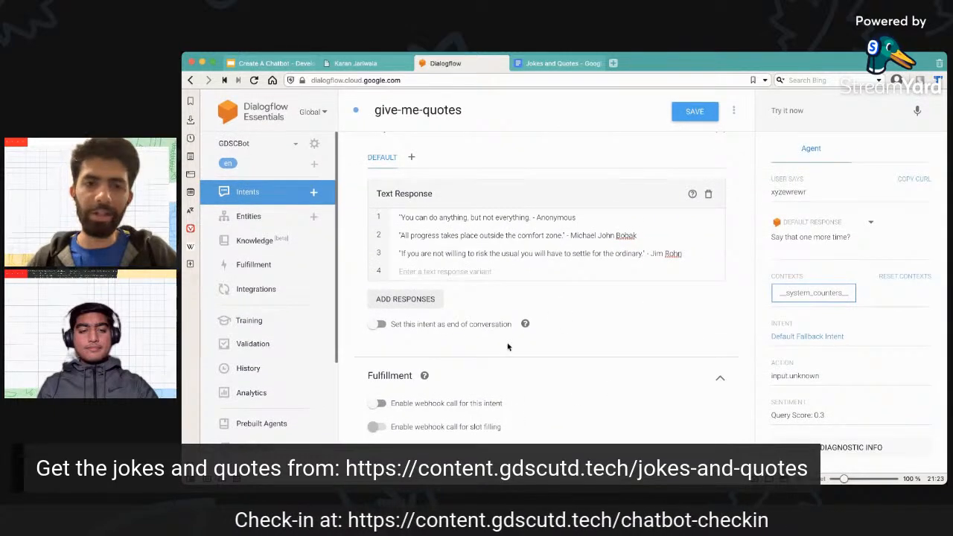
scroll(563, 336, up, 10)
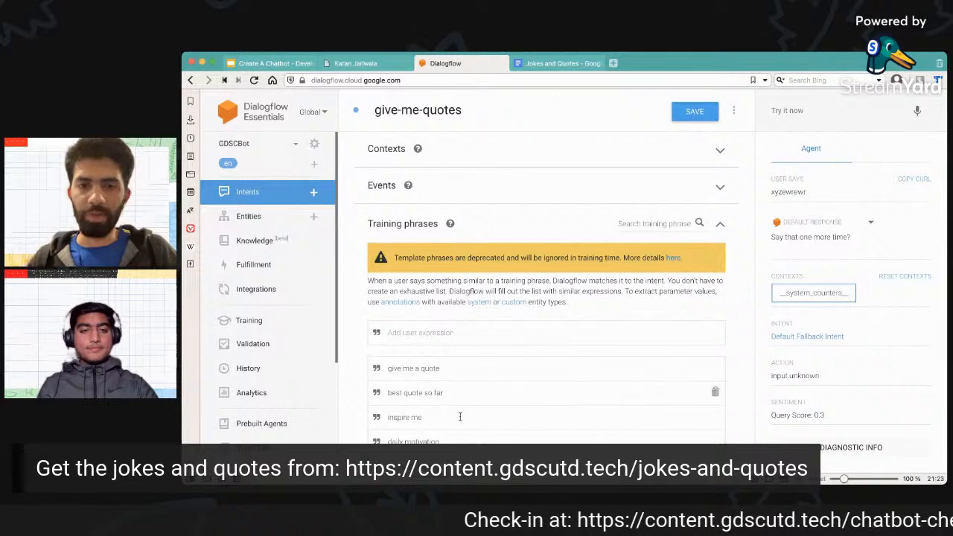
scroll(509, 348, down, 2)
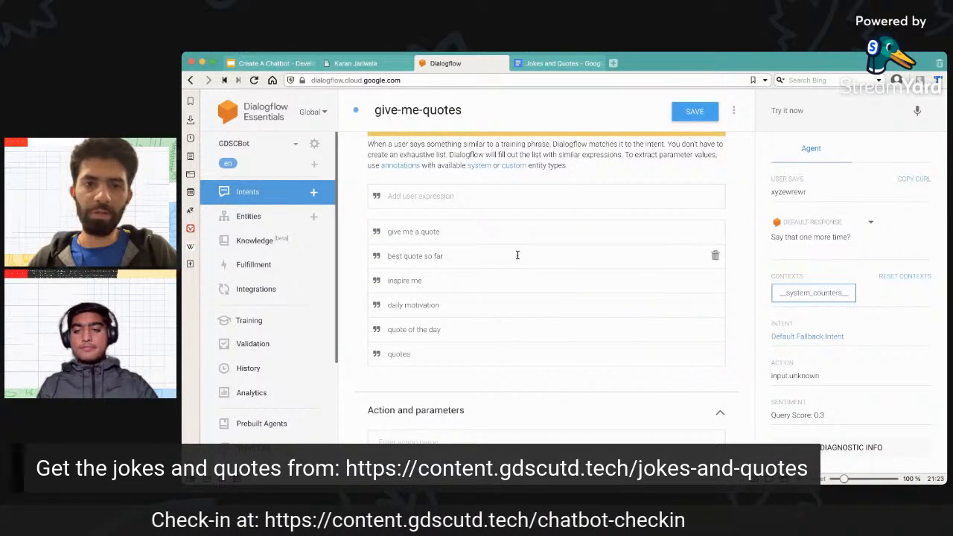
scroll(515, 255, down, 5)
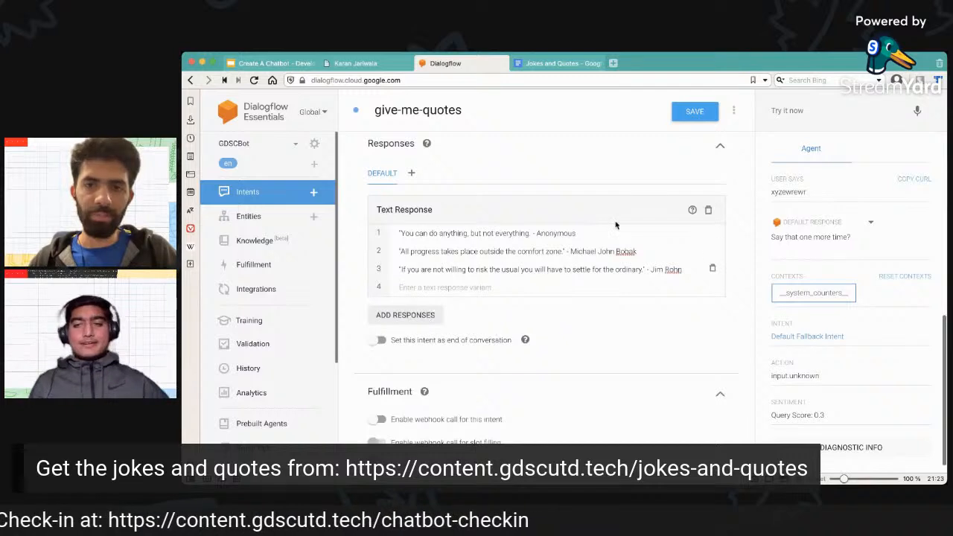
click(700, 110)
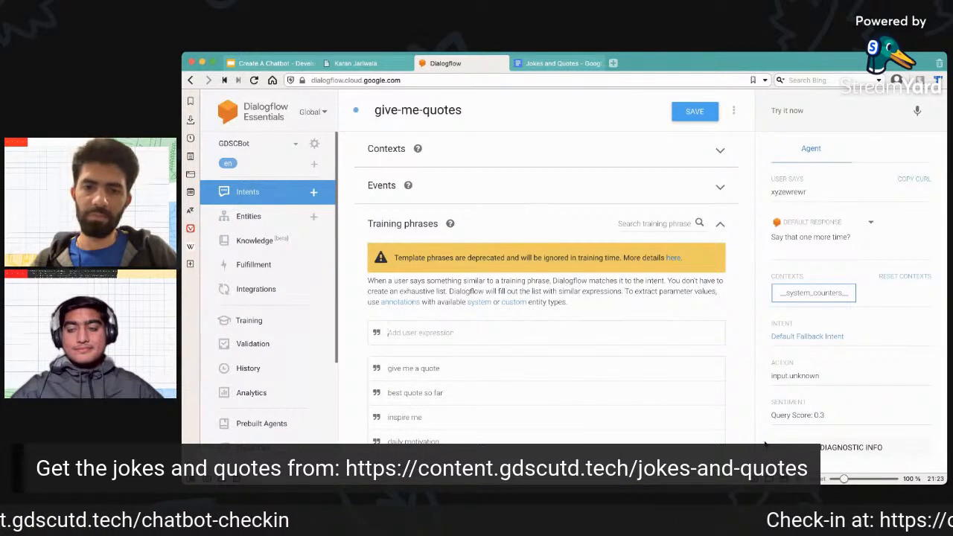
Test the agent with the input "quote" and check which intent and response it returns.
scroll(727, 372, down, 3)
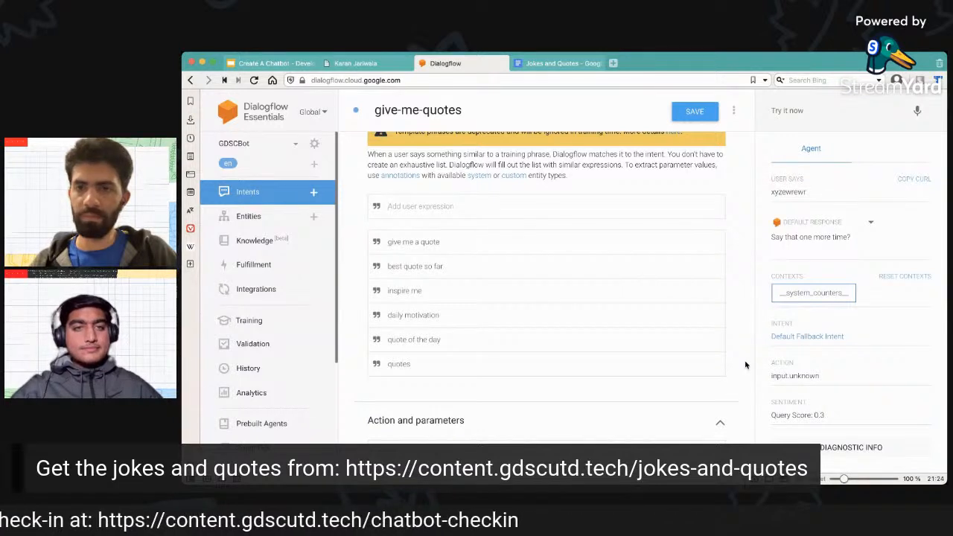
click(816, 111)
text(quote)
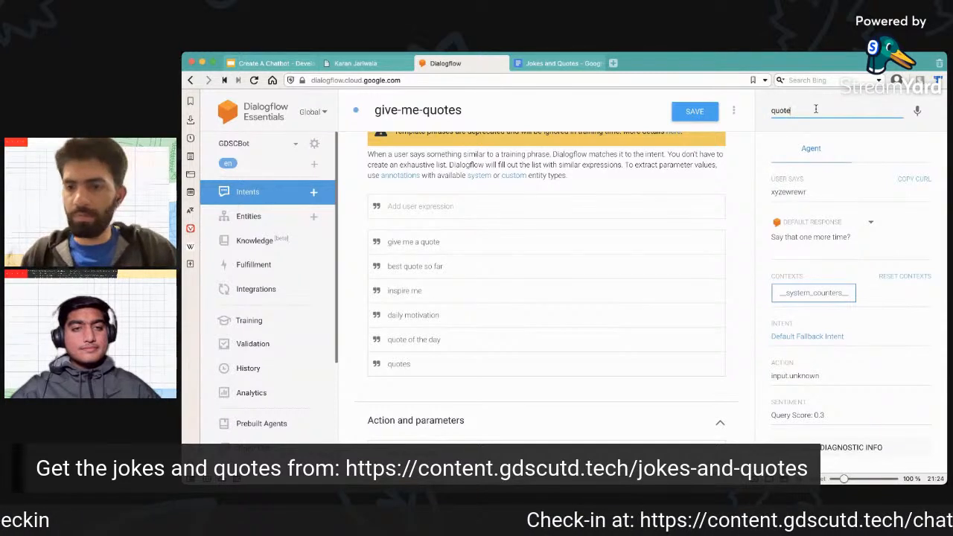
key(Return)
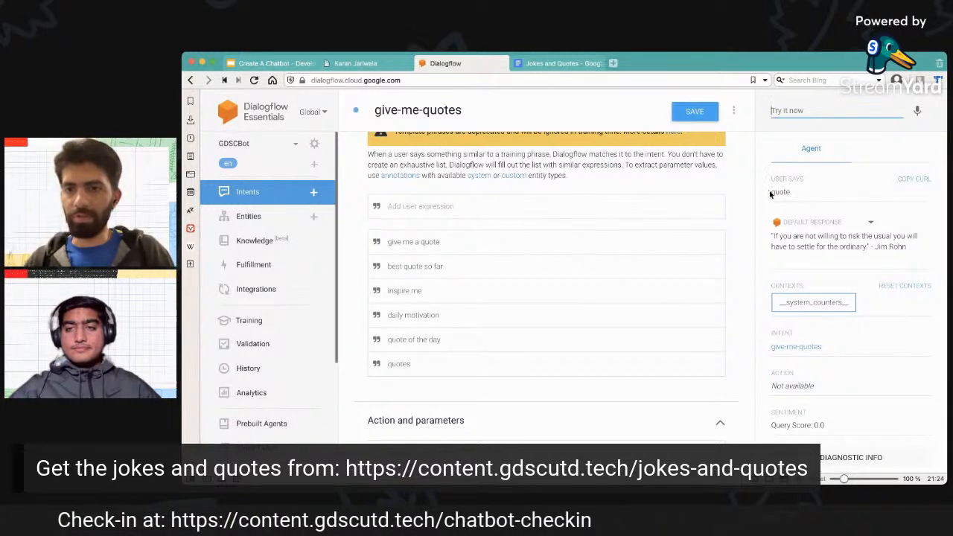
Compare the tested input "quote" with the training phrases "quotes" and "quote of the day" of the give-me-quotes intent.
drag(771, 191, 795, 195)
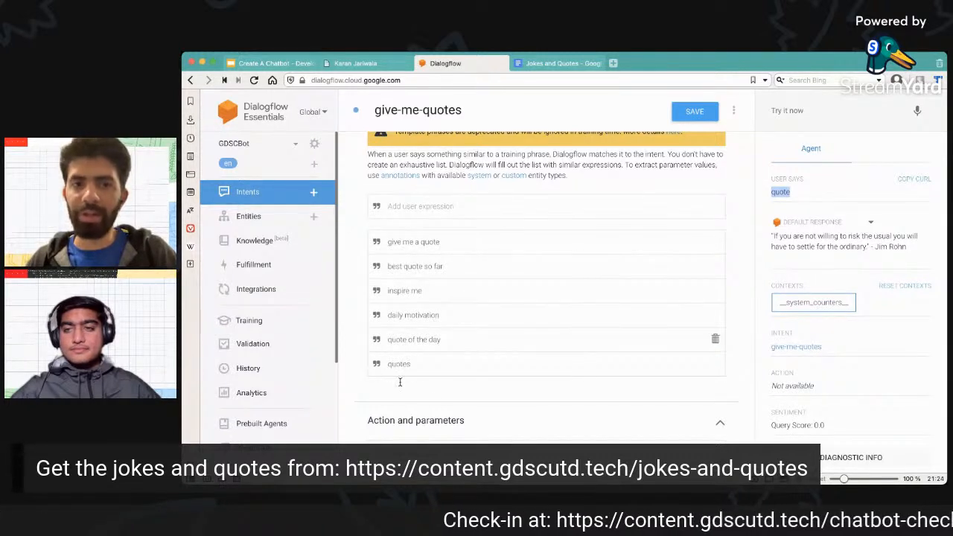
drag(417, 365, 384, 368)
click(476, 342)
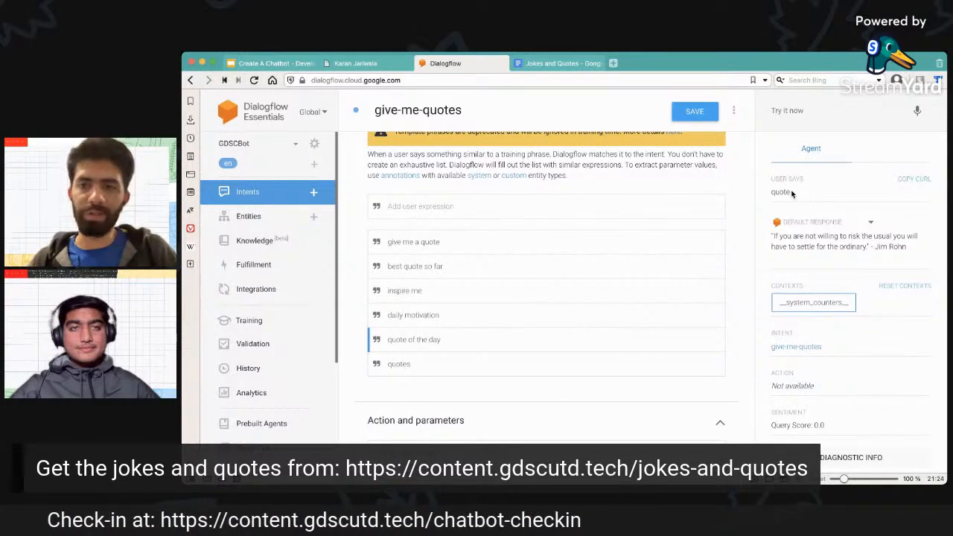
drag(791, 193, 771, 190)
click(765, 195)
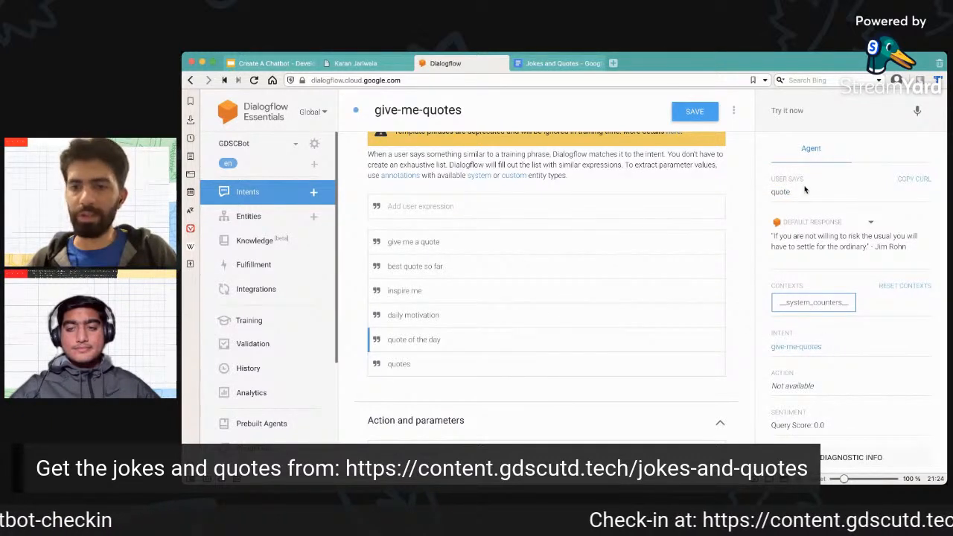
Test the agent with the input "quotes" and check the reply against the text responses of the give-me-quotes intent.
click(801, 110)
text(quotes)
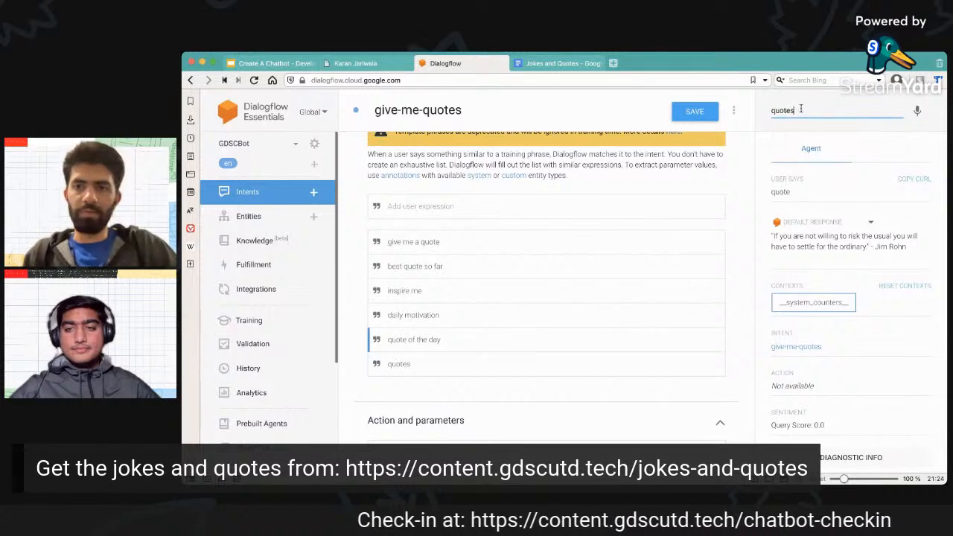
key(Return)
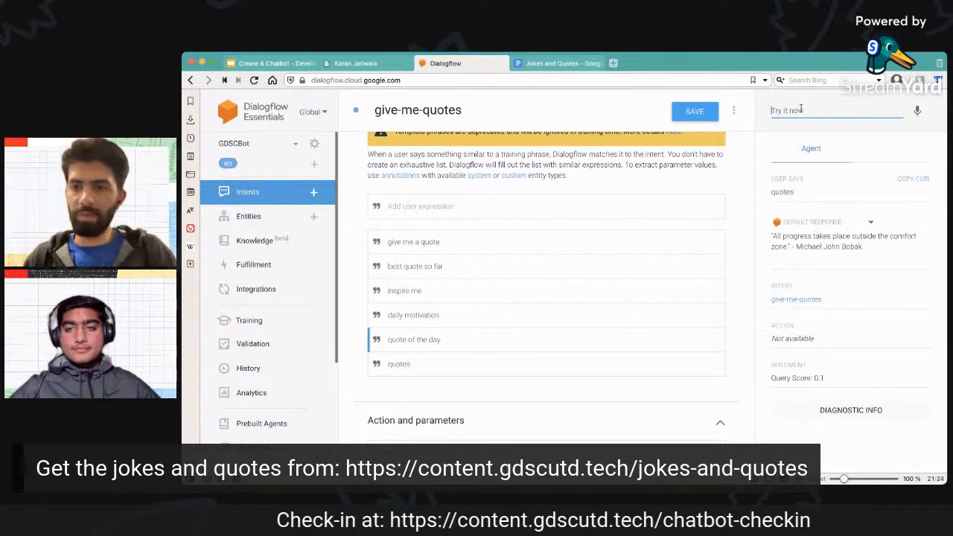
scroll(740, 218, down, 5)
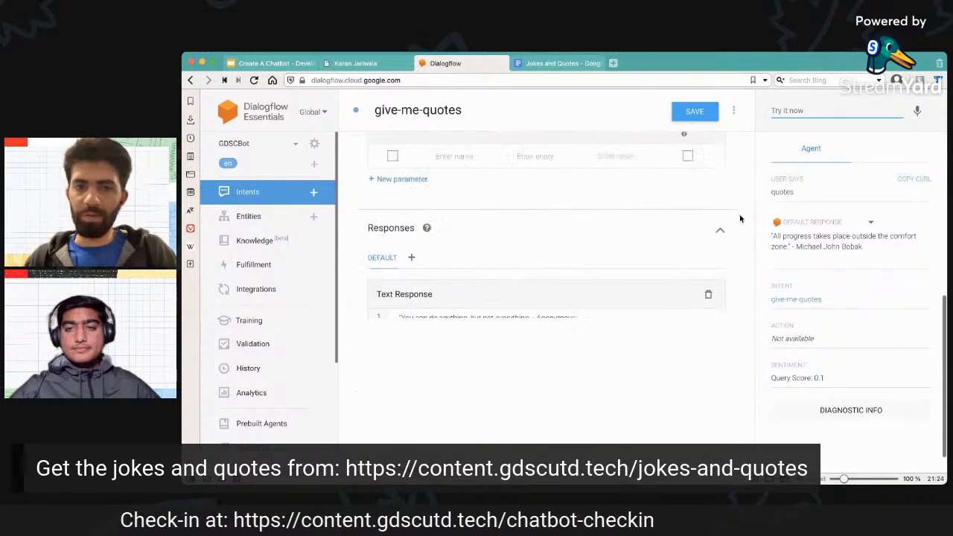
scroll(740, 219, up, 5)
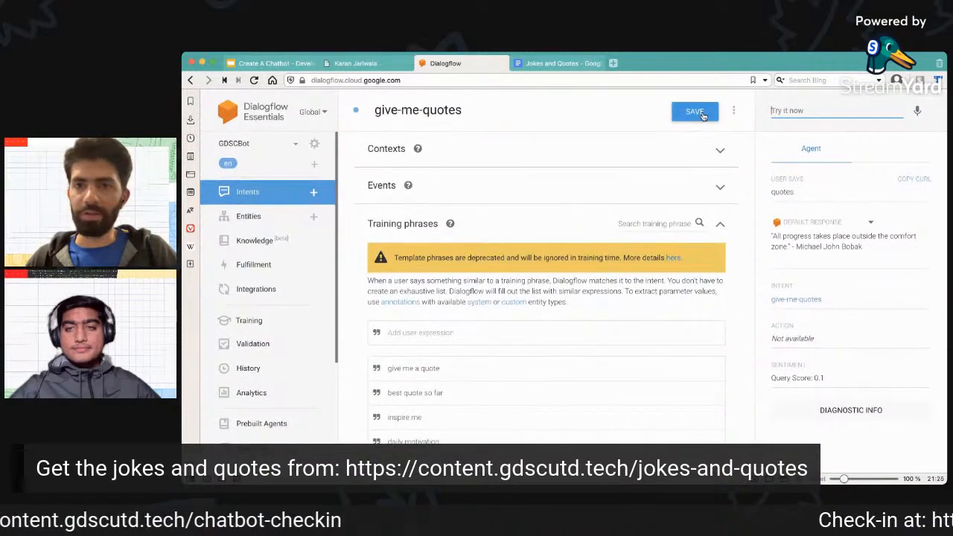
Save the give-me-quotes intent and return to the list of all intents.
click(268, 192)
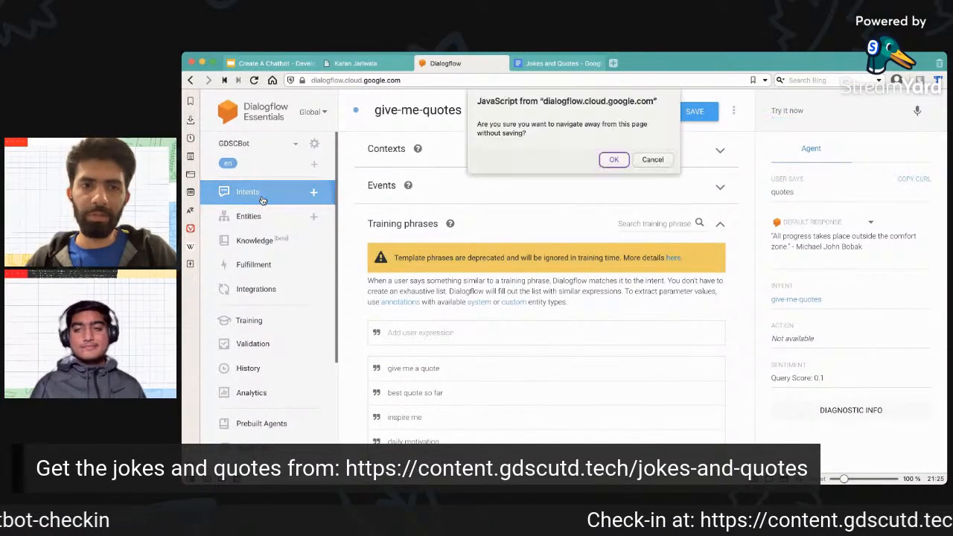
click(652, 159)
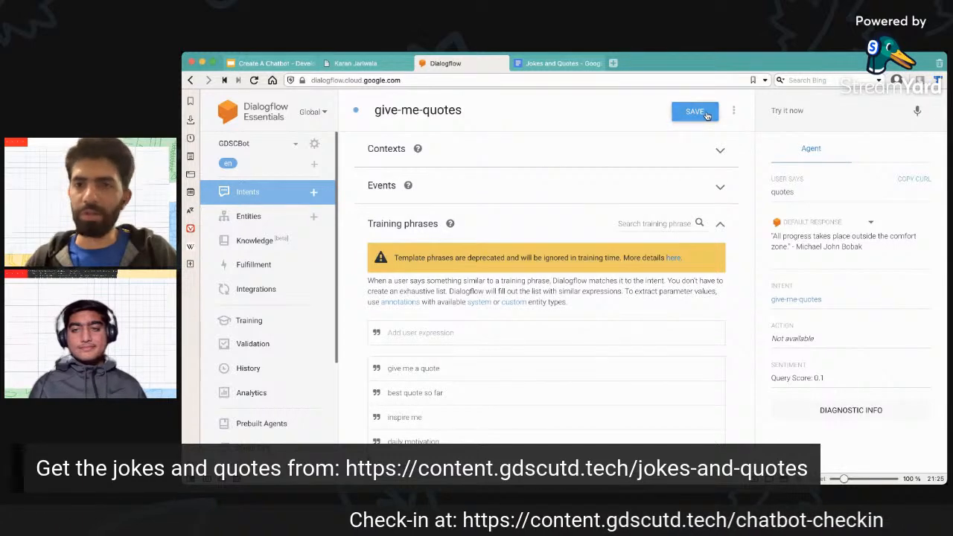
click(706, 117)
click(709, 118)
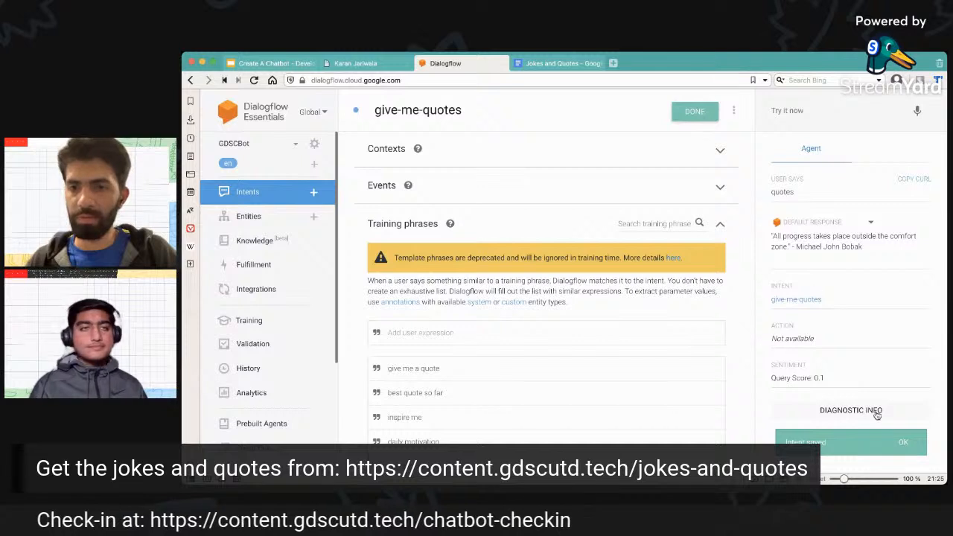
click(904, 445)
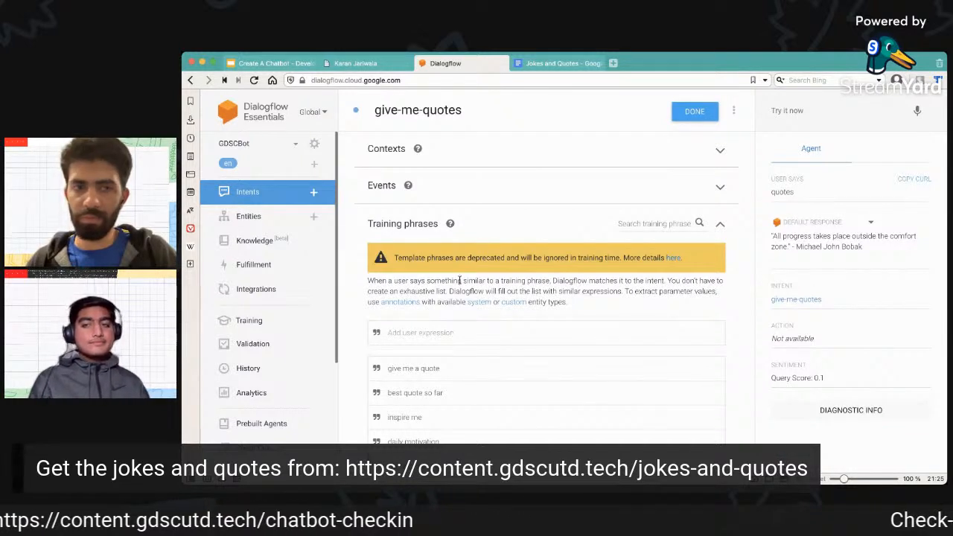
click(251, 195)
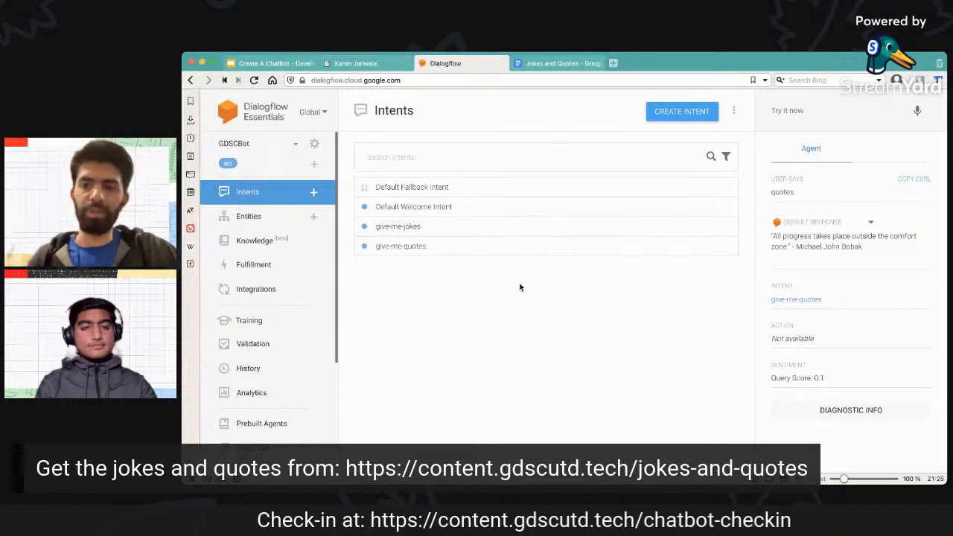
key(super+Tab)
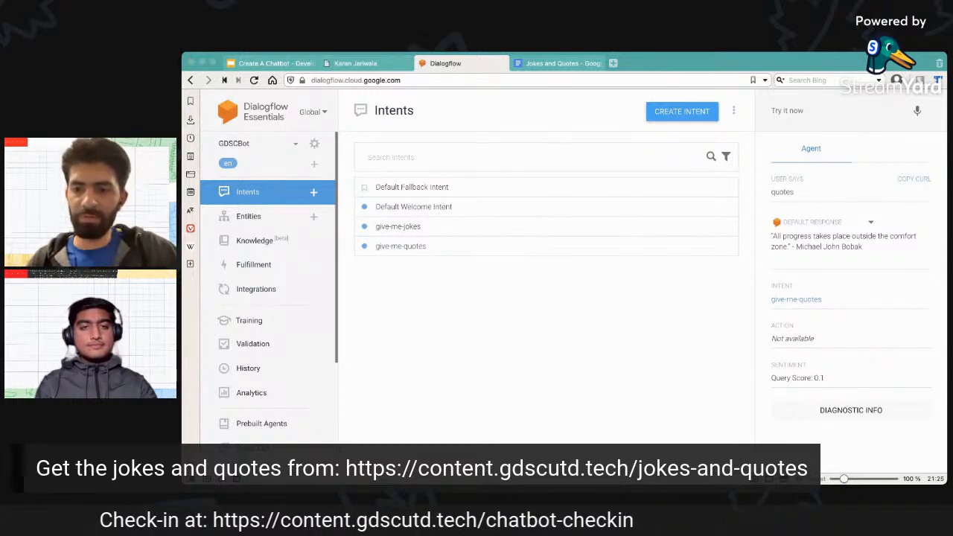
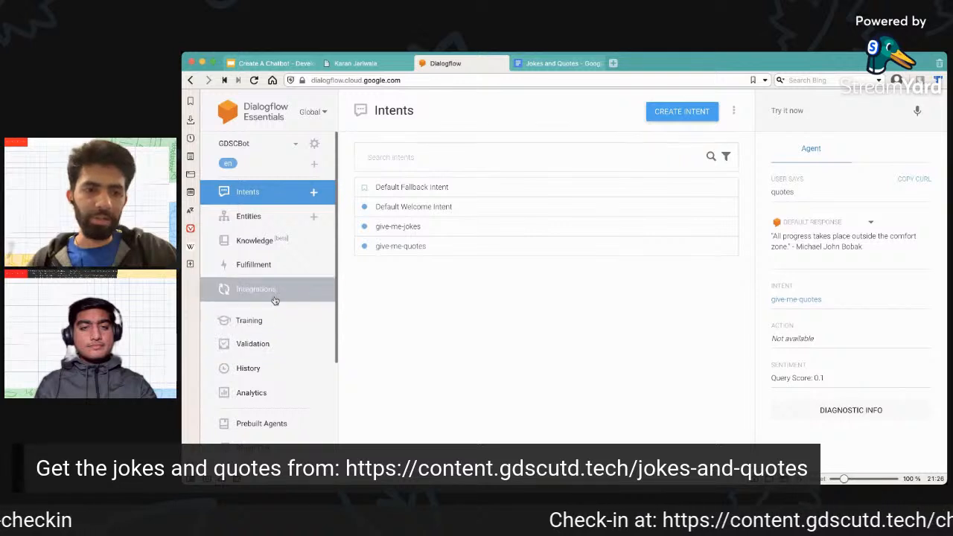
In the agent's Small Talk settings, answer the About agent question "Who are you?" with "I am GDSC Bot".
scroll(273, 298, down, 1)
scroll(273, 300, down, 1)
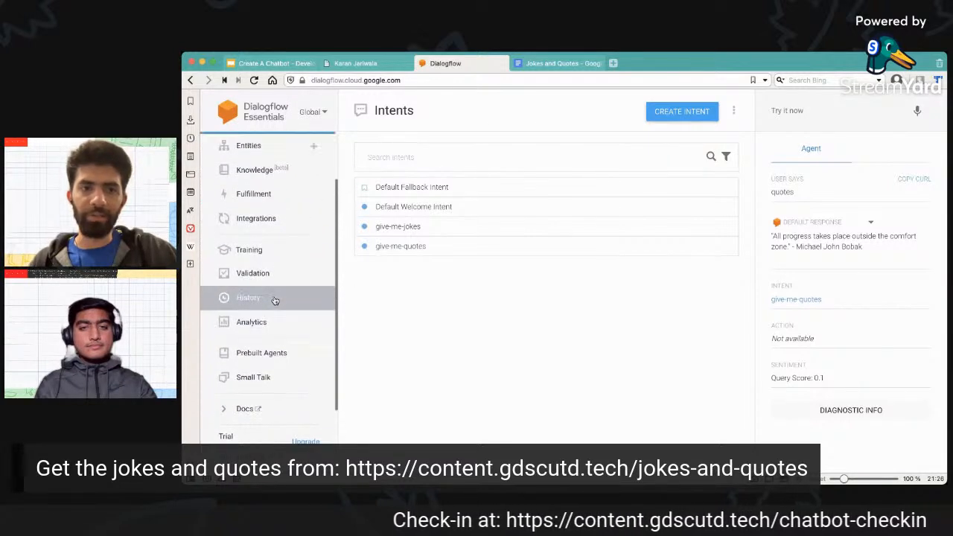
click(282, 377)
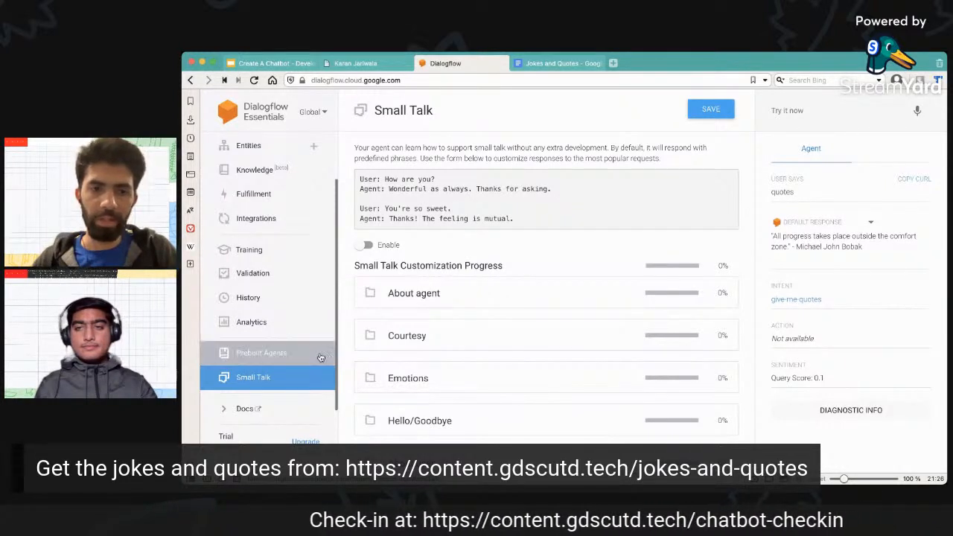
click(530, 296)
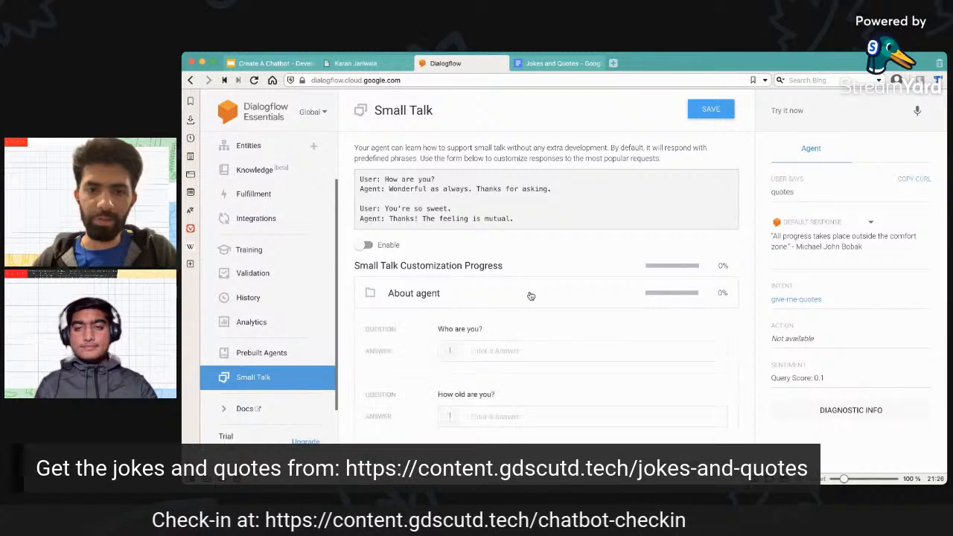
scroll(529, 294, down, 2)
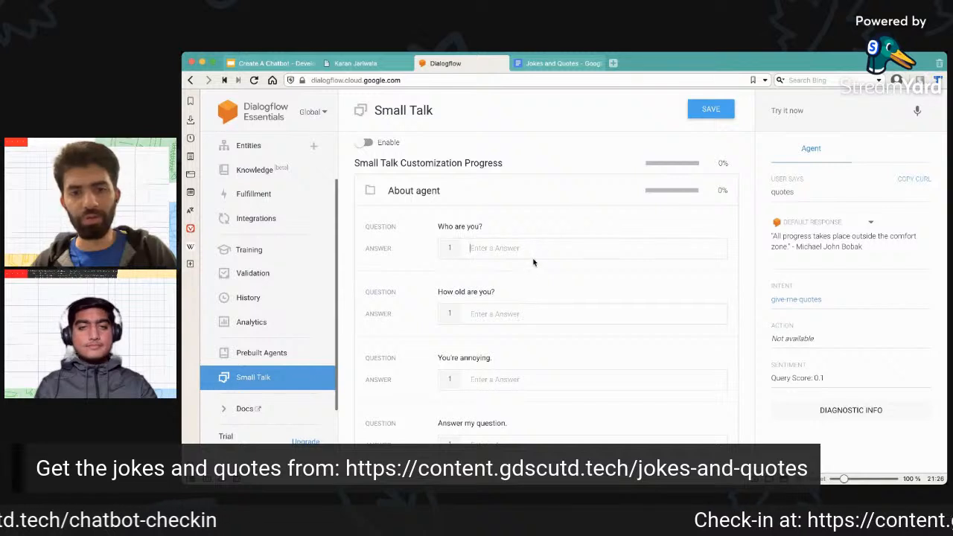
text(I am)
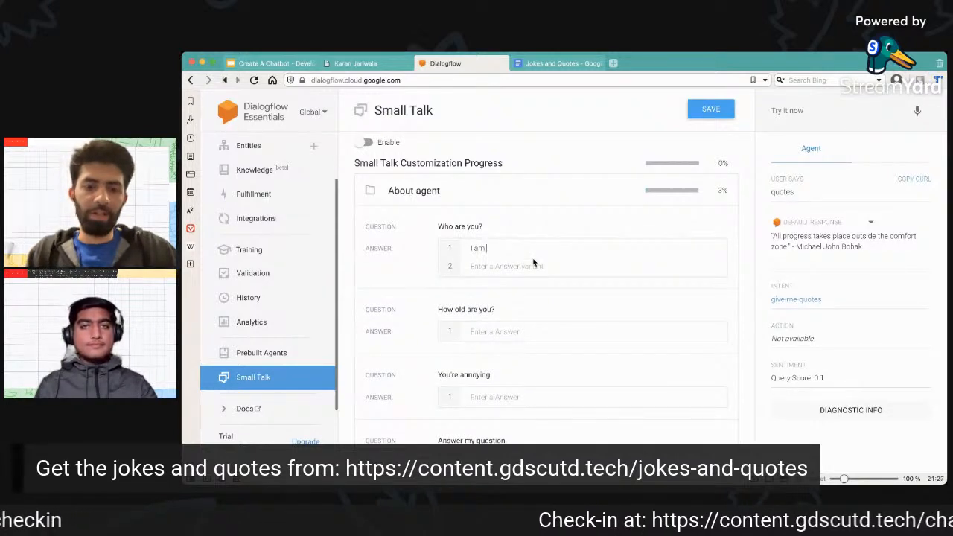
text( GDSC)
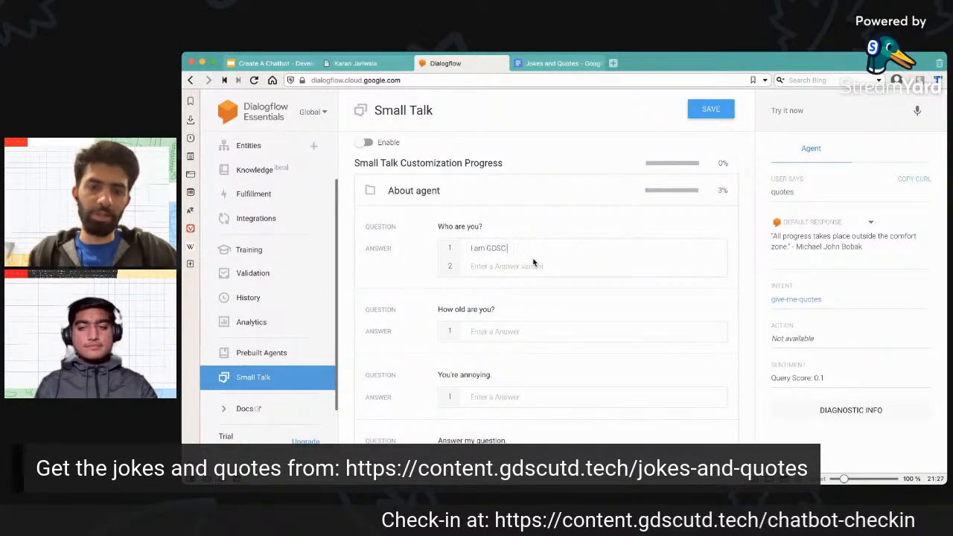
text( BOot)
Answer the question "How old are you?" with the two variants "half an hour probably" and "1800 seconds and counting".
scroll(541, 299, down, 1)
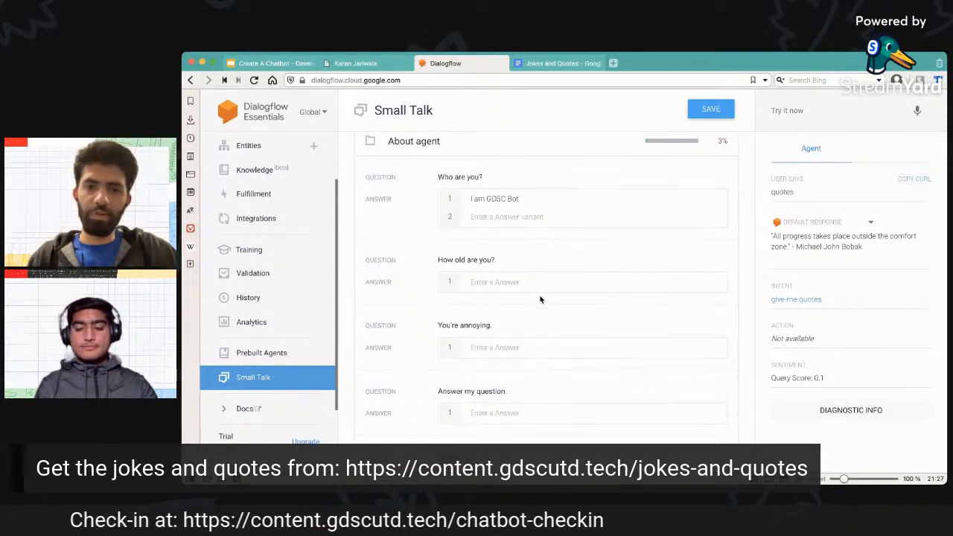
click(528, 282)
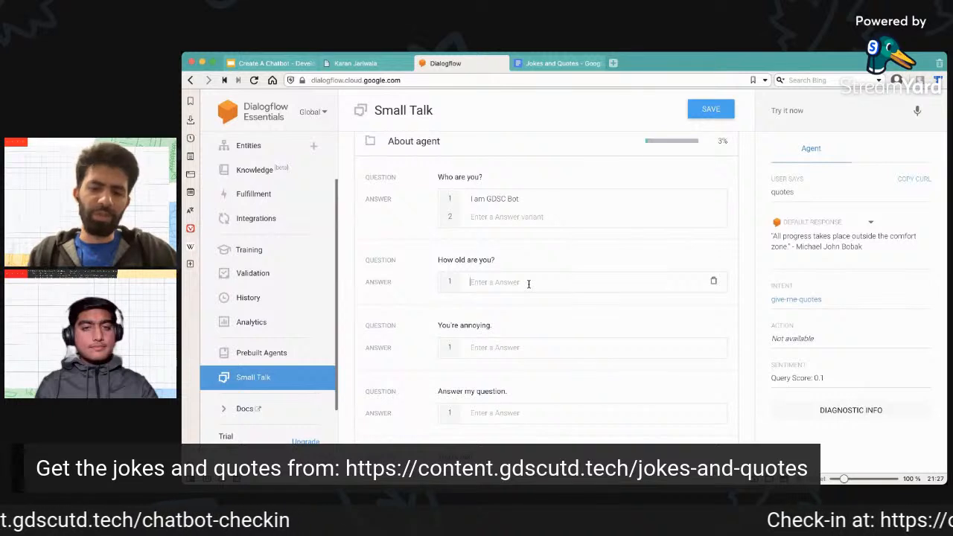
text(half an hour)
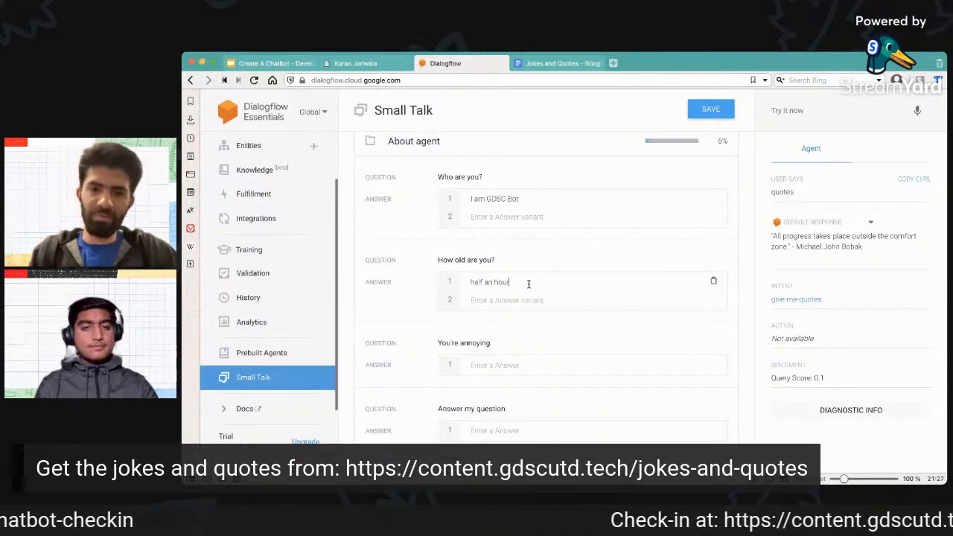
text( probably)
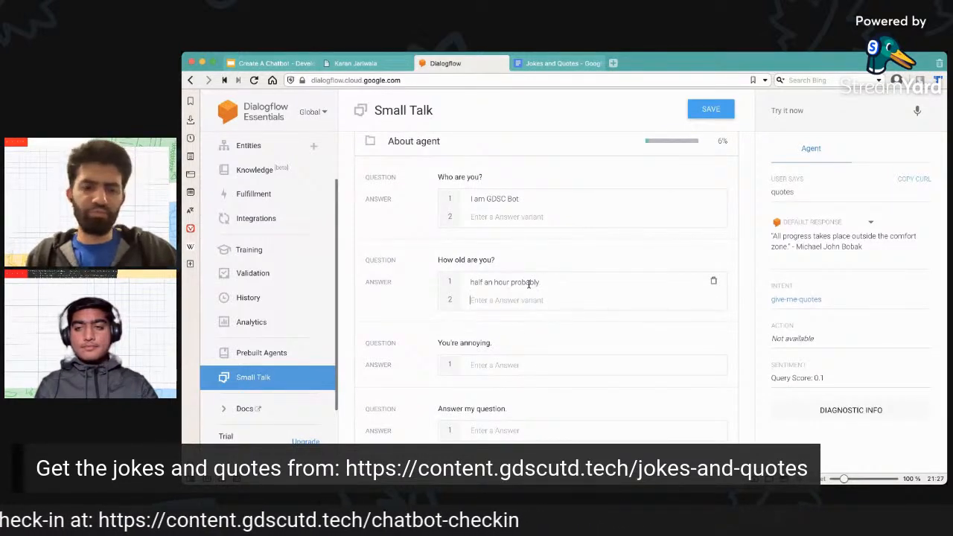
text(1800 seco)
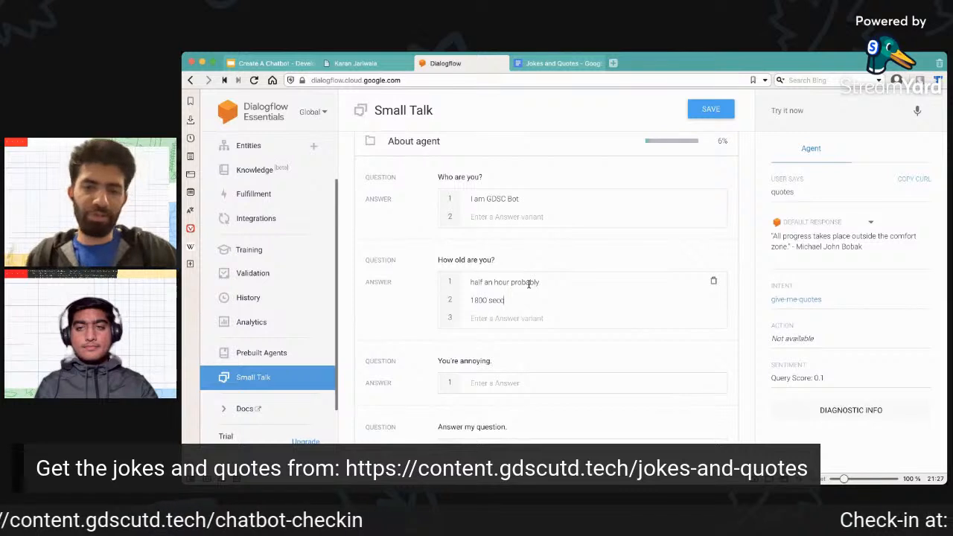
text(nds and counting)
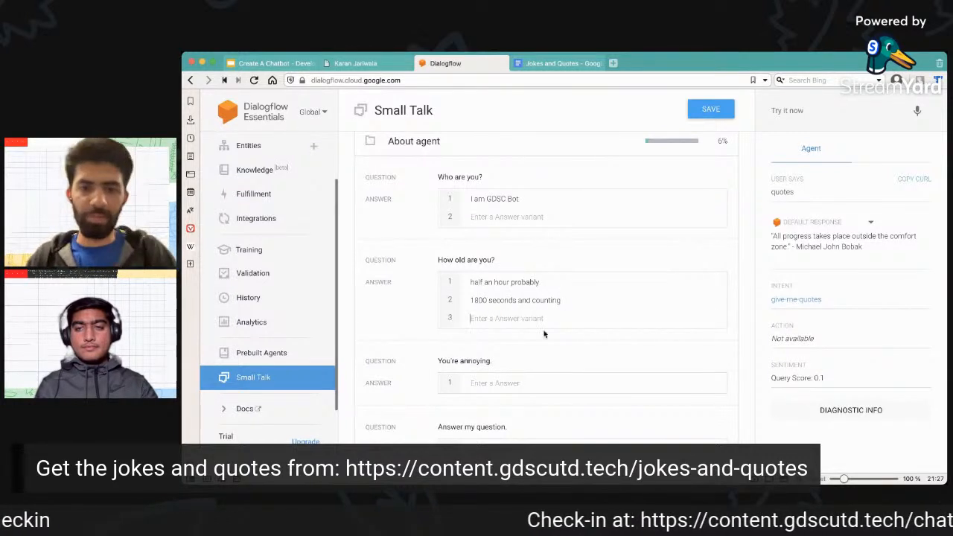
Look through the remaining predefined questions of the About agent category and collapse it.
scroll(551, 342, down, 3)
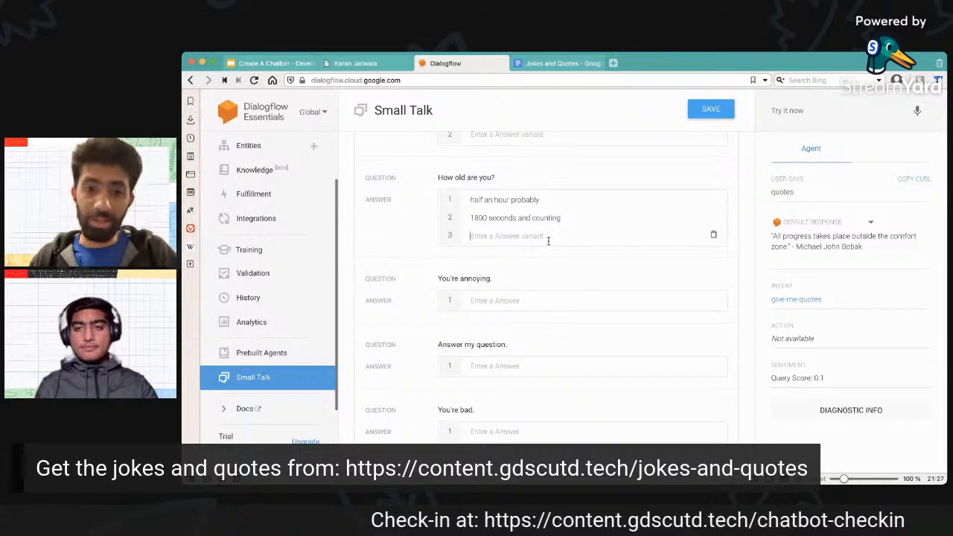
scroll(550, 247, down, 5)
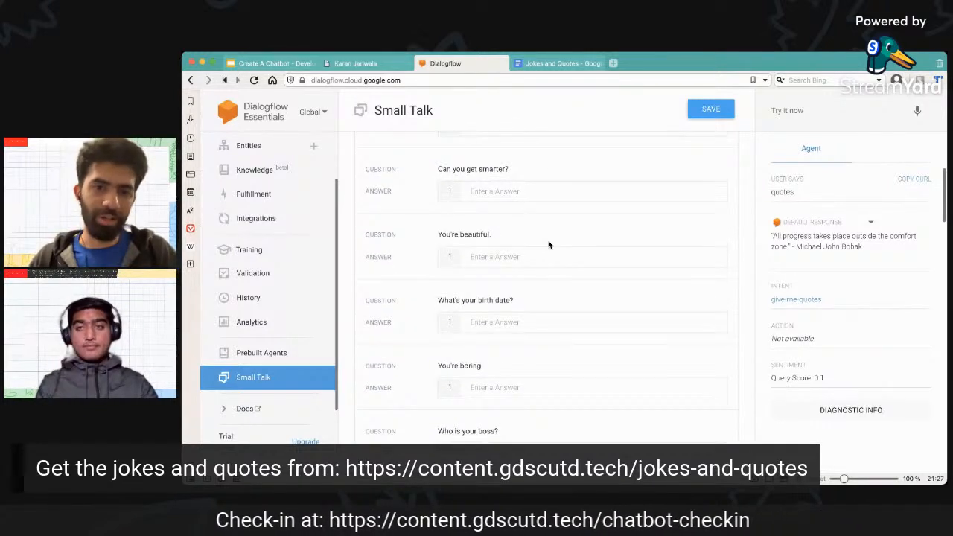
scroll(549, 245, down, 8)
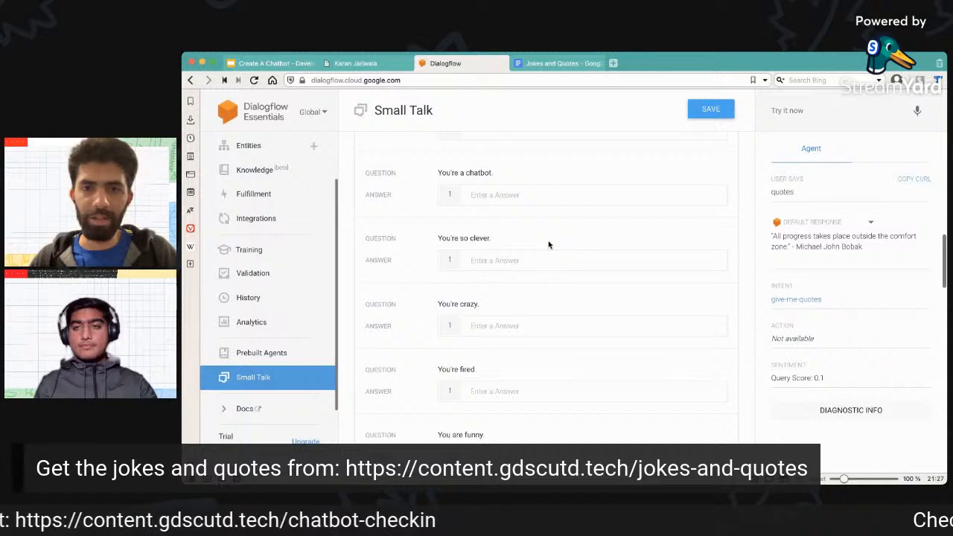
scroll(549, 242, down, 3)
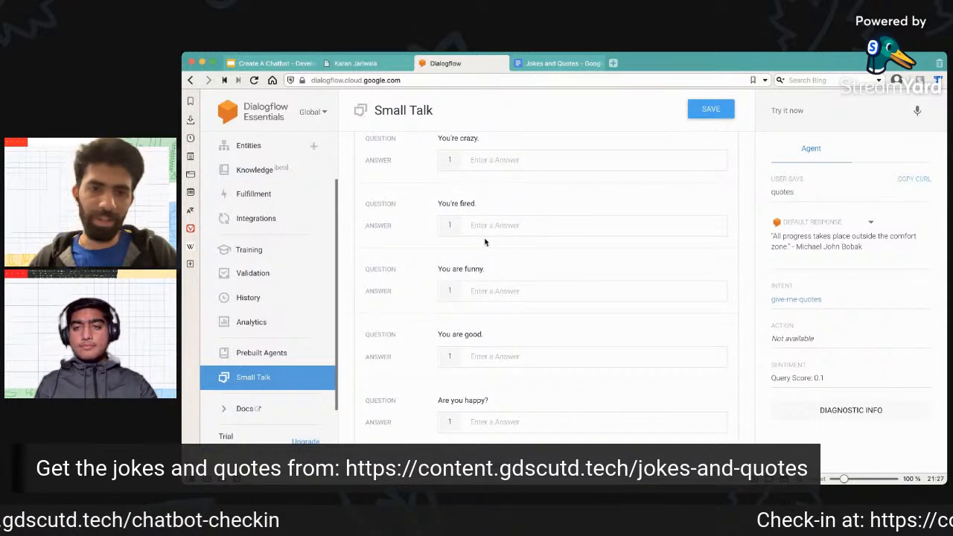
scroll(534, 224, down, 3)
scroll(533, 226, down, 5)
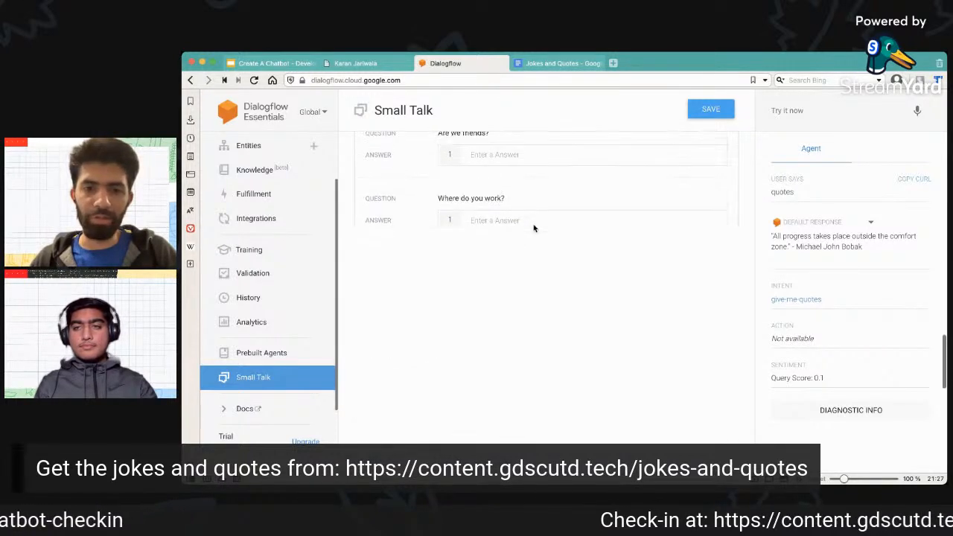
scroll(534, 229, up, 10)
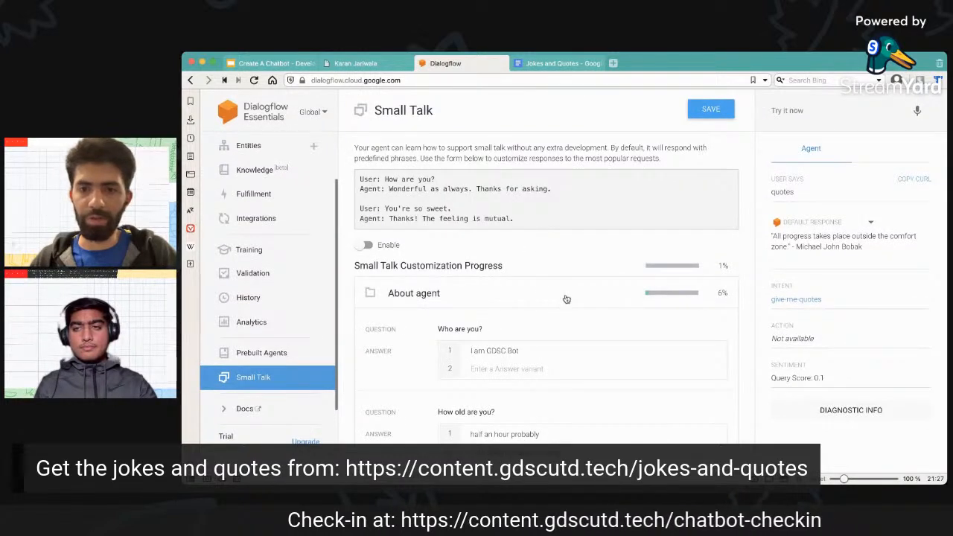
click(566, 299)
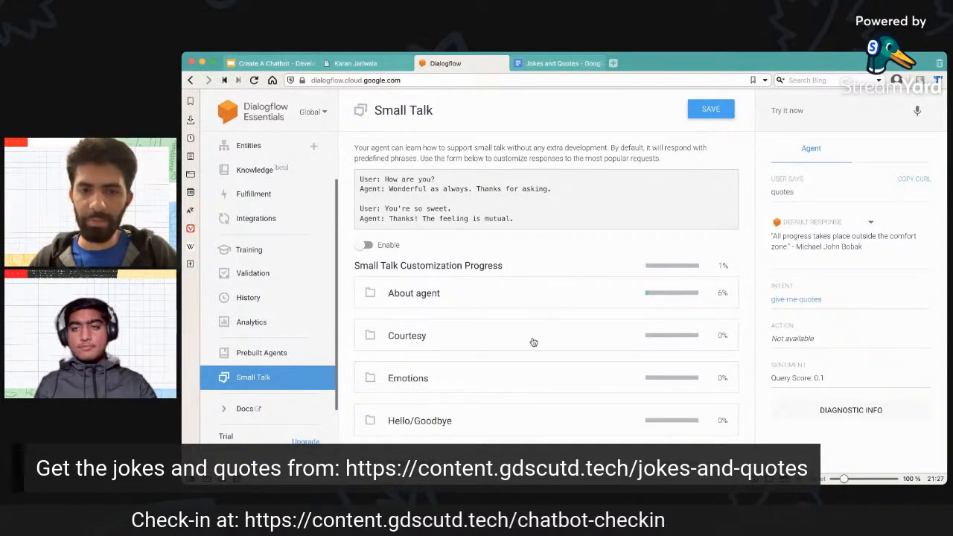
Browse the other Small Talk categories, including Courtesy and the sample questions under About user.
click(533, 341)
scroll(533, 341, down, 2)
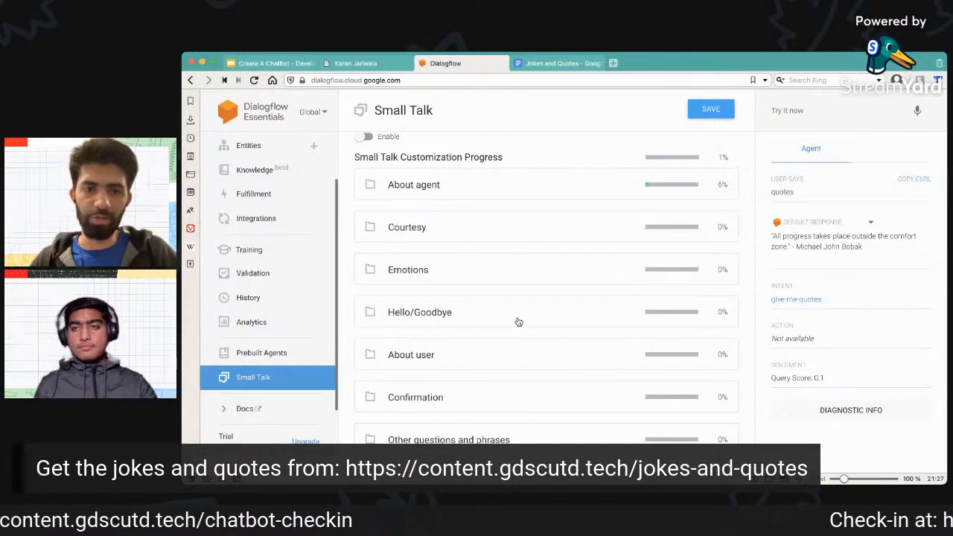
click(501, 348)
scroll(501, 348, down, 2)
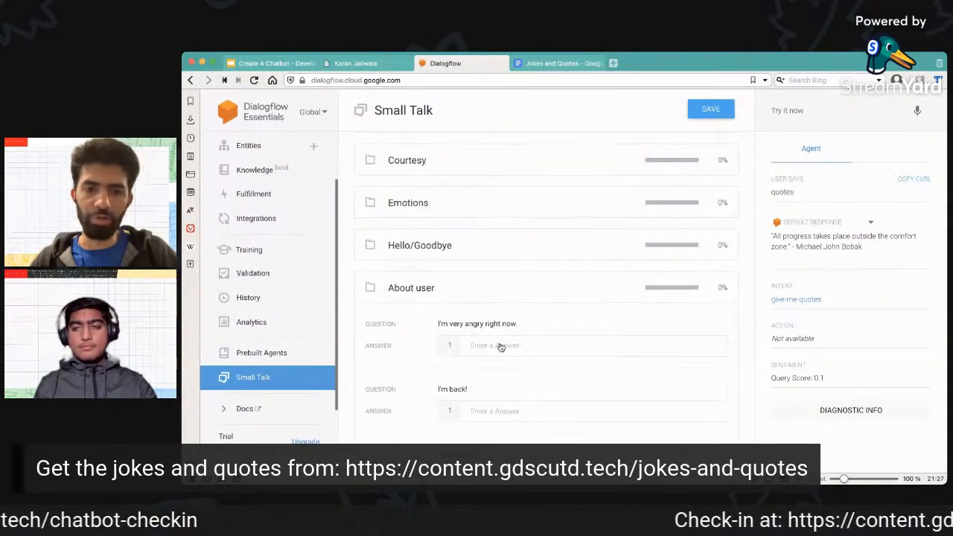
click(525, 234)
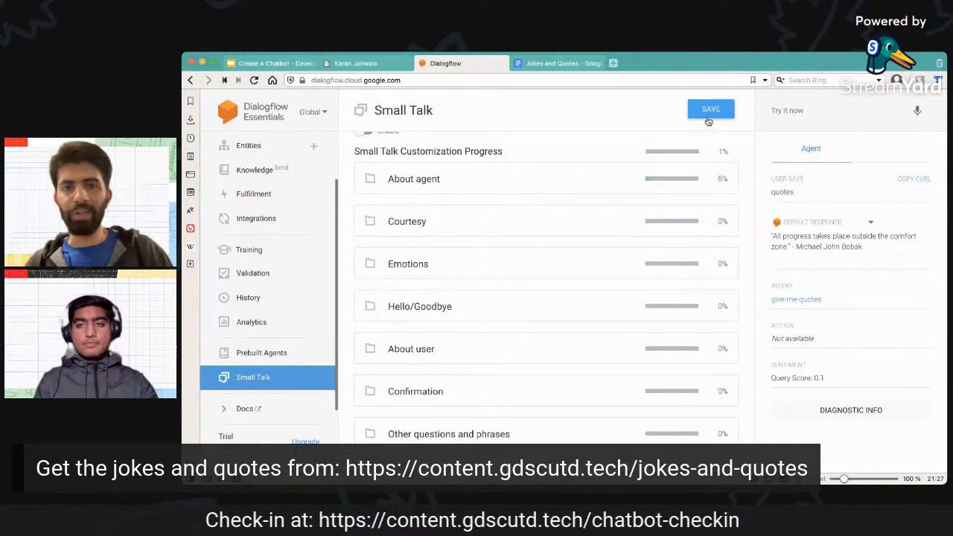
Enable Small Talk for the agent and save the customized answers.
scroll(476, 277, up, 2)
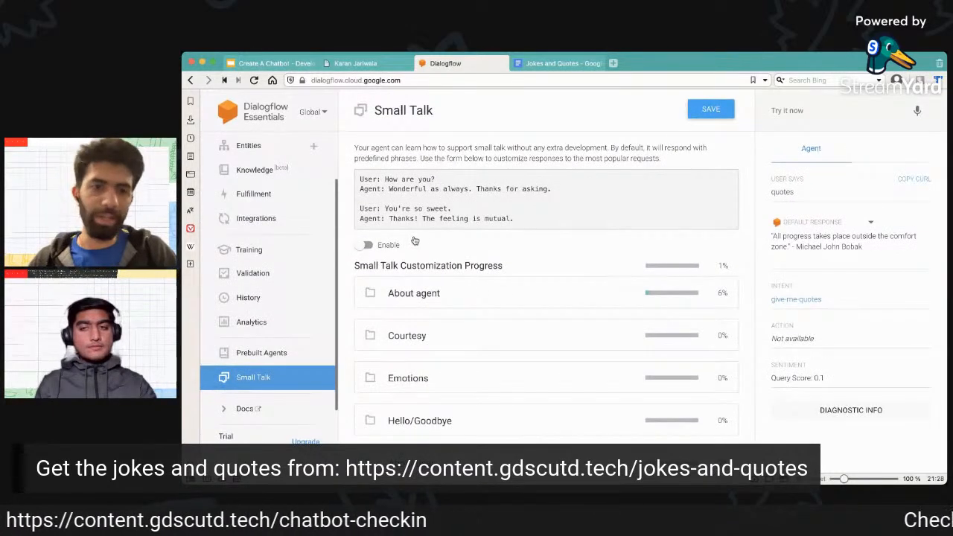
click(367, 245)
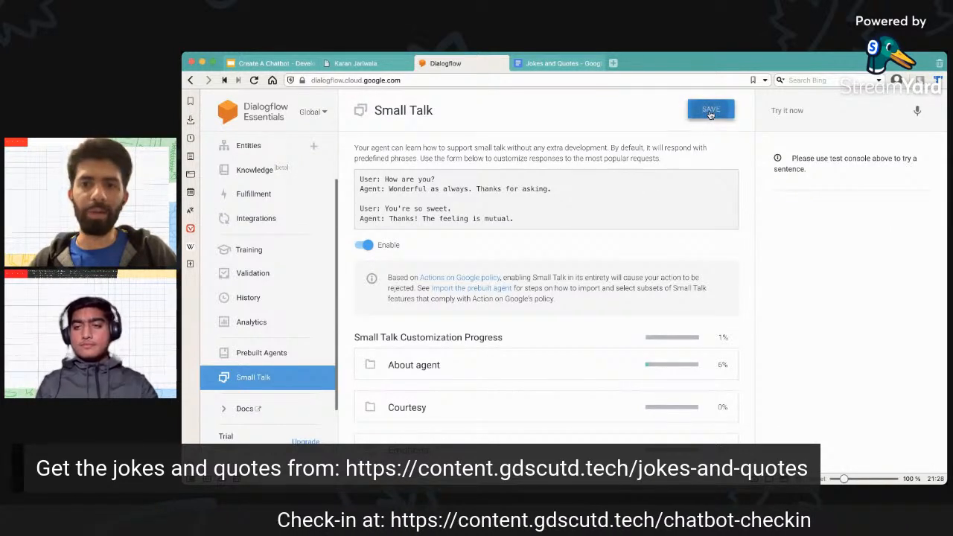
click(711, 111)
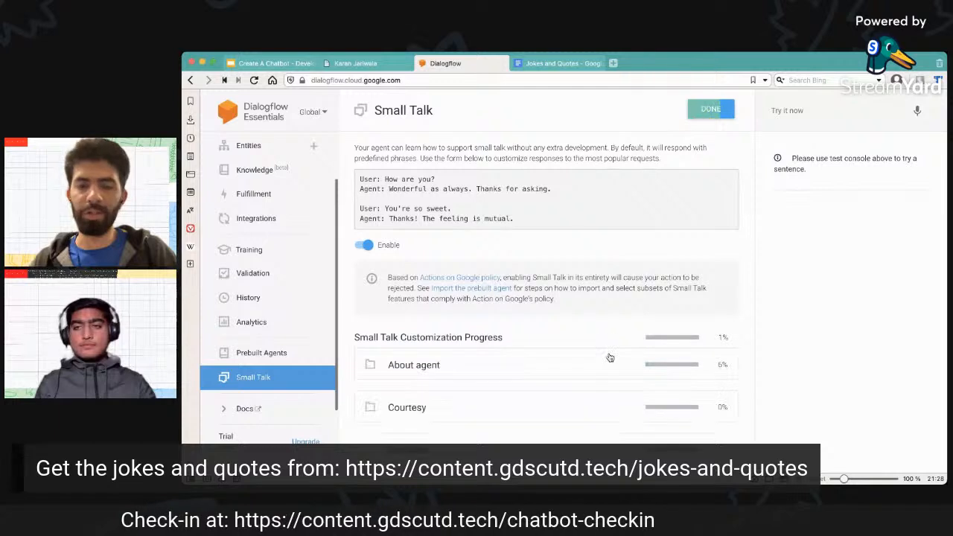
Test the agent with "how old are you?" and compare the reply with the answers entered under About agent.
click(612, 364)
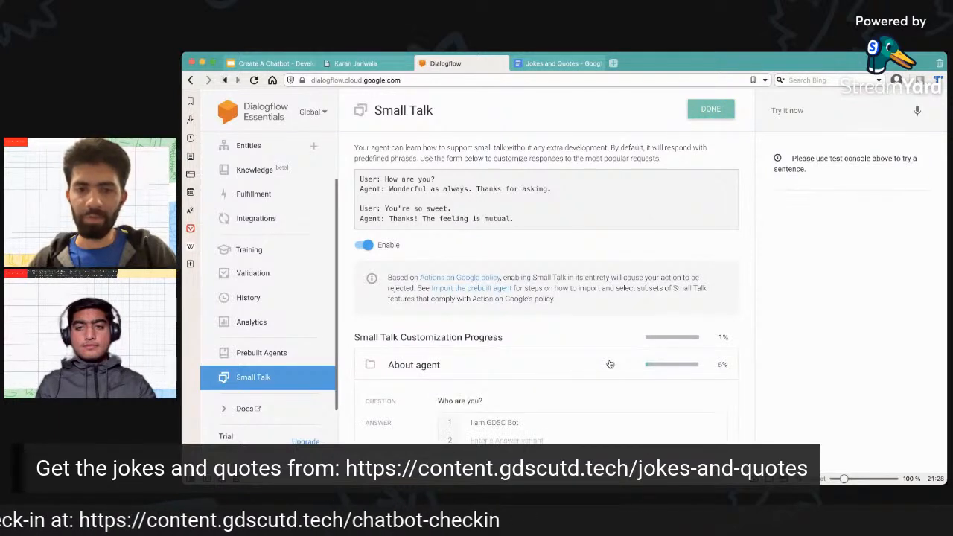
scroll(610, 364, down, 2)
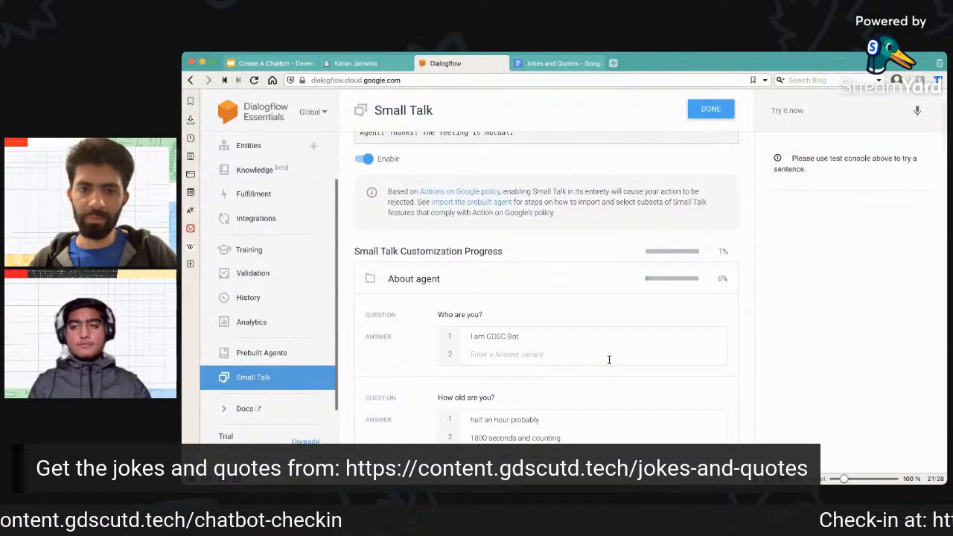
scroll(610, 365, down, 1)
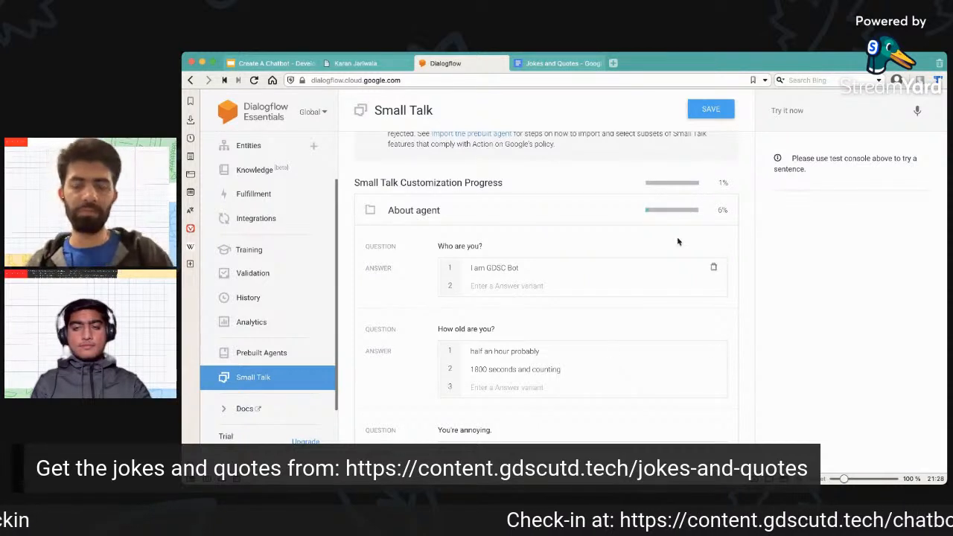
click(801, 110)
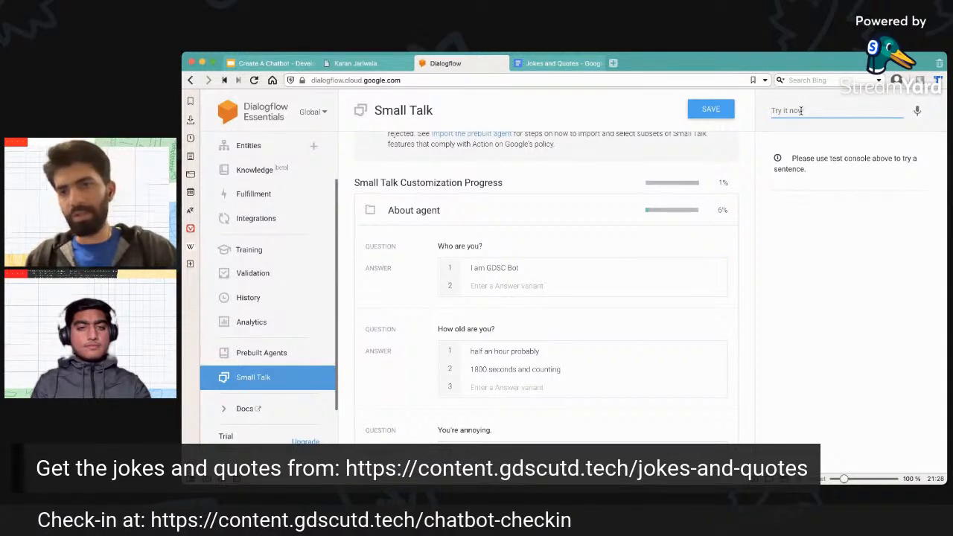
text(how ar)
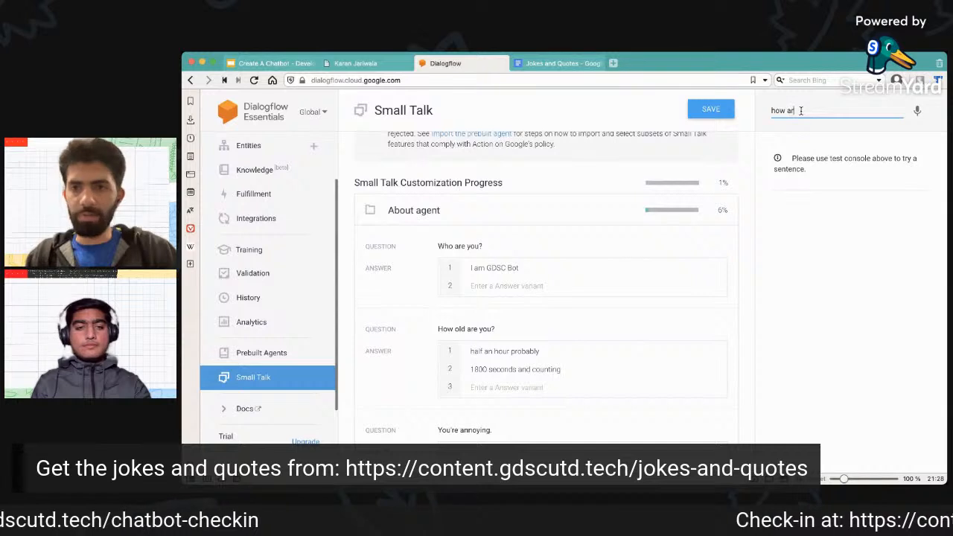
key(BackSpace)
key(BackSpace)
text(old are)
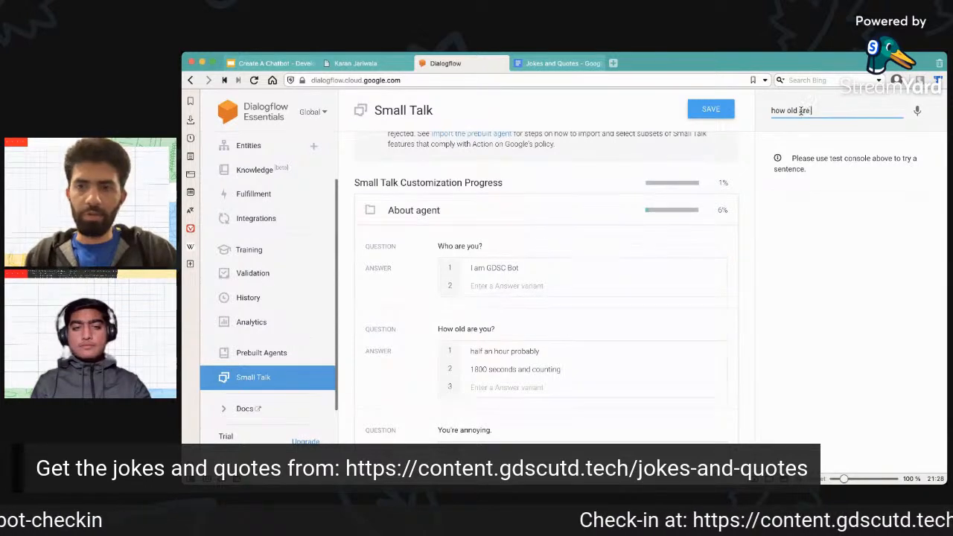
text( you?)
key(Return)
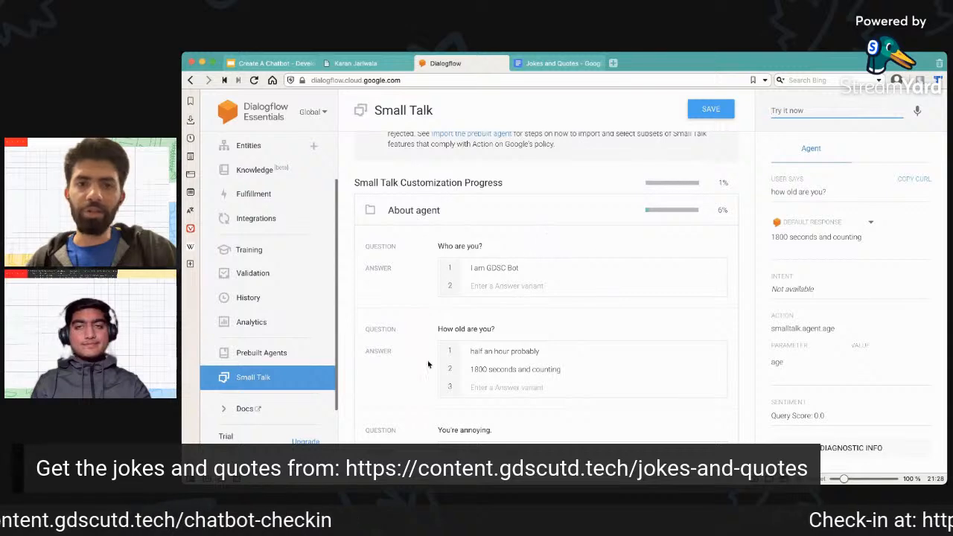
scroll(484, 376, down, 2)
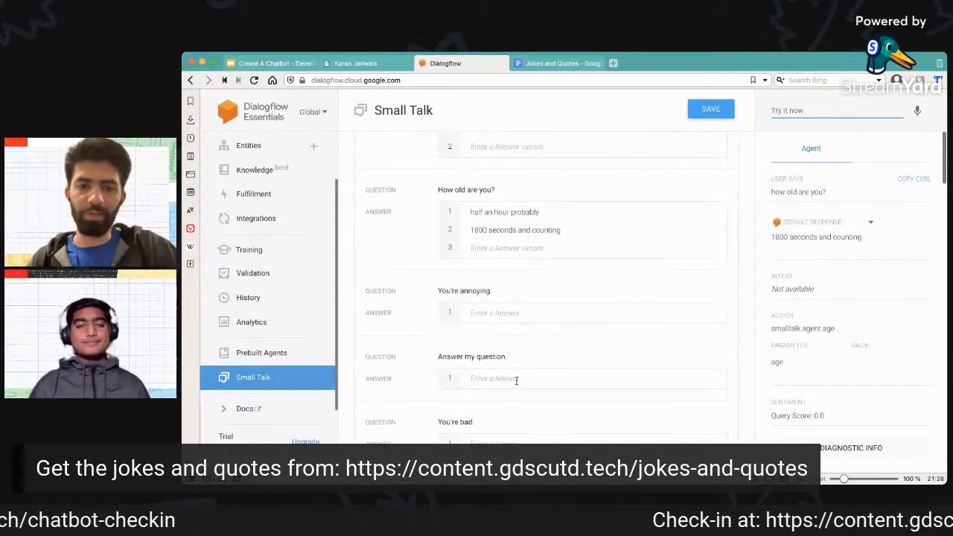
Switch to the personal résumé website and review the earlier conversation in its Jokes chatbot.
click(372, 61)
click(827, 404)
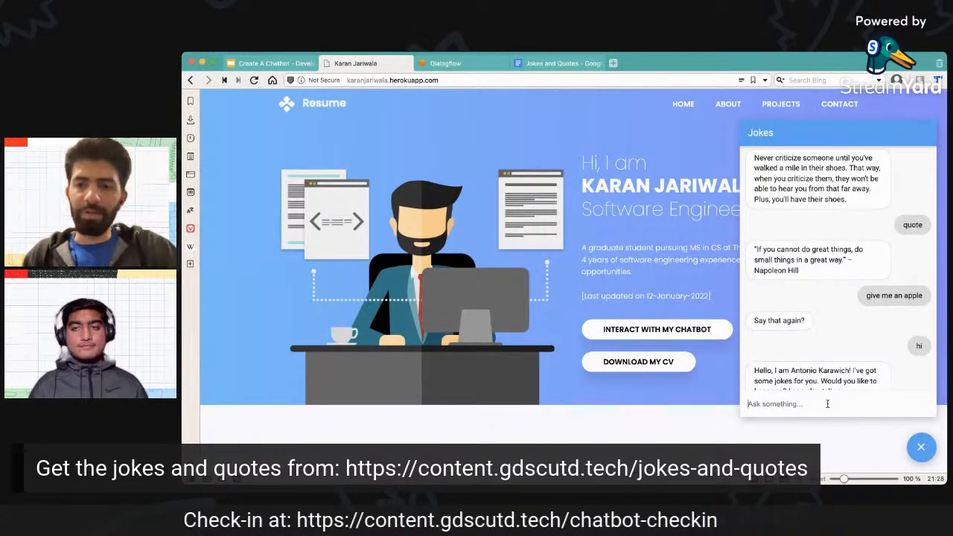
scroll(828, 403, down, 5)
scroll(827, 295, up, 3)
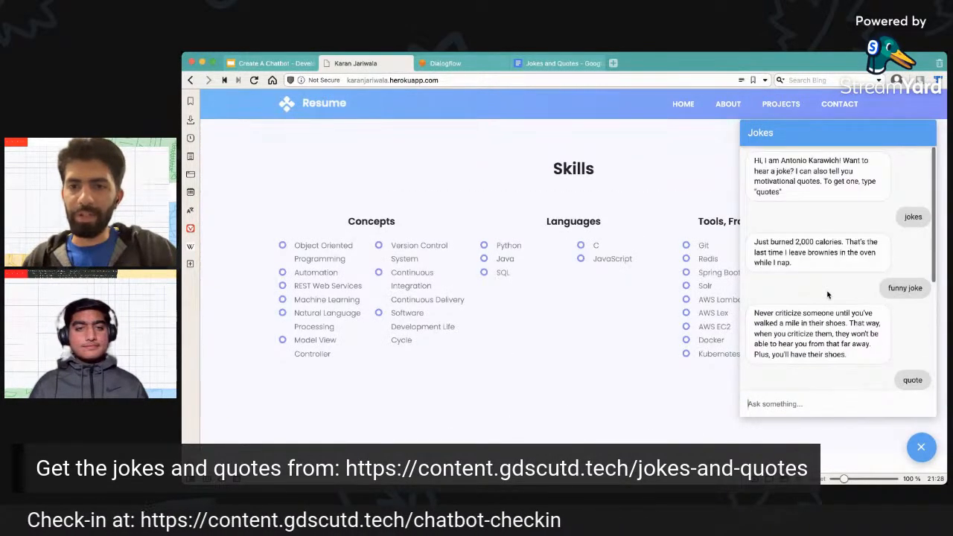
Ask the résumé website's Jokes chatbot "how old are you?".
scroll(702, 263, up, 5)
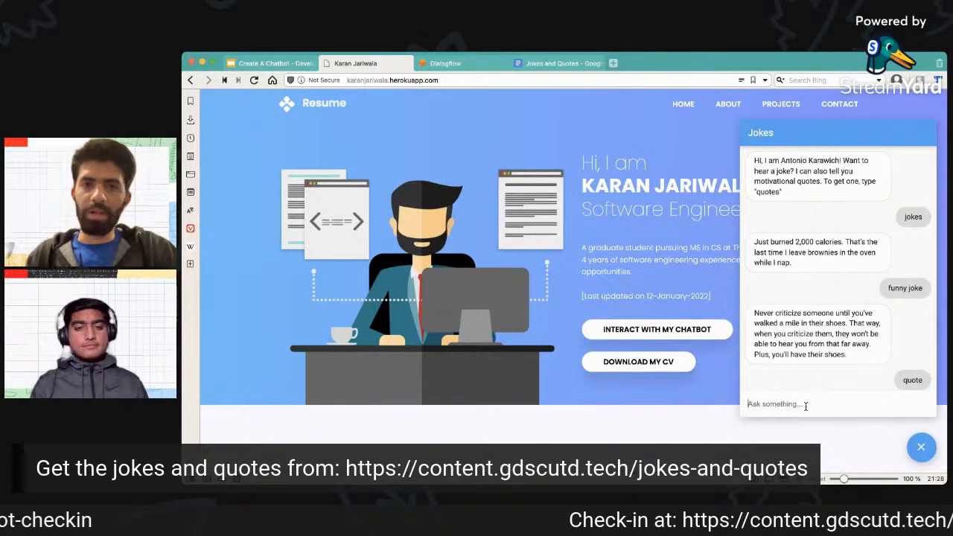
click(521, 64)
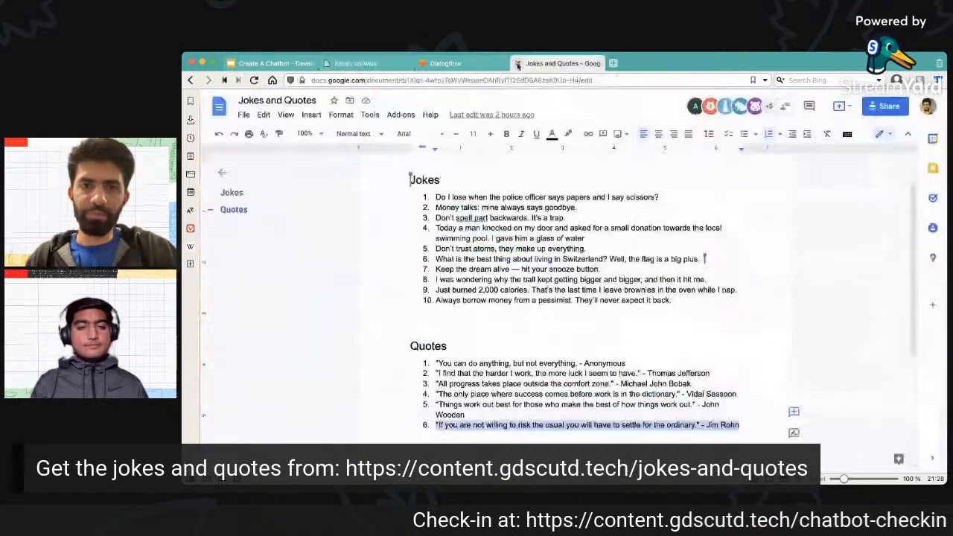
click(458, 64)
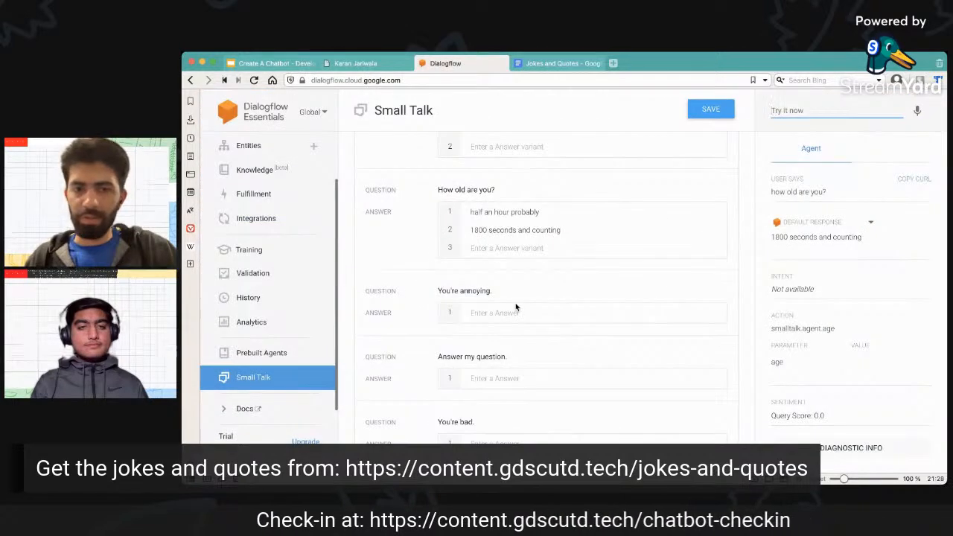
click(372, 63)
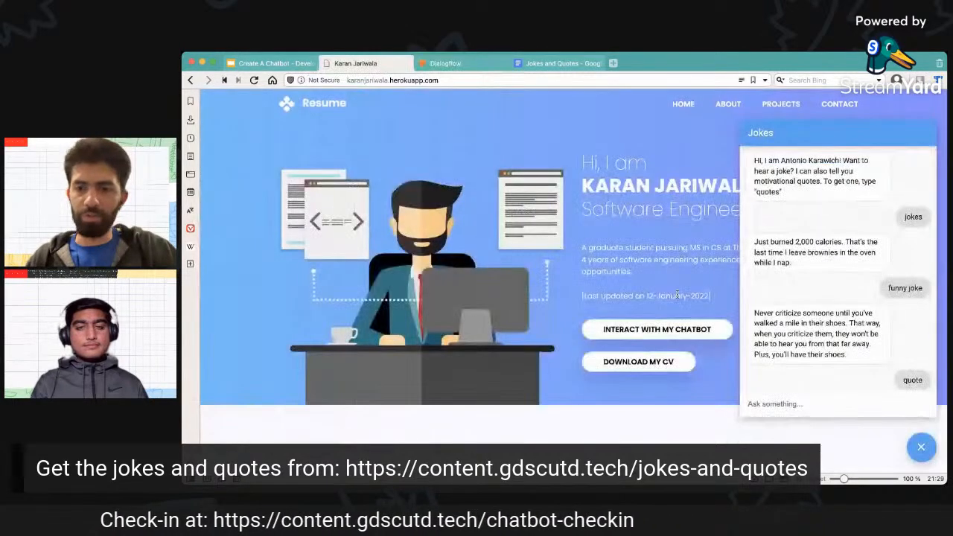
click(774, 405)
text(how old are you?)
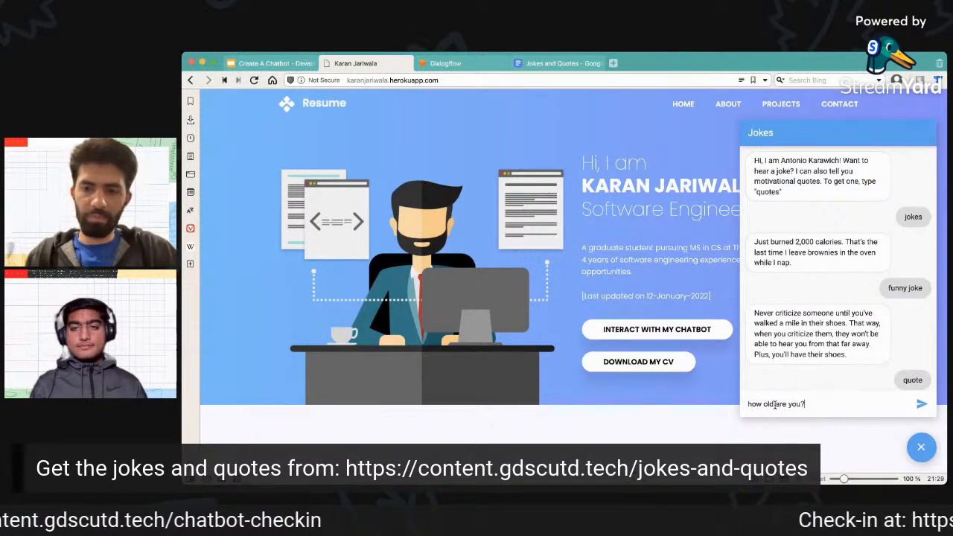
key(Return)
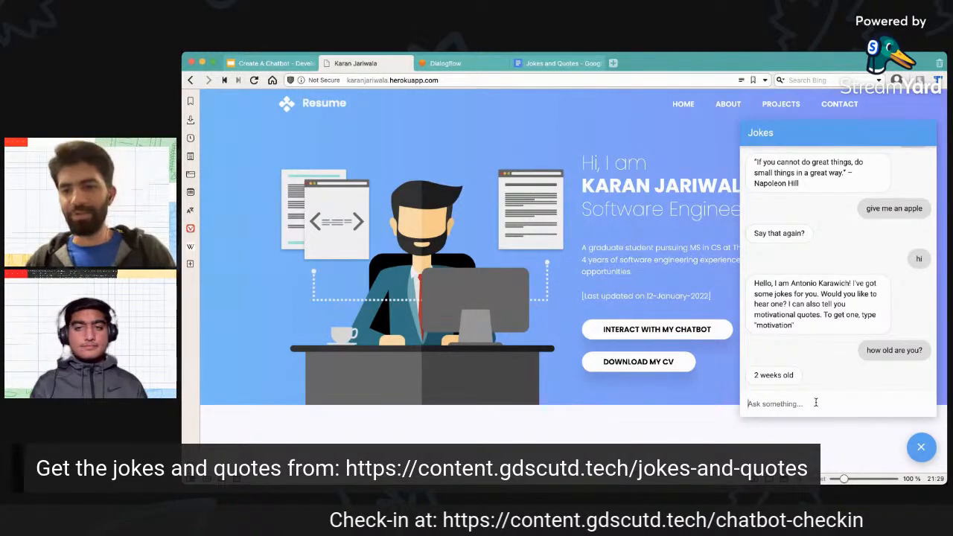
Check the agent's Small Talk questions in Dialogflow, and send "you are boring" to the résumé website's chatbot.
click(456, 66)
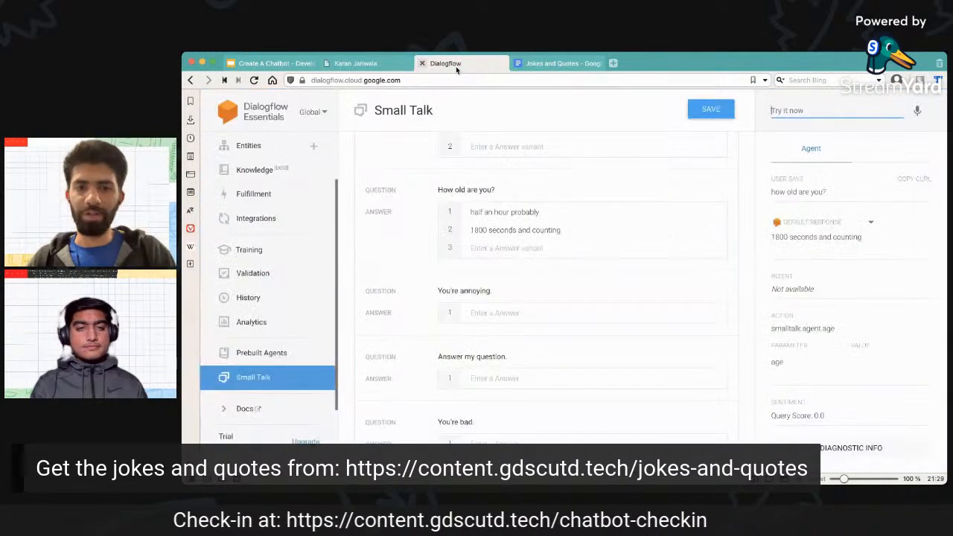
scroll(483, 290, down, 1)
scroll(482, 290, down, 1)
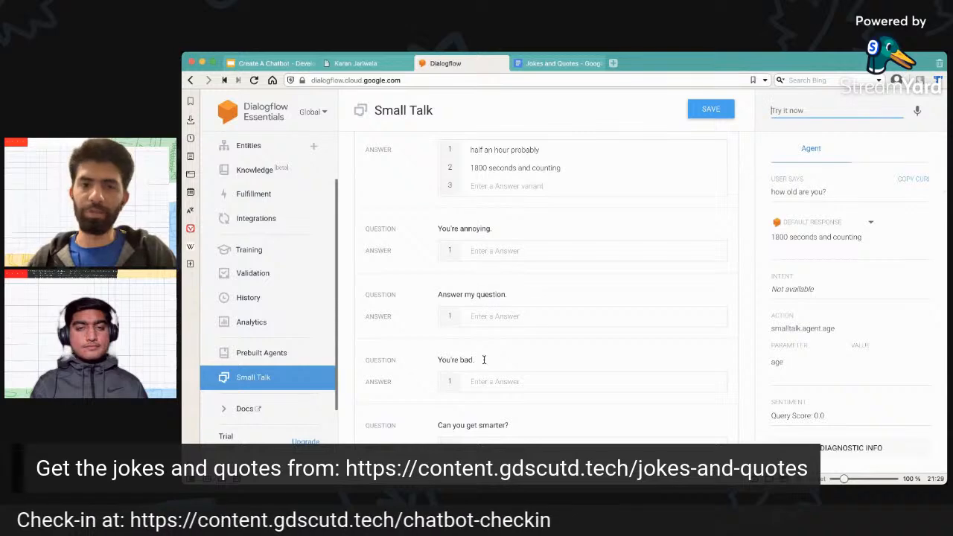
scroll(497, 320, up, 1)
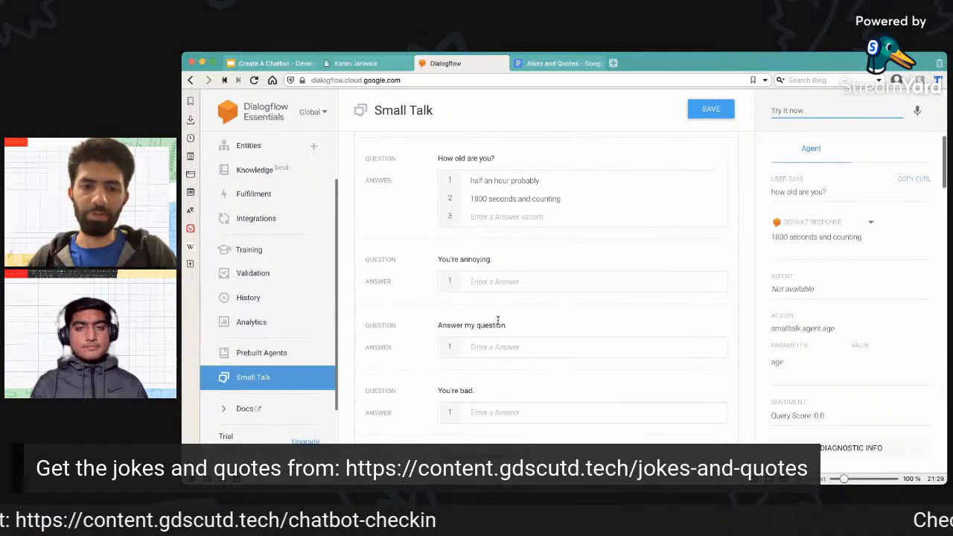
click(386, 62)
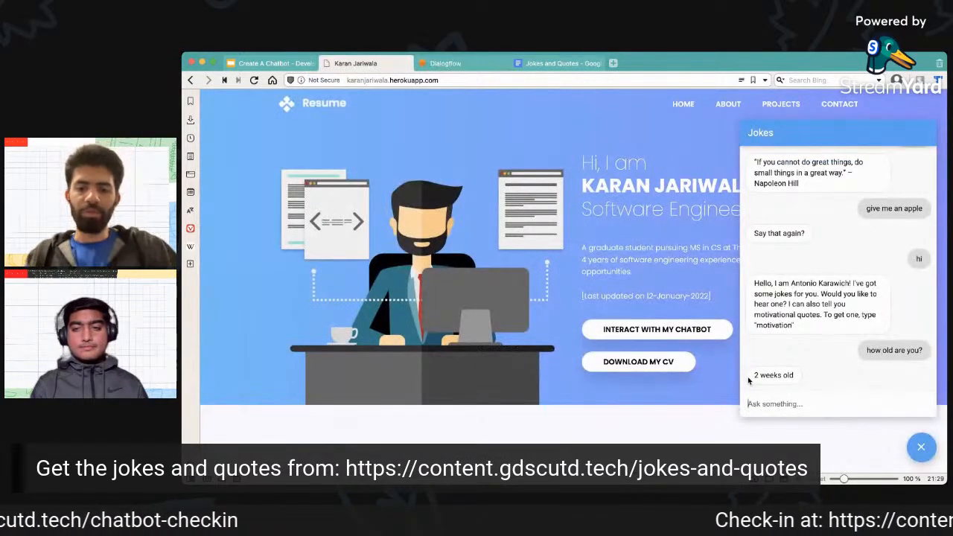
text(you are boring)
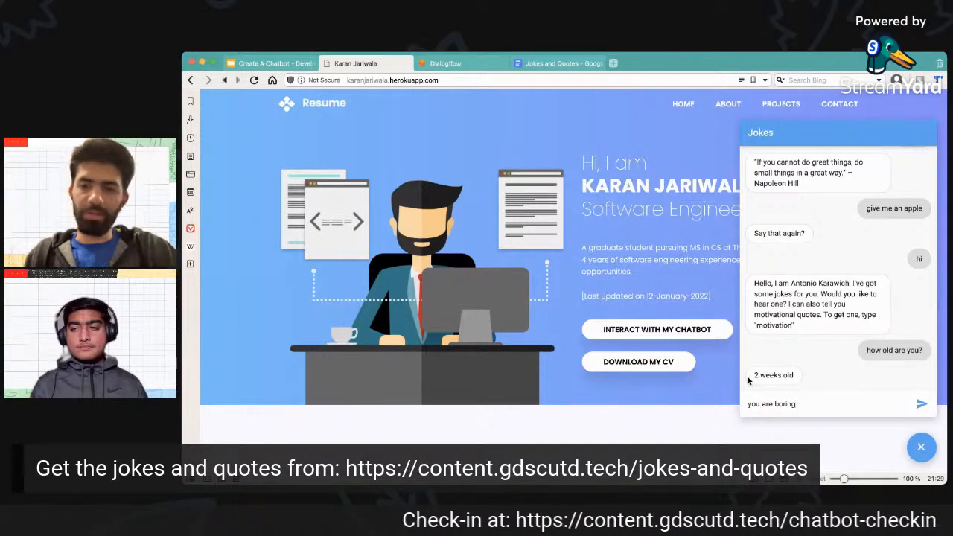
key(Return)
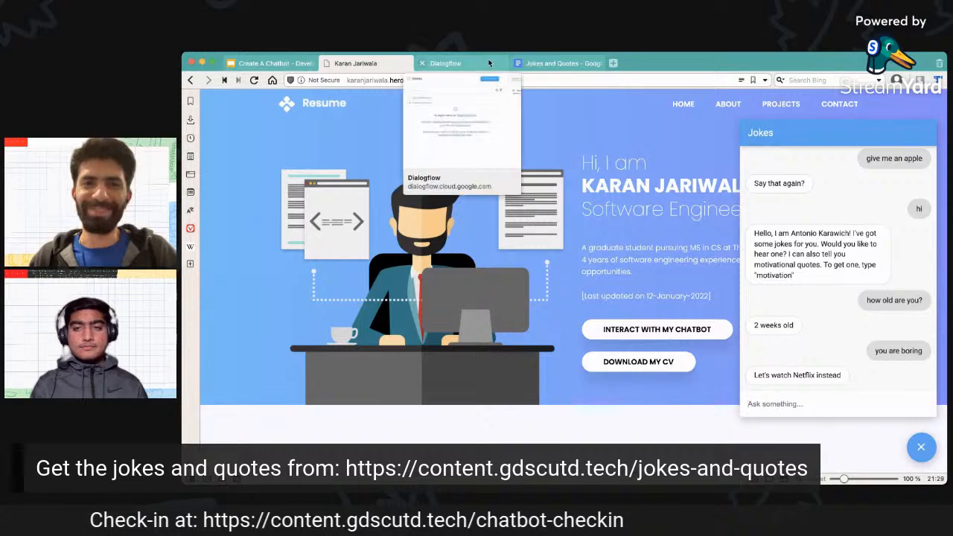
Return to Dialogflow and look over the Small Talk answers plus the agent's Entities and Fulfillment pages.
click(469, 65)
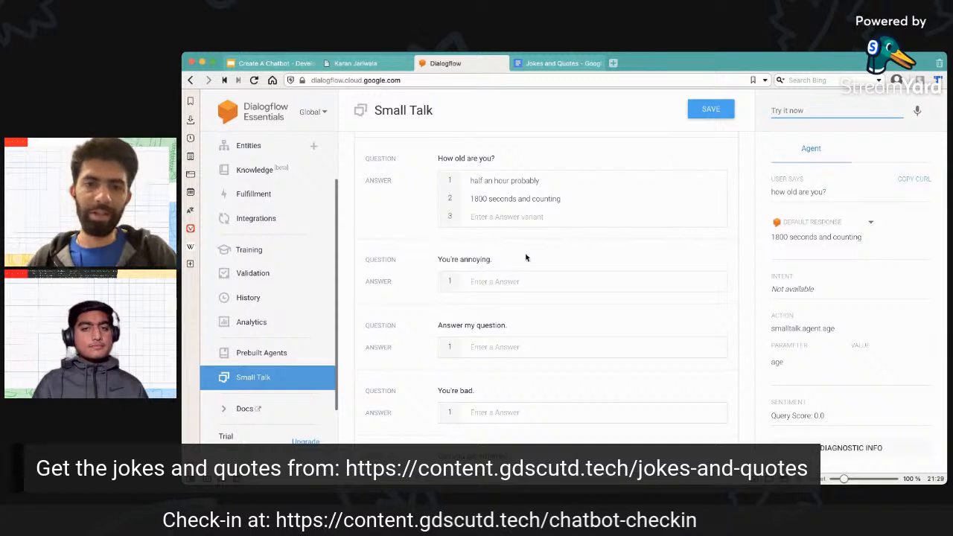
scroll(524, 259, up, 1)
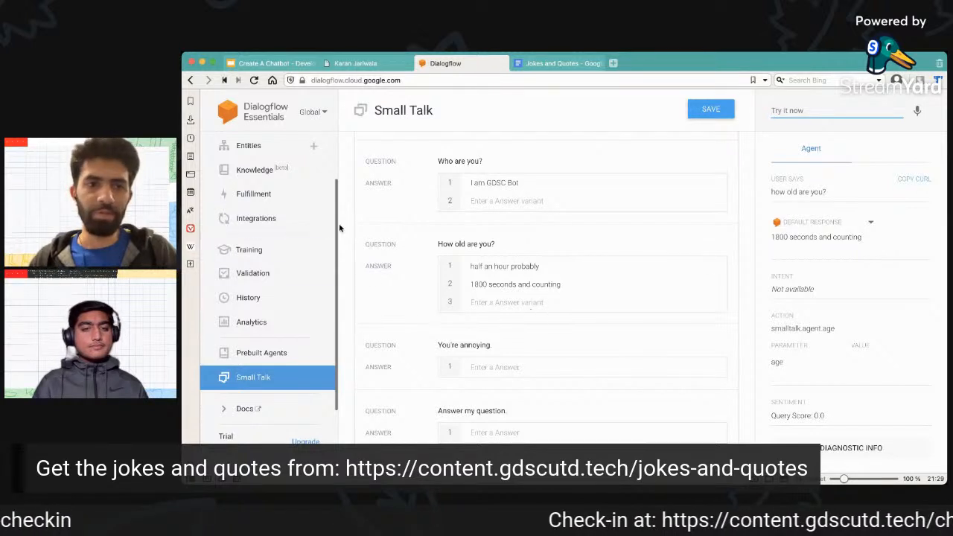
click(252, 144)
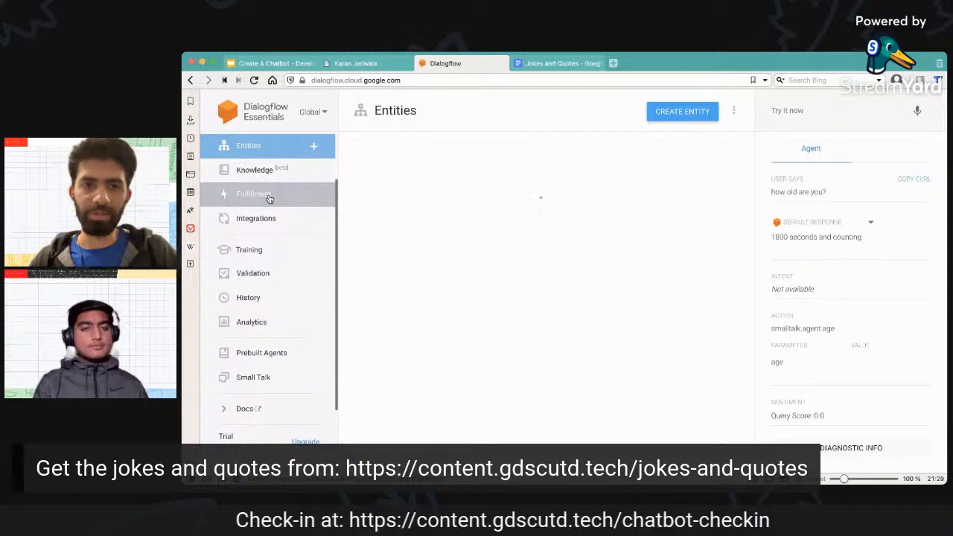
click(270, 197)
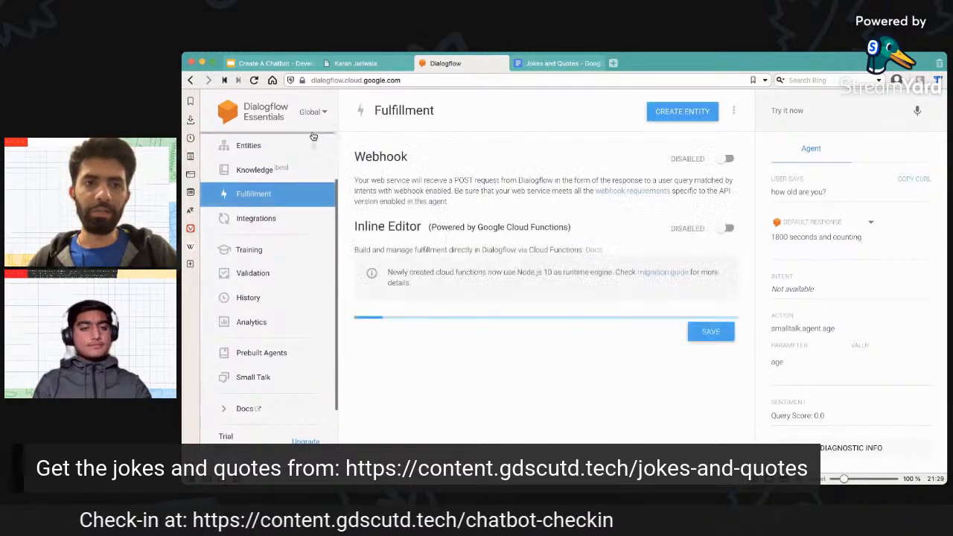
scroll(298, 145, up, 2)
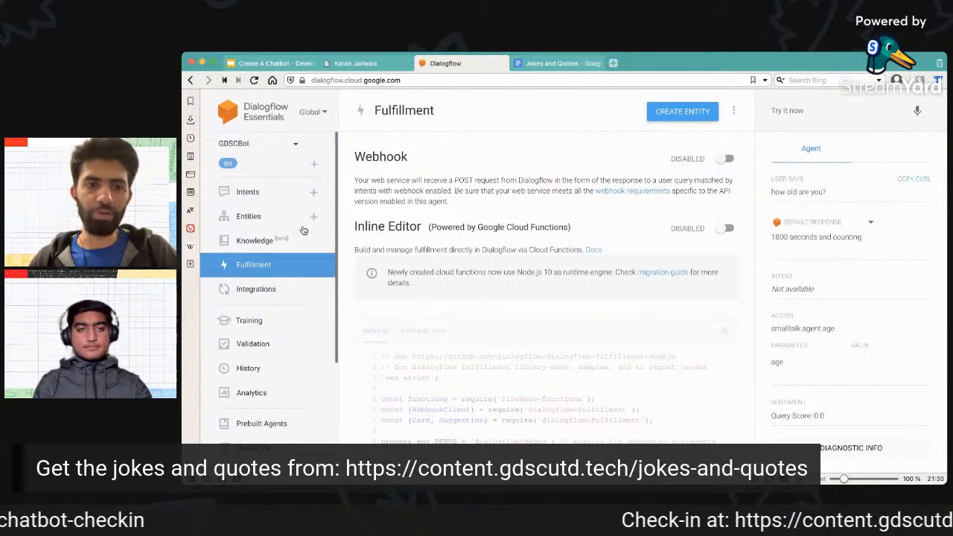
Create a new intent named get-weather in the agent and save it.
click(278, 194)
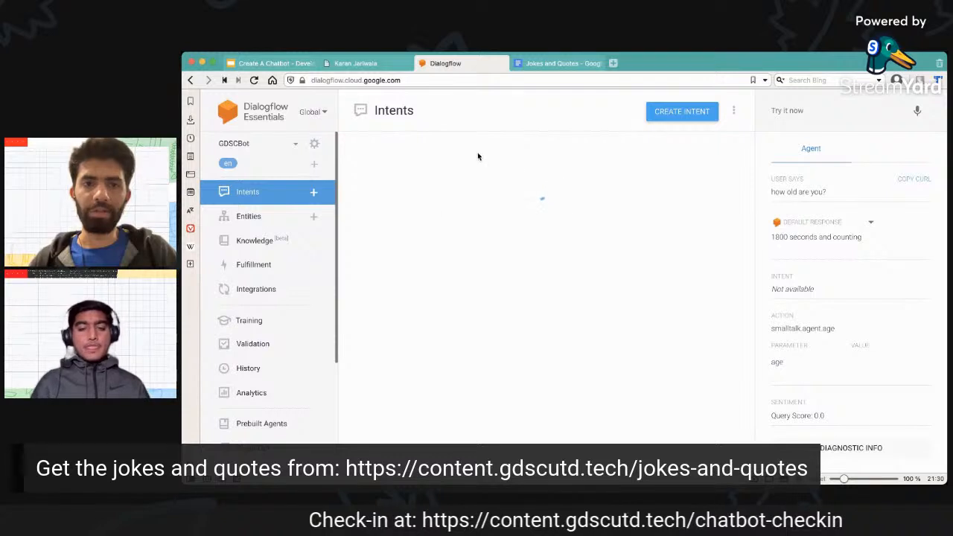
click(458, 156)
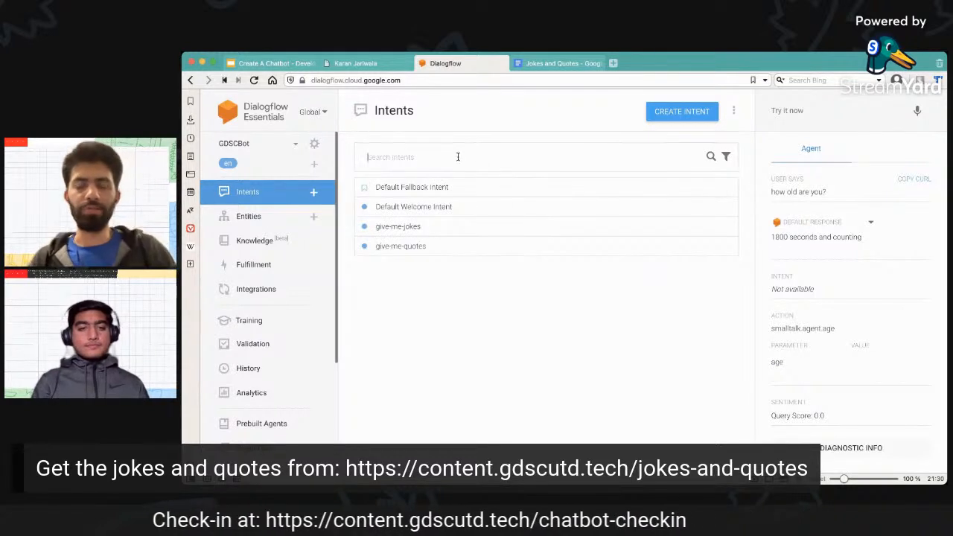
text(get)
key(BackSpace)
key(BackSpace)
key(BackSpace)
click(659, 110)
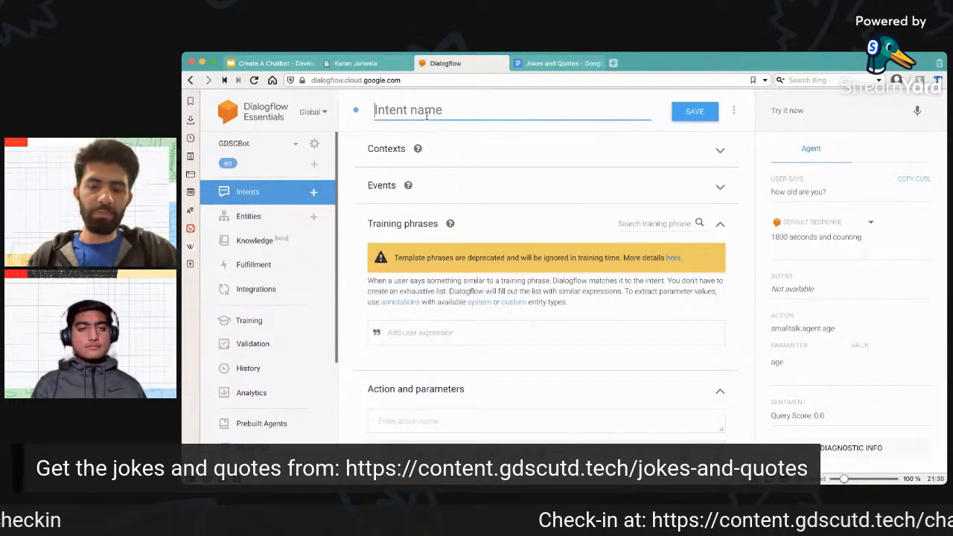
text(get-weather)
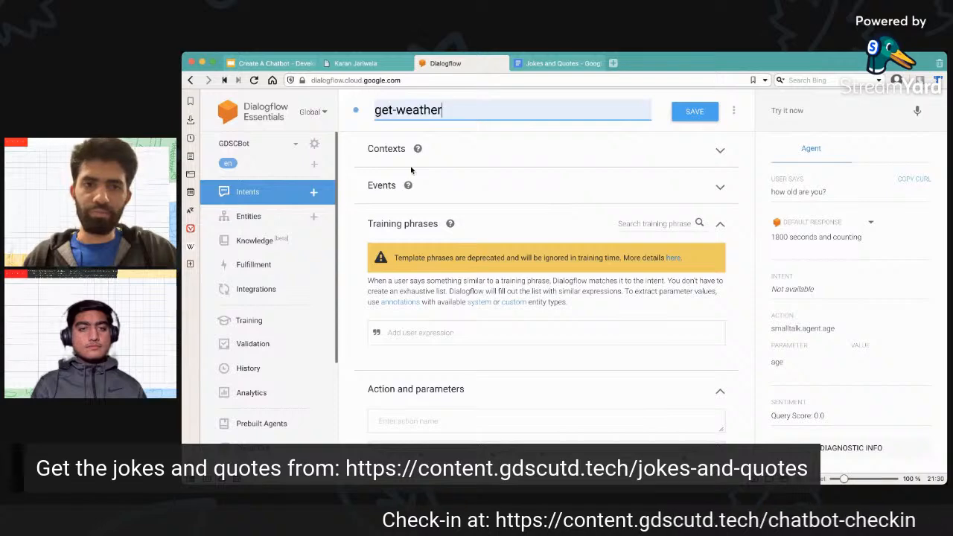
click(694, 115)
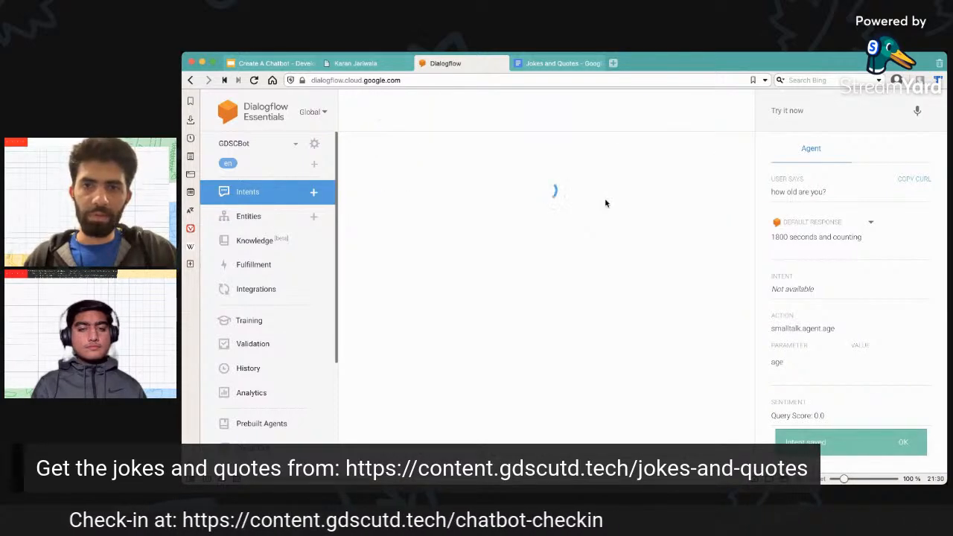
Add the training phrase "how is the weather like?" to the get-weather intent.
scroll(520, 251, down, 4)
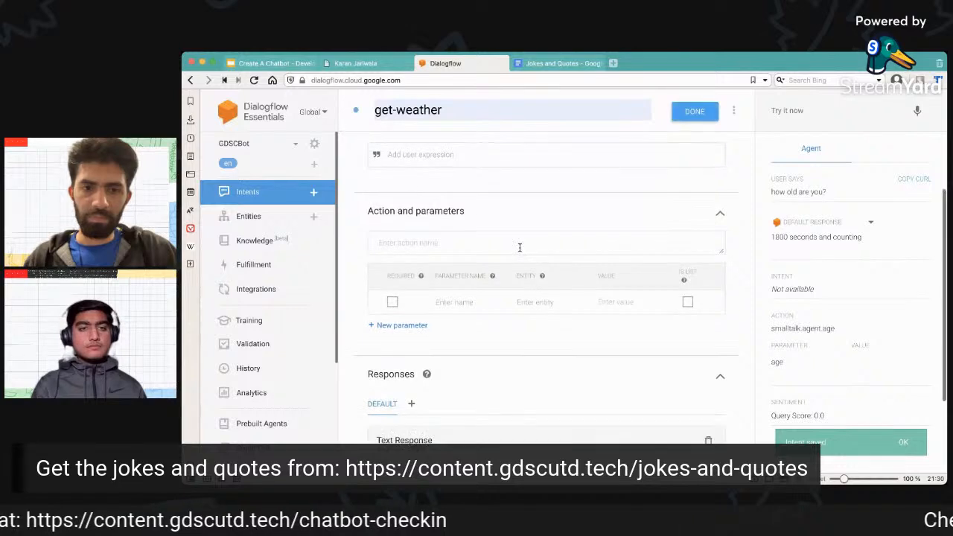
scroll(520, 251, down, 2)
scroll(460, 249, up, 5)
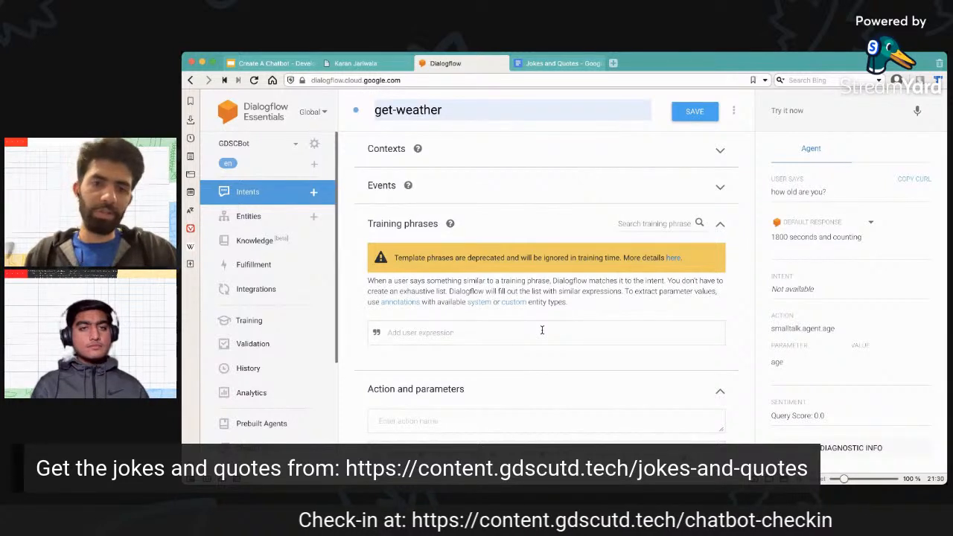
text(g)
text(i)
key(BackSpace)
key(BackSpace)
text(wha)
key(BackSpace)
key(BackSpace)
key(BackSpace)
text(h)
key(BackSpace)
text(how is the weather)
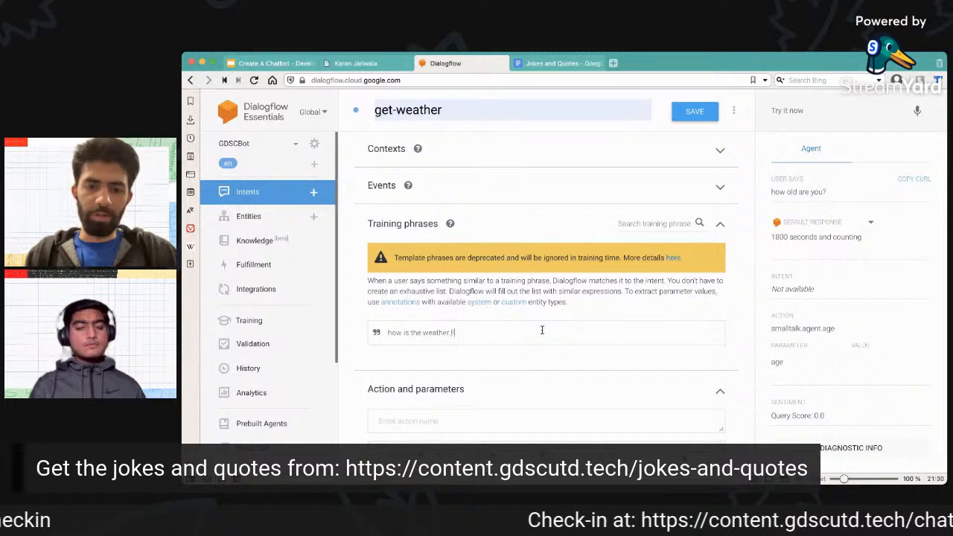
text( like?)
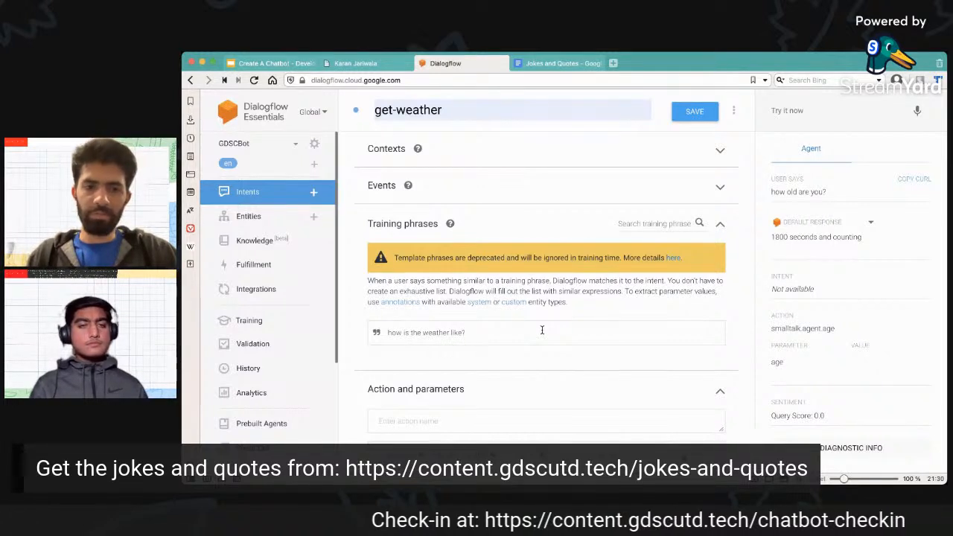
key(Return)
Replace the text of the second training phrase with "how cold is it in Dallas?".
click(531, 368)
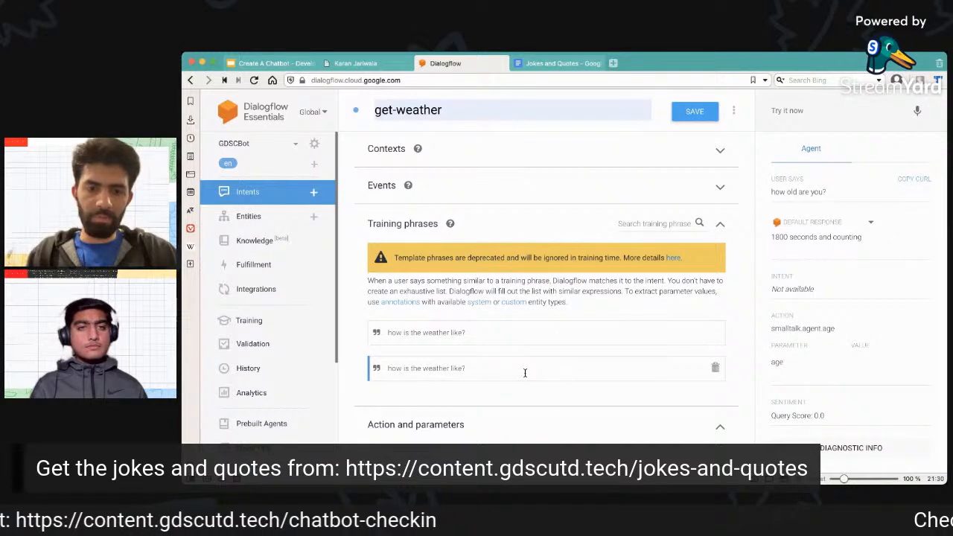
triple_click(525, 373)
text(how d)
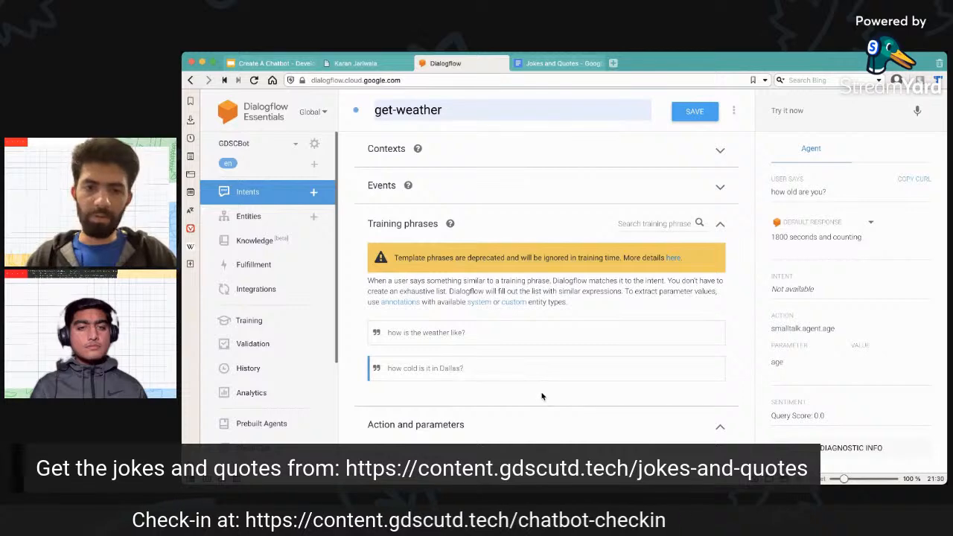
scroll(542, 395, down, 2)
scroll(476, 300, down, 1)
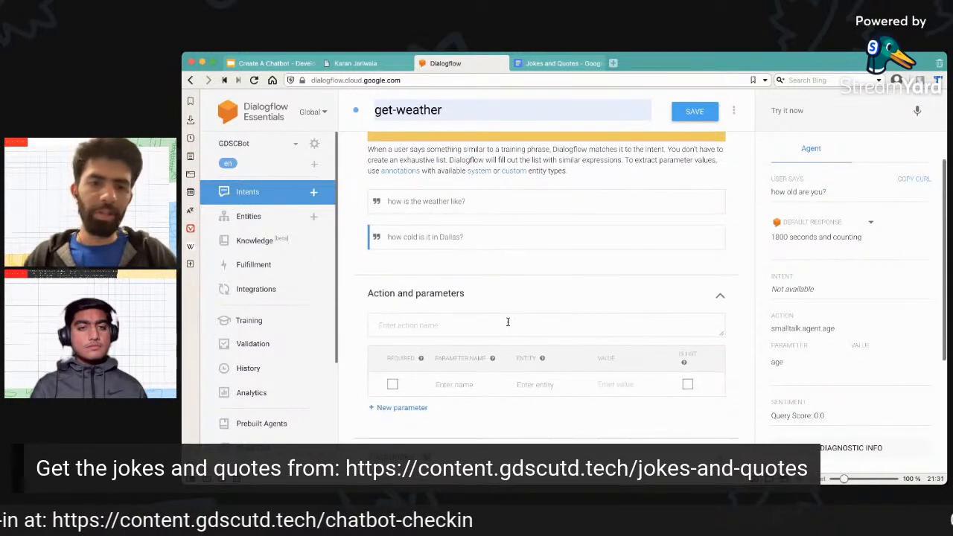
click(532, 384)
text(@s)
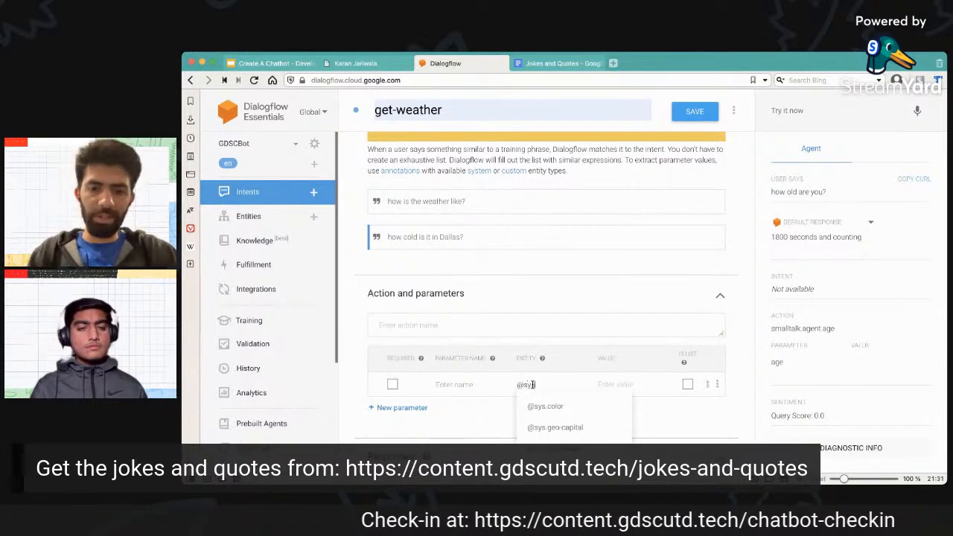
text(ys)
scroll(532, 384, down, 3)
text(.ge)
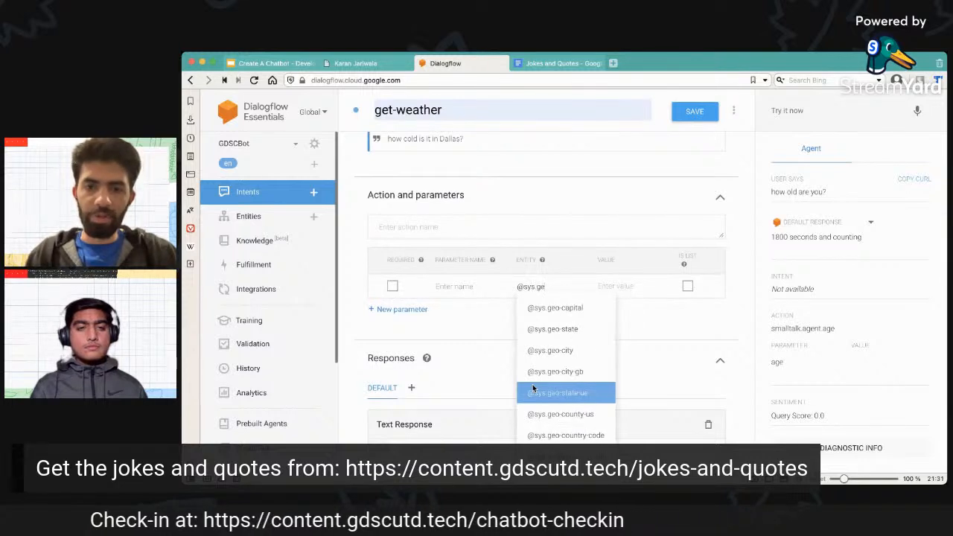
click(558, 350)
click(456, 286)
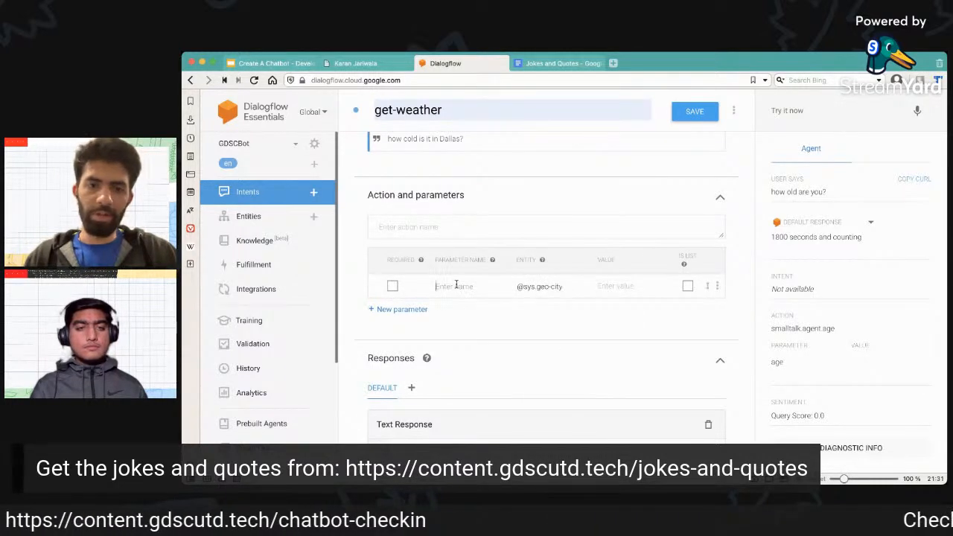
text(city)
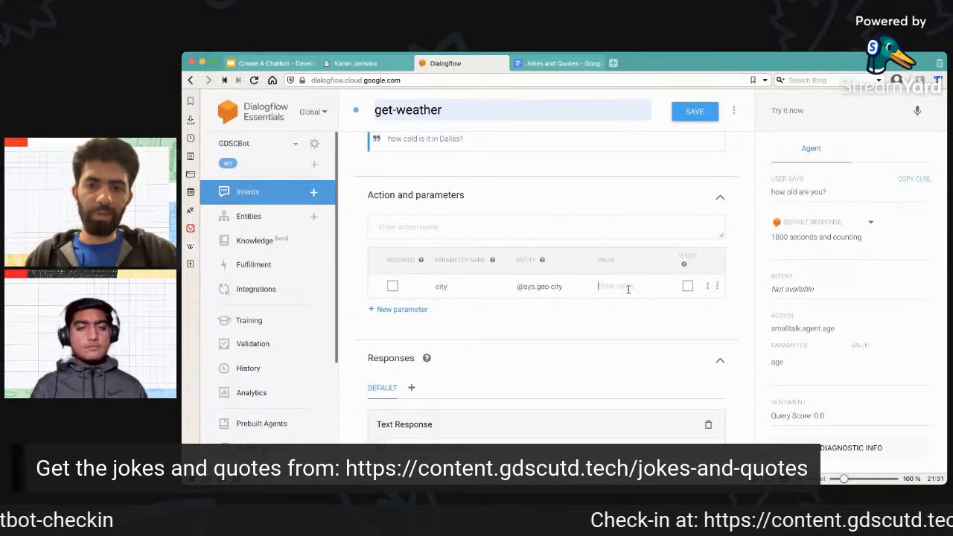
text($city)
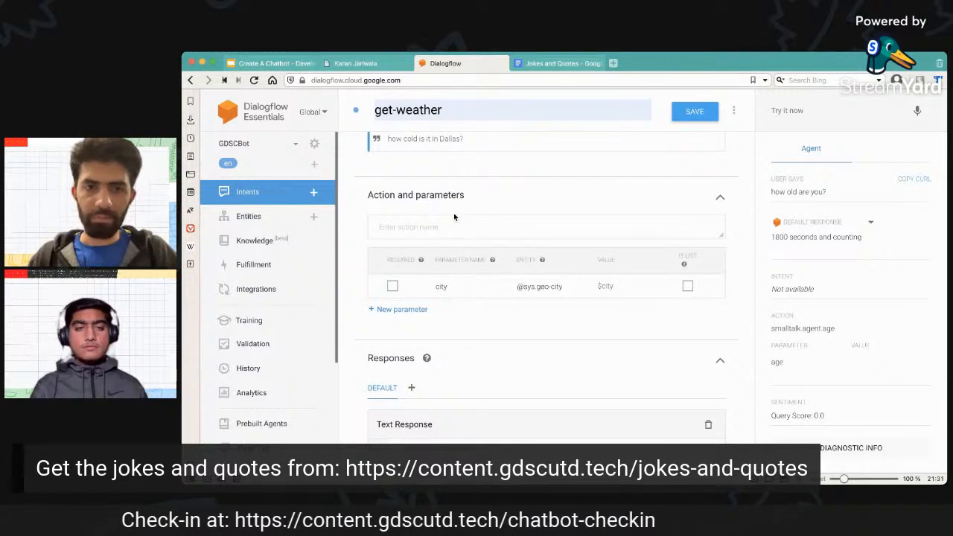
scroll(454, 216, up, 2)
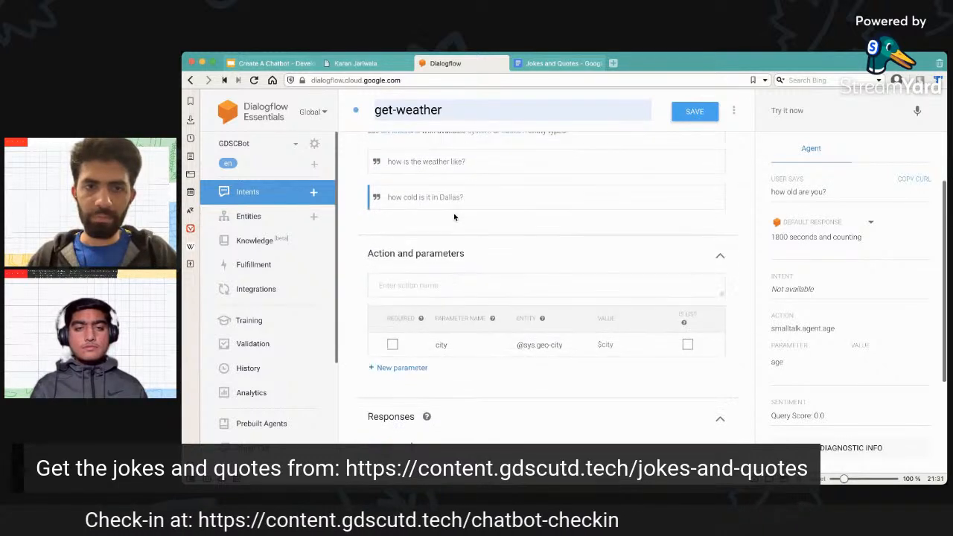
Make the city parameter of the get-weather intent required and give it the prompt "Enter the city name".
click(393, 353)
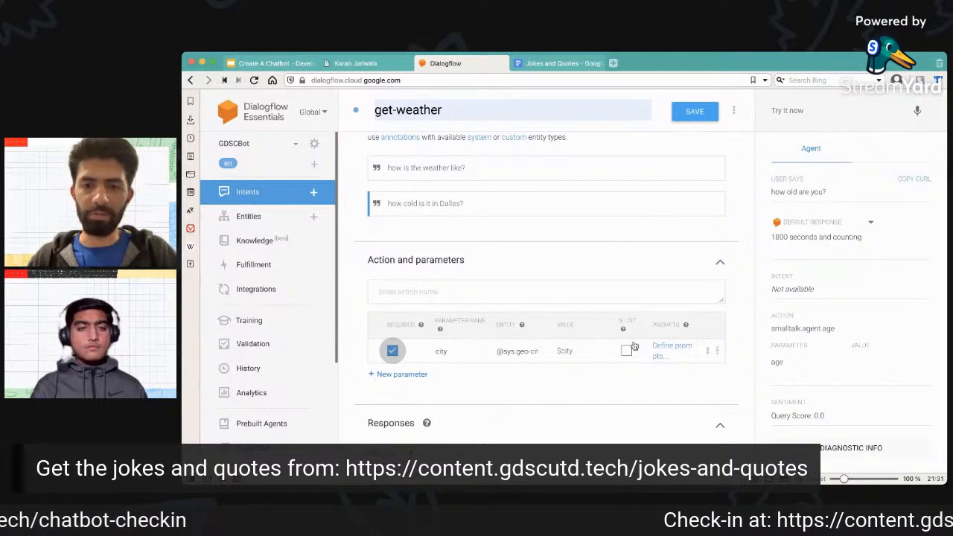
click(677, 349)
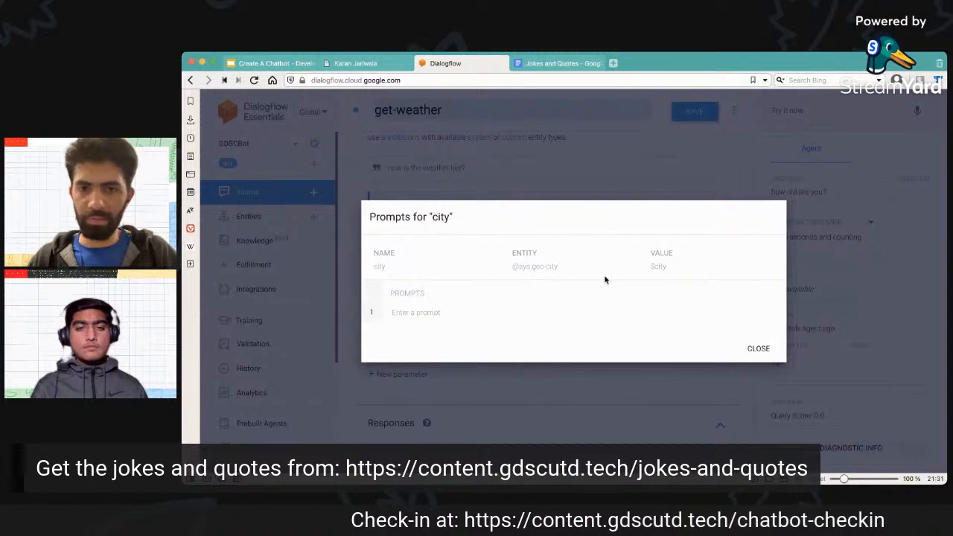
click(425, 314)
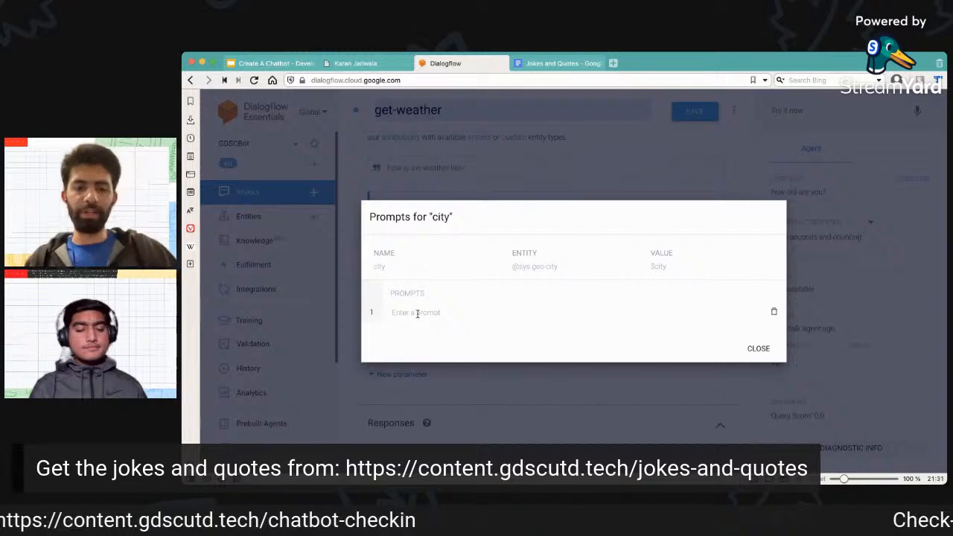
text(Enter )
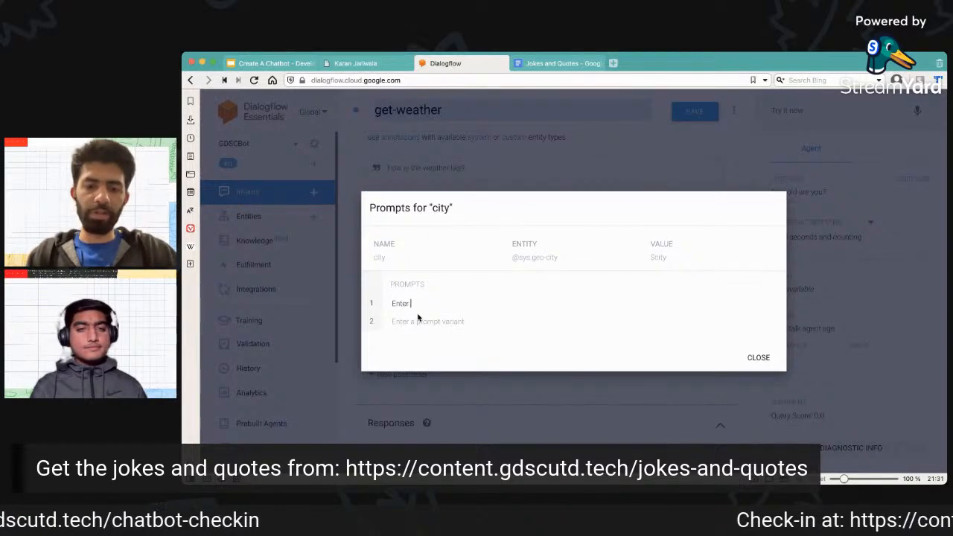
text(you)
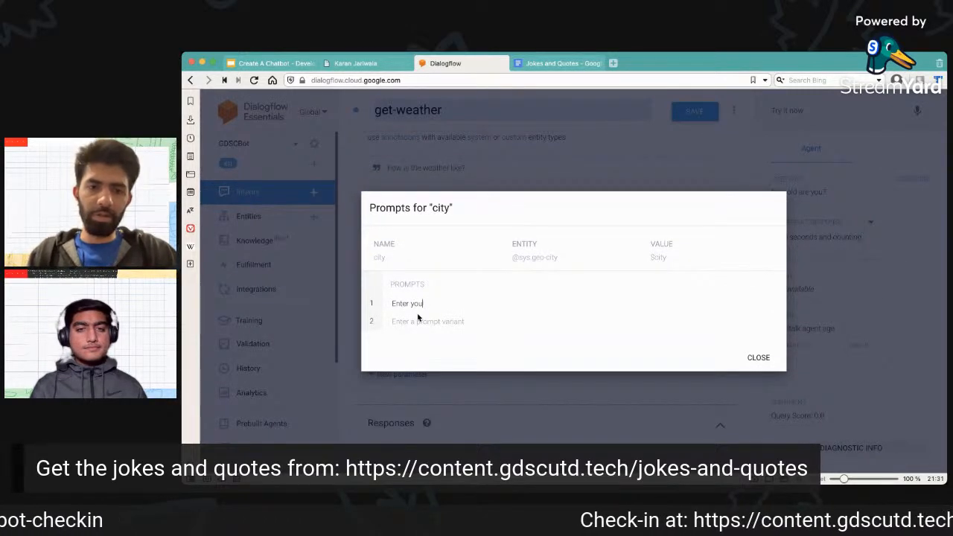
key(BackSpace)
key(BackSpace)
key(BackSpace)
text(the city name)
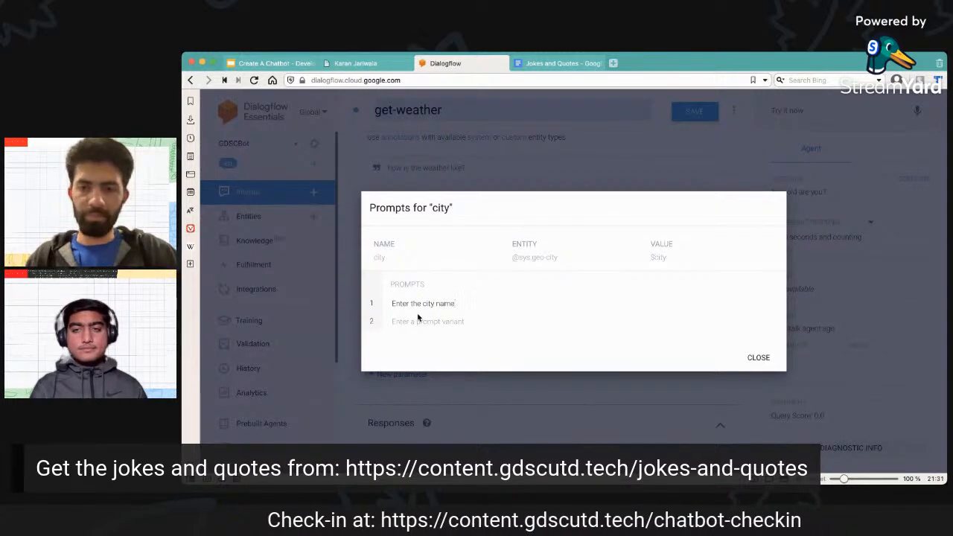
click(758, 358)
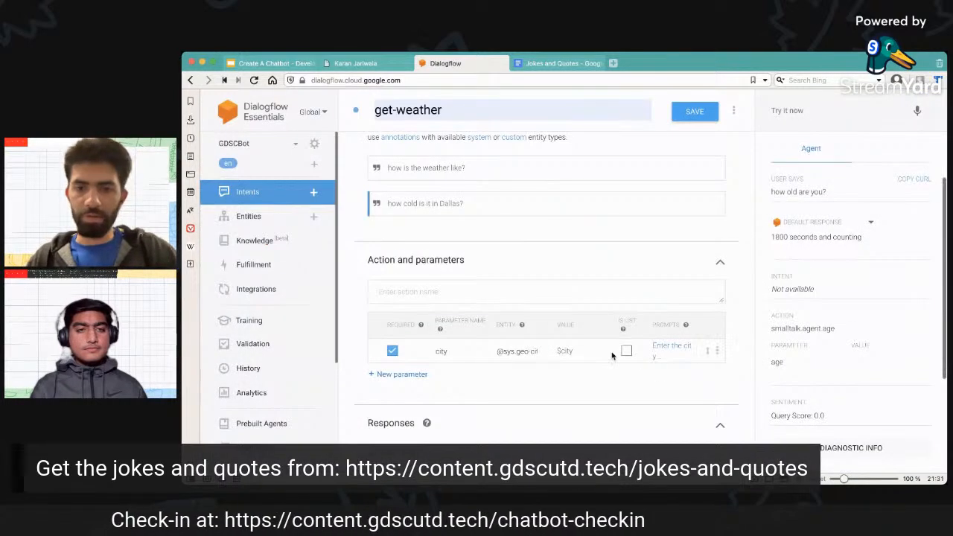
scroll(539, 320, up, 1)
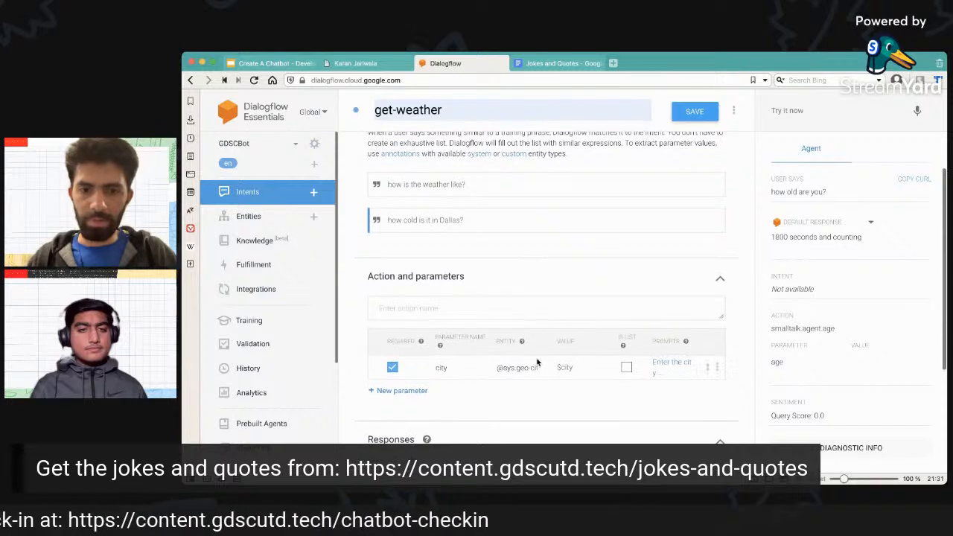
double_click(445, 220)
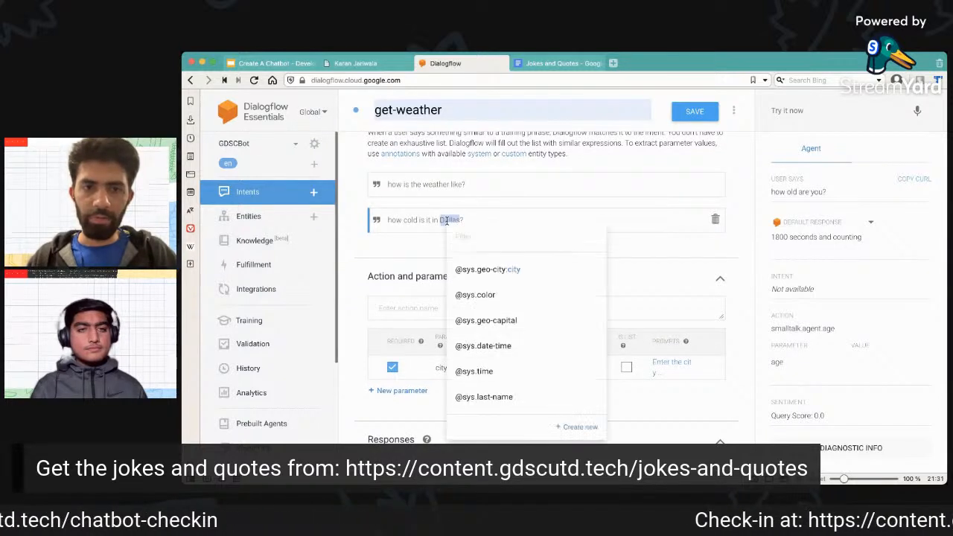
click(493, 269)
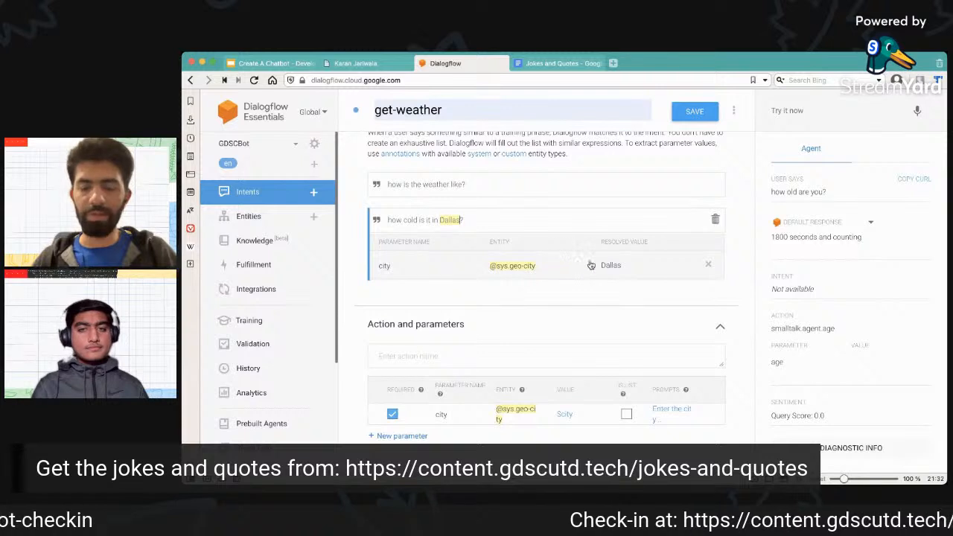
drag(595, 244, 623, 274)
click(631, 276)
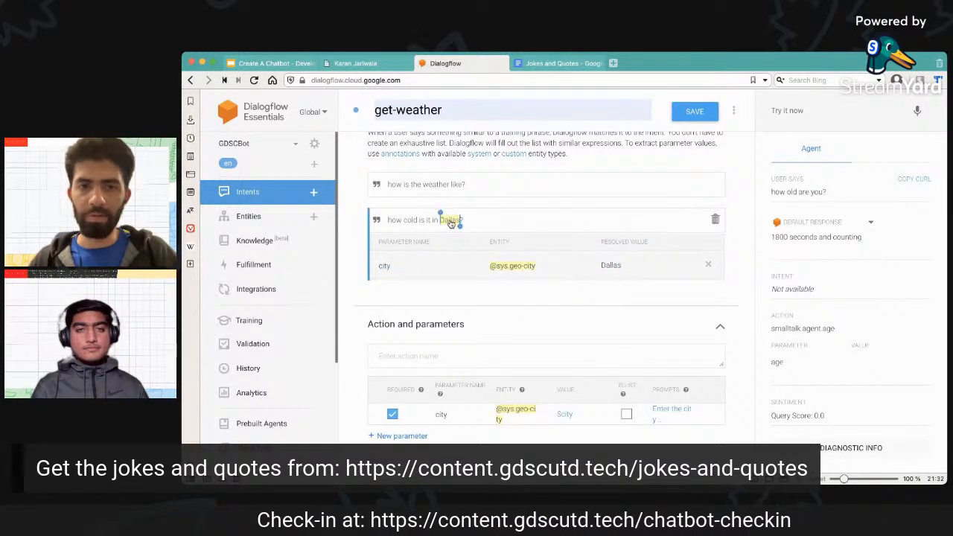
Add the training phrase "tell me the weather in Seattle" to the get-weather intent.
scroll(493, 187, up, 1)
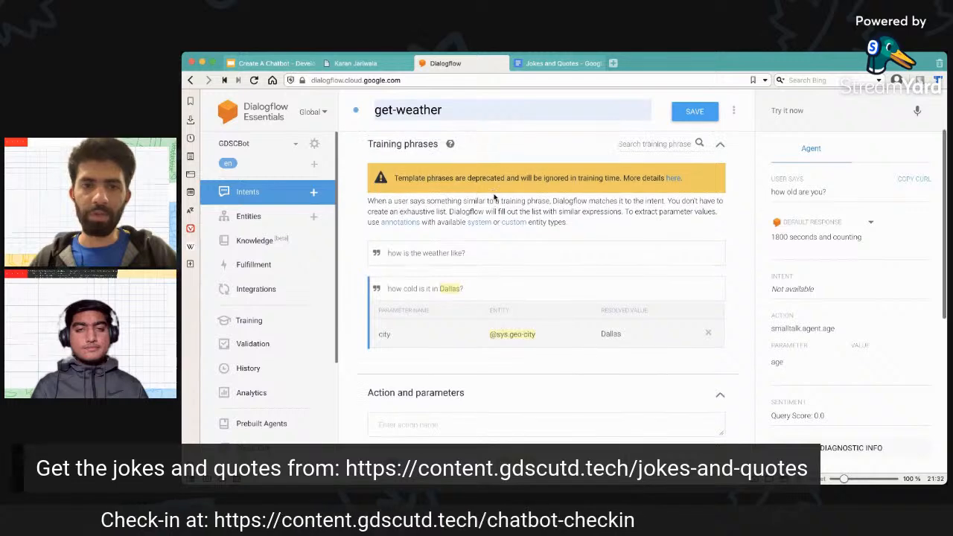
click(495, 252)
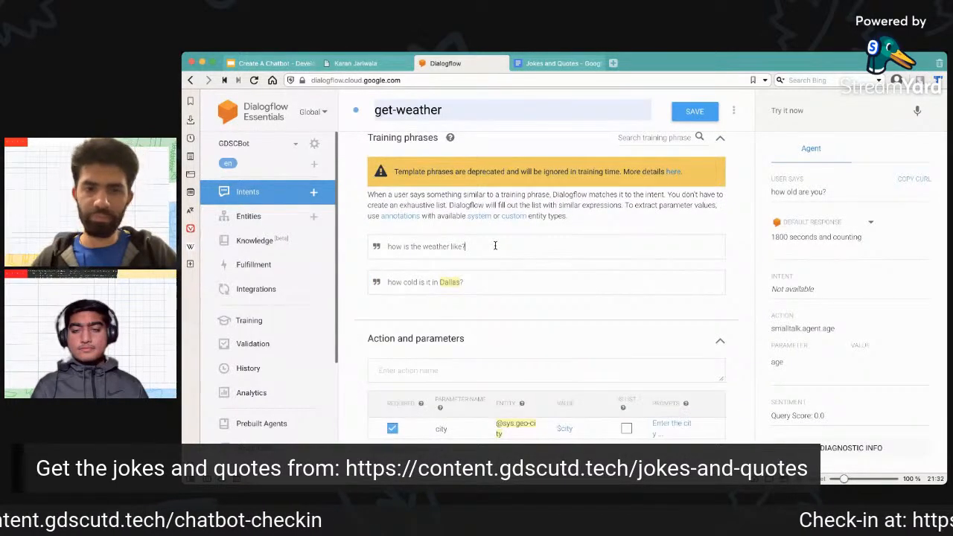
scroll(495, 246, up, 2)
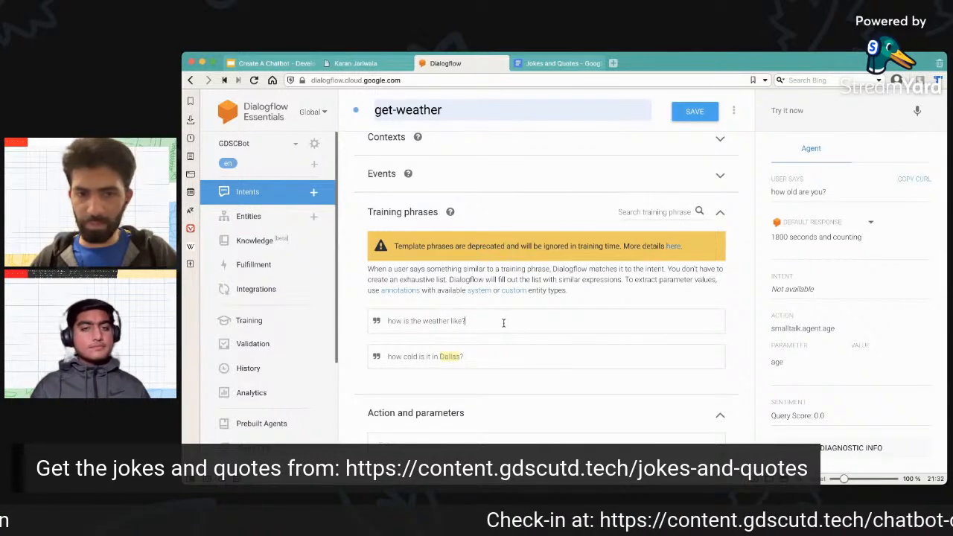
key(Return)
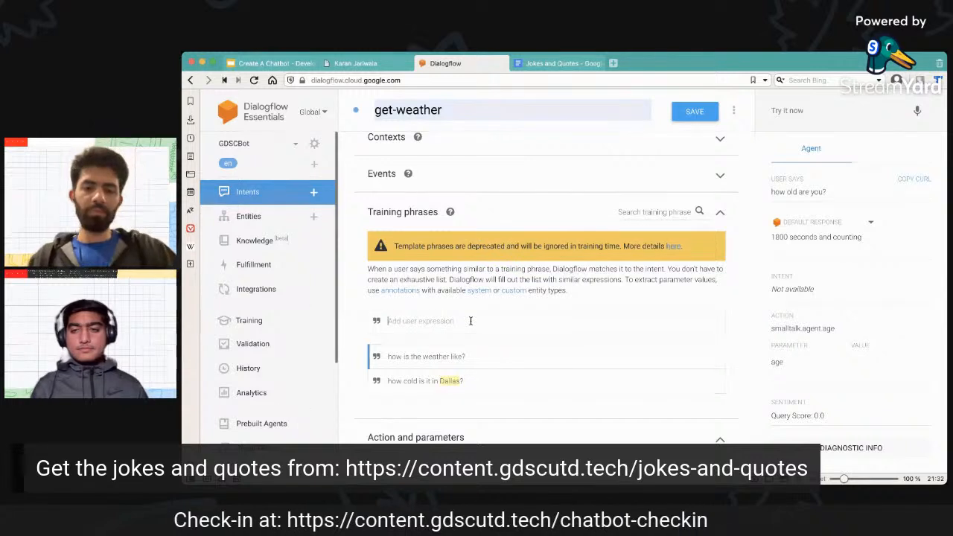
text(tell me the)
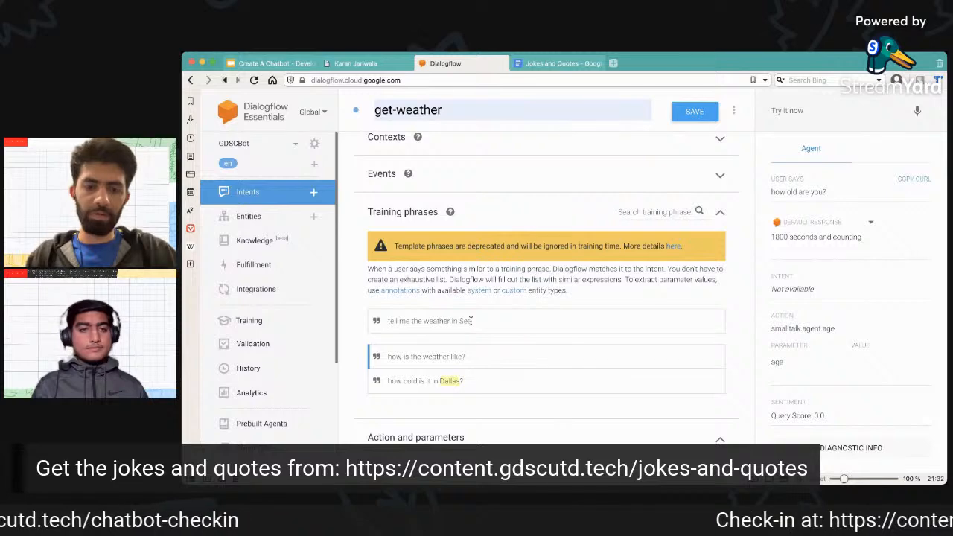
text(weather in Seattle)
key(Return)
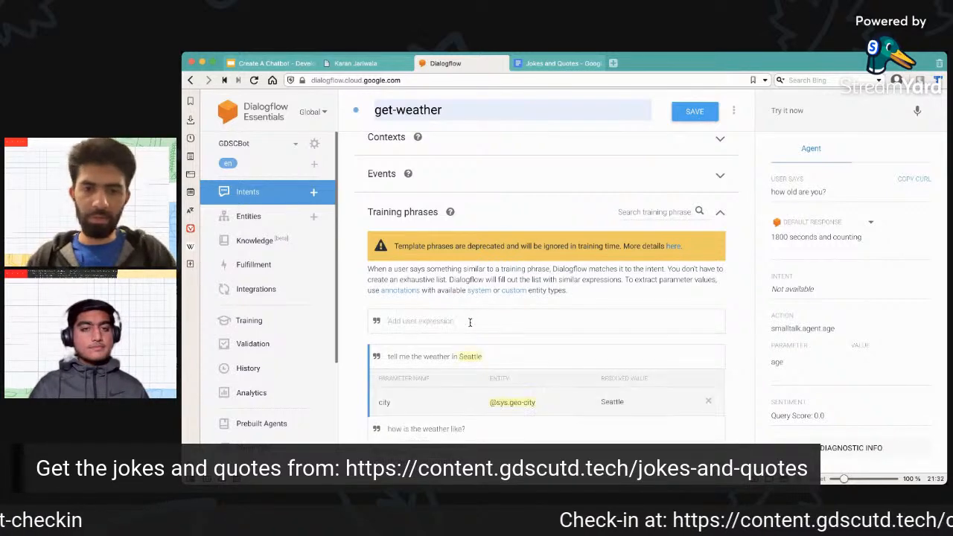
Add the text response "Getting the weather in $city" to the get-weather intent.
scroll(490, 358, down, 2)
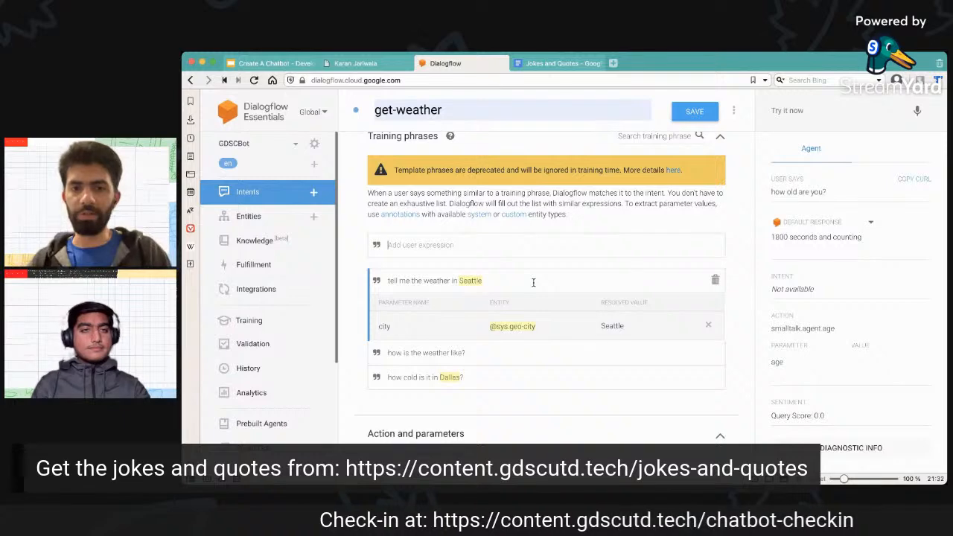
scroll(533, 285, down, 10)
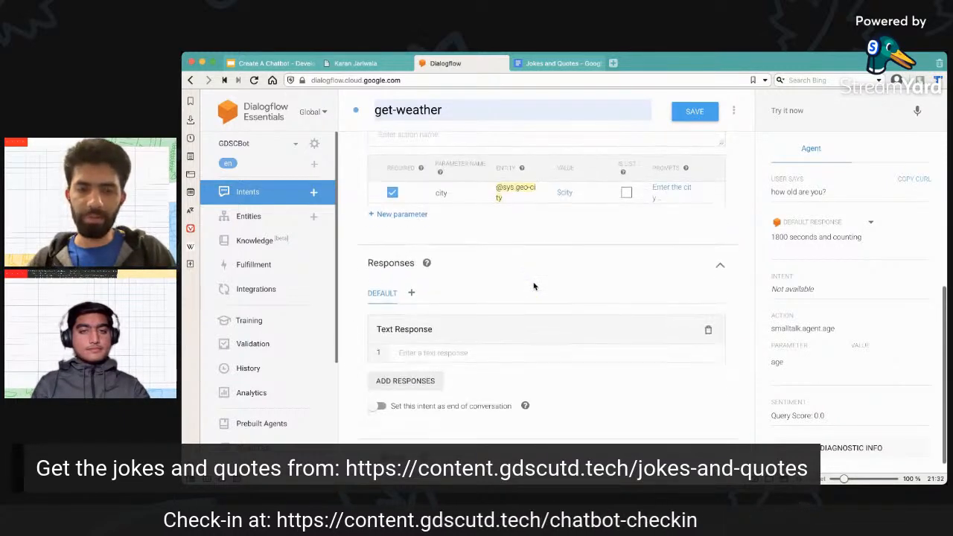
click(497, 354)
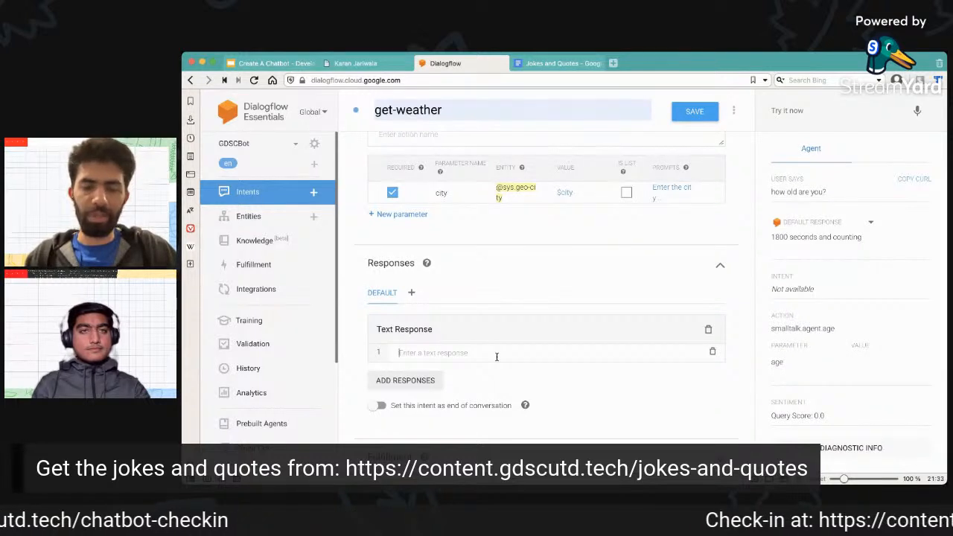
text(Gettin)
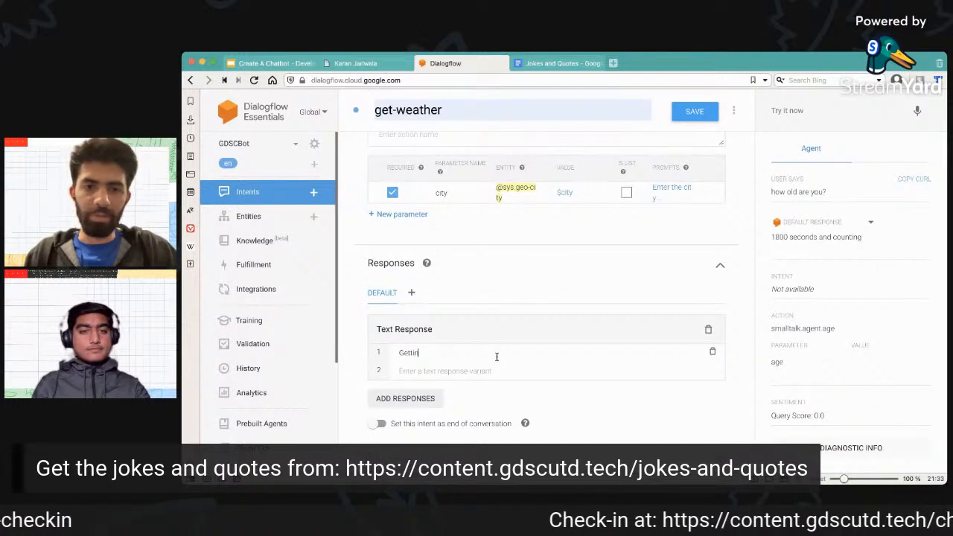
text(g the weather)
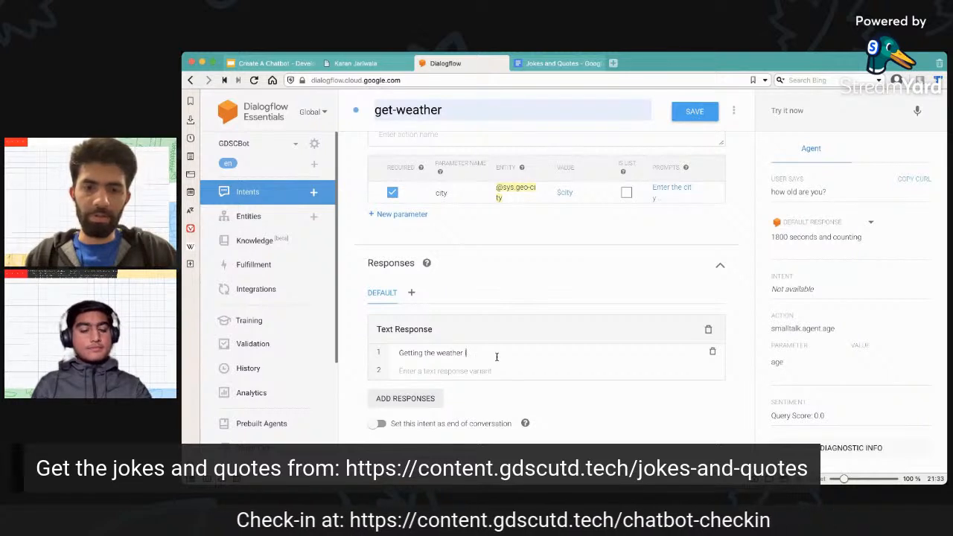
text( in $city)
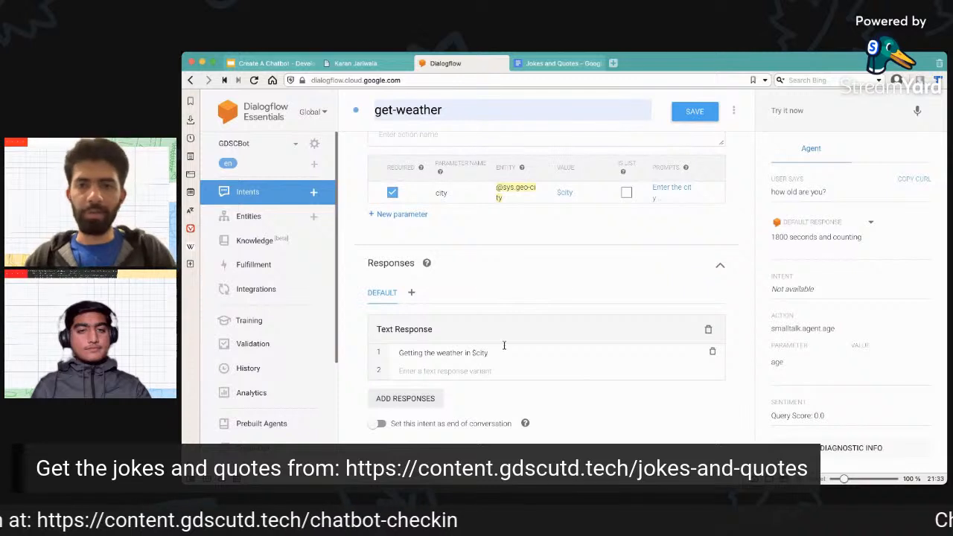
Examine how the city parameter's value relates to the annotated training phrases and the text response, and view the fulfillment options.
drag(575, 194, 557, 195)
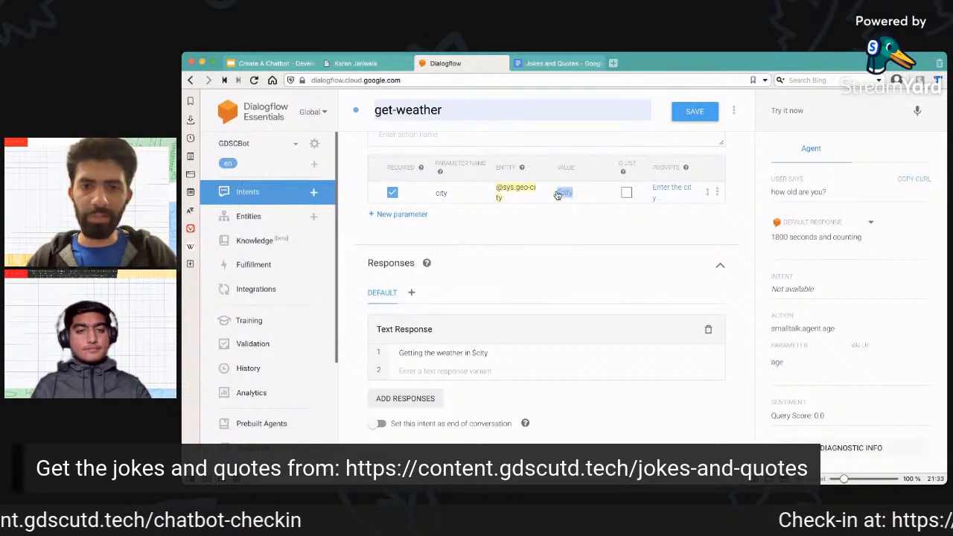
click(554, 217)
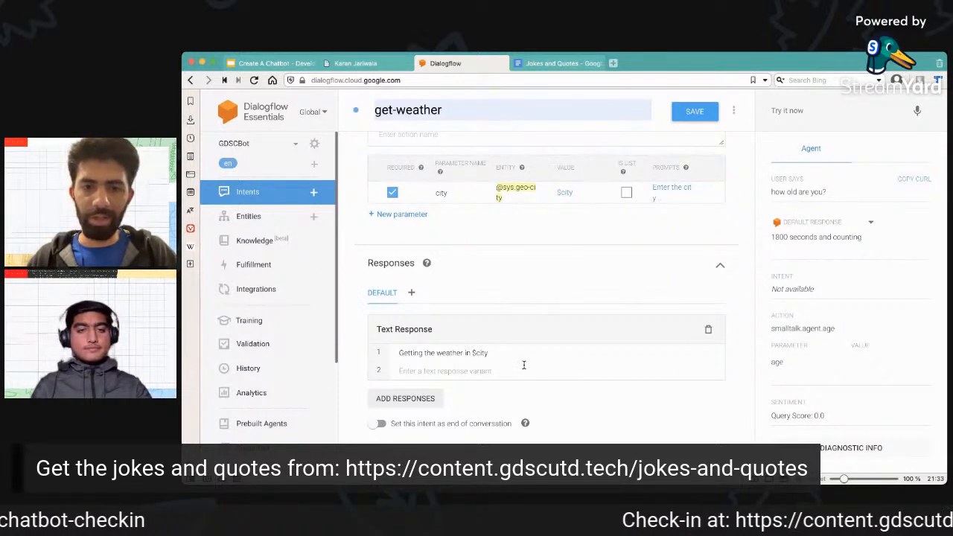
click(502, 352)
scroll(501, 351, up, 1)
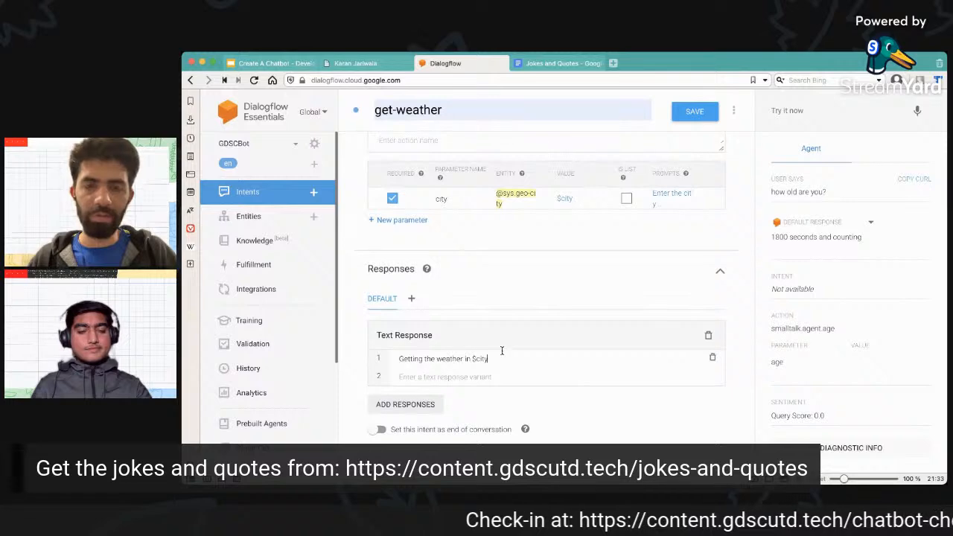
scroll(502, 349, down, 1)
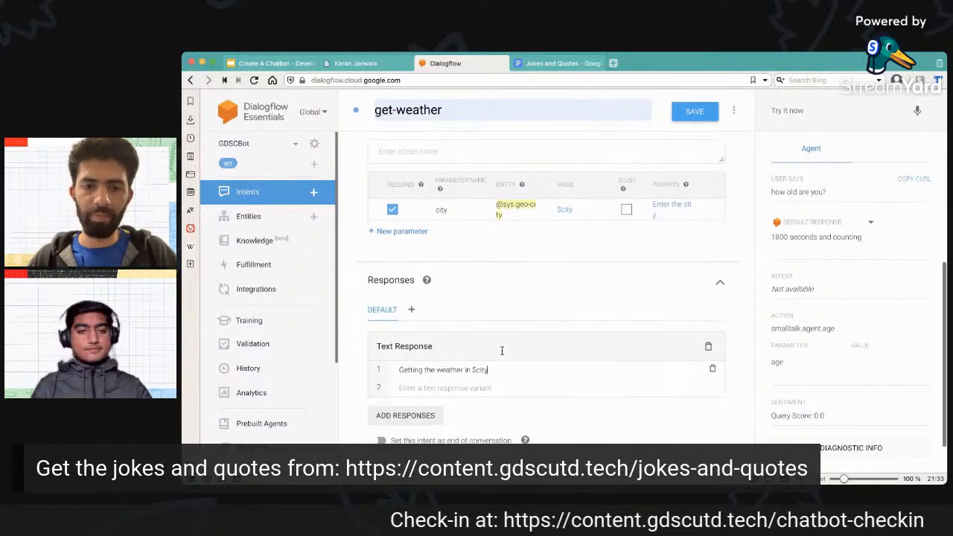
scroll(466, 214, up, 2)
scroll(466, 215, up, 1)
double_click(469, 195)
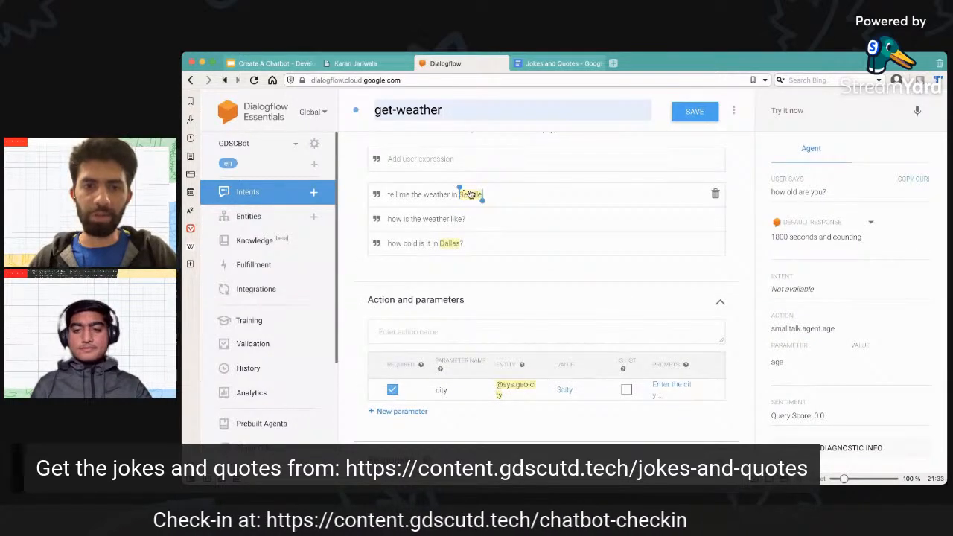
scroll(489, 345, down, 3)
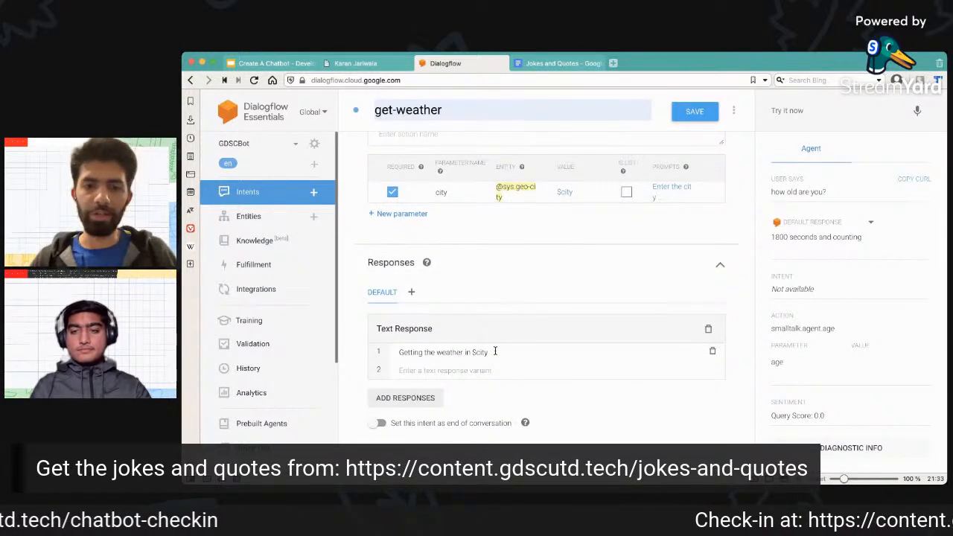
scroll(494, 351, down, 1)
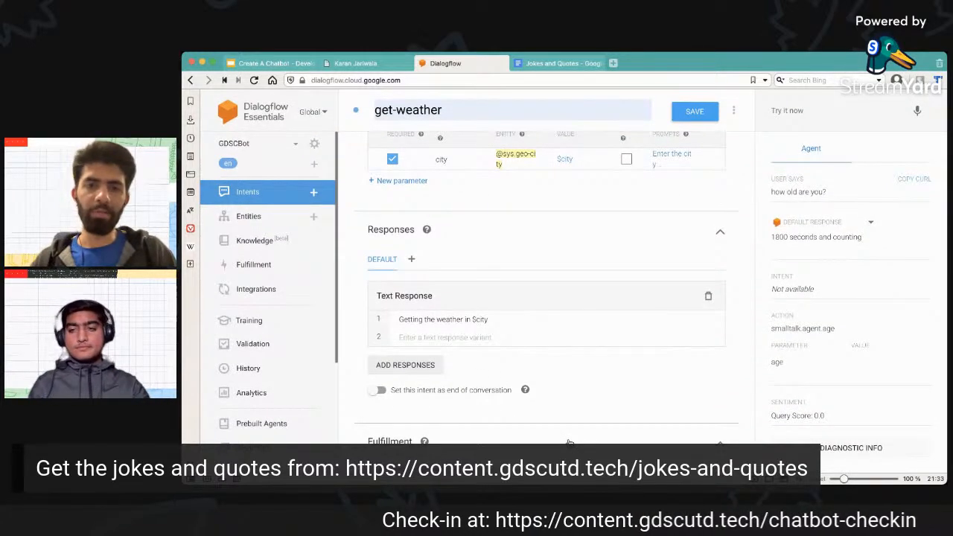
scroll(569, 443, down, 2)
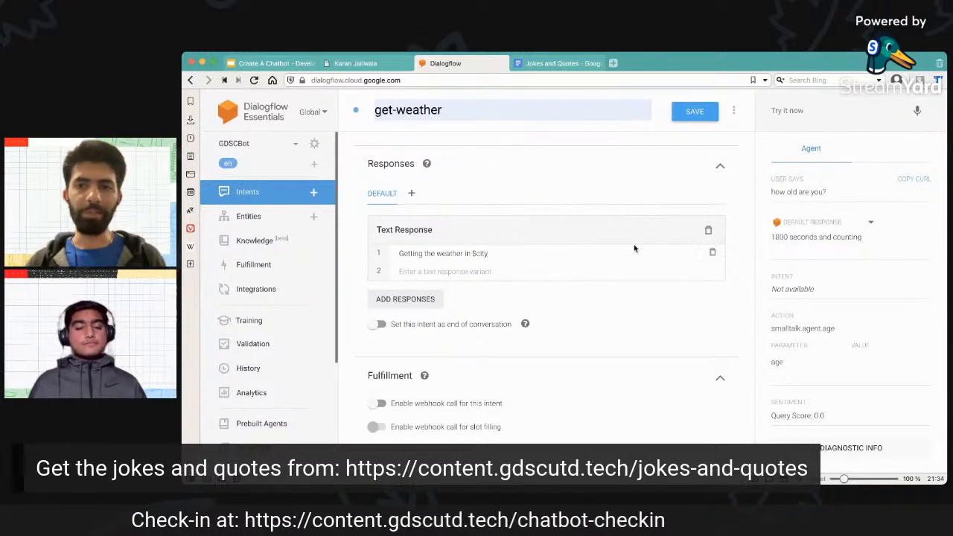
click(802, 110)
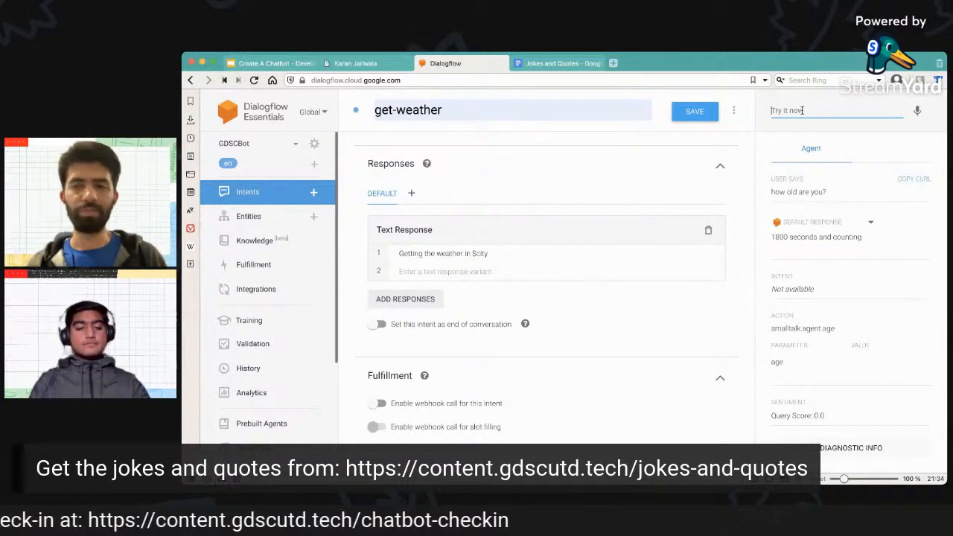
drag(774, 239, 877, 240)
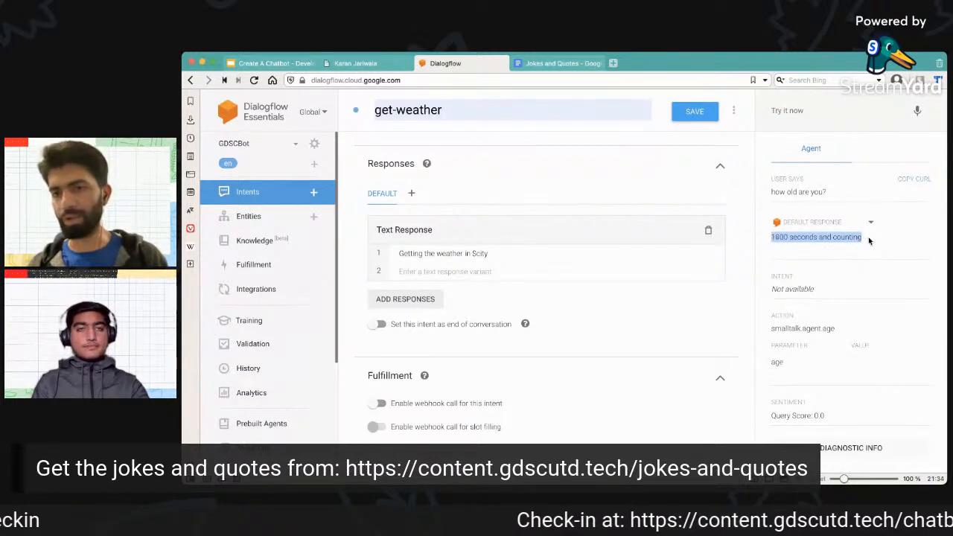
click(740, 239)
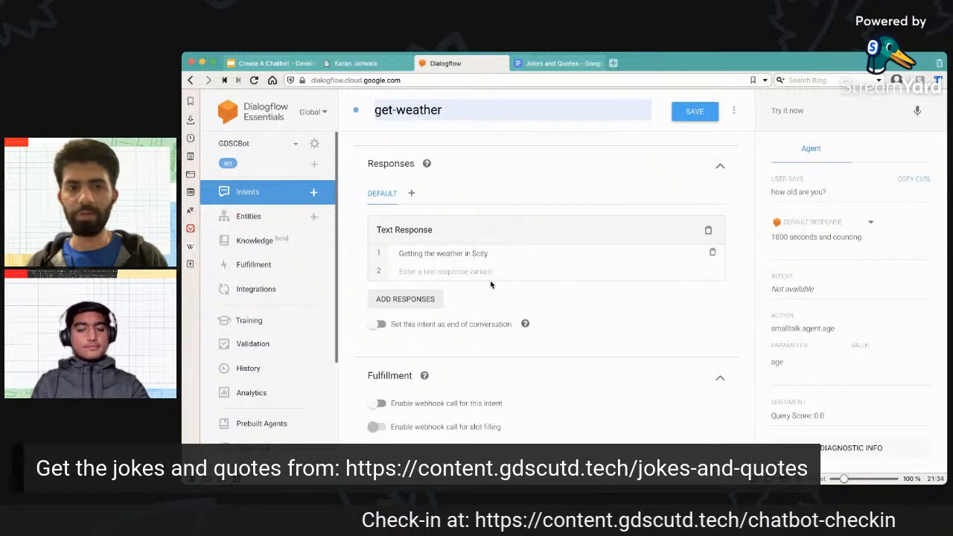
scroll(491, 283, up, 5)
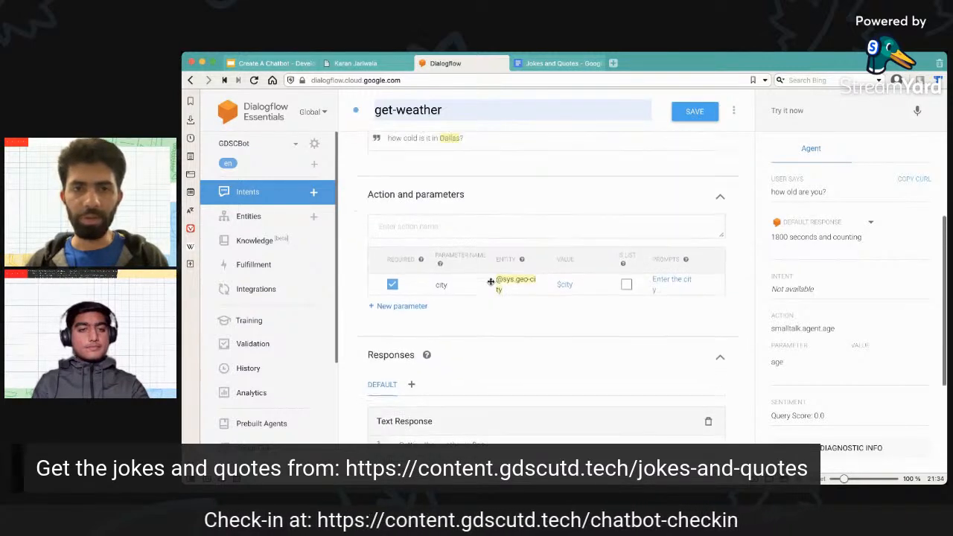
Save the get-weather intent with its training phrases, required city parameter and text response.
scroll(491, 281, up, 1)
click(491, 252)
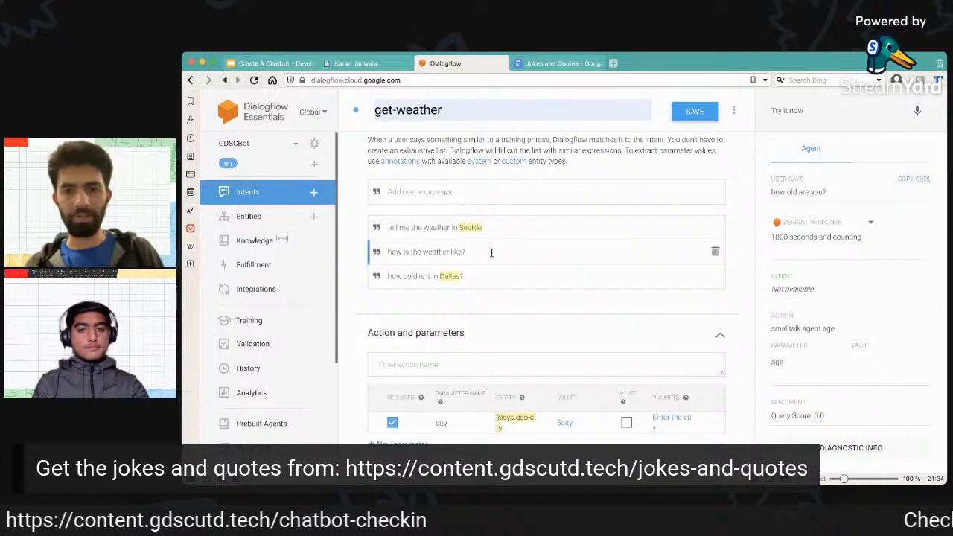
click(697, 117)
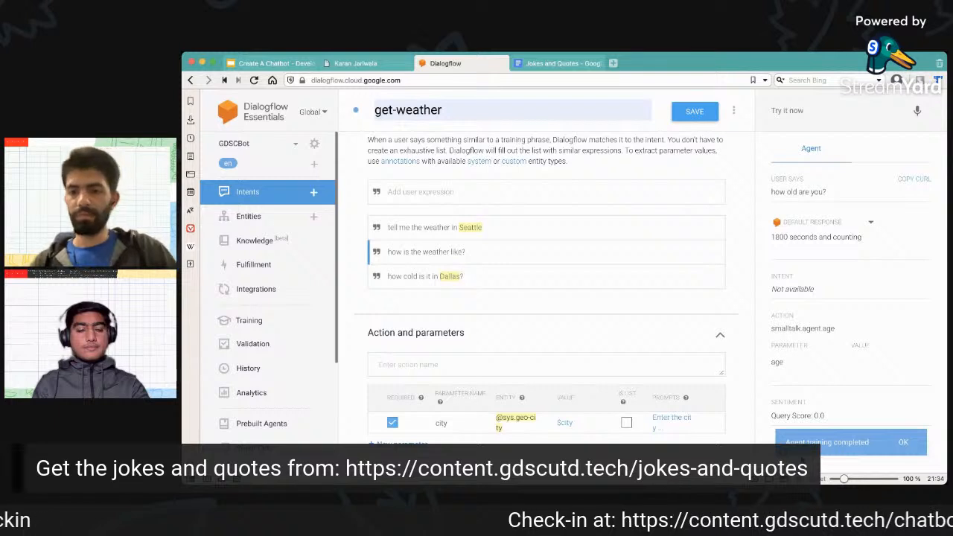
Test the agent with "tell me the weather in Dallas" and compare its reply with the city parameter and the $city text response.
click(794, 108)
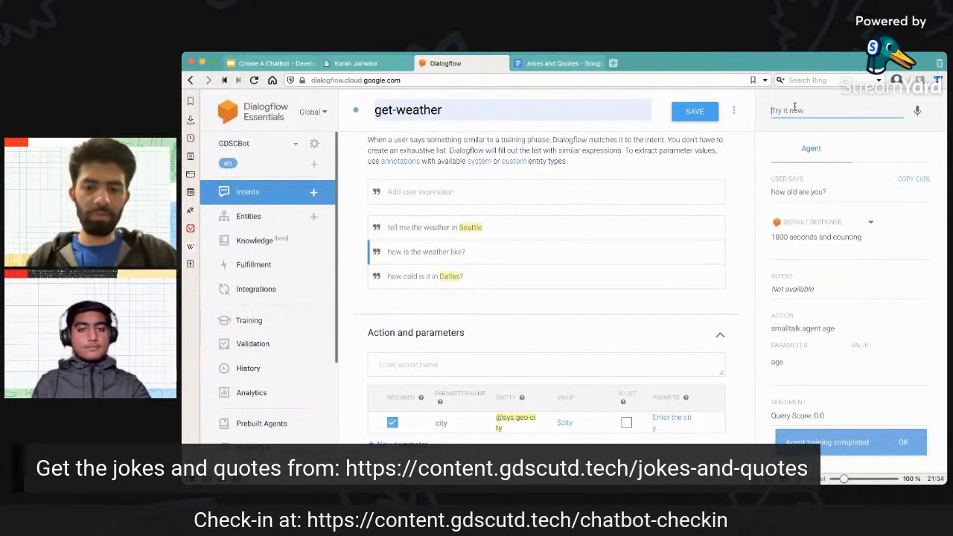
text(tell me the weather in)
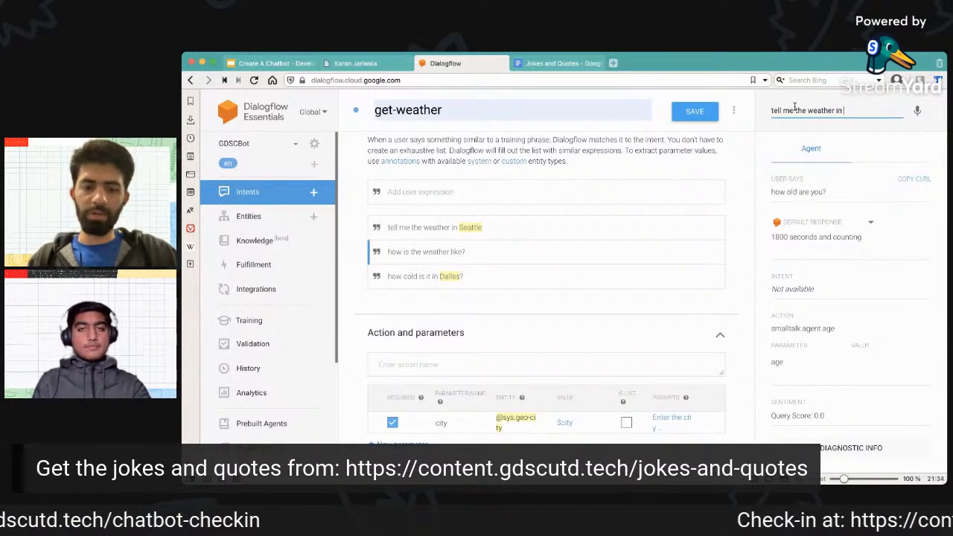
text( Dallas)
key(Return)
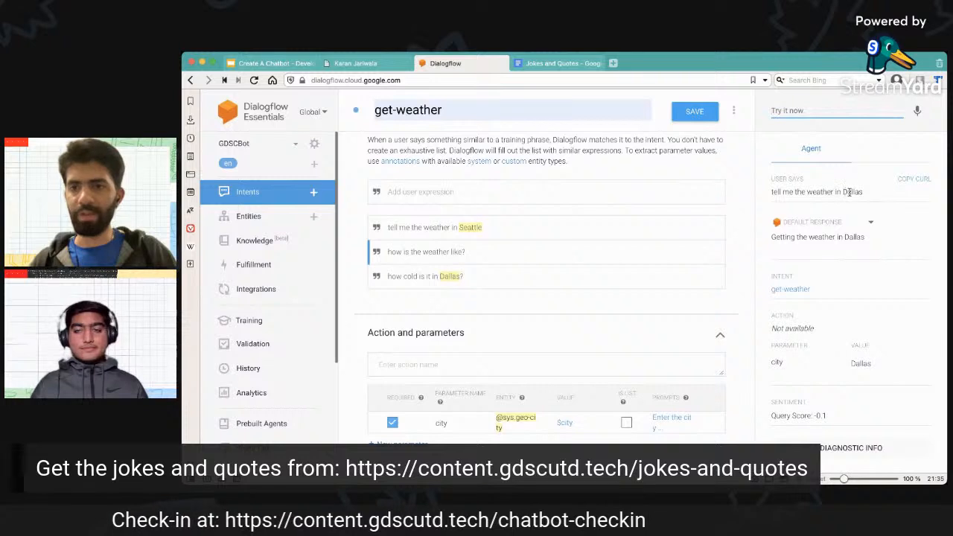
drag(843, 192, 893, 196)
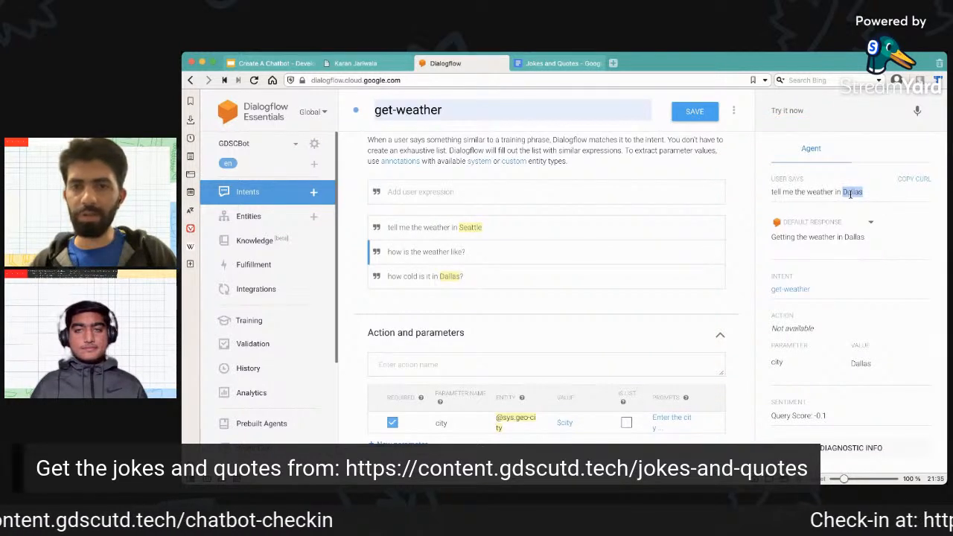
scroll(511, 357, down, 2)
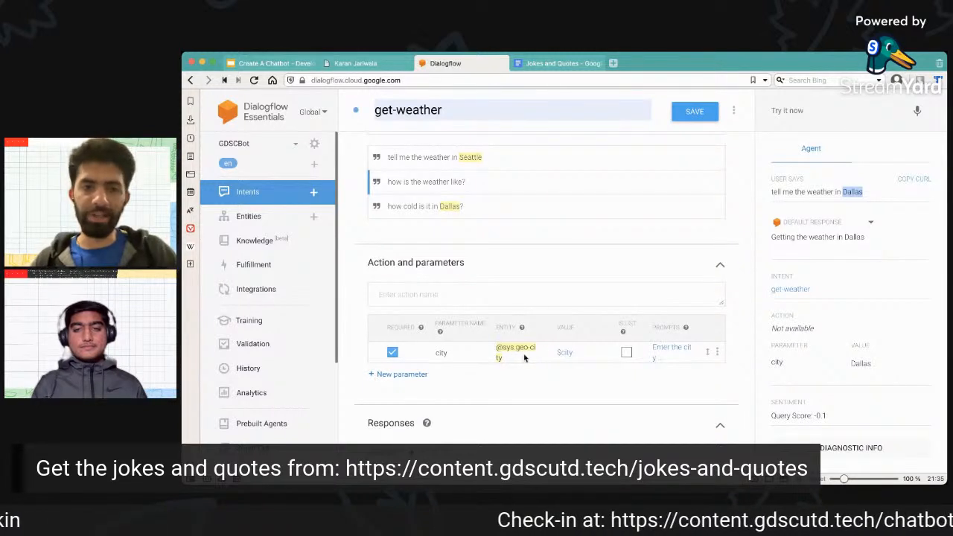
scroll(521, 357, down, 3)
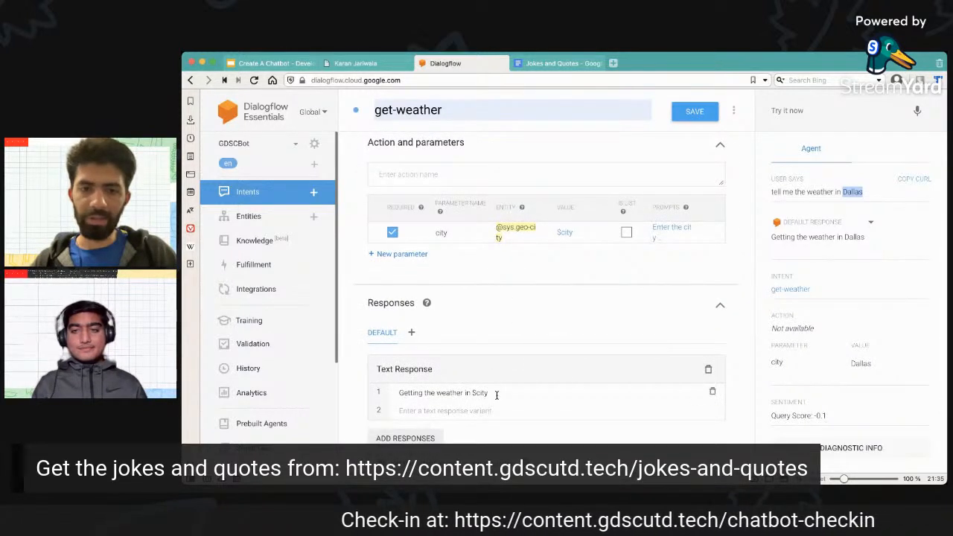
drag(471, 393, 493, 394)
click(492, 394)
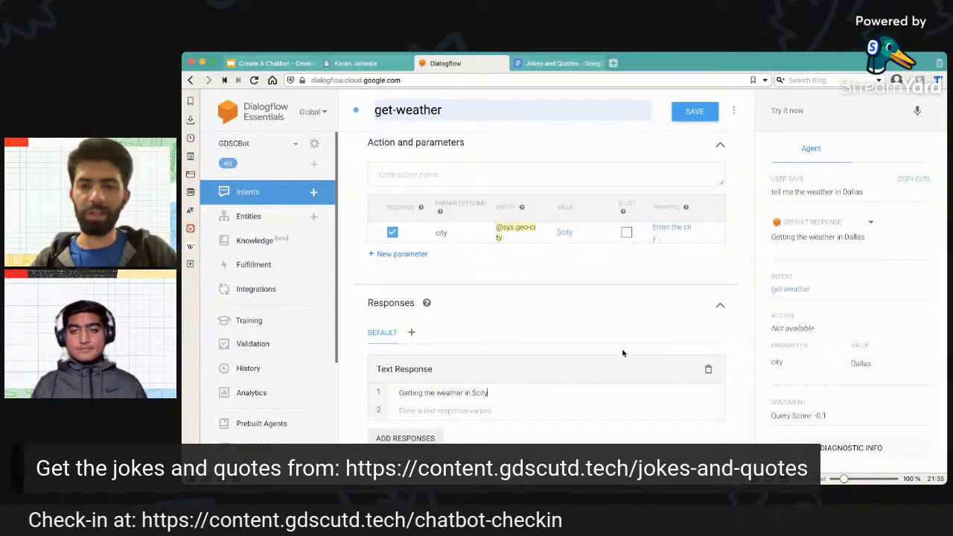
Test the agent with "tell me the weather in Austin" and compare the city in its reply with the intent's parameter and response.
scroll(624, 353, up, 3)
scroll(623, 353, up, 3)
click(819, 112)
text(tell)
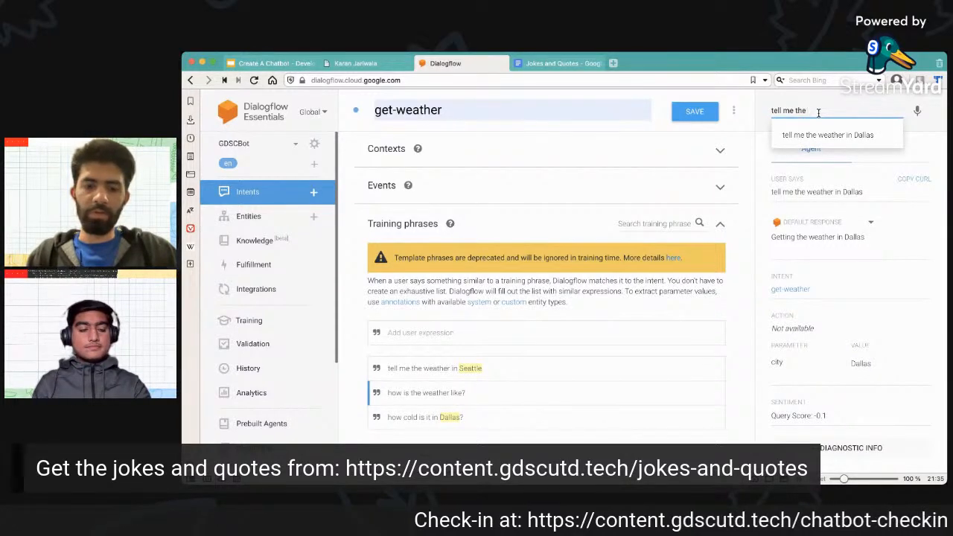
text(me the weather in Austin)
key(Return)
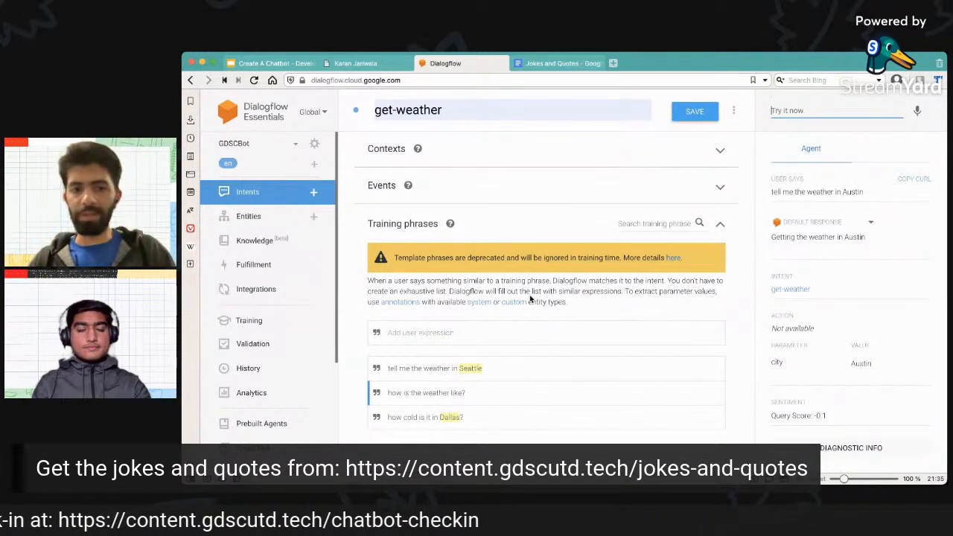
scroll(531, 298, down, 1)
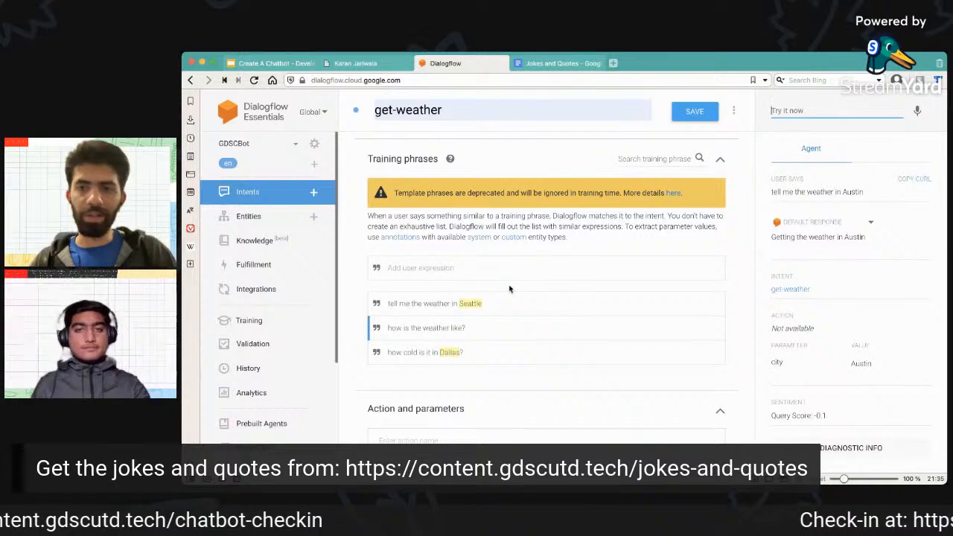
scroll(596, 302, down, 2)
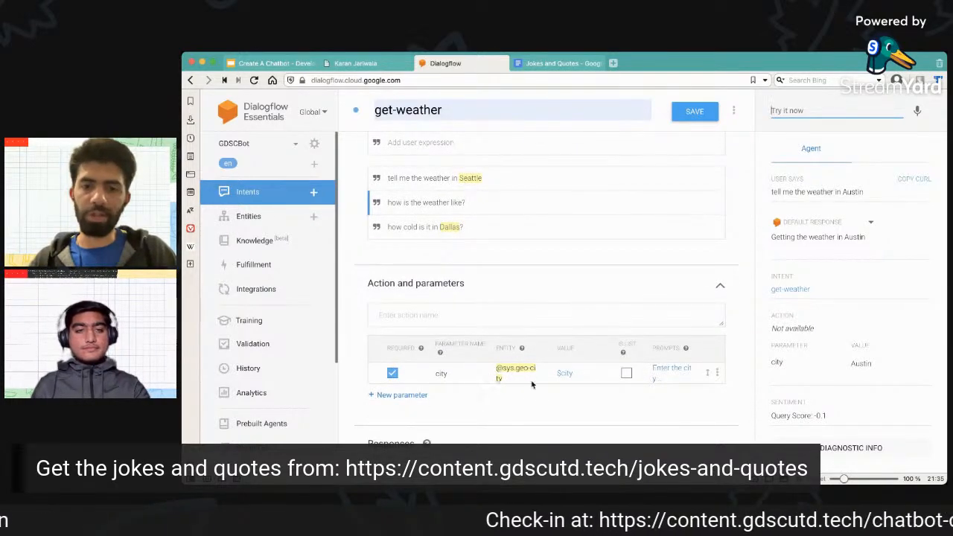
click(853, 237)
double_click(853, 236)
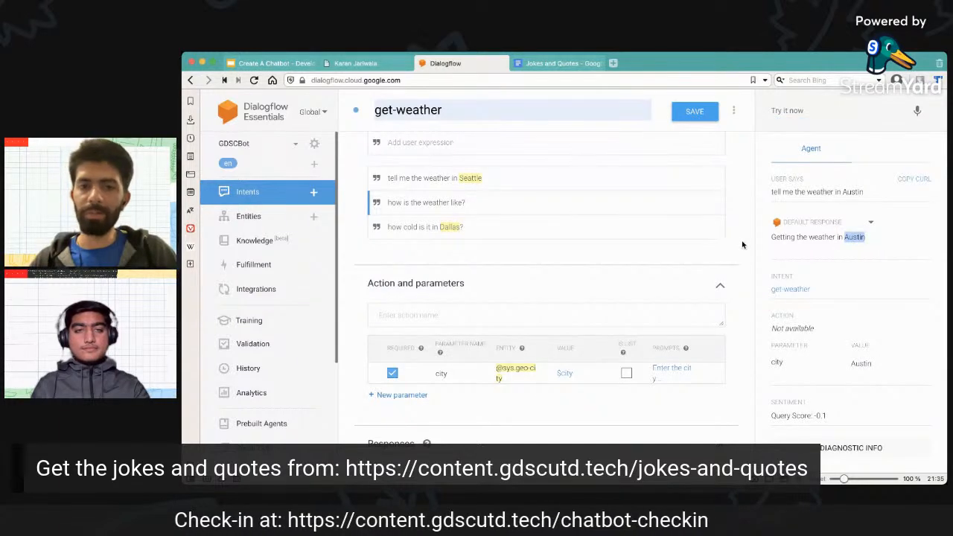
scroll(742, 245, down, 3)
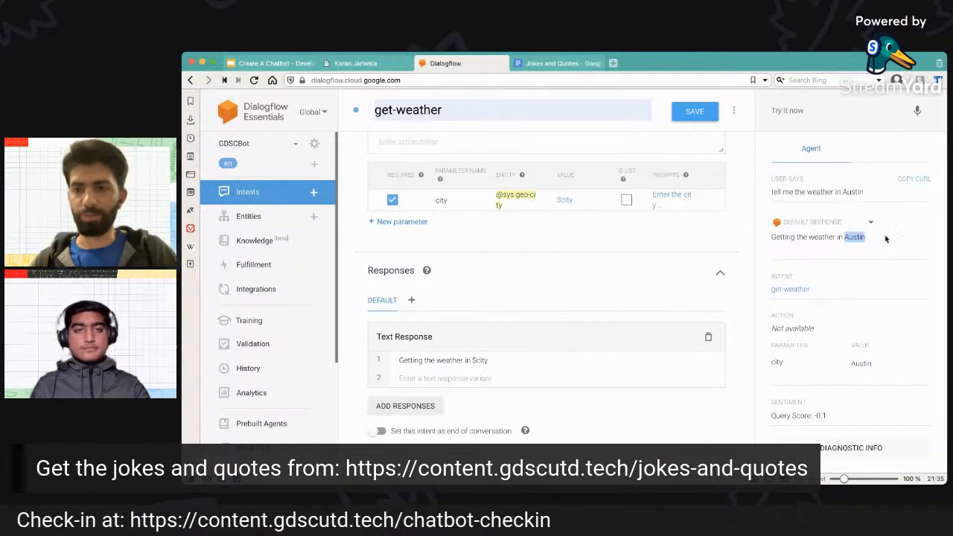
click(741, 245)
scroll(741, 245, up, 6)
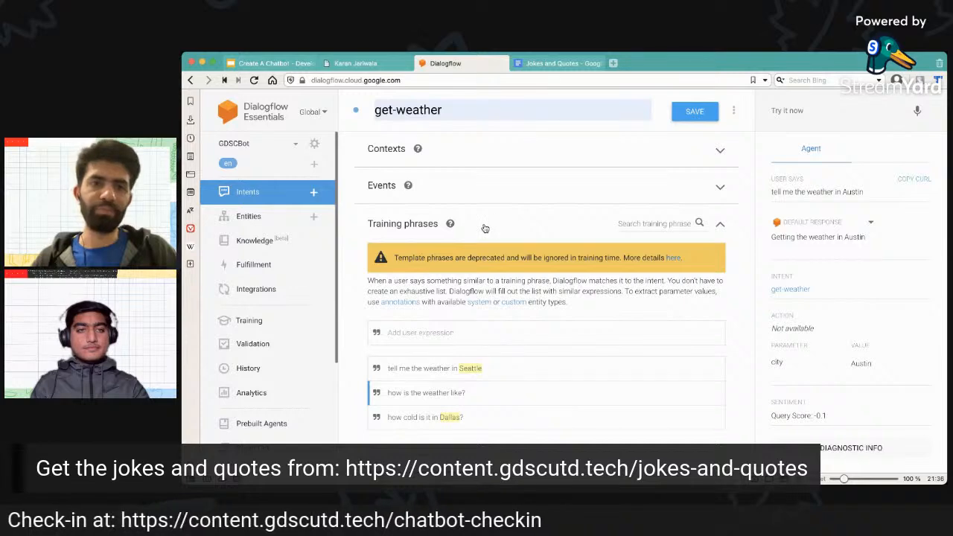
Switch to the Google Slides presentation and review the API fulfilment, weather chatbot and website integration points on the Further Enhancements slide.
click(283, 65)
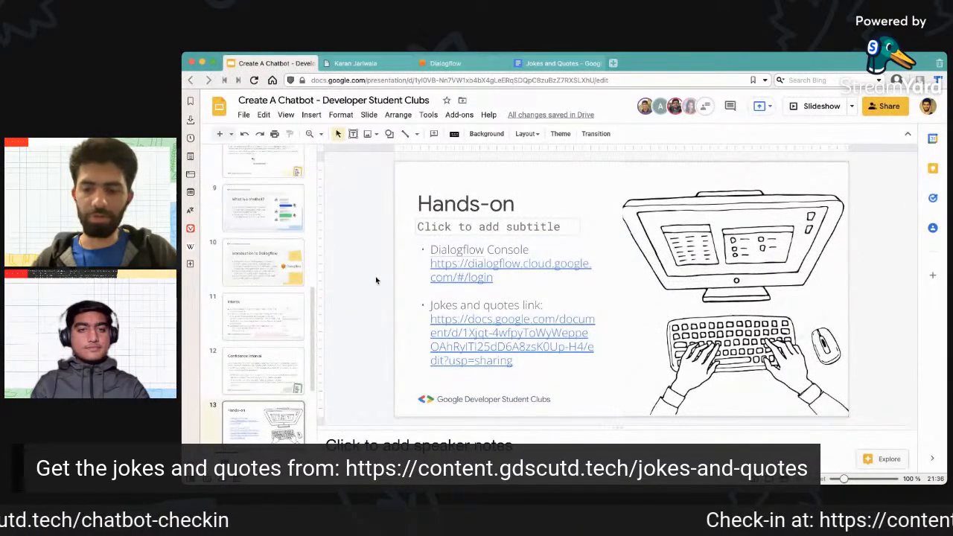
key(Down)
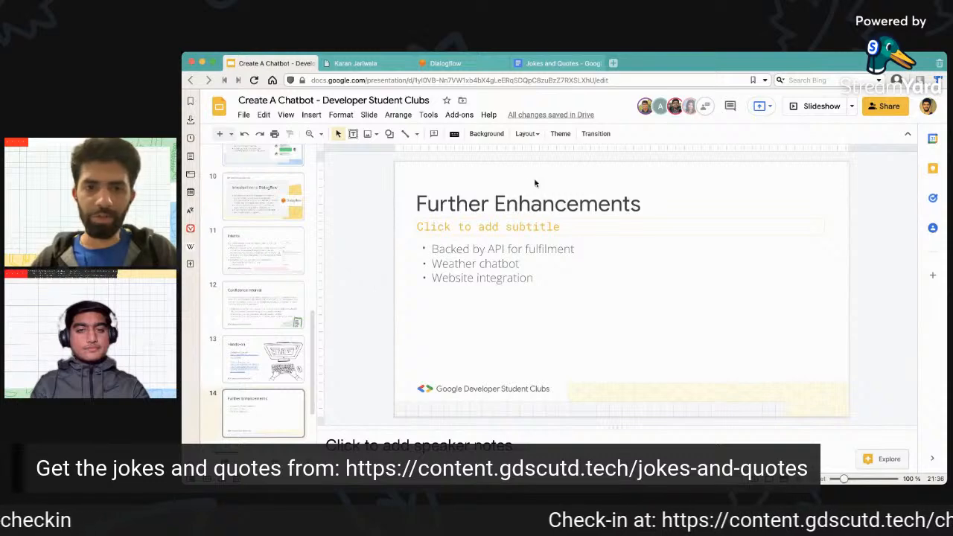
drag(434, 249, 579, 248)
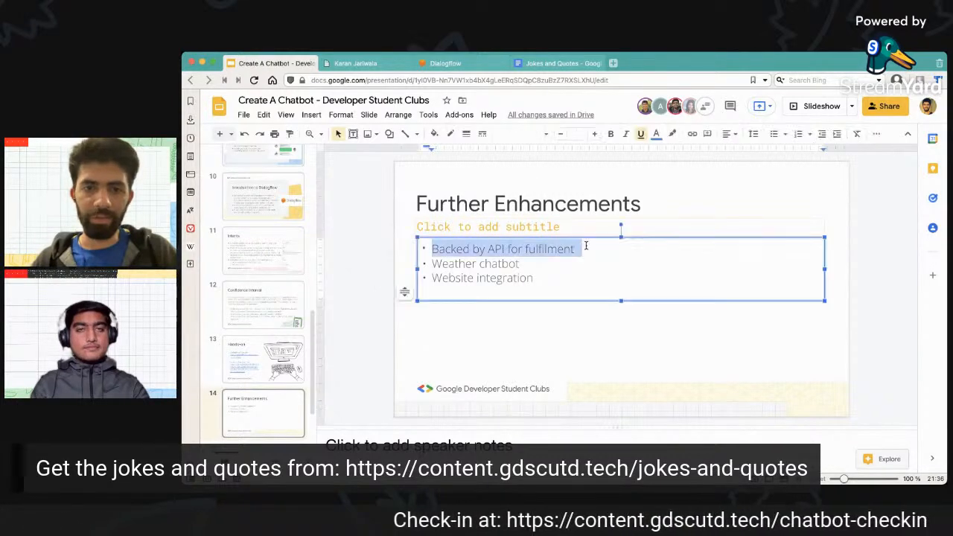
click(595, 253)
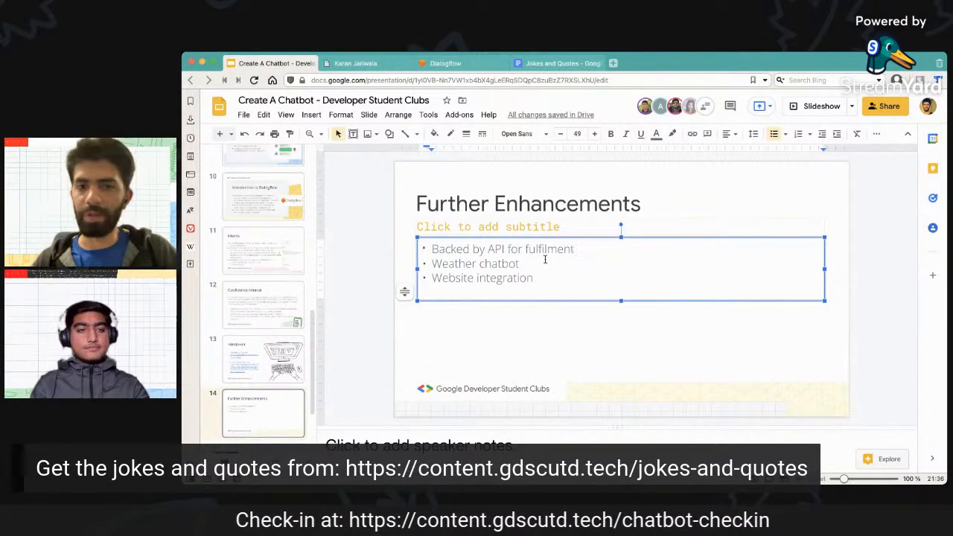
drag(525, 263, 427, 264)
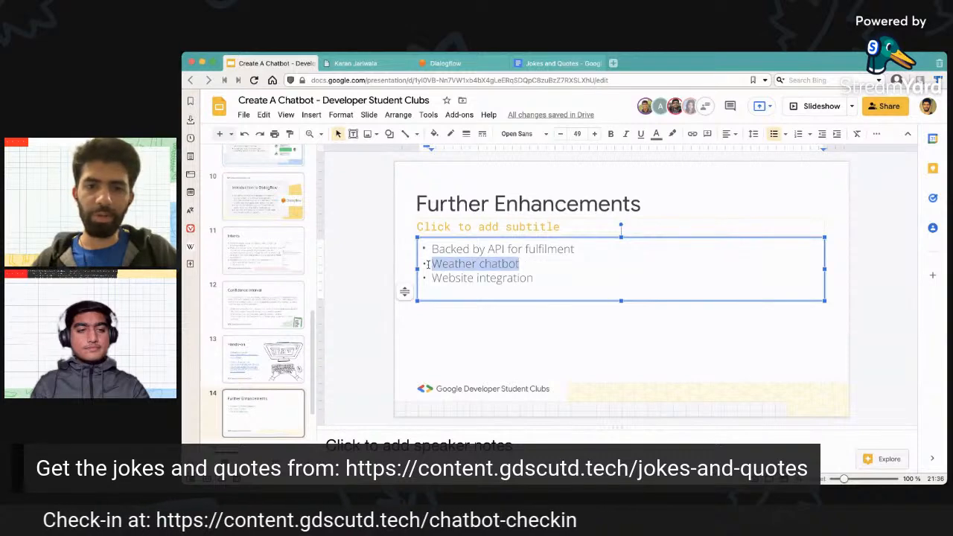
click(543, 276)
drag(543, 276, 442, 275)
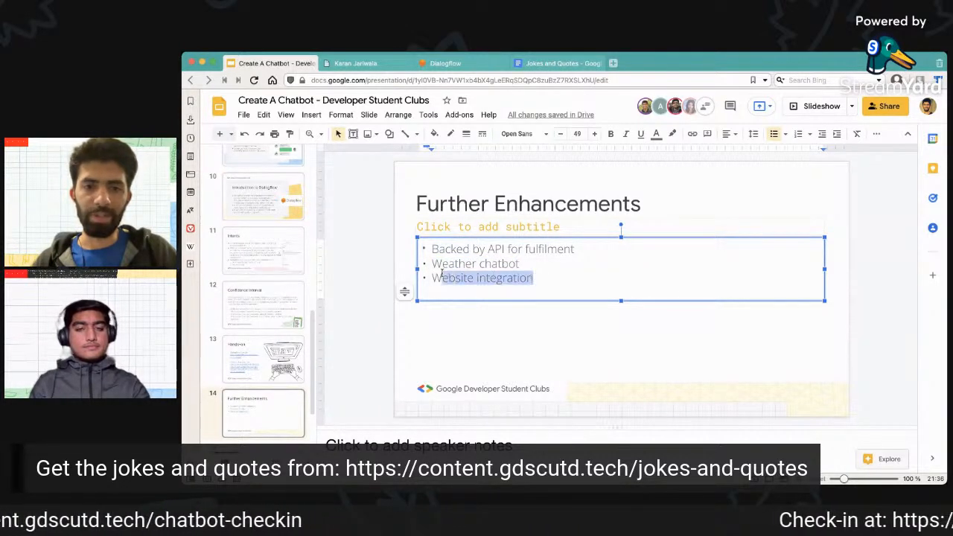
View the chatbot embedded in the resume website, and open the Integrations page of GDSCBot in Dialogflow.
click(469, 64)
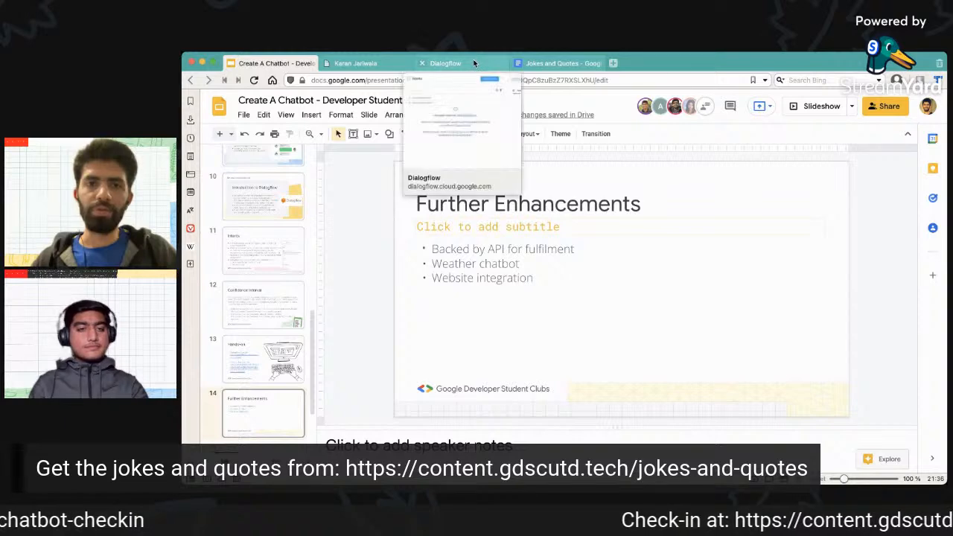
click(377, 64)
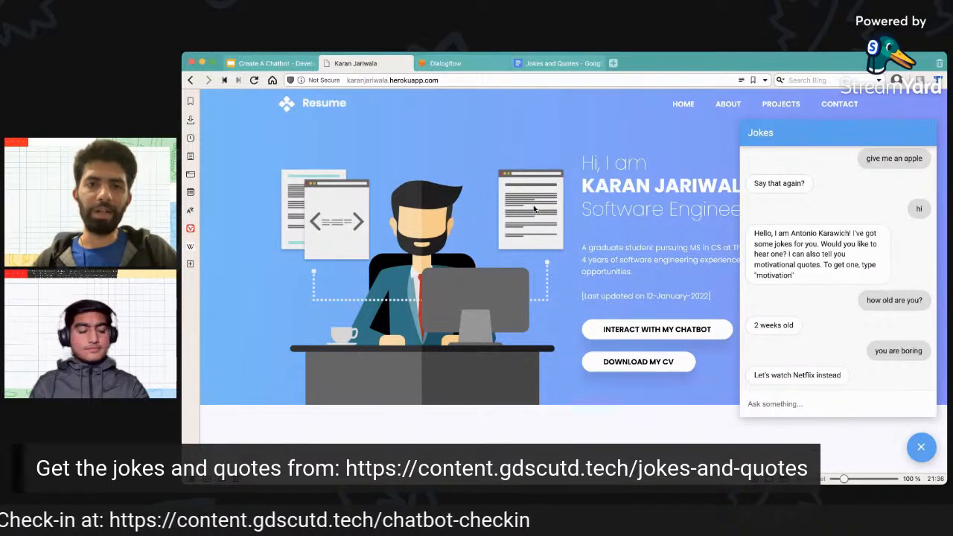
click(456, 63)
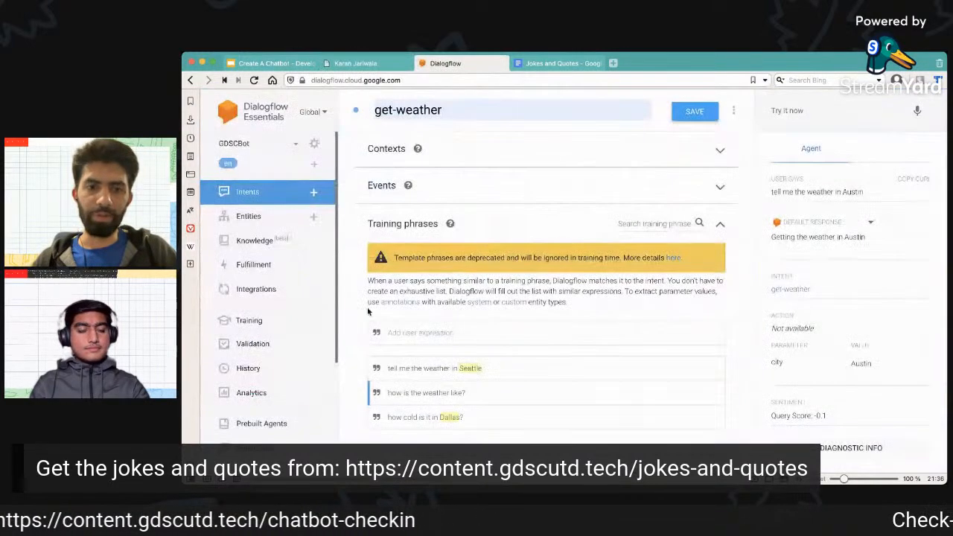
click(263, 290)
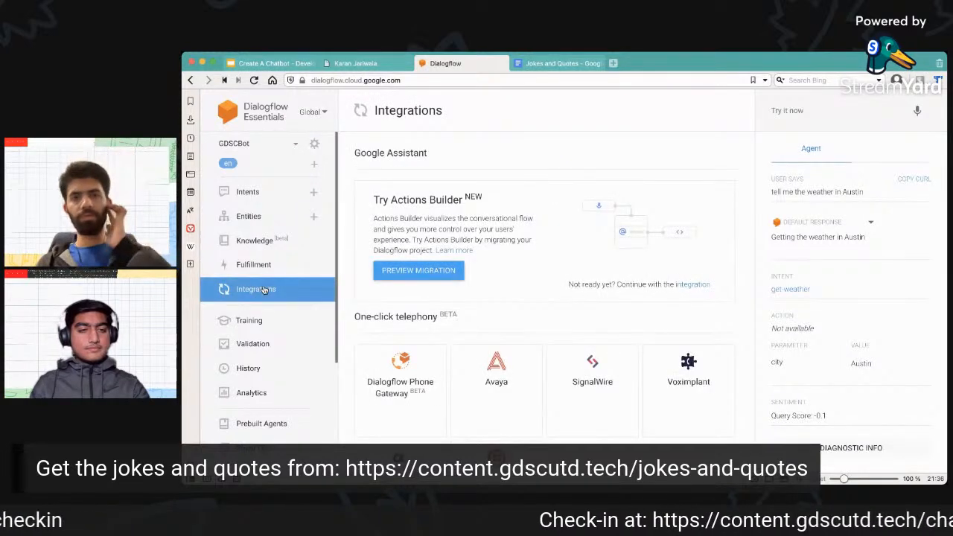
Examine the telephony, text-based and open source integrations offered for the agent, and revisit the resume website for comparison.
scroll(422, 188, down, 2)
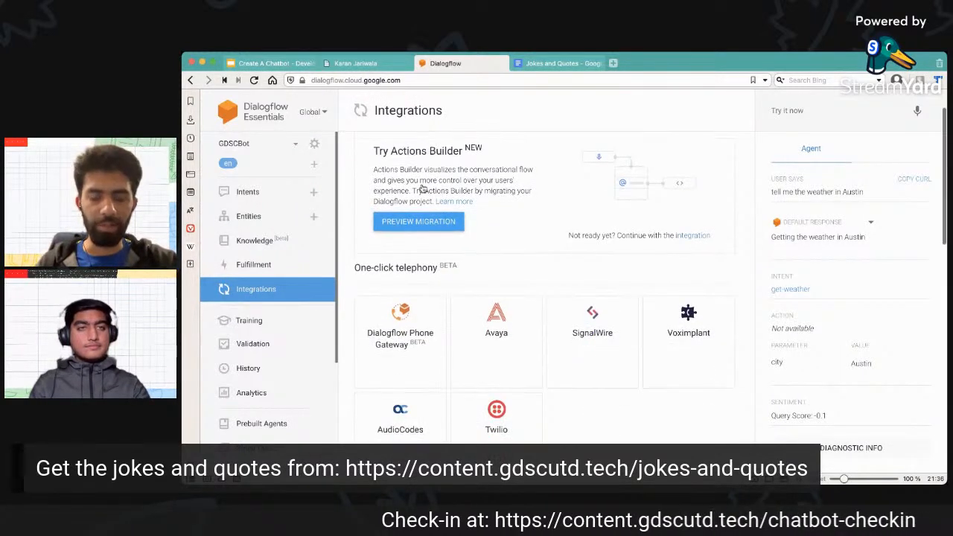
scroll(421, 186, down, 4)
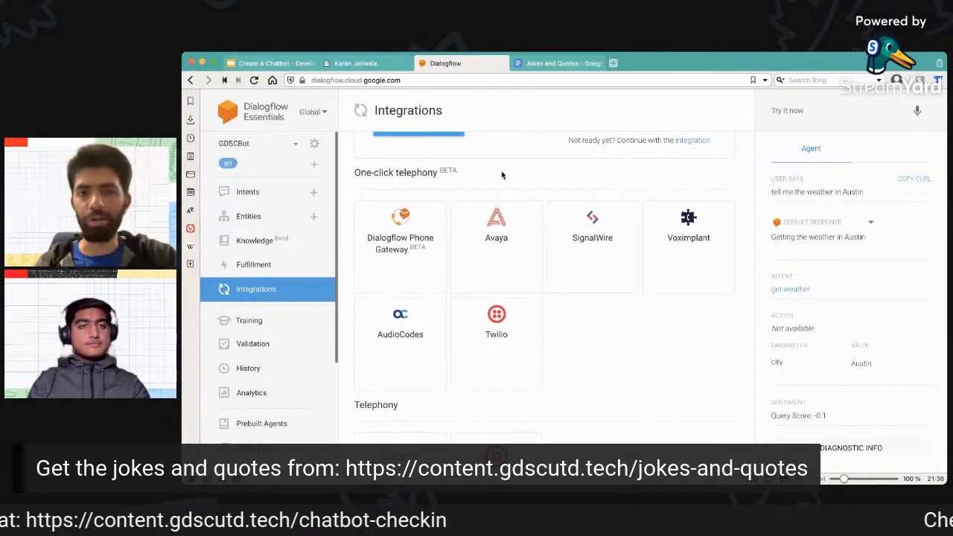
scroll(502, 175, down, 4)
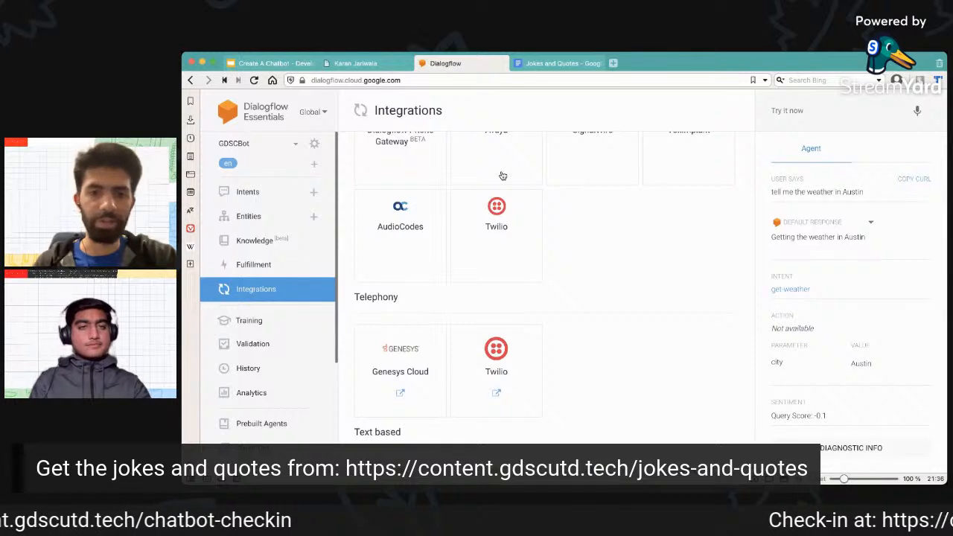
scroll(502, 176, down, 8)
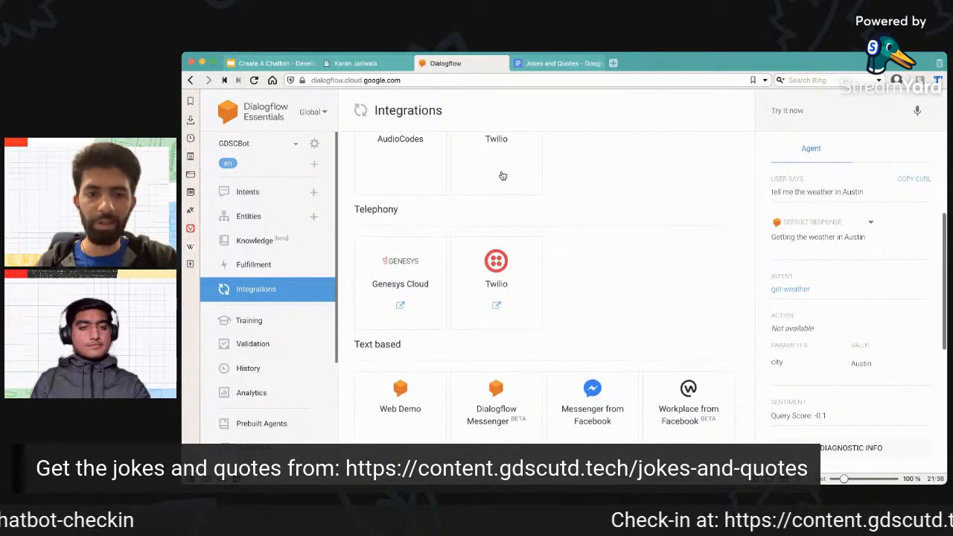
drag(356, 227, 429, 230)
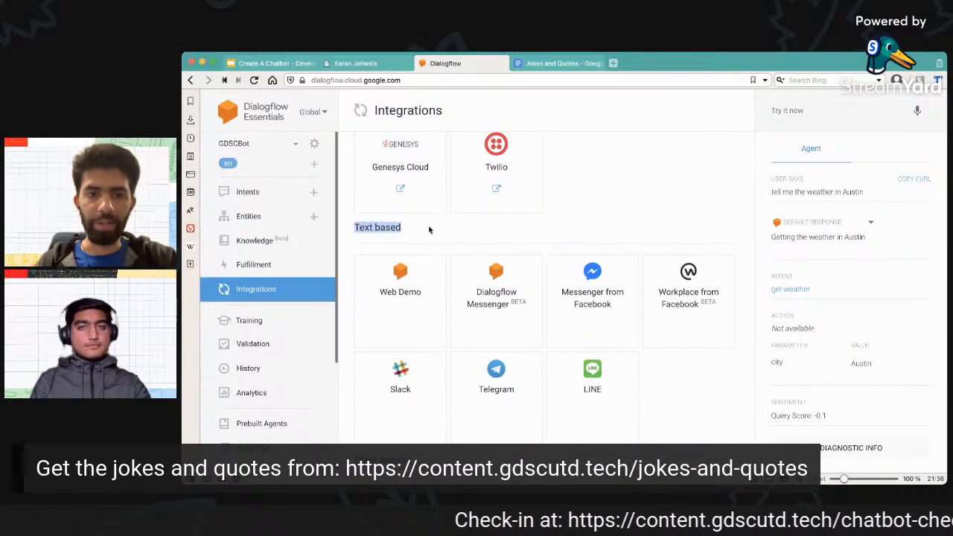
click(431, 230)
scroll(430, 230, down, 5)
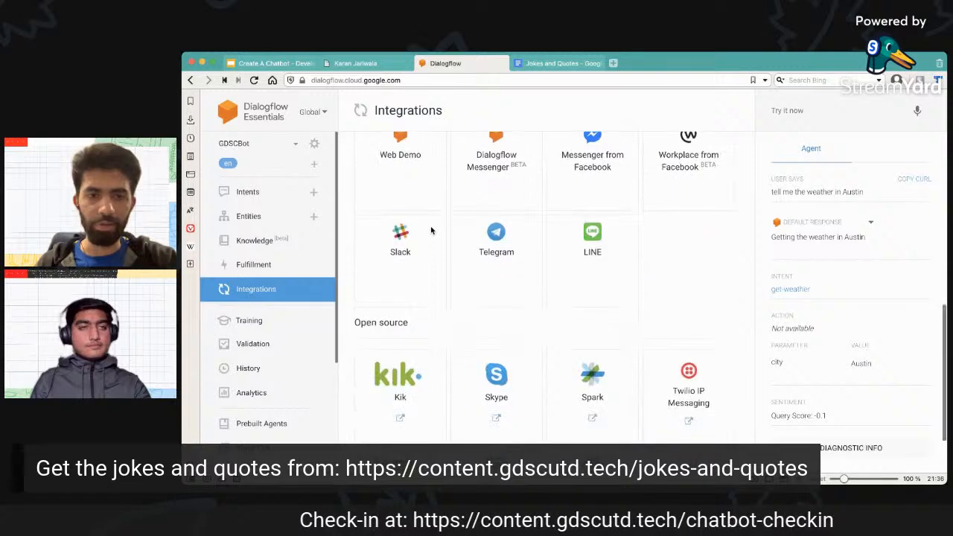
scroll(432, 231, up, 2)
scroll(432, 230, down, 5)
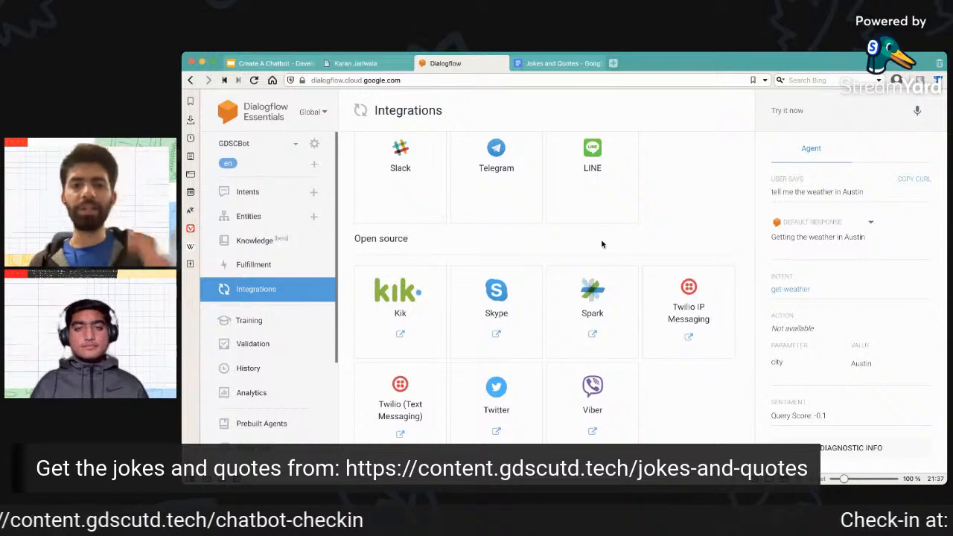
scroll(575, 239, up, 2)
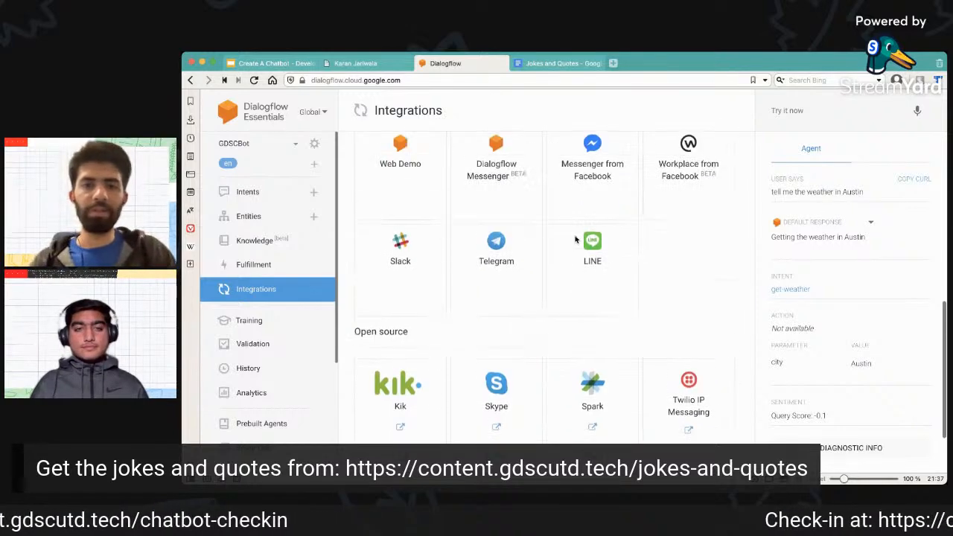
click(362, 64)
click(469, 61)
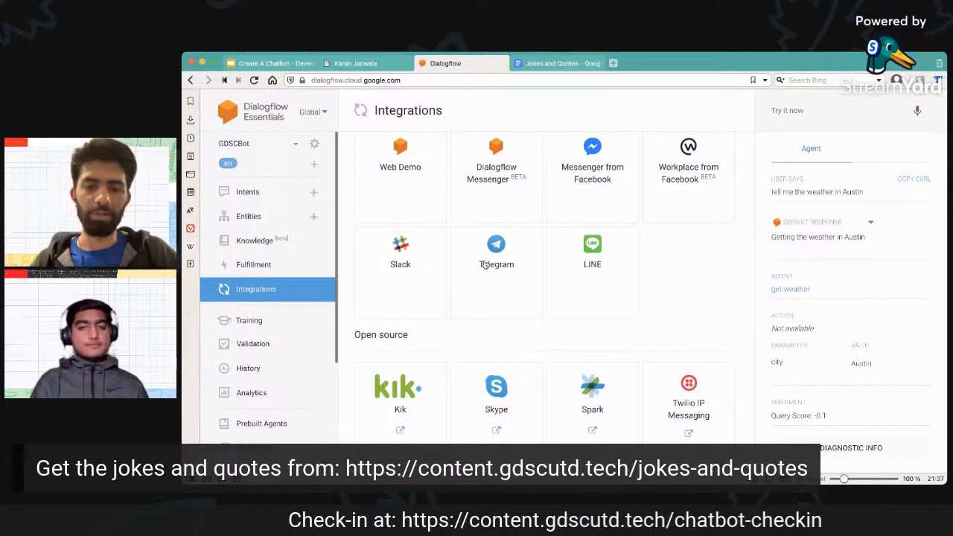
Look over the text-based integrations, then switch to the resume website and close and reopen its embedded chatbot.
scroll(481, 330, down, 3)
scroll(481, 330, up, 5)
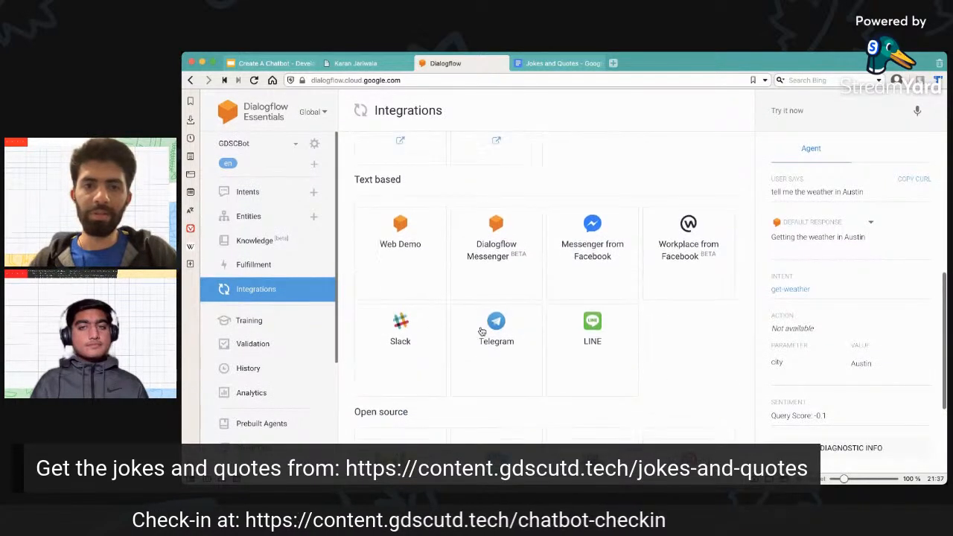
click(389, 65)
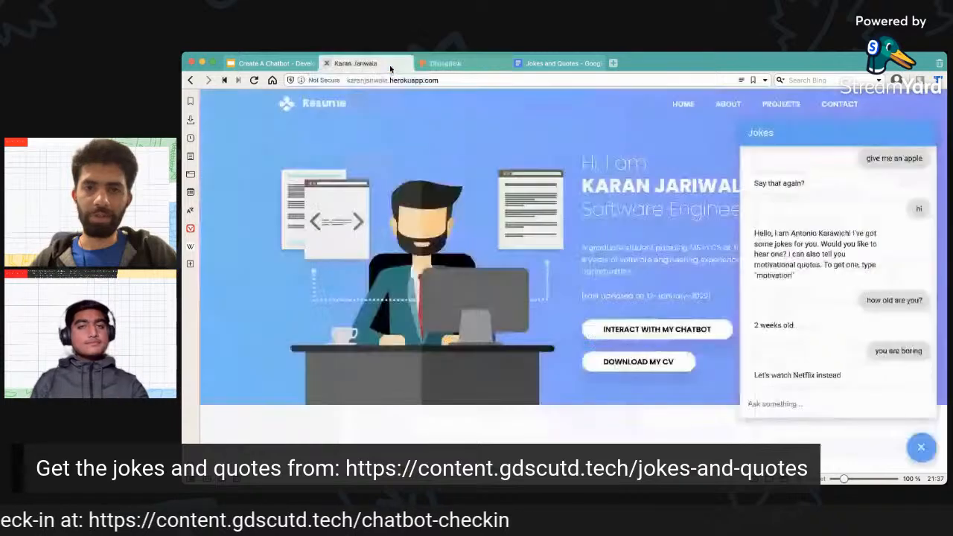
click(920, 449)
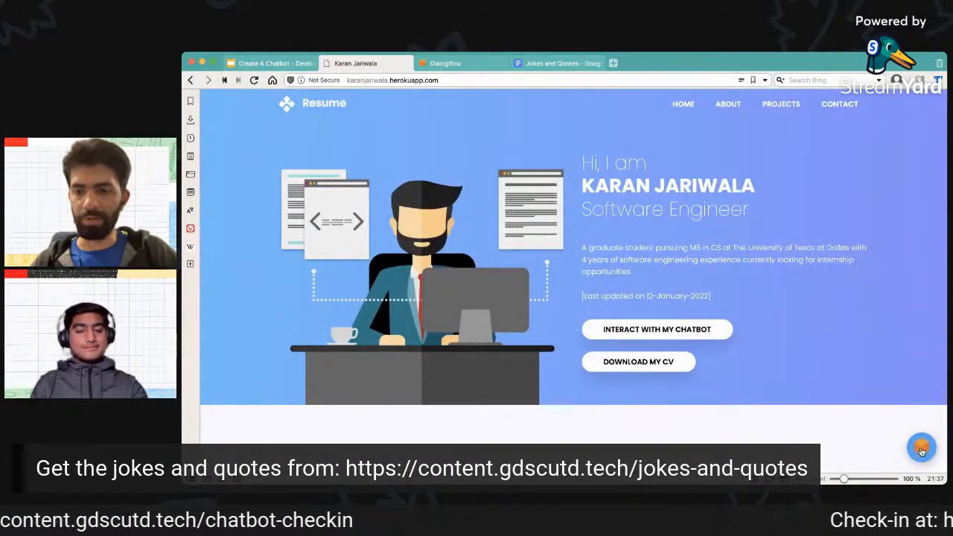
click(921, 449)
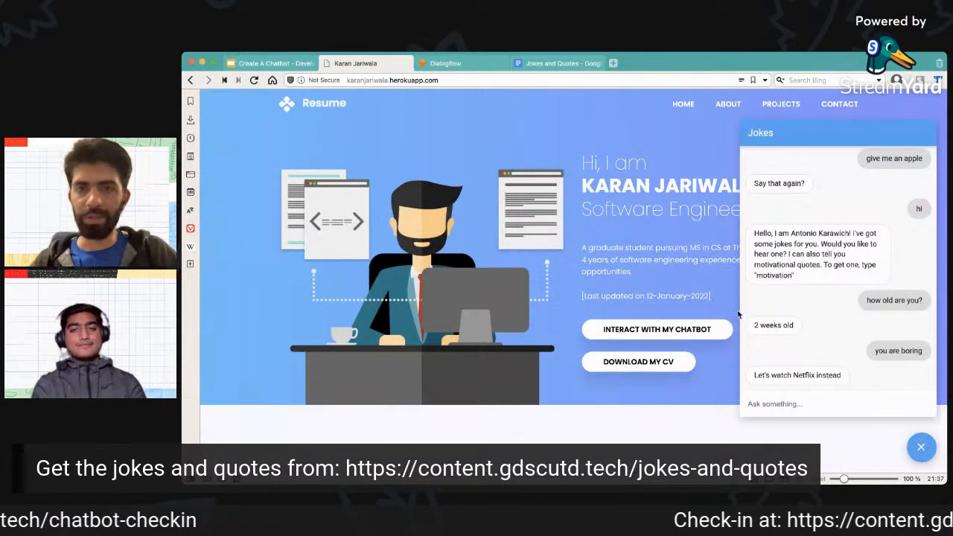
Return to Dialogflow, check the environment choices of the Dialogflow Messenger integration, and leave it without enabling it.
click(471, 64)
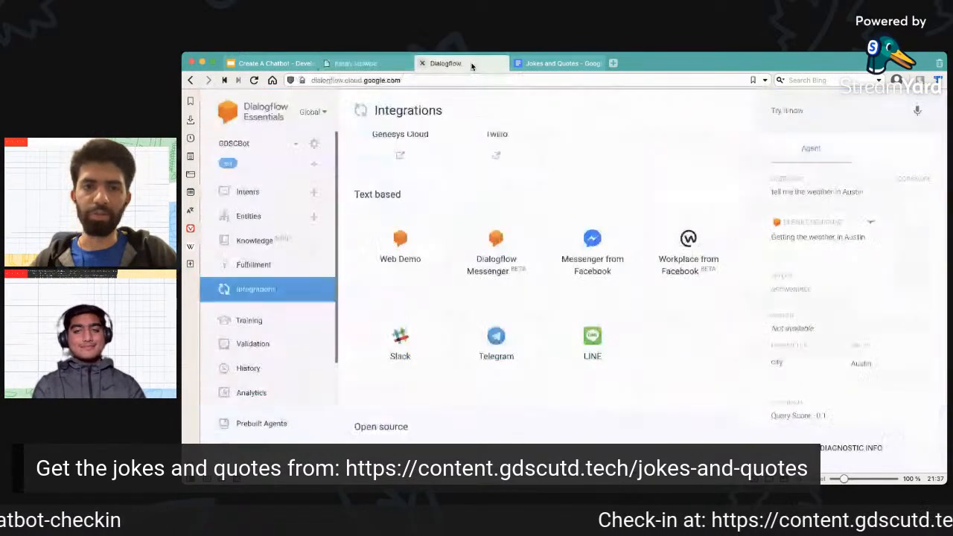
click(506, 259)
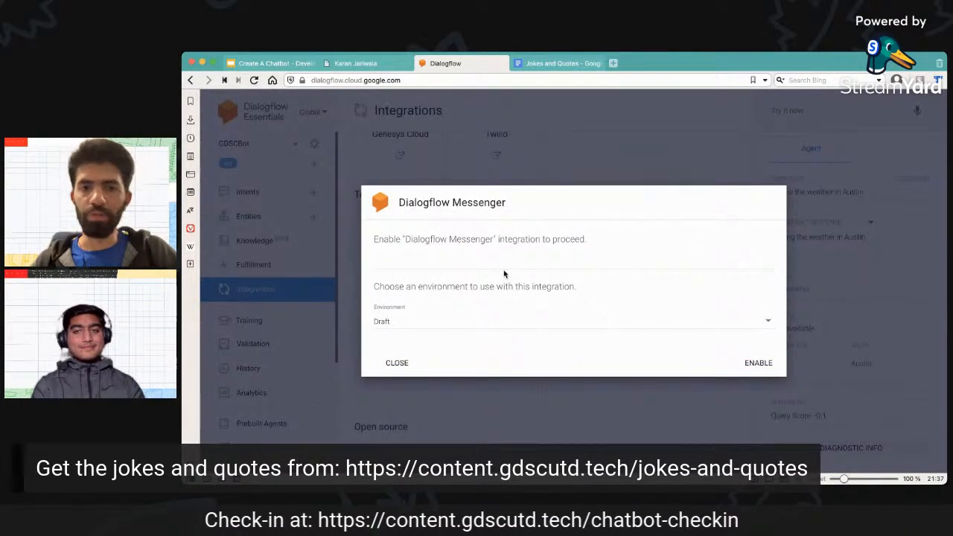
click(498, 329)
click(397, 364)
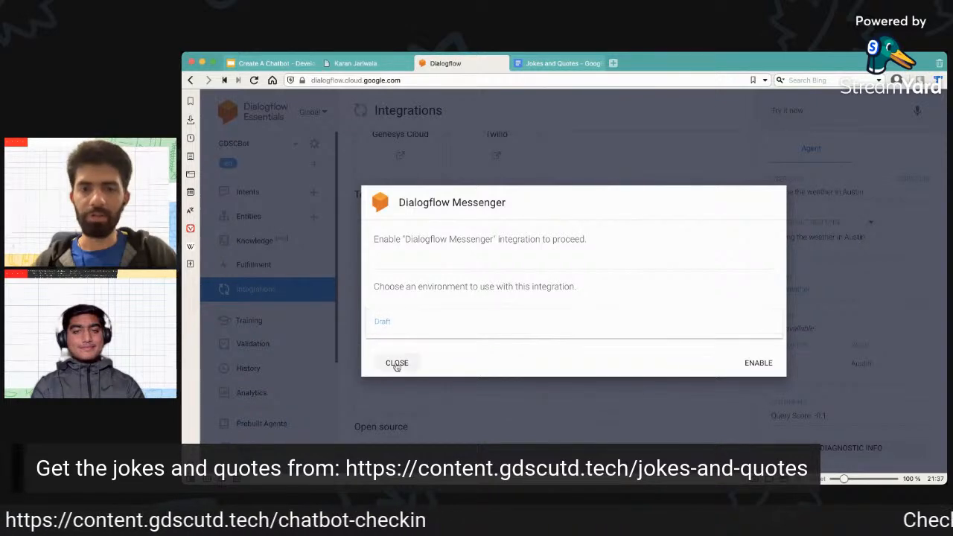
click(398, 364)
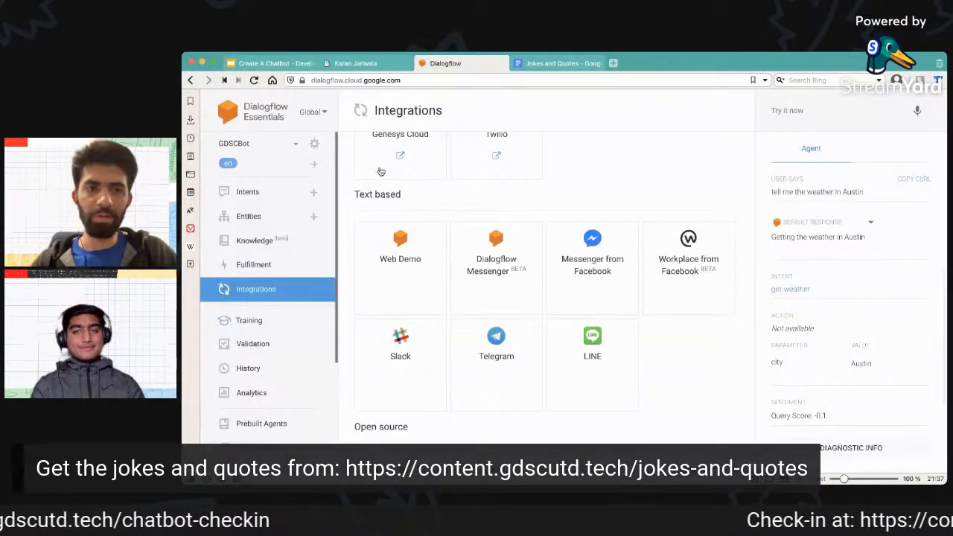
Begin publishing a version from the agent's Environments settings with a description starting "v1 of the GDSC", and continue to the publish settings.
scroll(384, 172, up, 5)
click(314, 144)
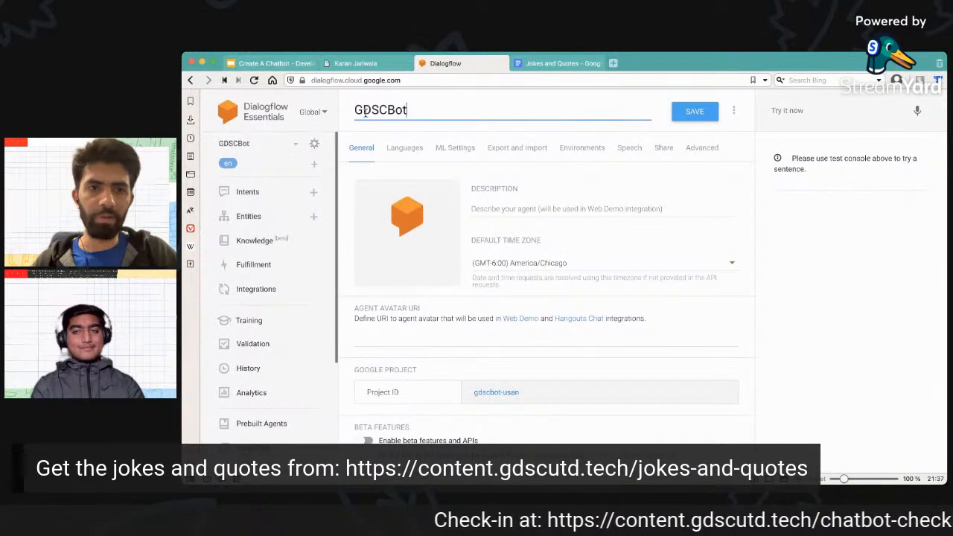
click(513, 152)
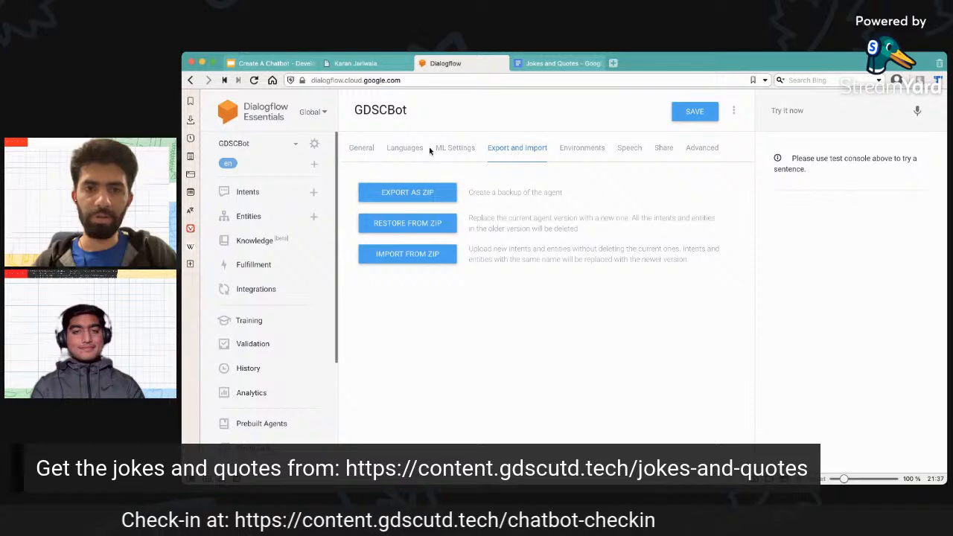
click(586, 149)
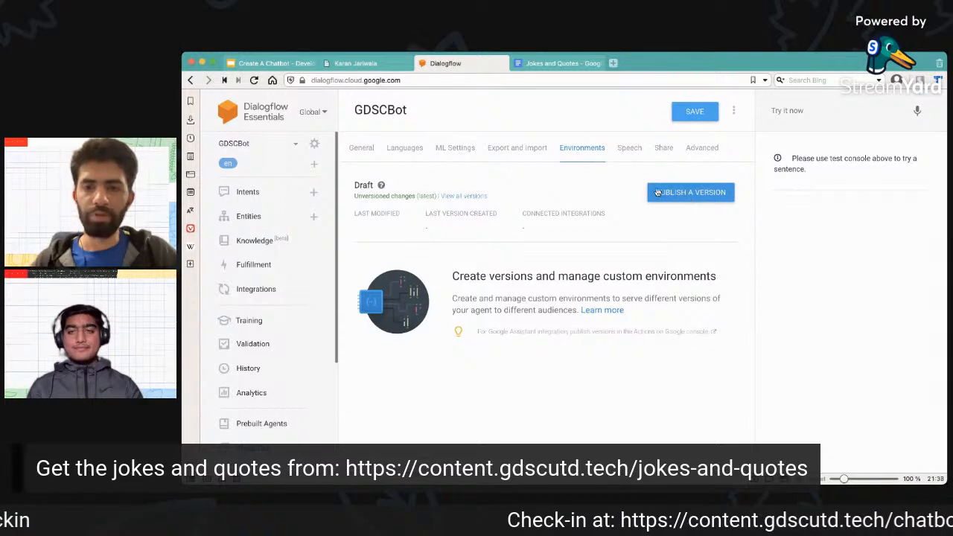
click(703, 196)
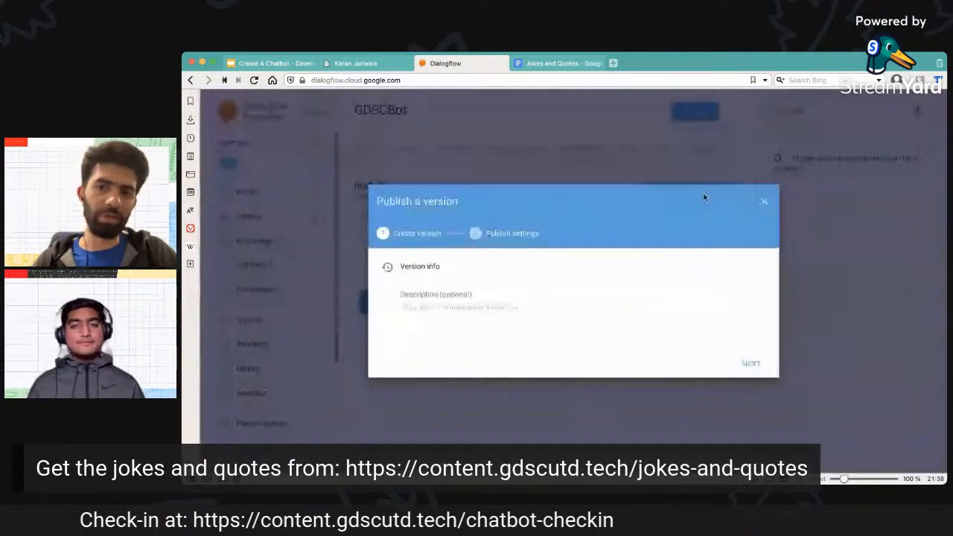
click(485, 296)
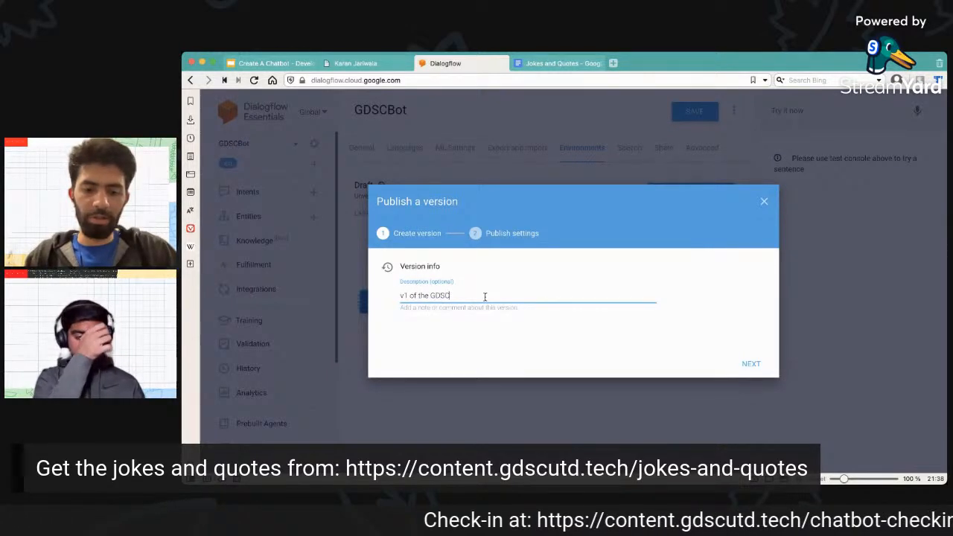
click(742, 363)
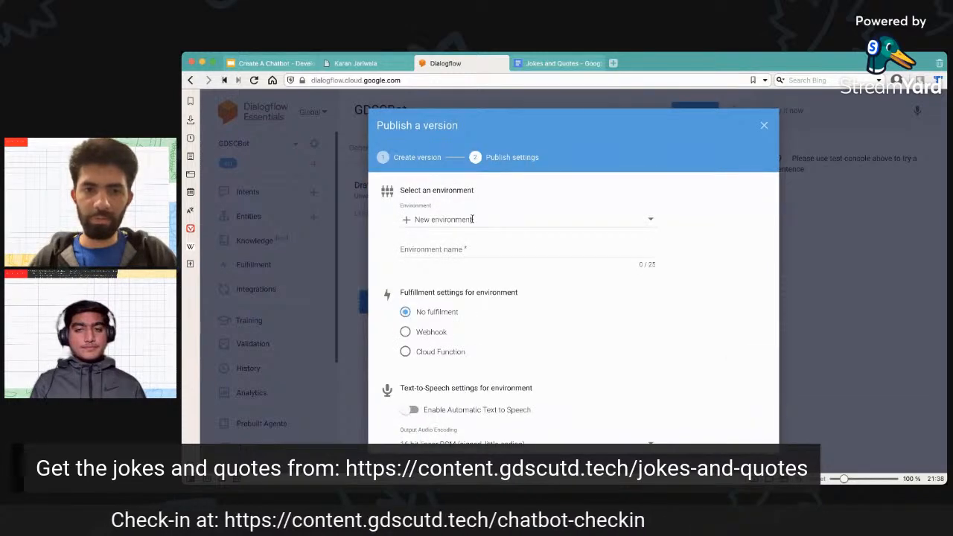
Check the environment choices for the version, keep New environment, and review the fulfilment, text-to-speech and voice settings.
click(484, 221)
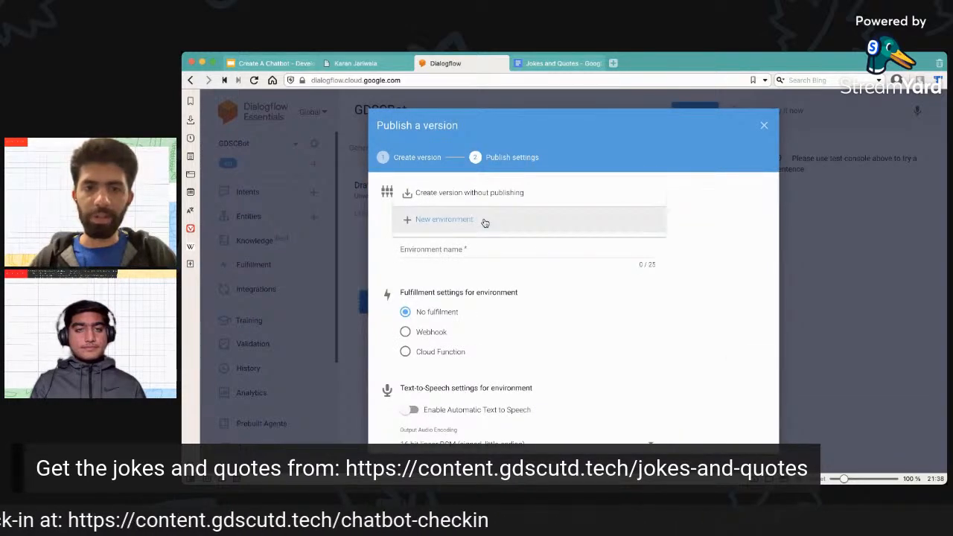
click(462, 251)
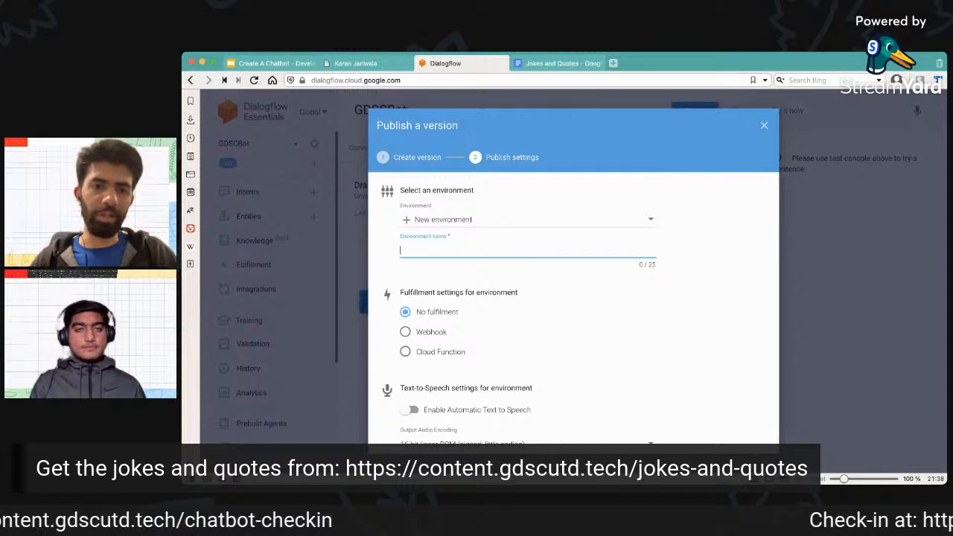
click(565, 279)
scroll(565, 278, down, 3)
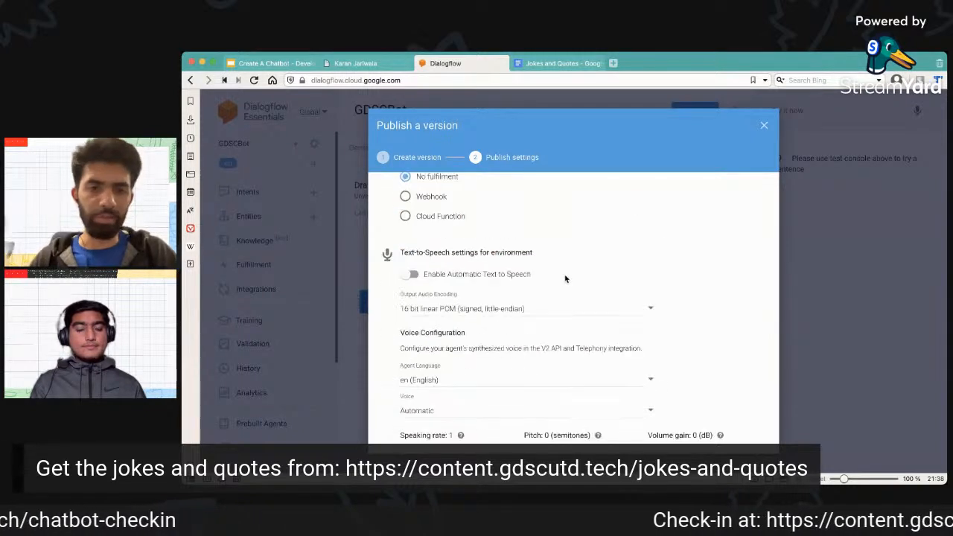
scroll(565, 279, up, 2)
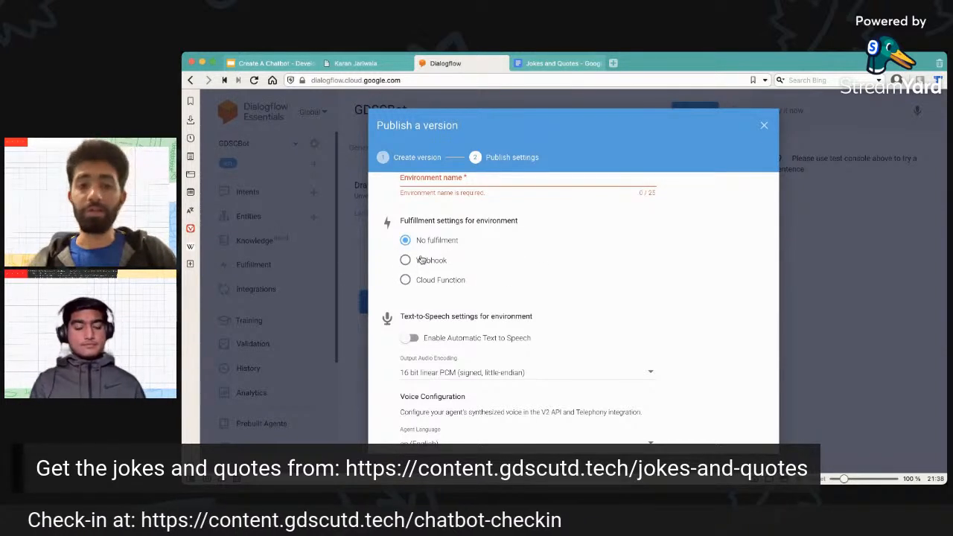
Try the Webhook and Cloud Function fulfilment options for the new environment, and set it back to No fulfilment.
drag(449, 260, 414, 260)
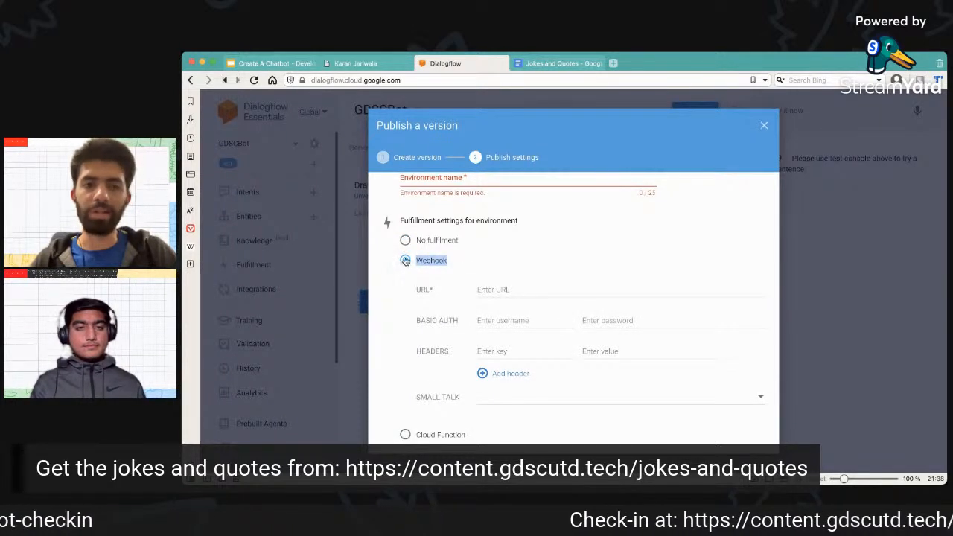
scroll(389, 383, down, 2)
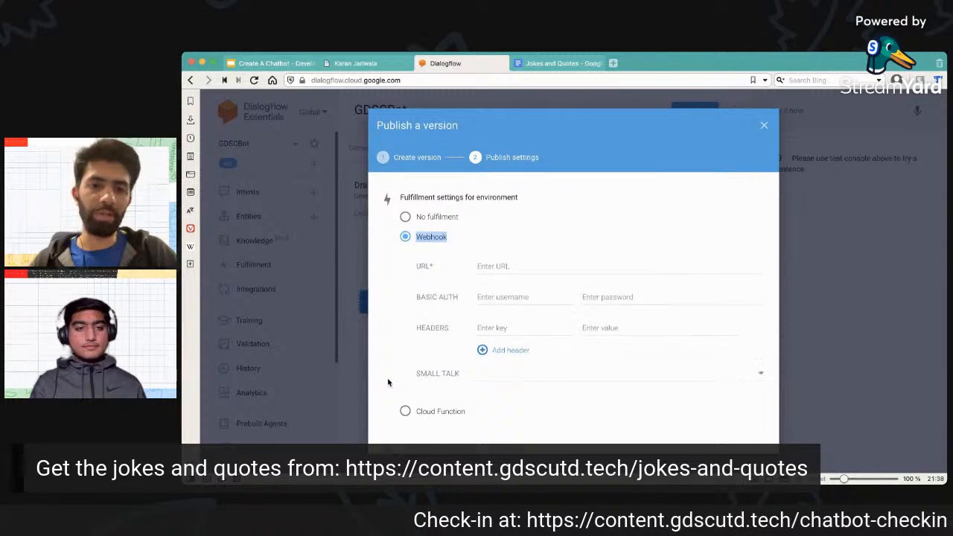
click(406, 387)
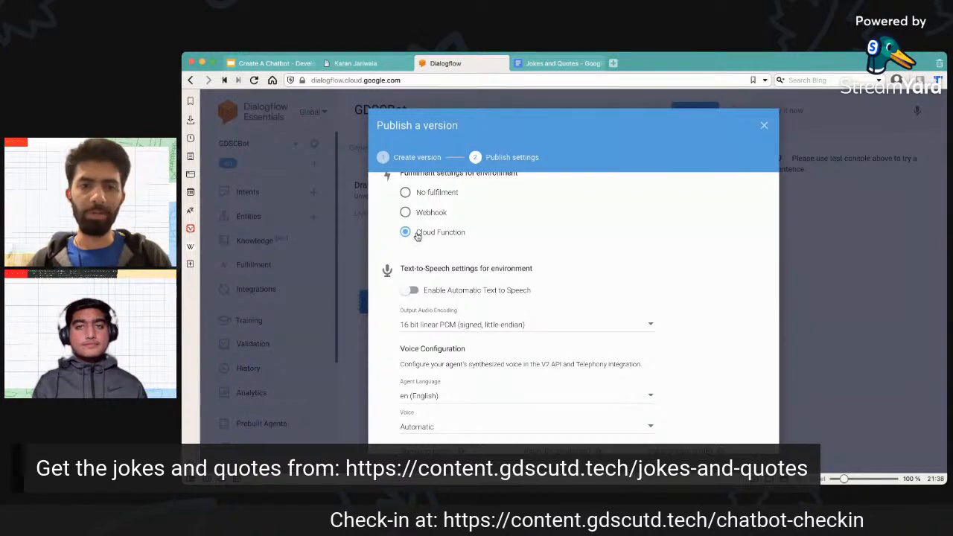
drag(422, 235, 478, 235)
click(478, 234)
click(405, 193)
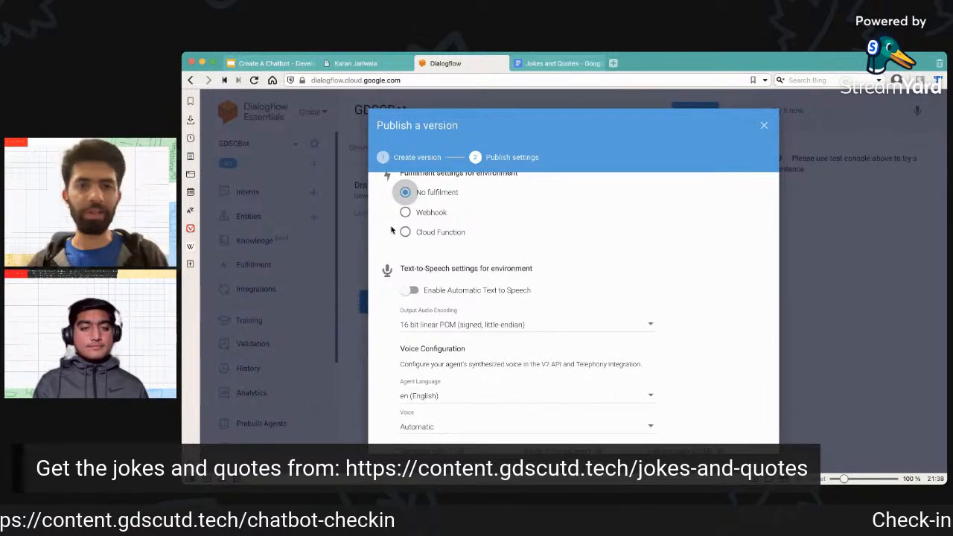
Name the new environment Dev, publish the version to it, and save the agent settings.
scroll(391, 213, up, 2)
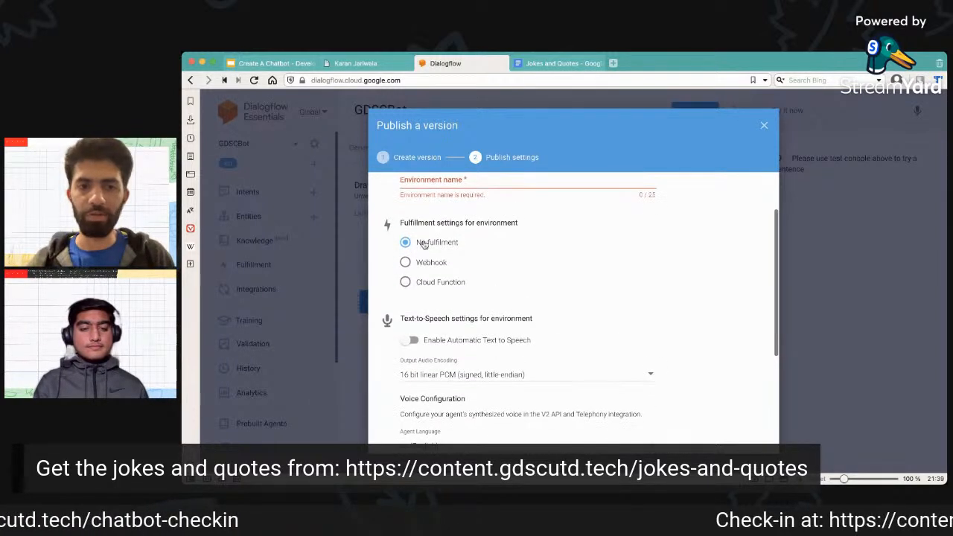
scroll(451, 246, up, 2)
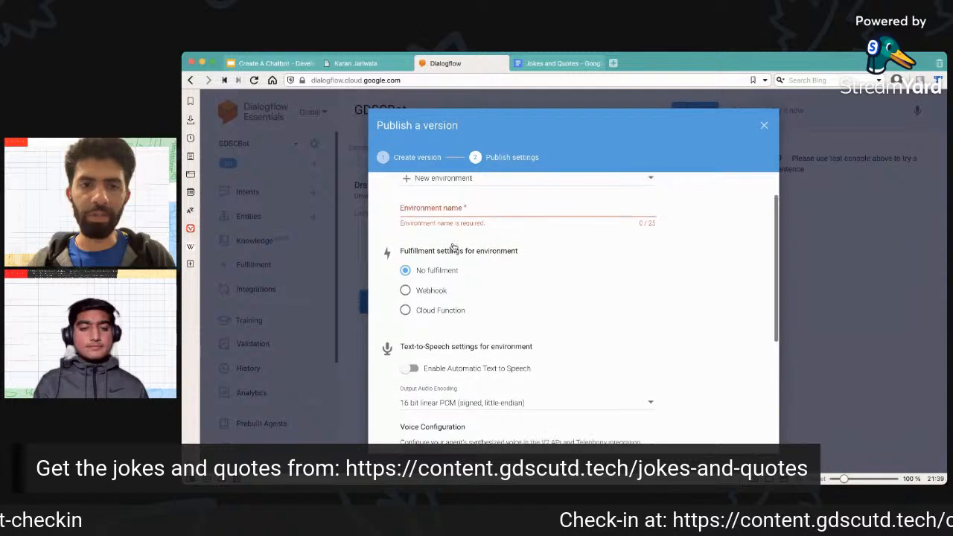
click(451, 222)
text(Dev)
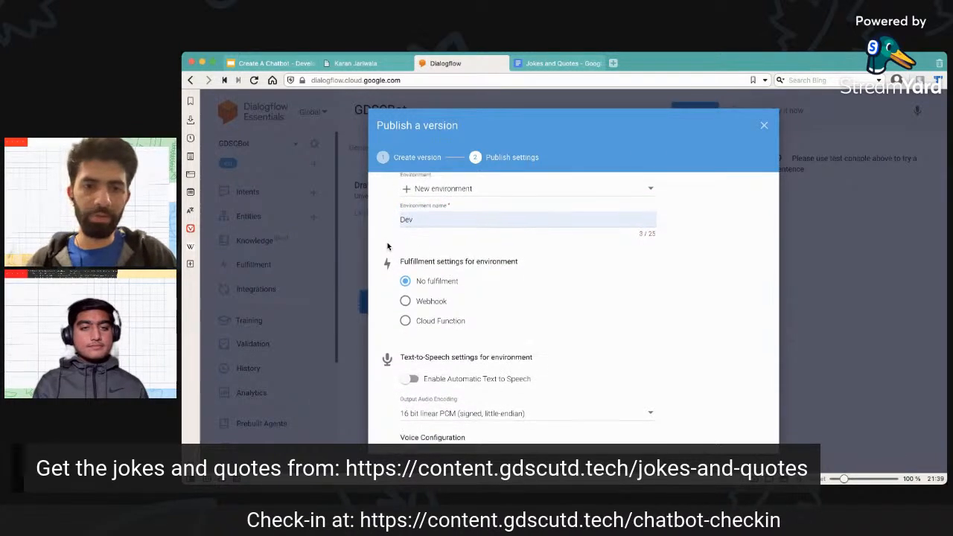
scroll(387, 246, down, 5)
scroll(396, 258, up, 2)
scroll(396, 260, down, 3)
scroll(396, 258, up, 2)
scroll(396, 259, down, 1)
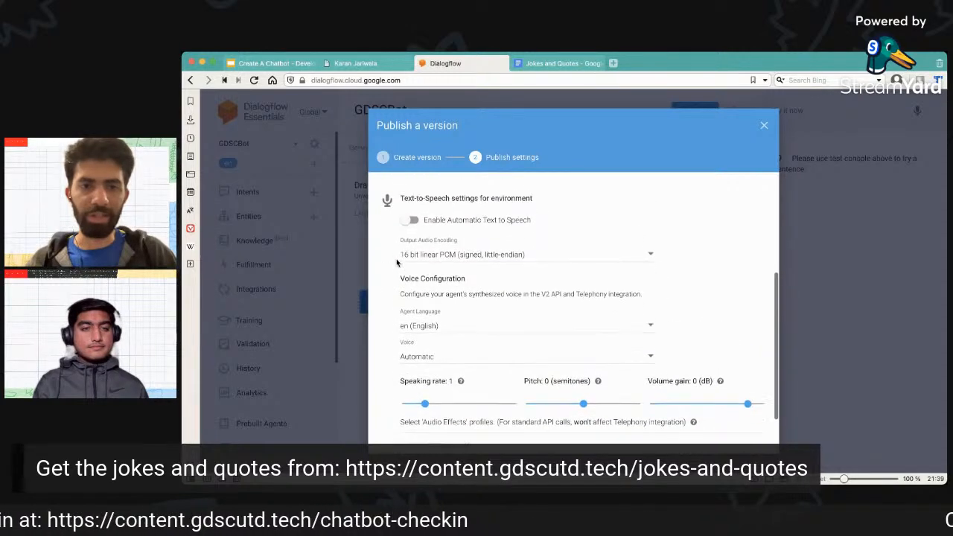
scroll(579, 329, down, 2)
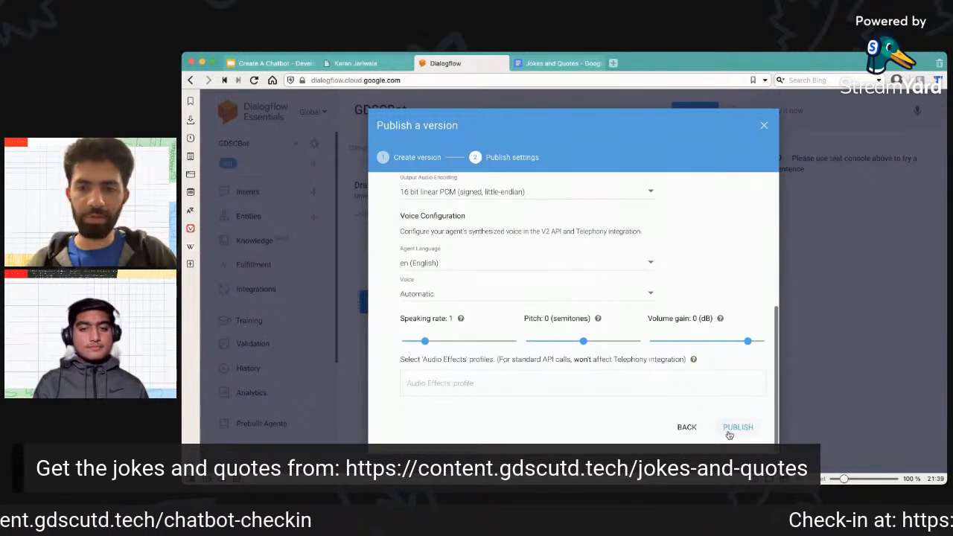
click(731, 428)
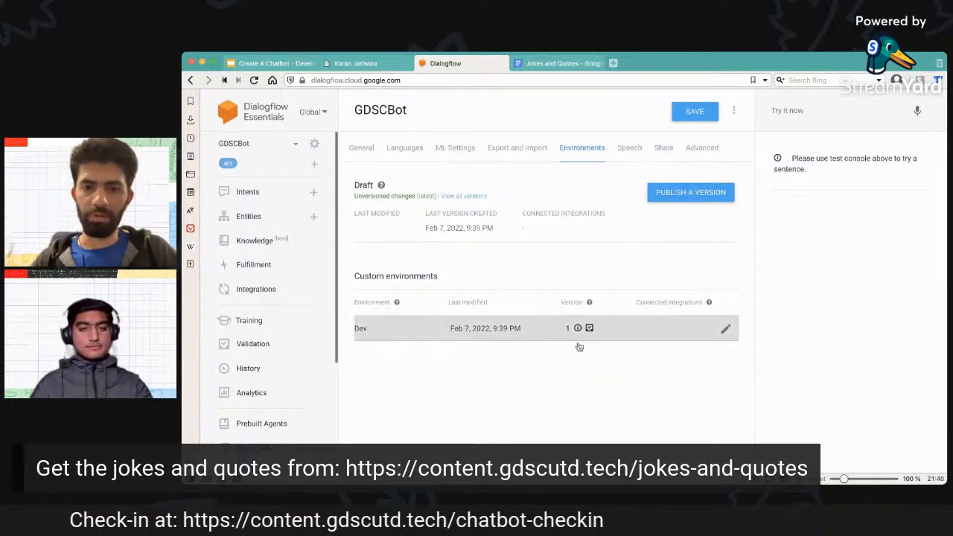
click(697, 112)
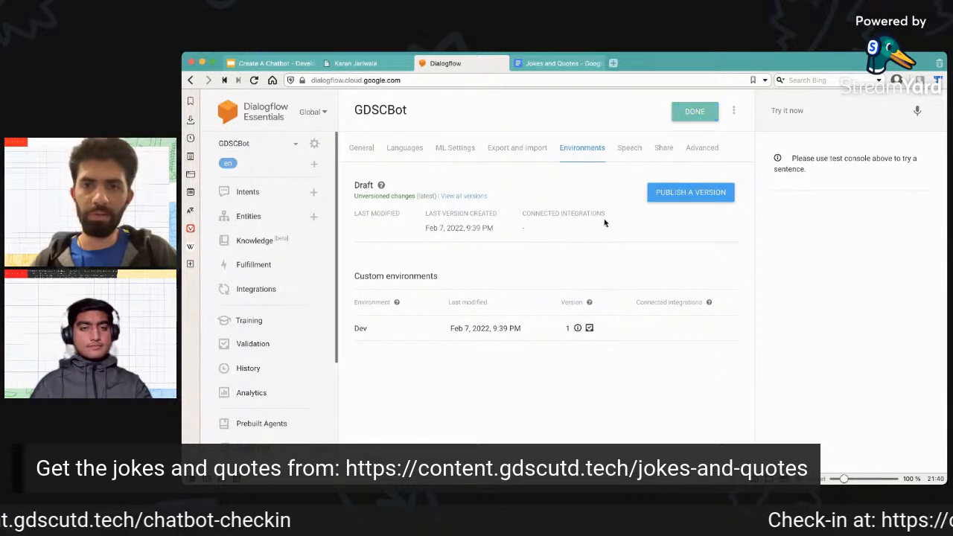
Enable the Dialogflow Messenger integration for the agent with the Dev environment, and review its website embed code.
click(271, 268)
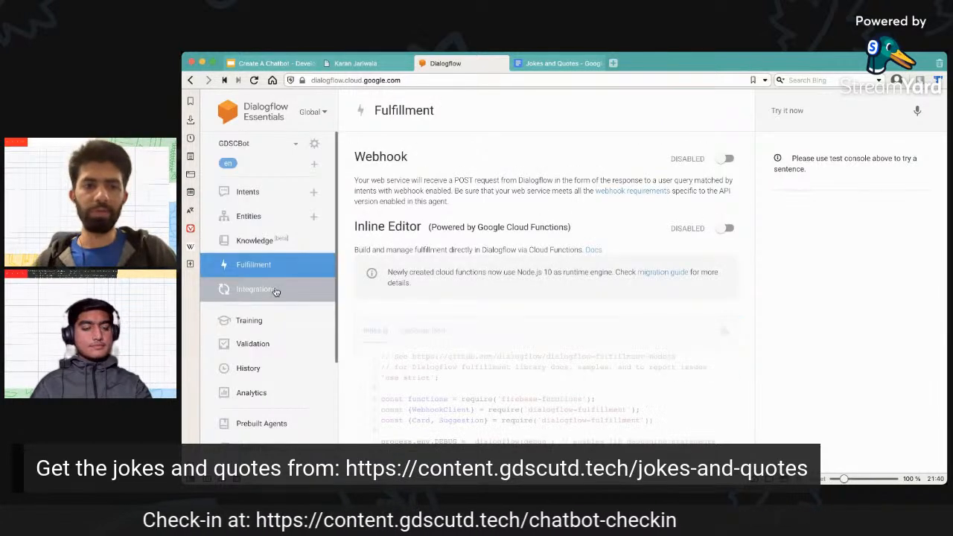
click(275, 290)
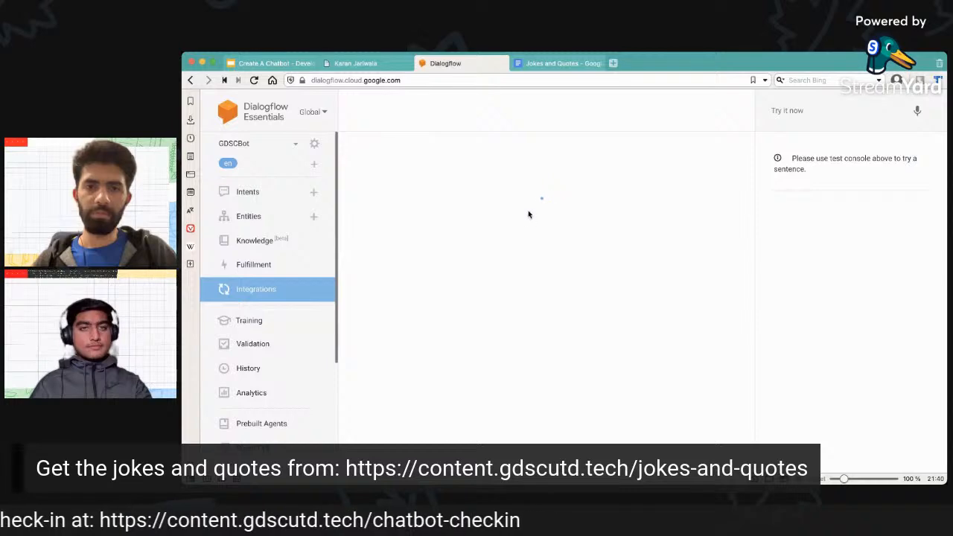
scroll(536, 228, down, 5)
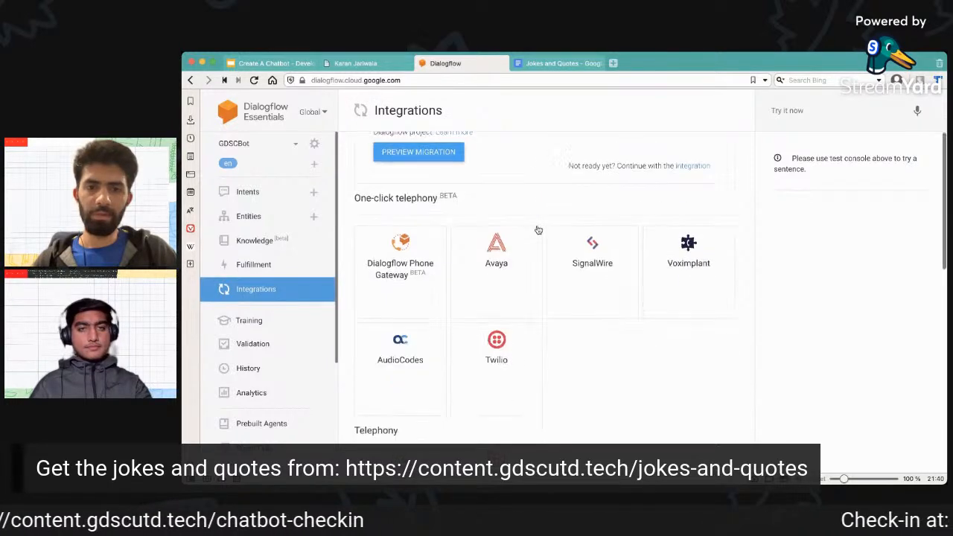
scroll(538, 230, down, 3)
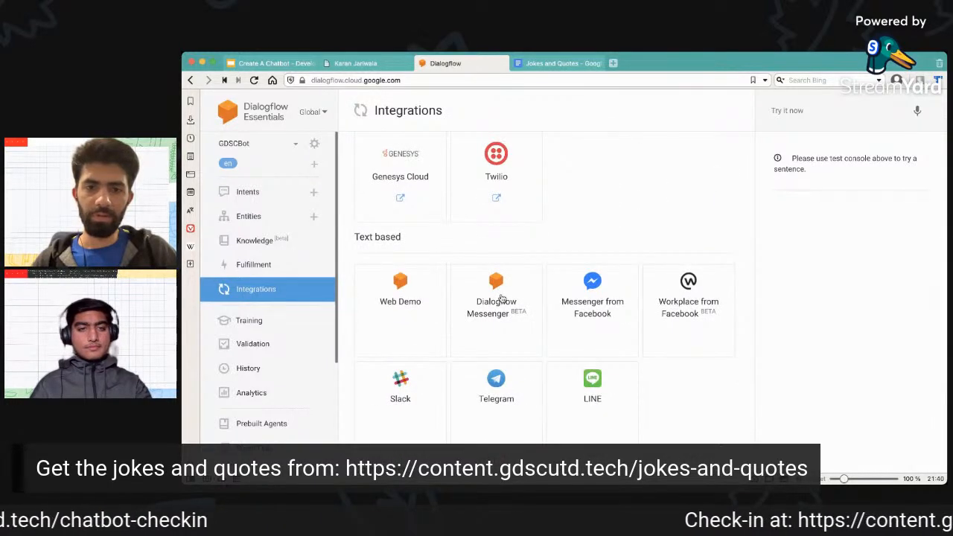
click(484, 321)
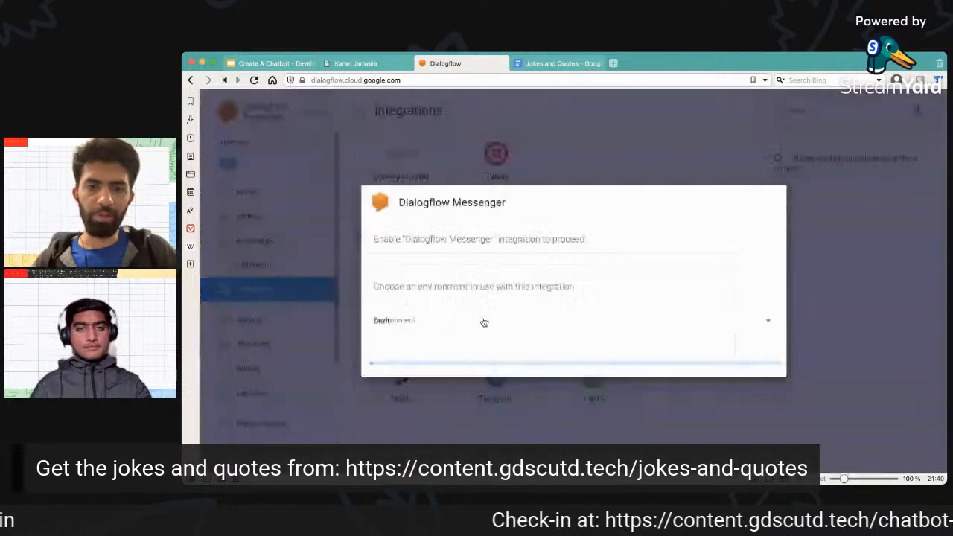
click(531, 318)
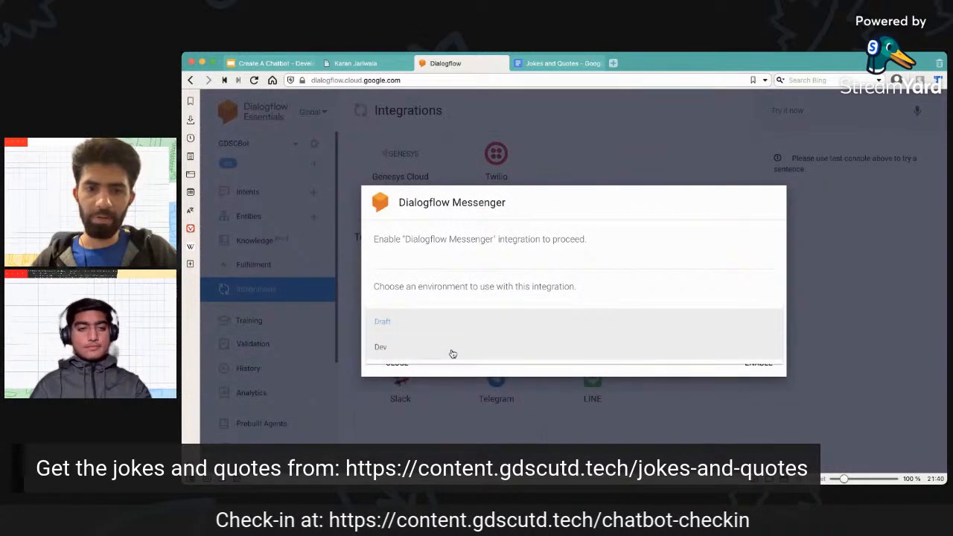
click(451, 348)
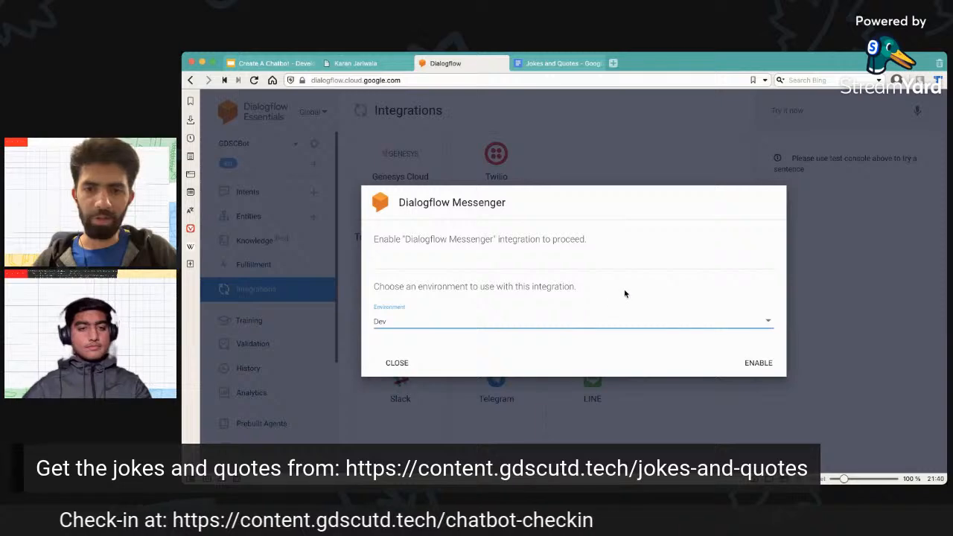
click(759, 363)
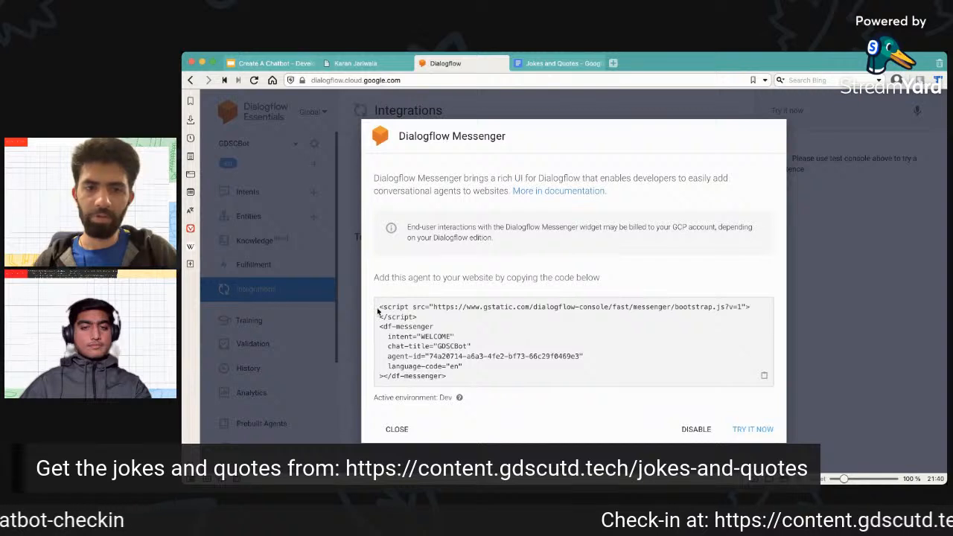
drag(378, 306, 464, 391)
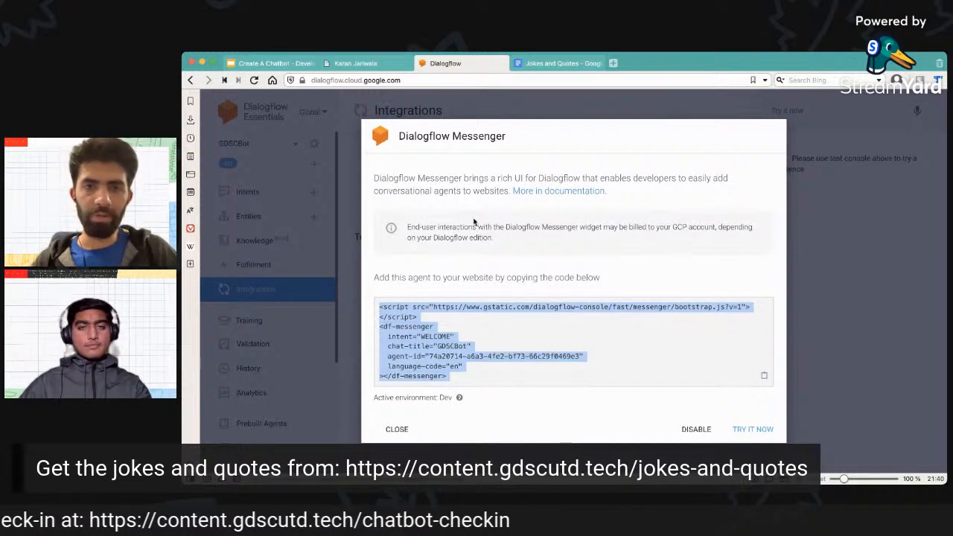
click(624, 277)
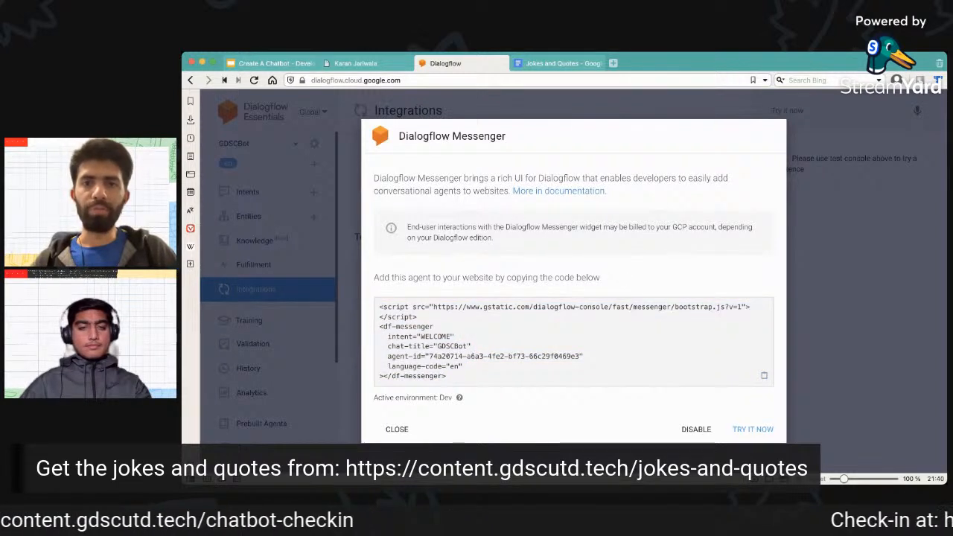
Load the local demo site 127.0.0.1:5000 in a new tab and expand its embedded chatbot widget.
click(614, 64)
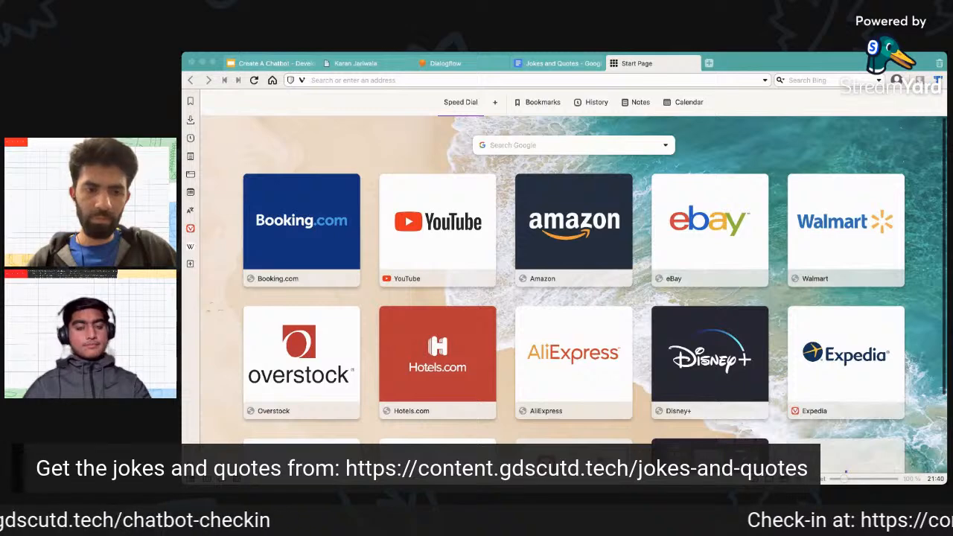
click(495, 274)
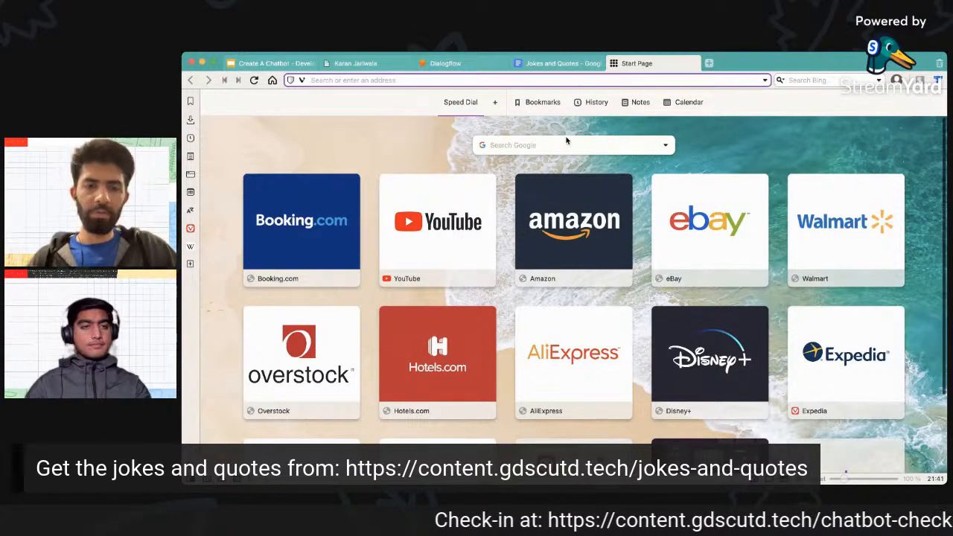
text(127.0.0.1:5000)
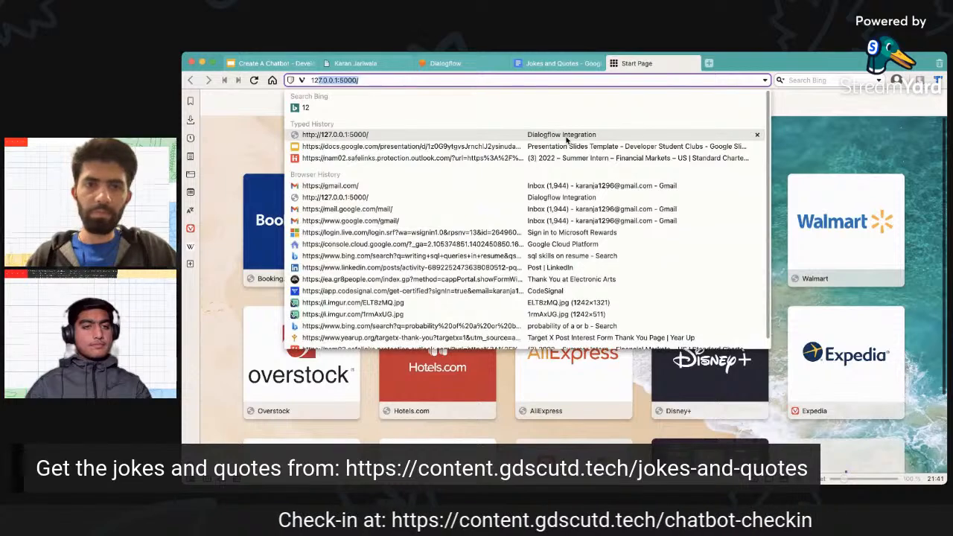
click(567, 136)
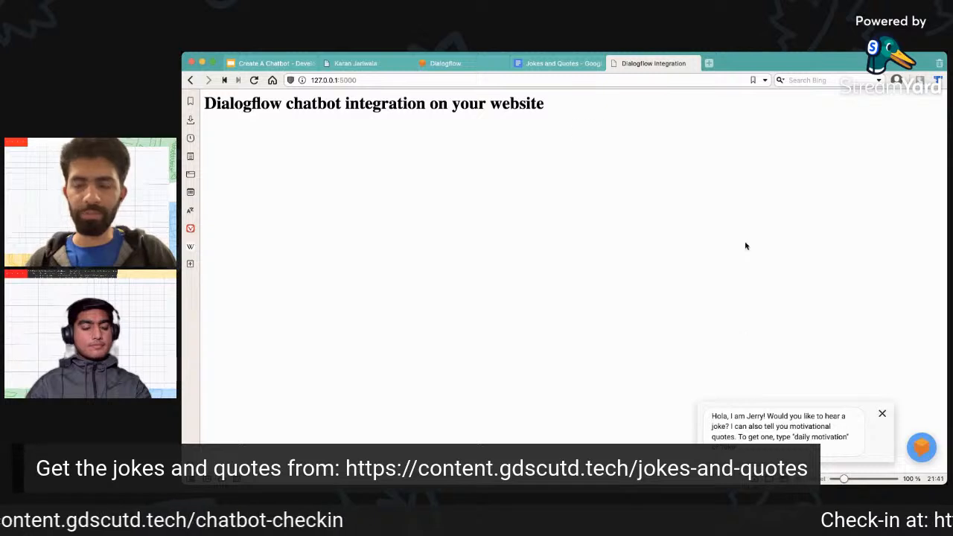
click(924, 447)
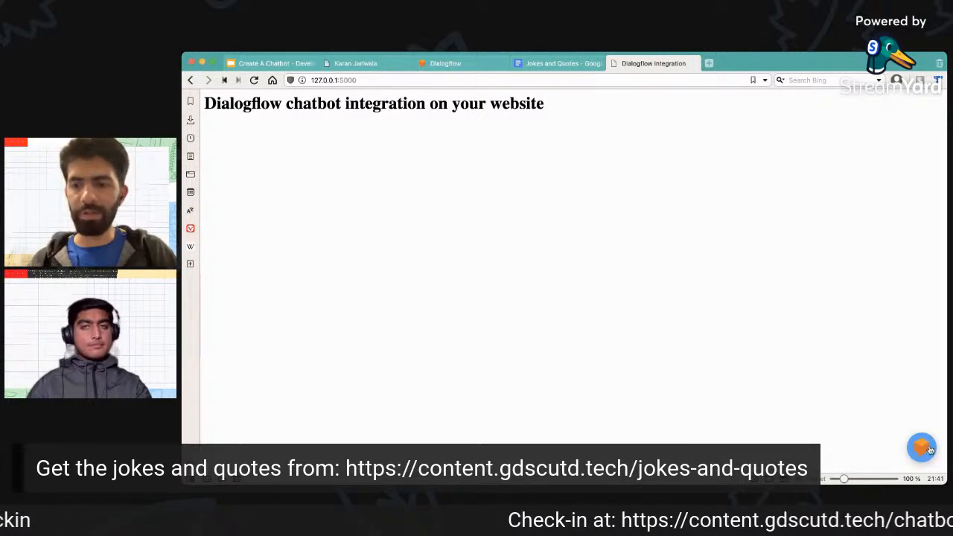
click(820, 436)
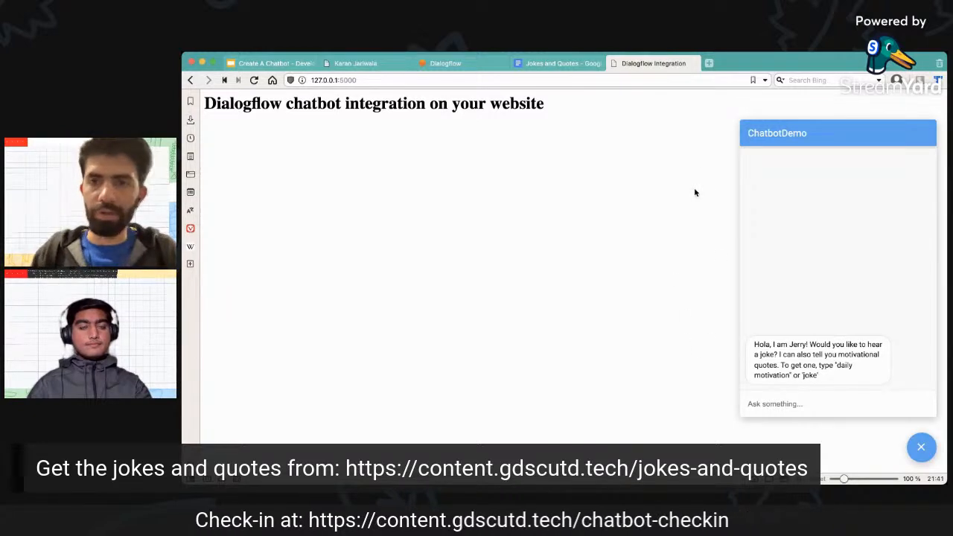
Inspect the demo page's HTML in the developer tools, examining the head, heading, Messenger script and chat widget elements.
key(alt+super+i)
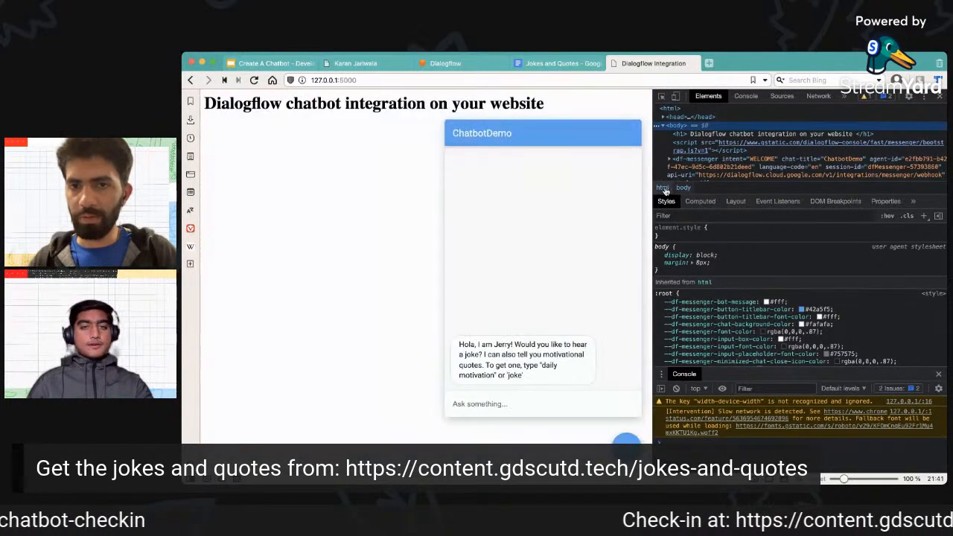
click(663, 190)
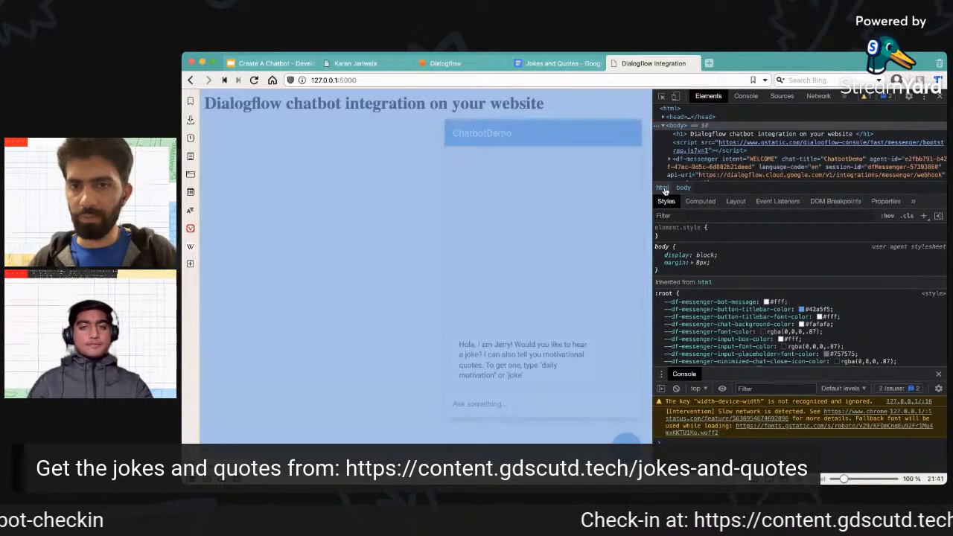
drag(653, 189, 611, 188)
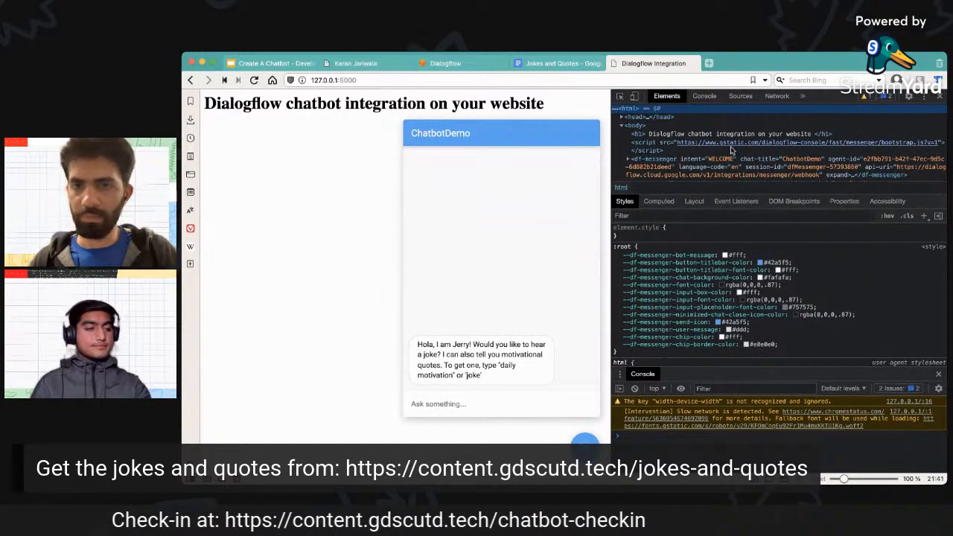
click(623, 118)
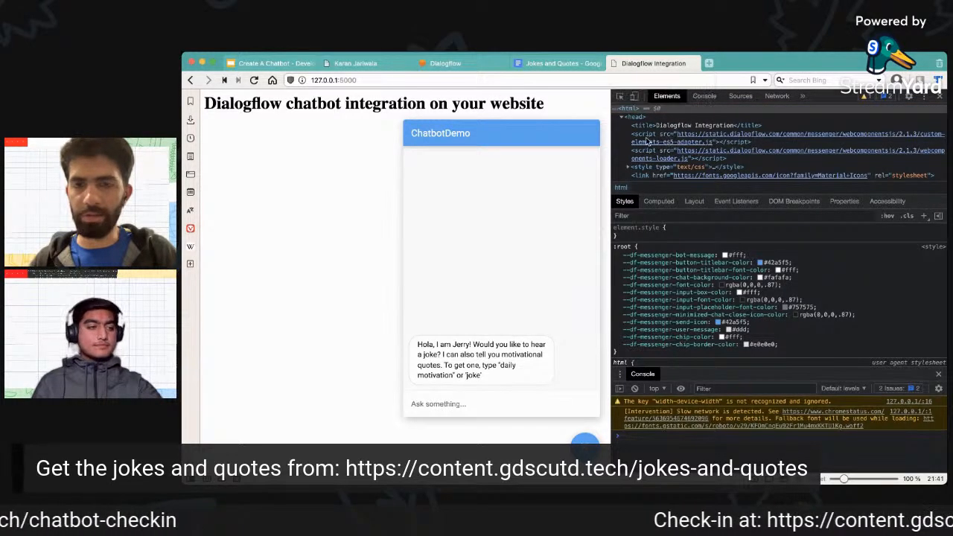
scroll(659, 153, down, 2)
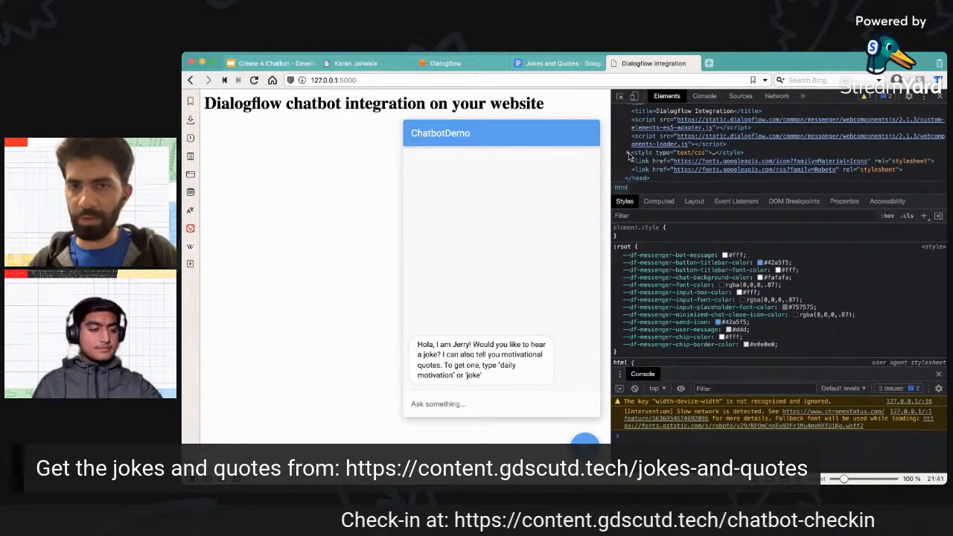
scroll(631, 157, up, 2)
scroll(674, 151, down, 4)
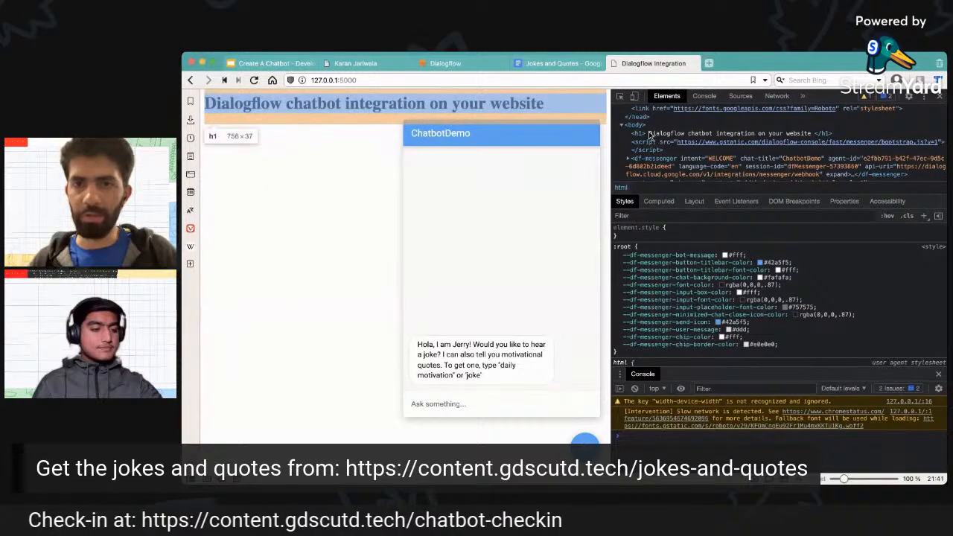
click(655, 134)
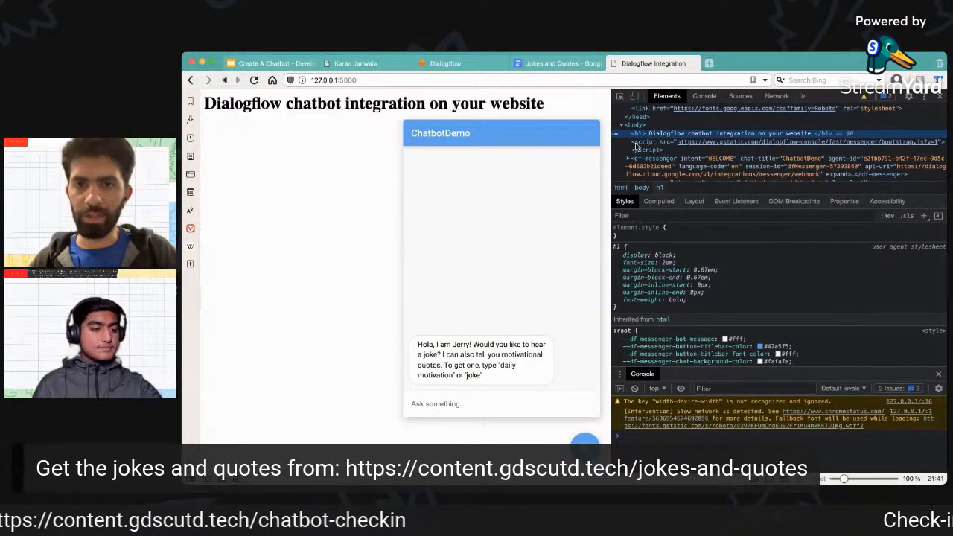
click(637, 147)
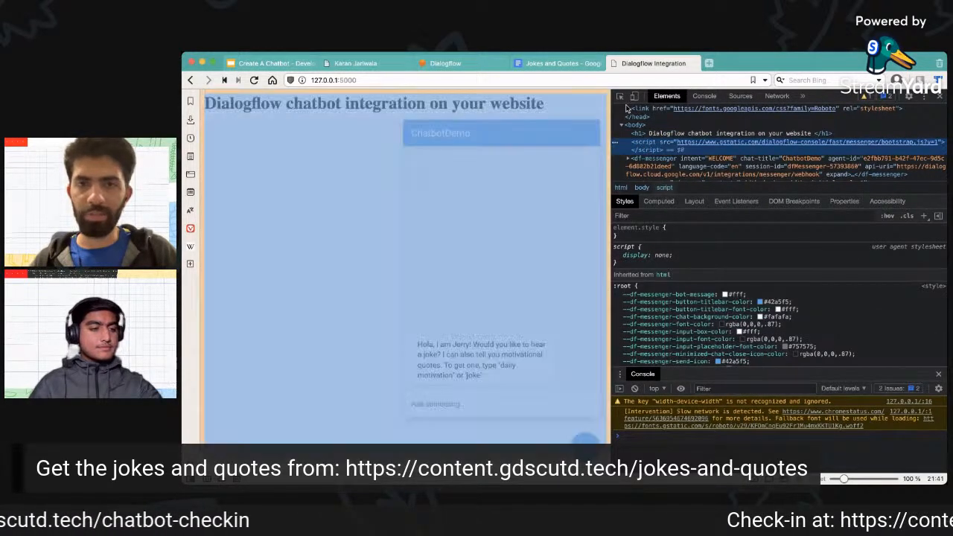
click(620, 98)
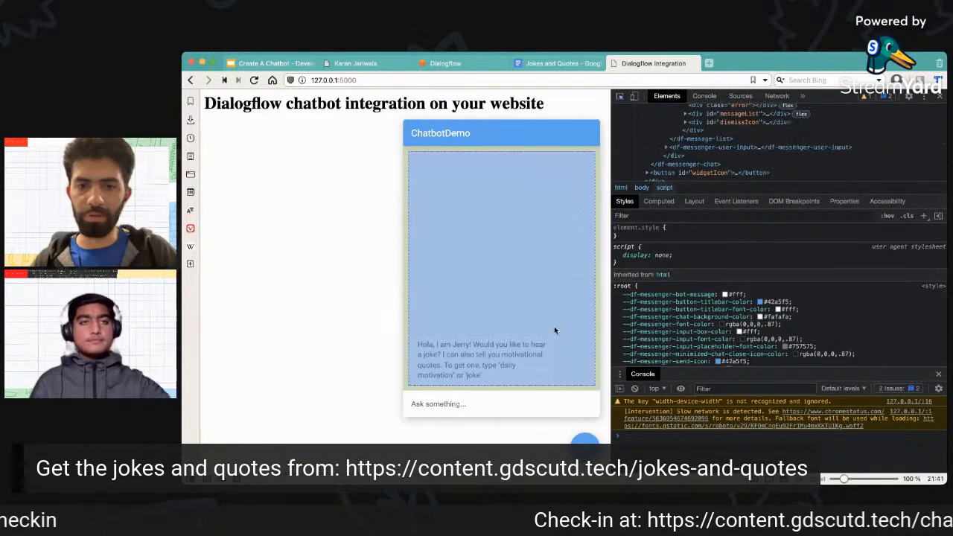
click(553, 325)
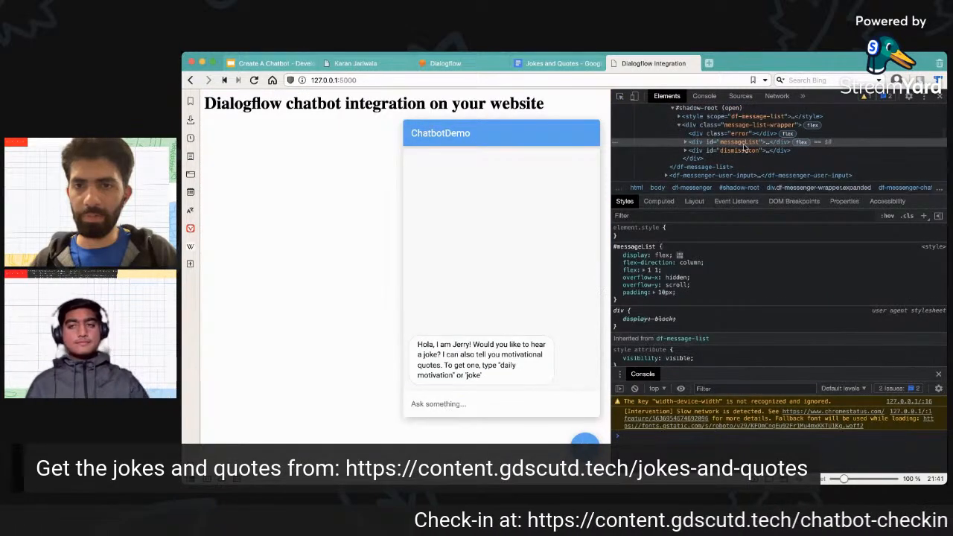
scroll(723, 150, up, 2)
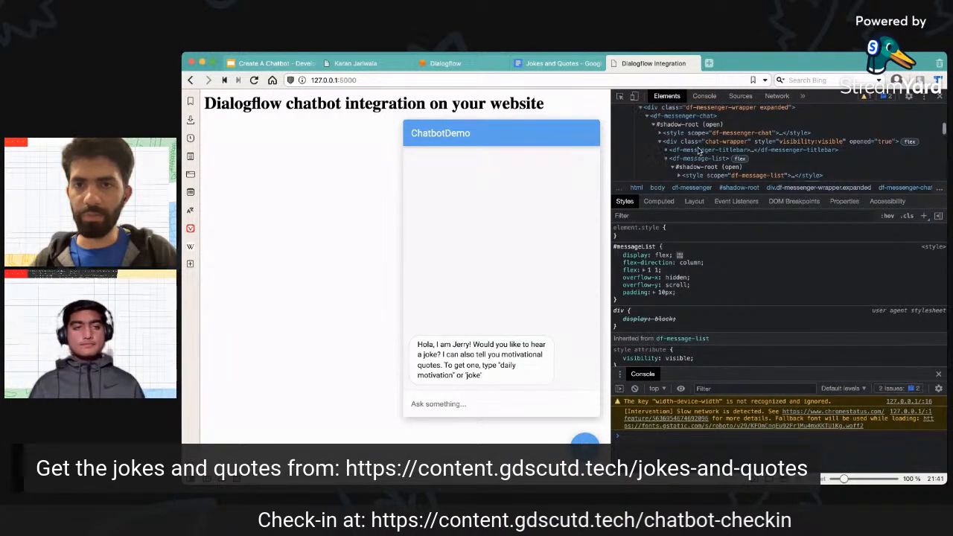
Review the complete Messenger embed code in Dialogflow again, and return to the demo site to check its local address.
click(466, 64)
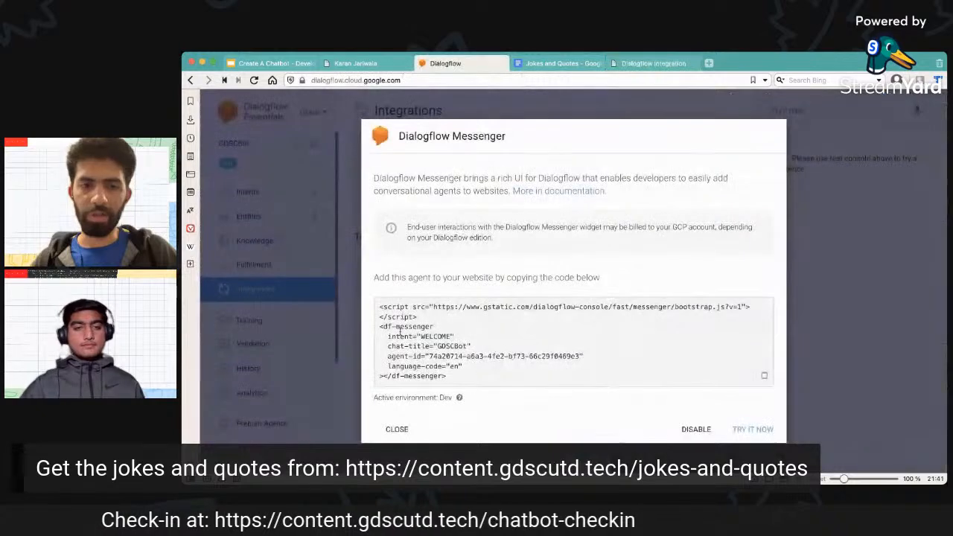
drag(379, 307, 486, 379)
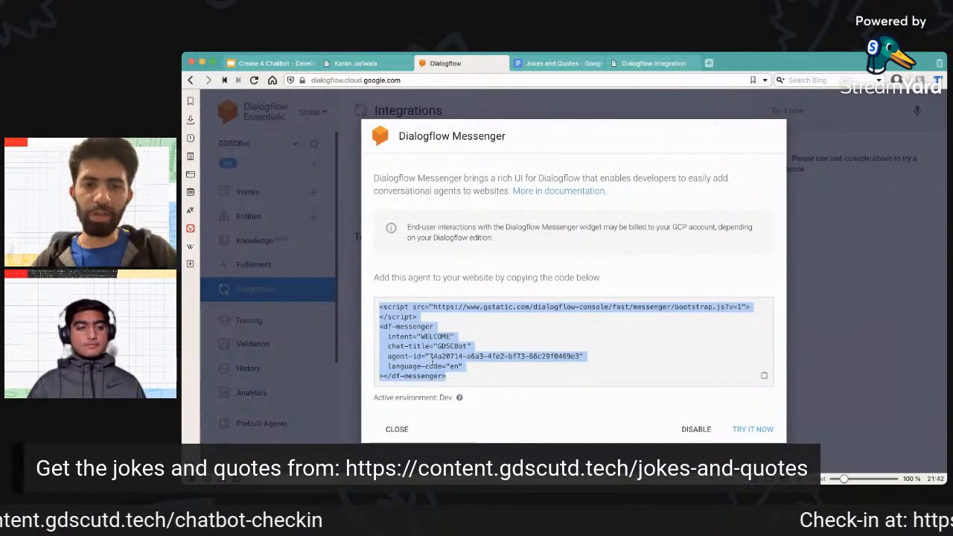
click(648, 64)
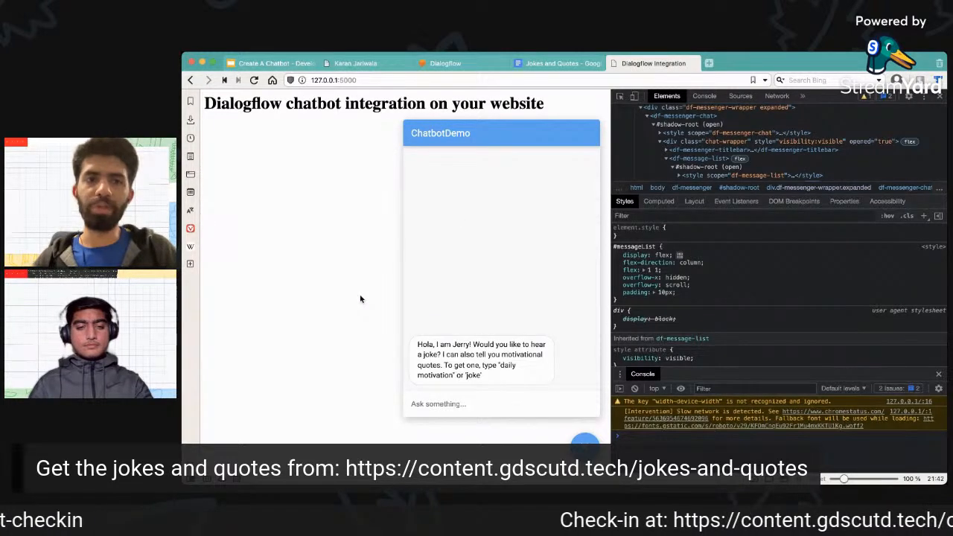
click(511, 77)
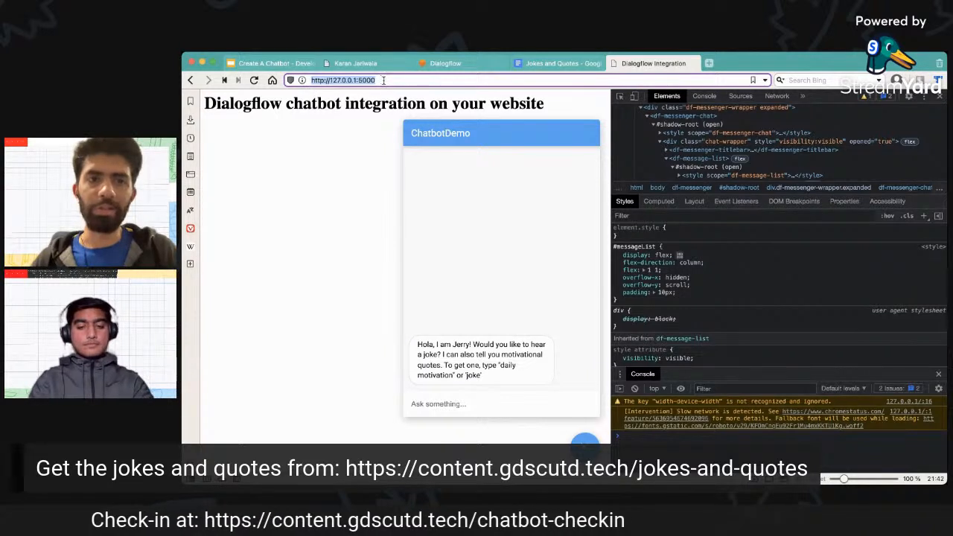
click(337, 161)
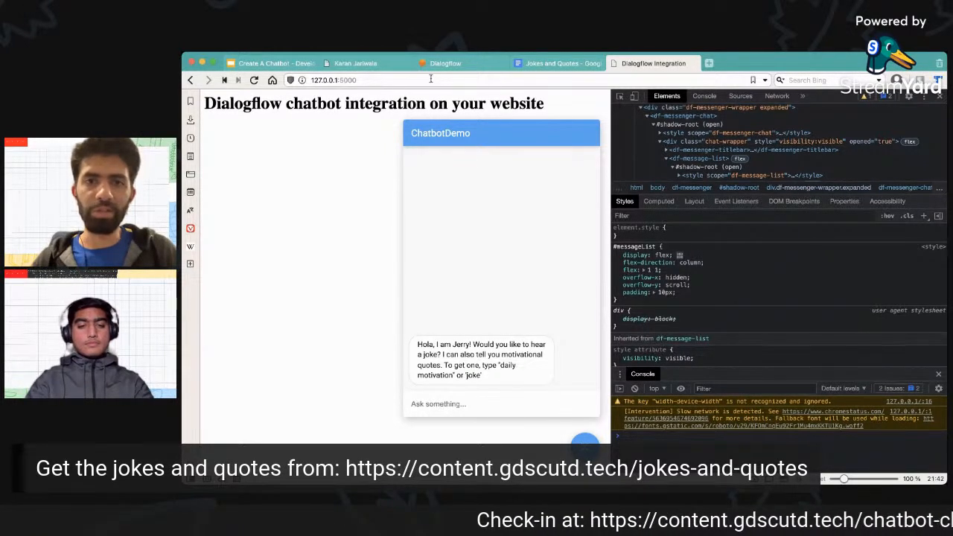
Go to the GitHub profile in a new tab and open the pinned Dialogflow-Agent repository.
click(709, 64)
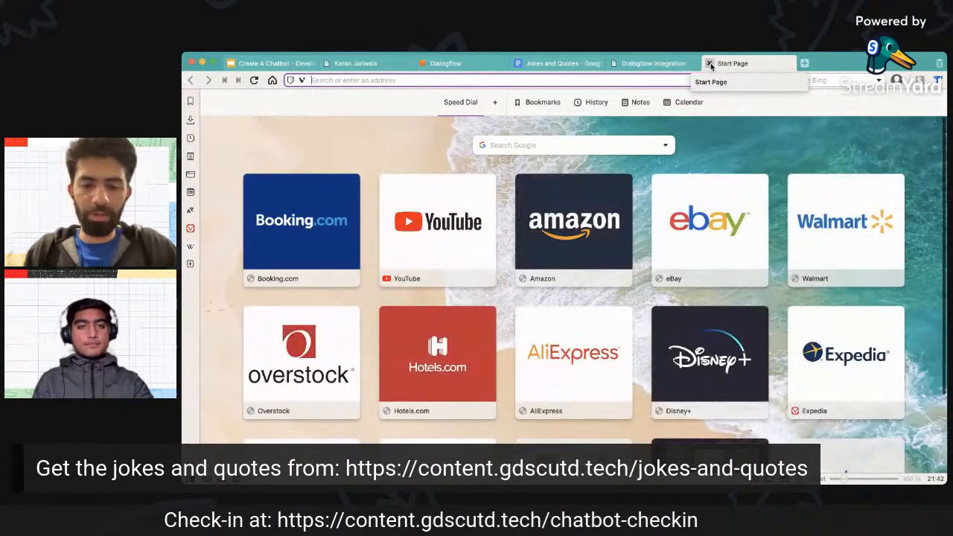
text(git)
key(Down)
key(Down)
key(Return)
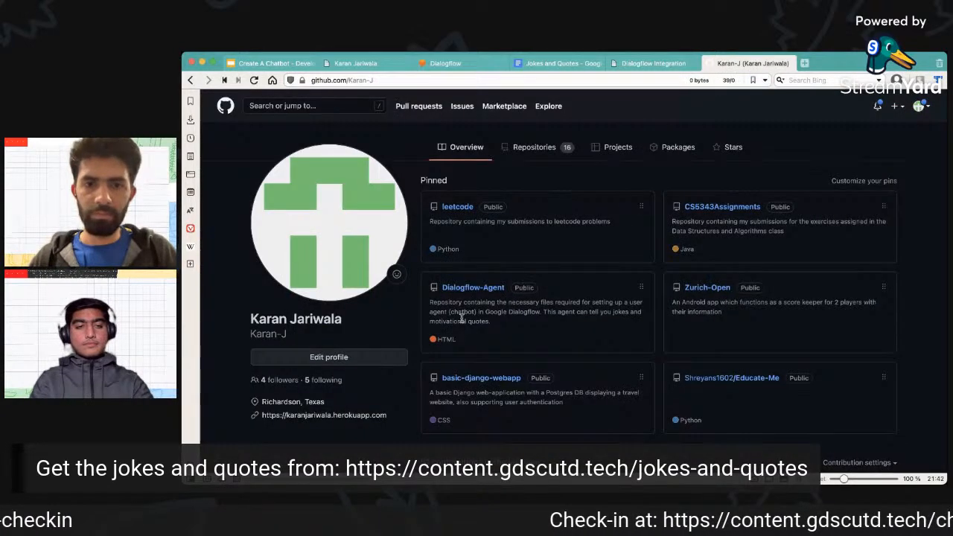
click(480, 289)
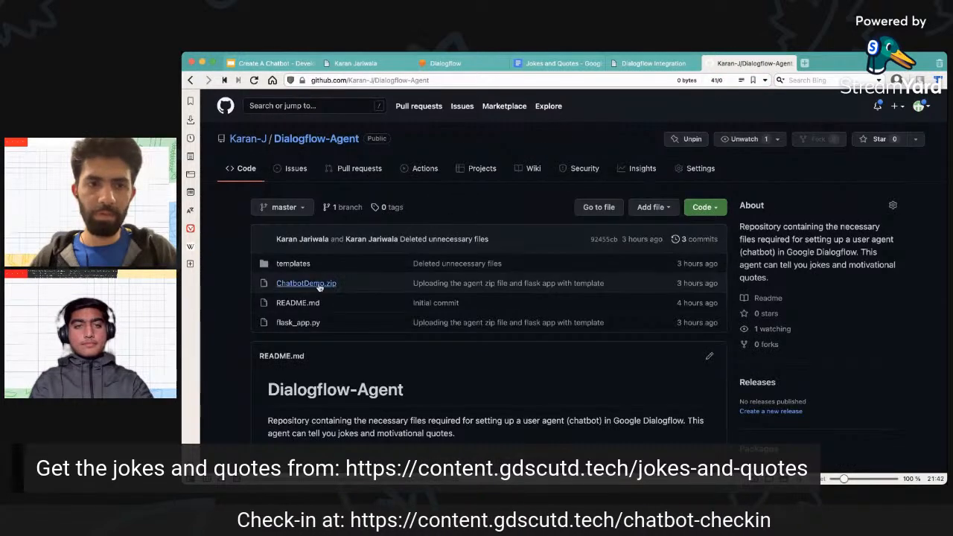
Open flask_app.py in the repository and examine its imports, Flask app creation and the hello route function.
click(299, 325)
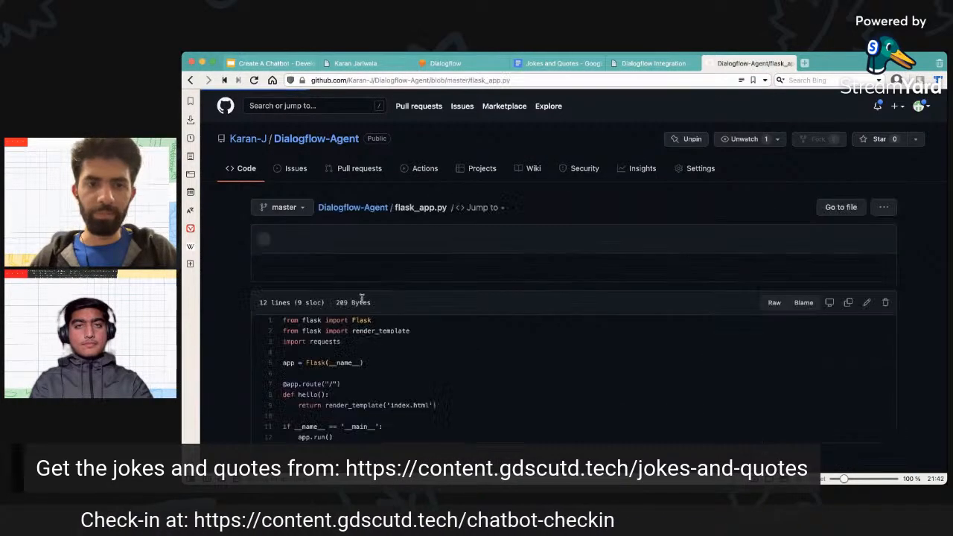
scroll(231, 300, down, 1)
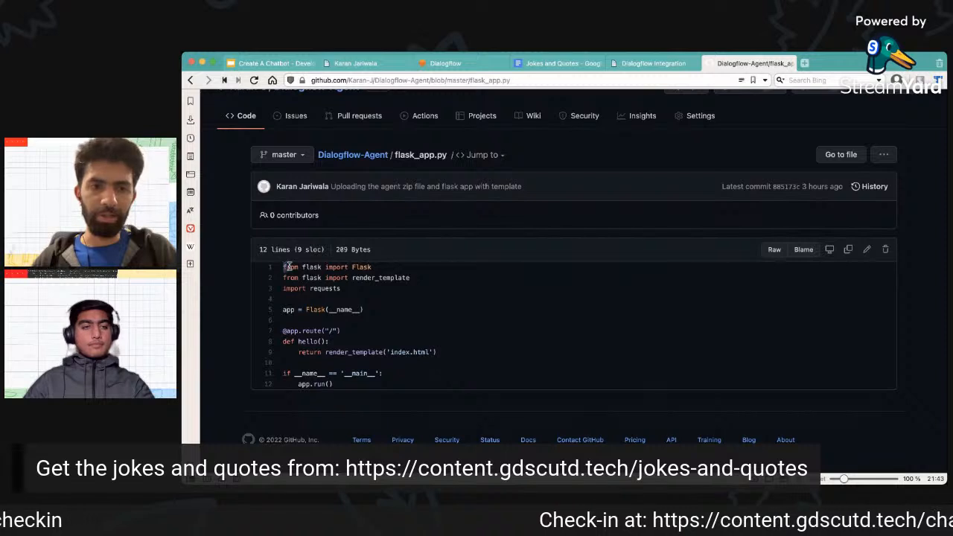
drag(283, 267, 387, 296)
click(383, 300)
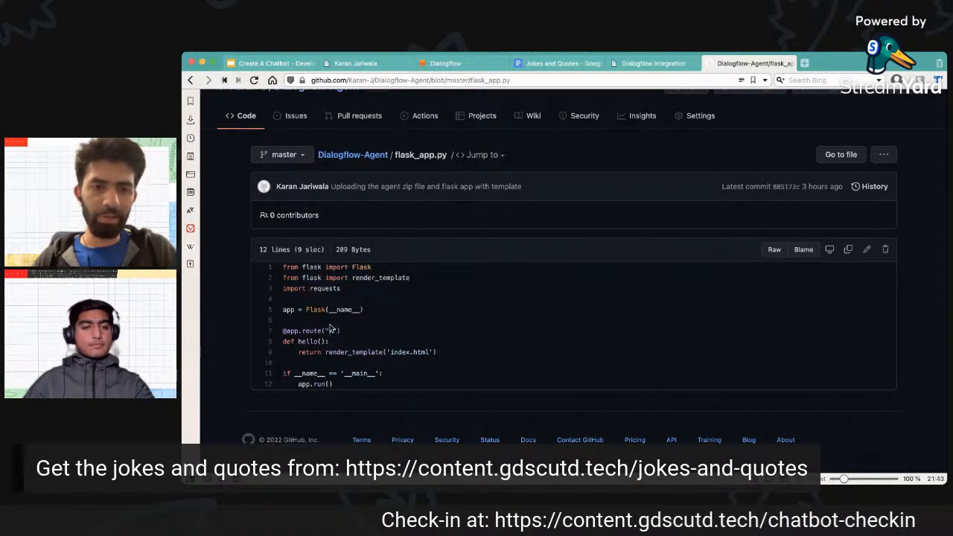
drag(373, 313, 283, 310)
click(369, 318)
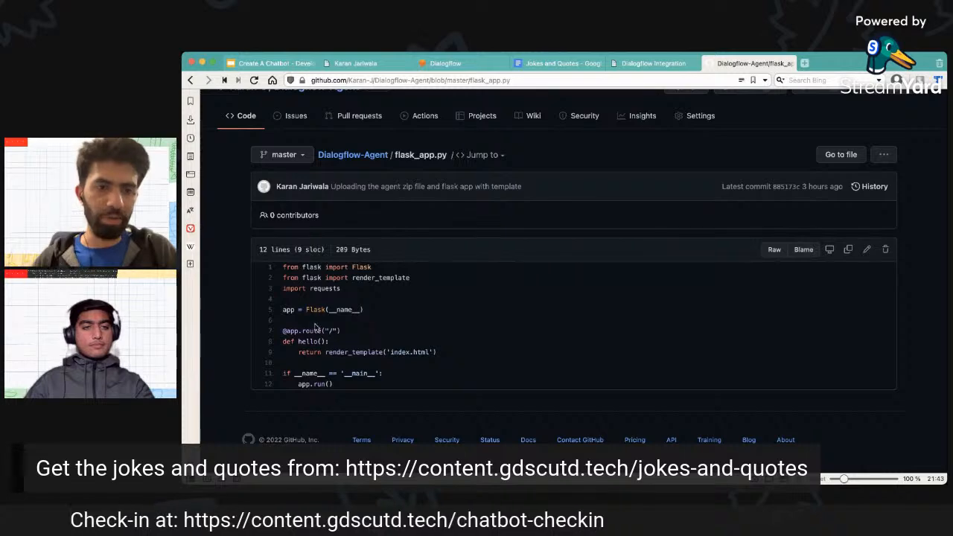
drag(283, 331, 485, 349)
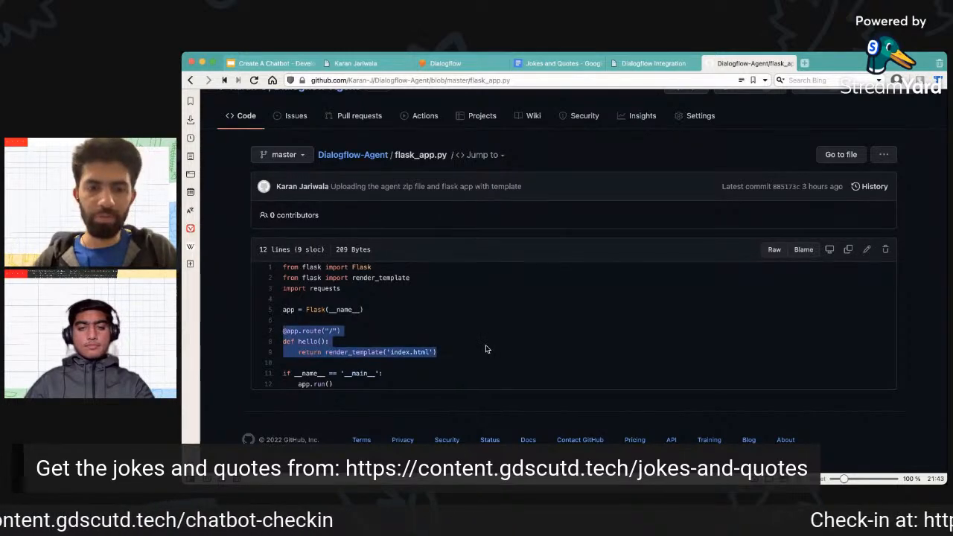
Check the local address of the demo site, and return to flask_app.py on GitHub.
click(633, 64)
click(429, 80)
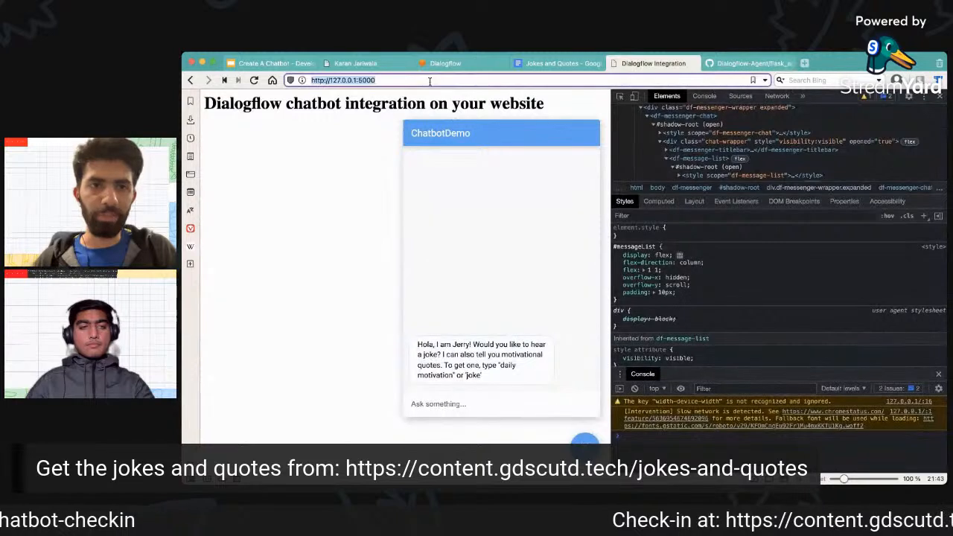
click(430, 81)
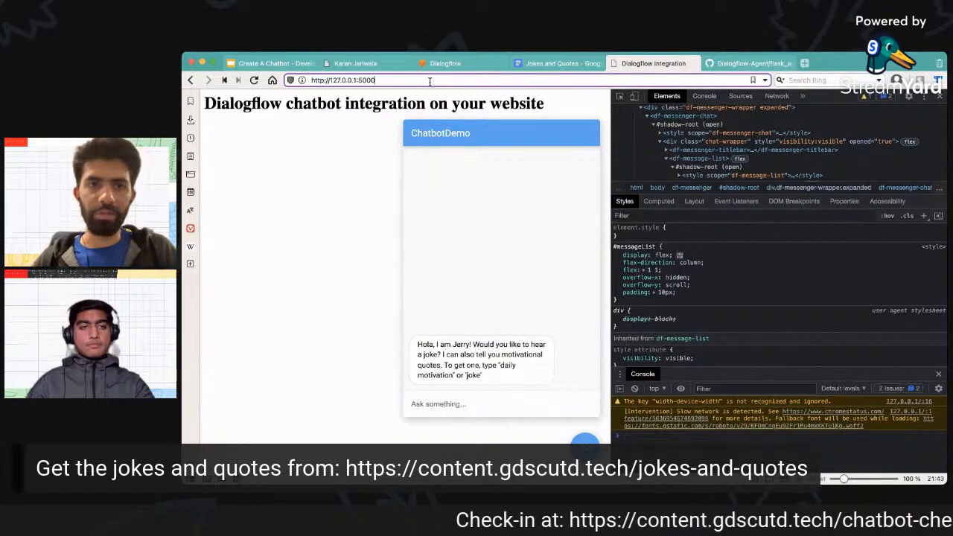
mouse_move(735, 67)
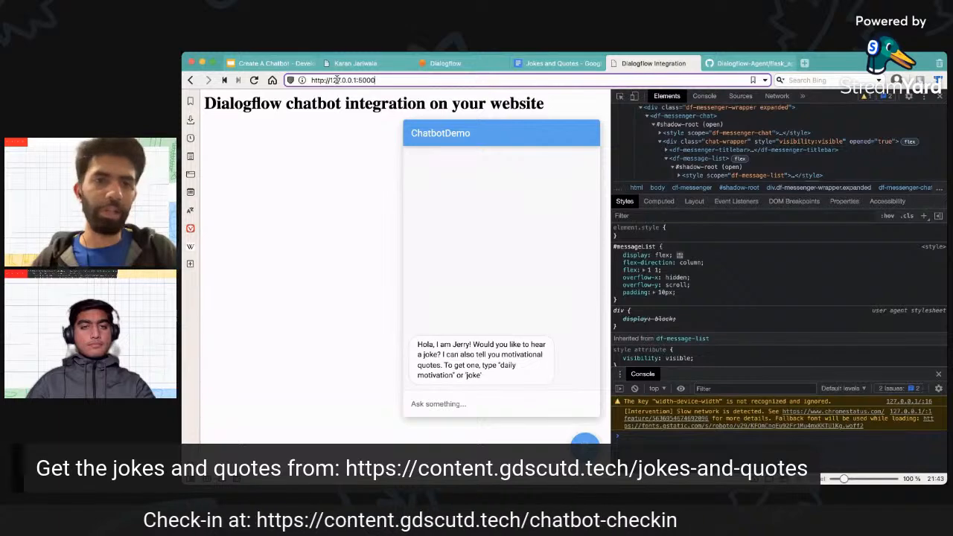
click(745, 64)
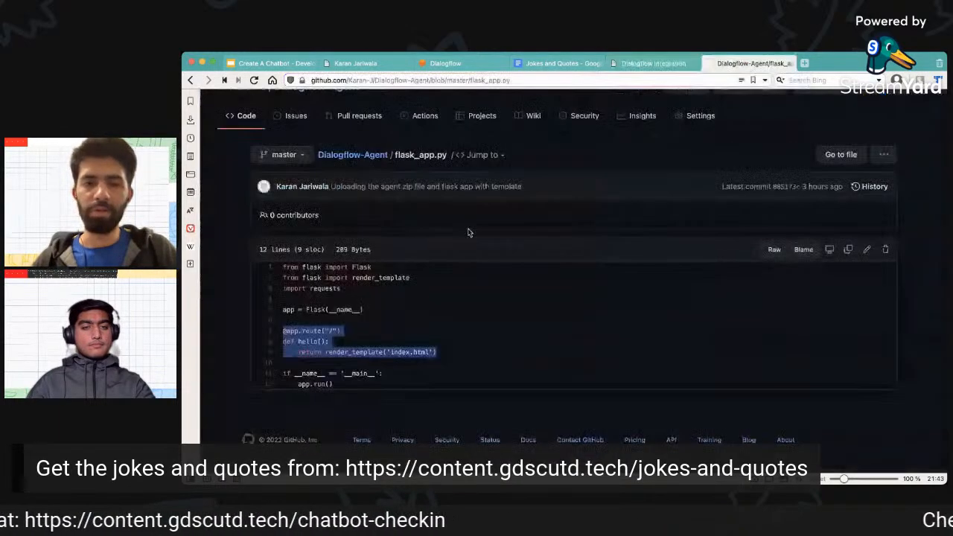
Examine the root route decorator and the app.run() call in flask_app.py.
click(376, 338)
drag(344, 332, 284, 333)
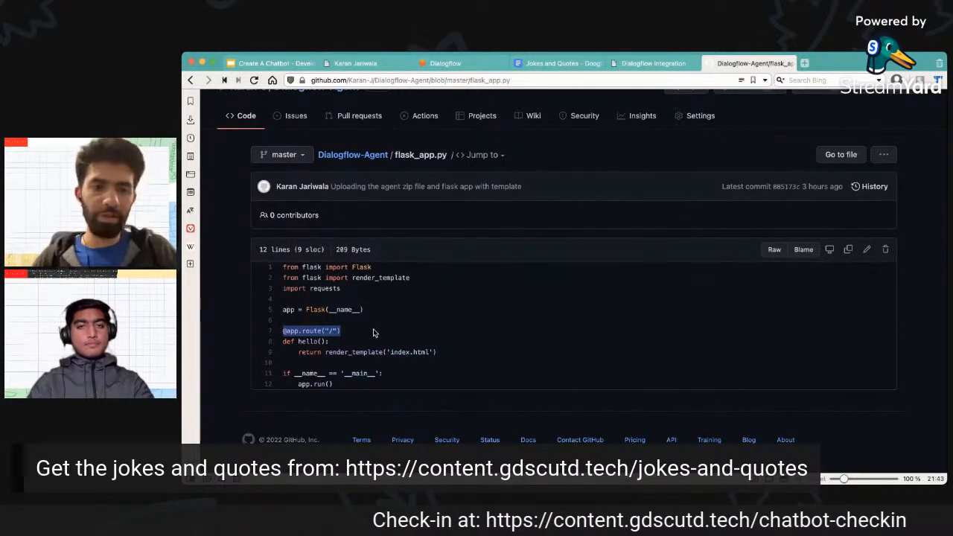
drag(341, 389, 304, 390)
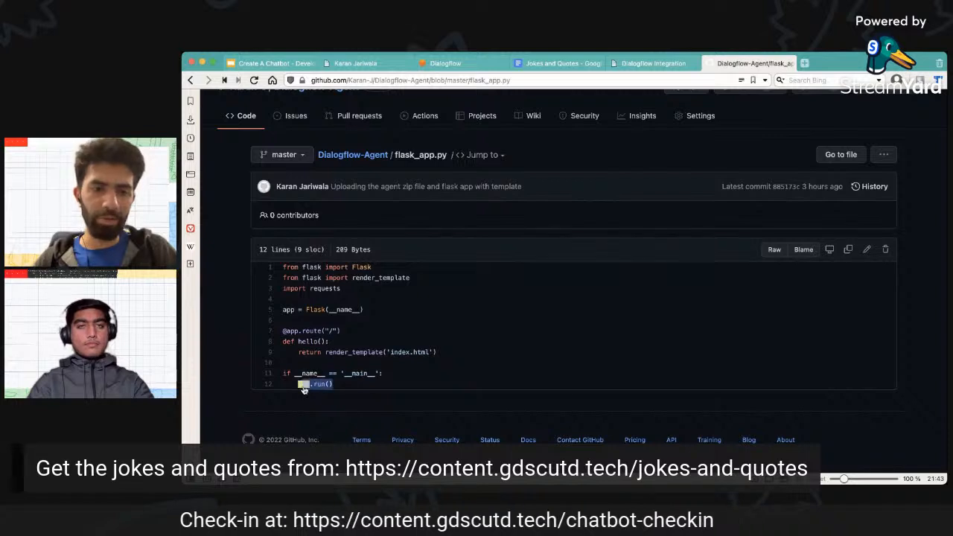
click(385, 387)
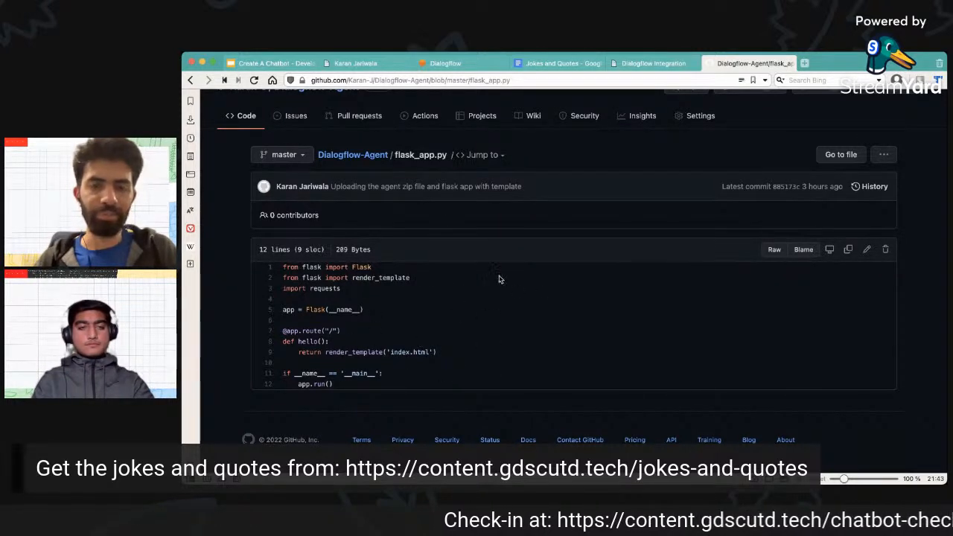
View the rendered demo page again, and examine the index.html argument returned by the hello function in flask_app.py.
click(653, 63)
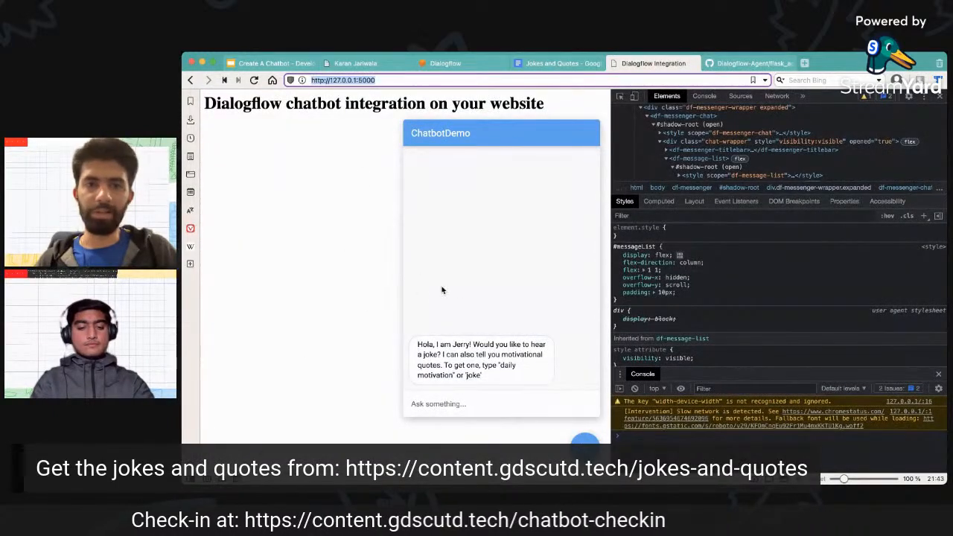
click(739, 63)
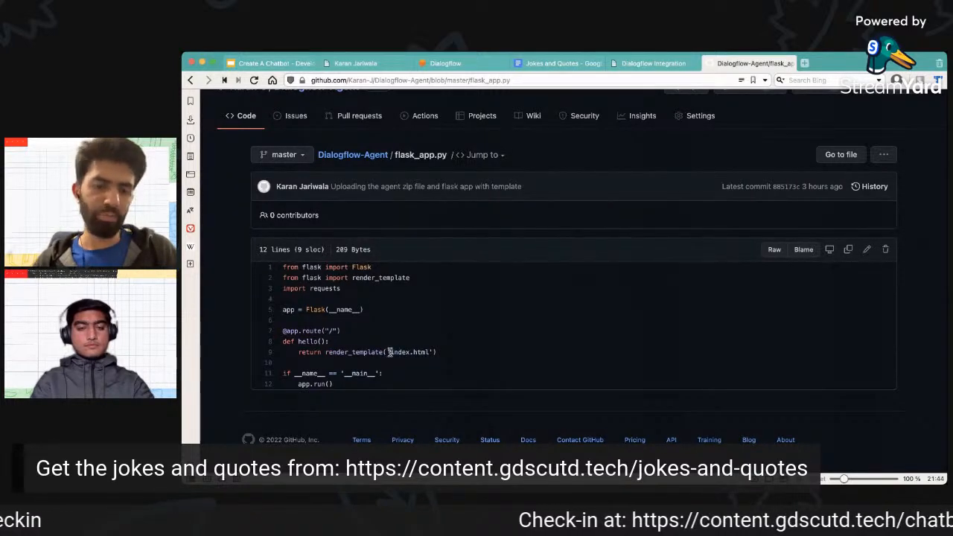
drag(388, 352, 432, 353)
click(458, 355)
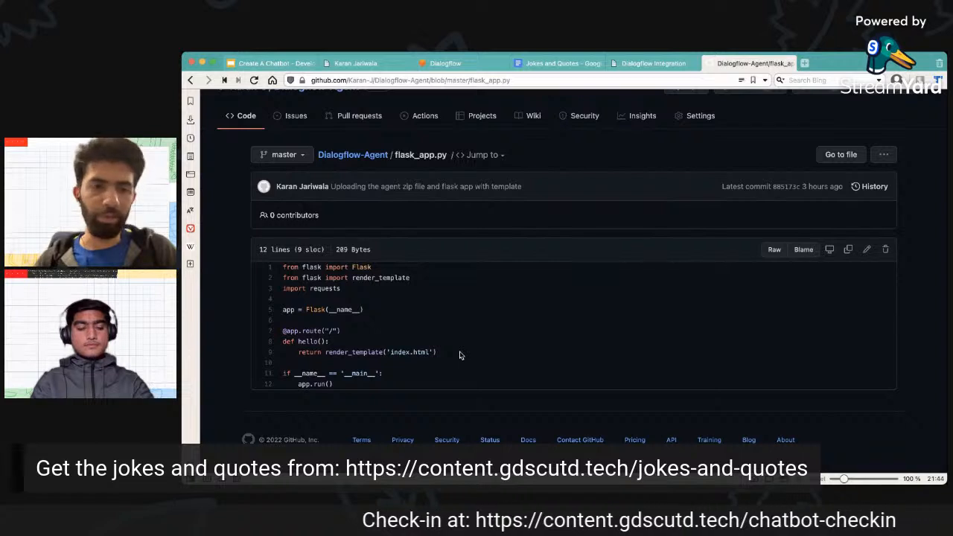
Compare the render_template import with its use in the return line of flask_app.py.
double_click(327, 356)
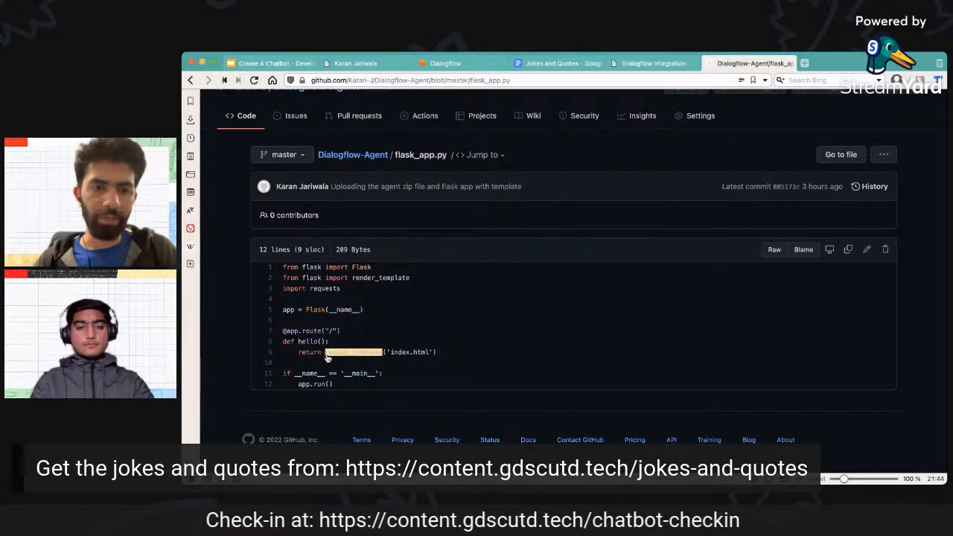
click(330, 356)
double_click(370, 279)
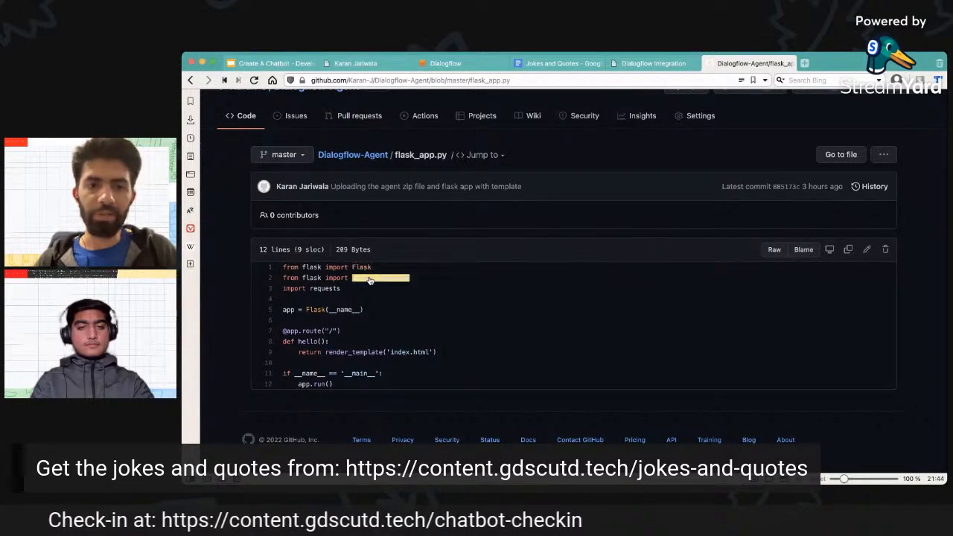
click(368, 330)
double_click(349, 354)
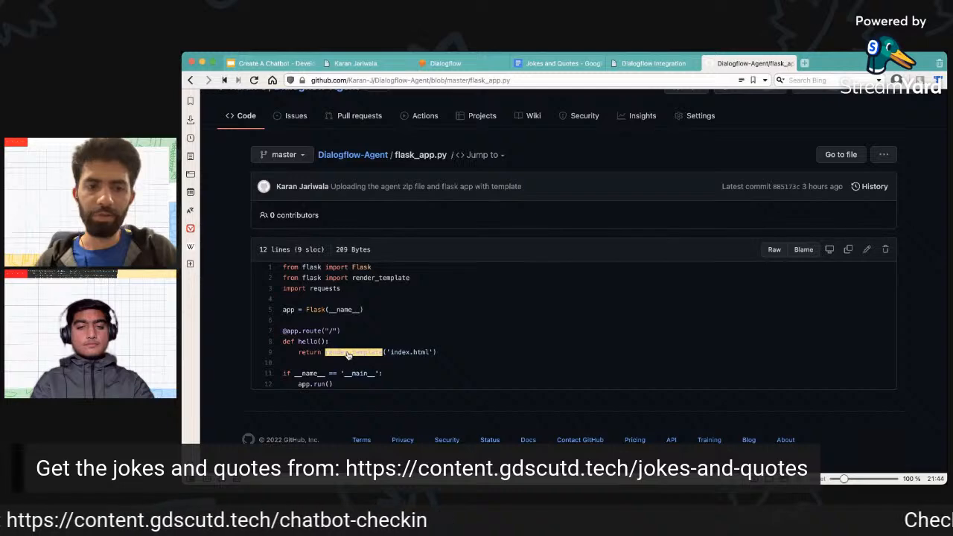
click(345, 353)
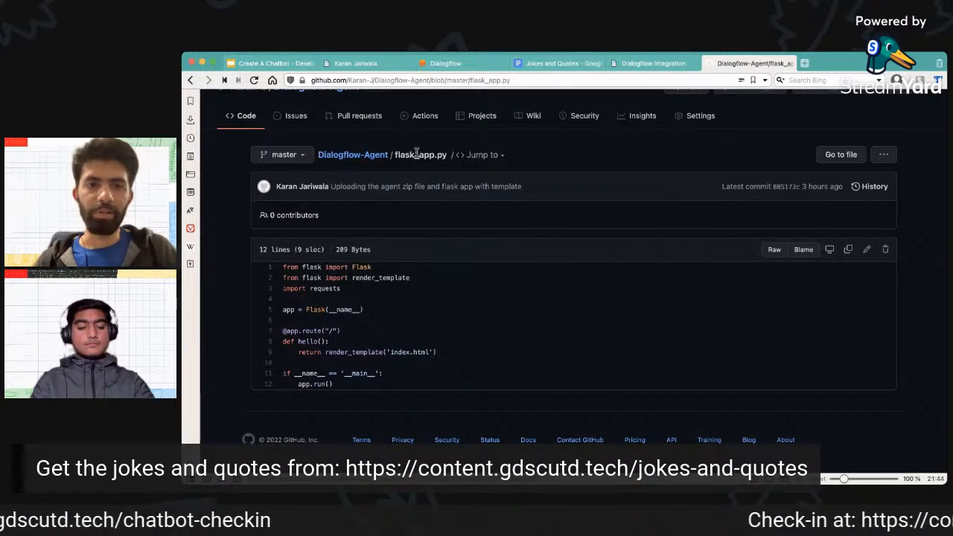
View the contents of the repository's templates folder, and reopen flask_app.py to examine its index.html reference.
click(369, 156)
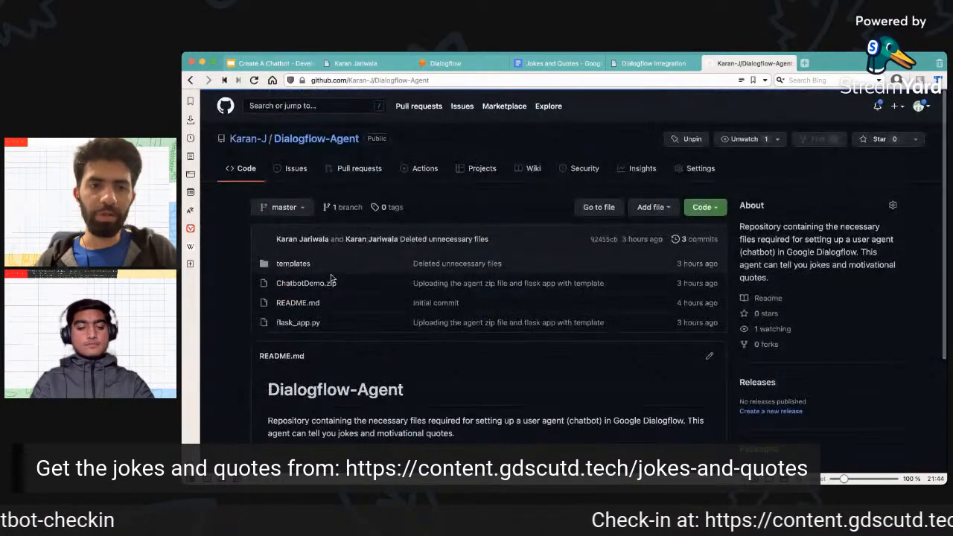
click(301, 265)
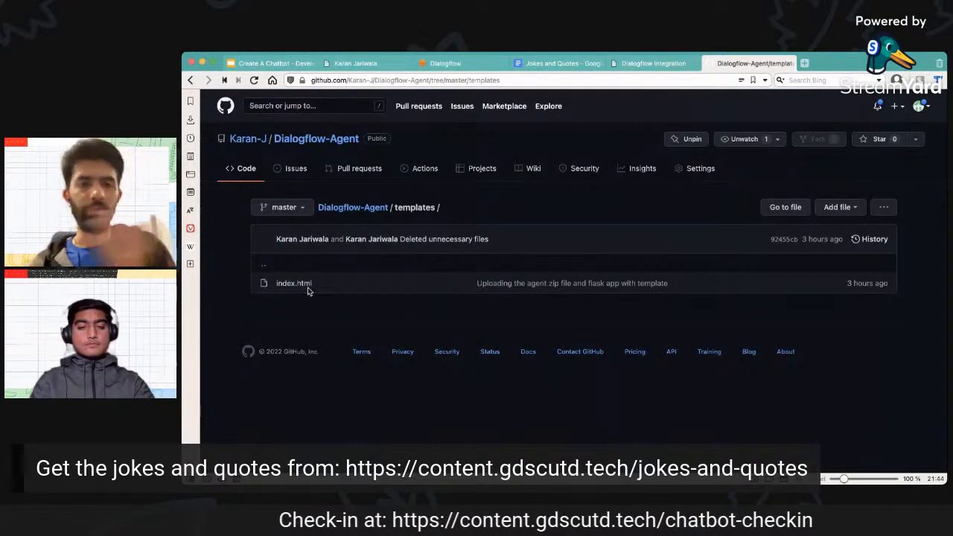
click(367, 209)
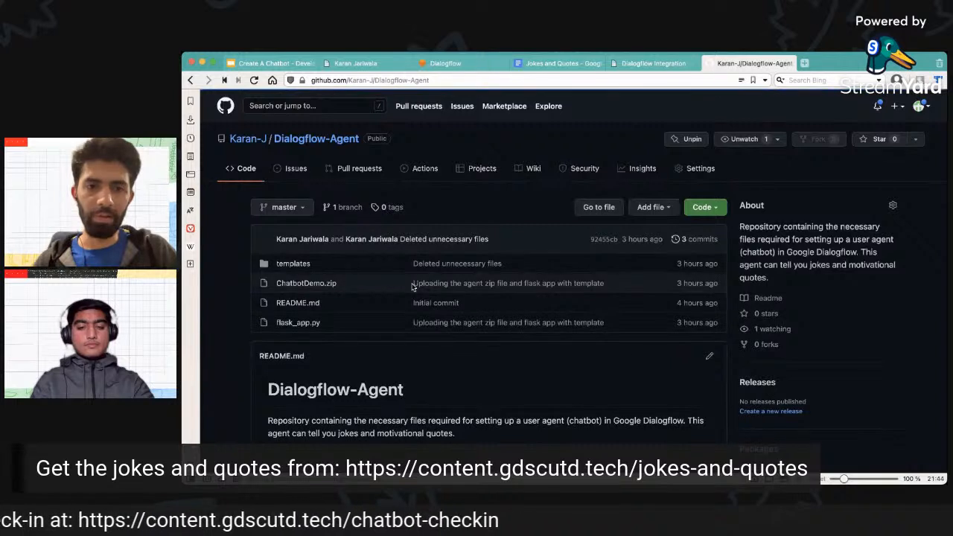
click(299, 322)
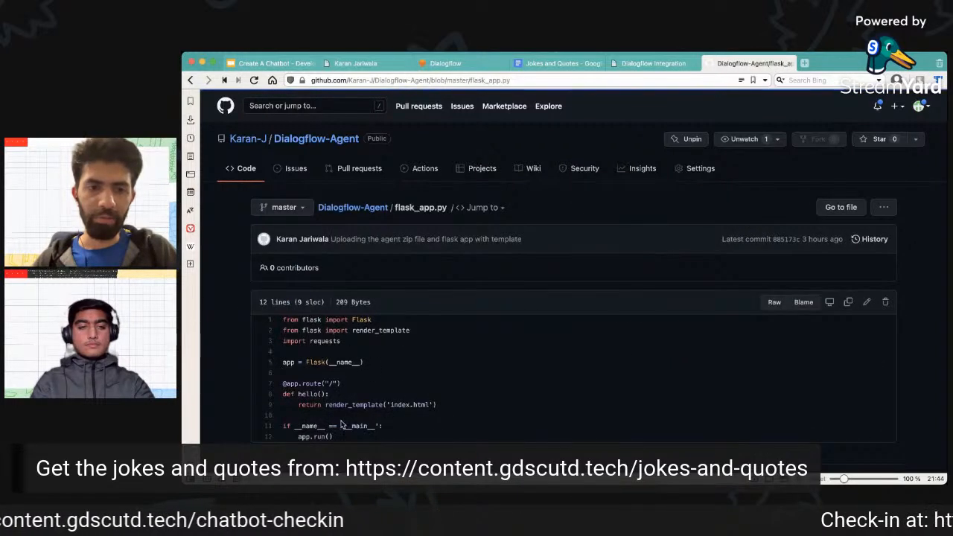
drag(391, 405, 439, 390)
click(438, 390)
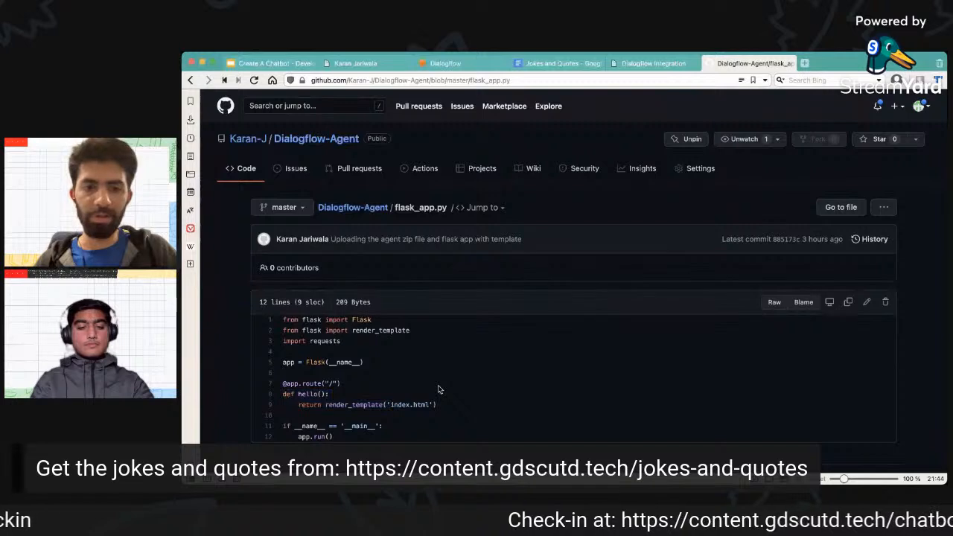
Open index.html from the templates folder and examine its head section, Messenger script, df-messenger element and viewport meta tag.
click(362, 207)
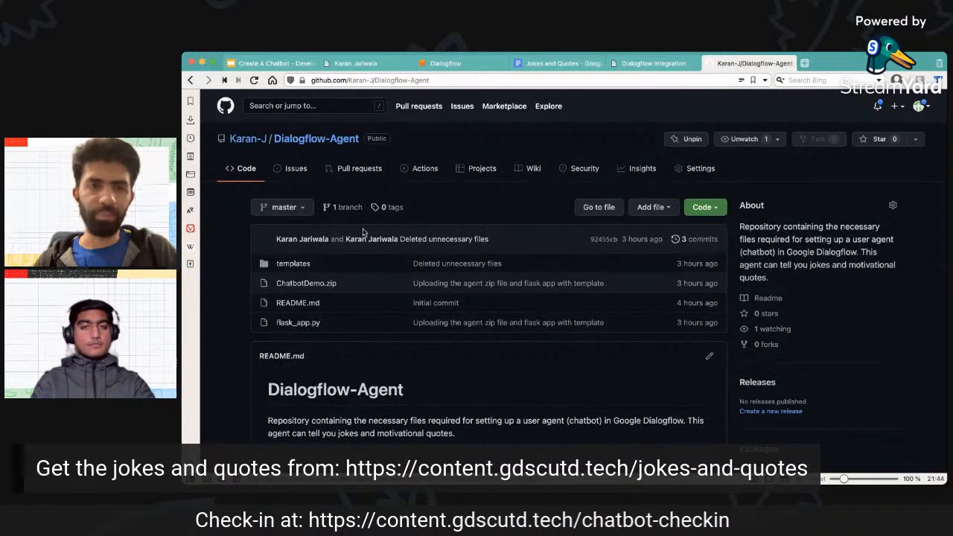
click(301, 265)
click(290, 283)
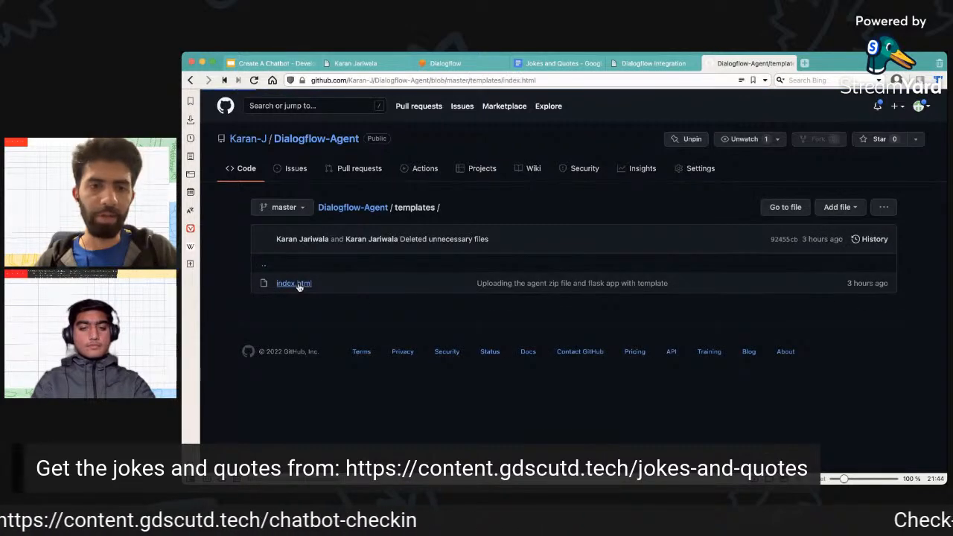
scroll(358, 282, down, 3)
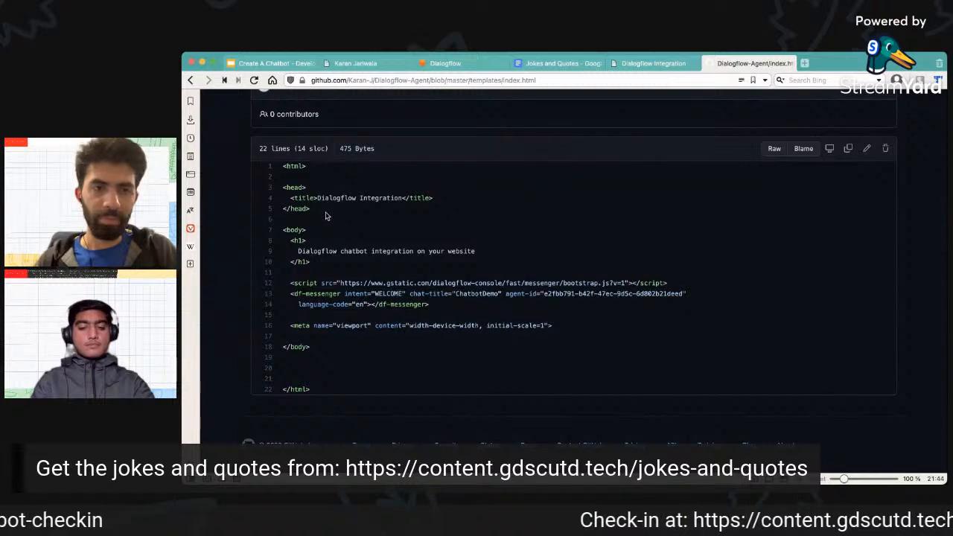
drag(328, 213, 278, 185)
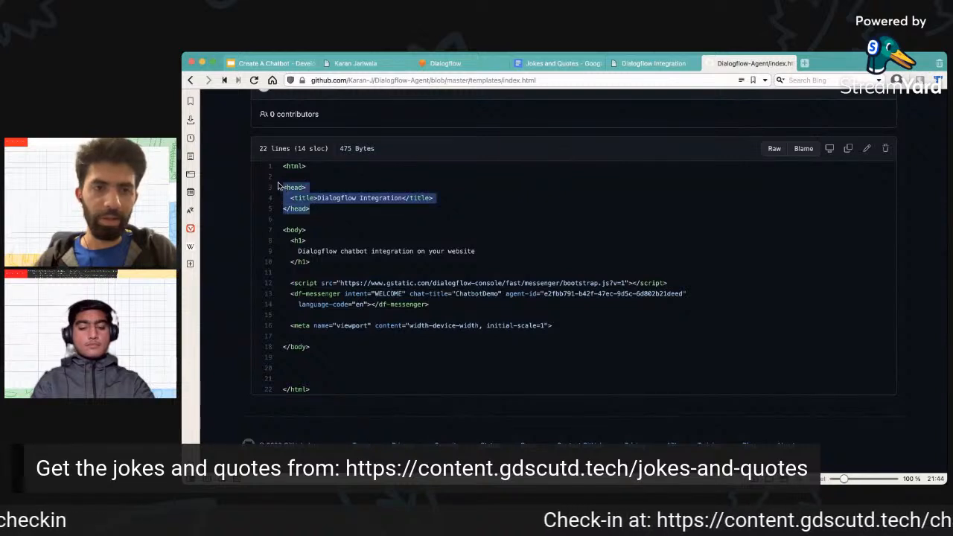
click(289, 240)
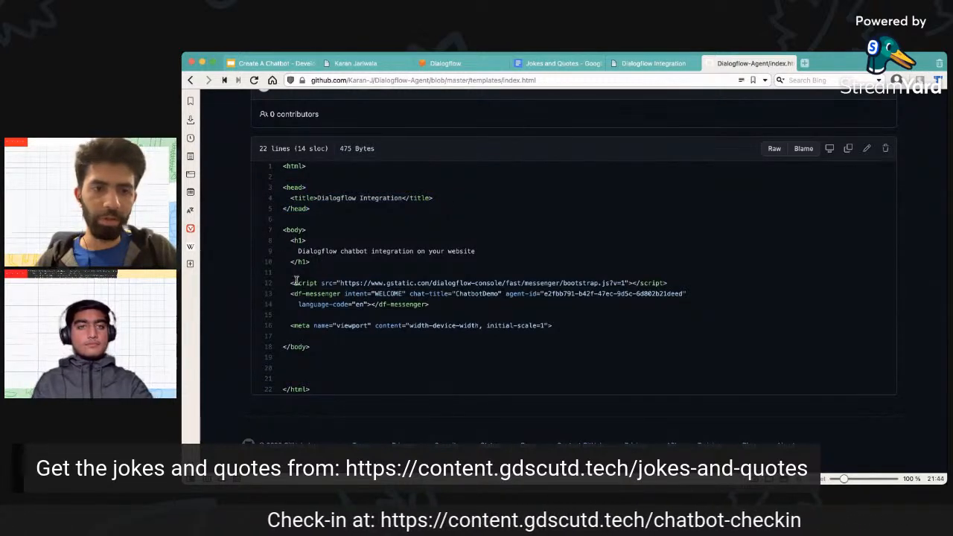
drag(290, 281, 572, 332)
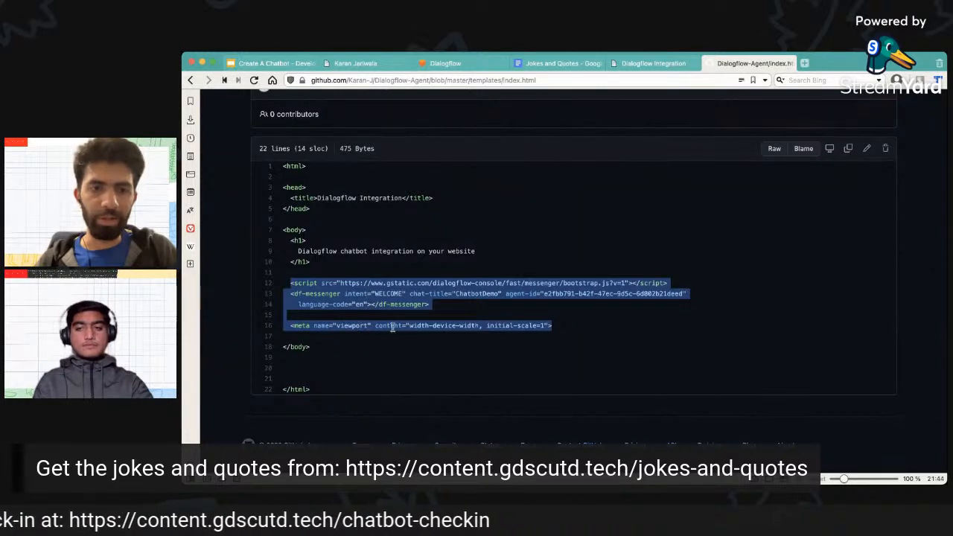
Compare the Messenger embed code in Dialogflow with the code in the repository's index.html.
click(461, 61)
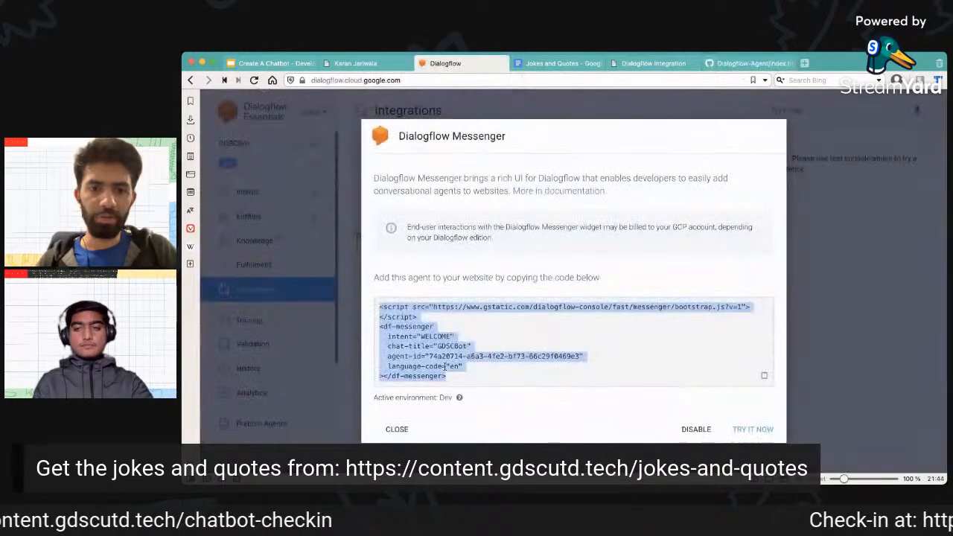
click(481, 380)
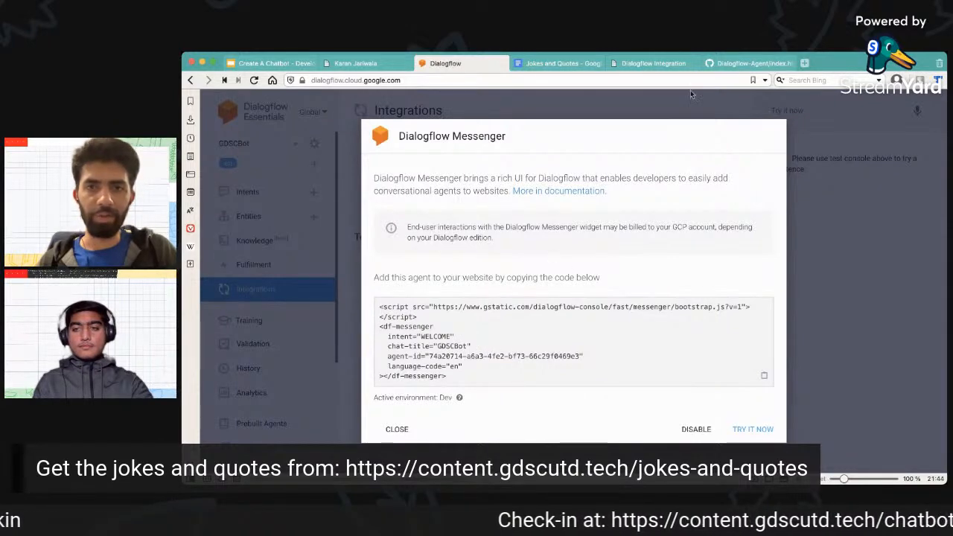
click(752, 63)
click(347, 369)
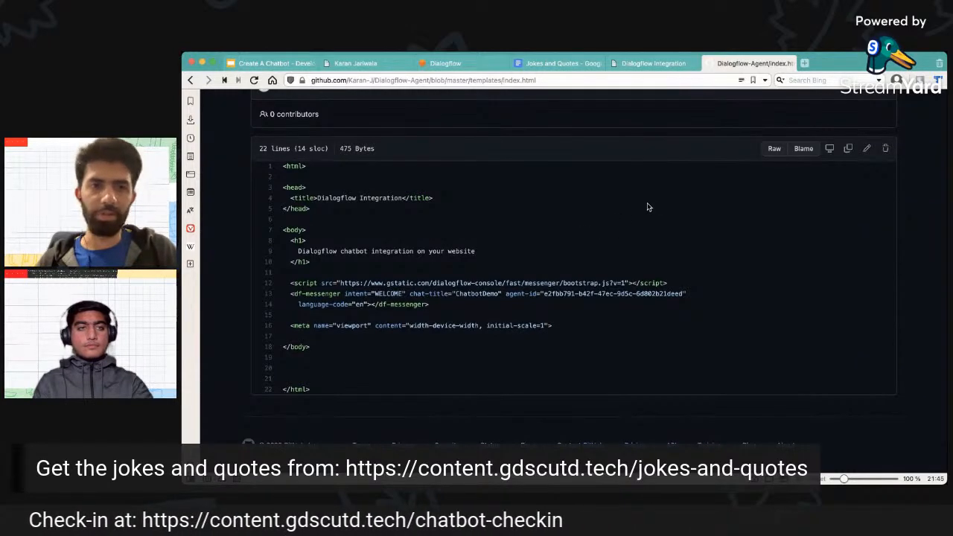
Return to the Dialogflow-Agent repository's main page, and switch back to the local demo site.
scroll(647, 204, up, 2)
click(355, 118)
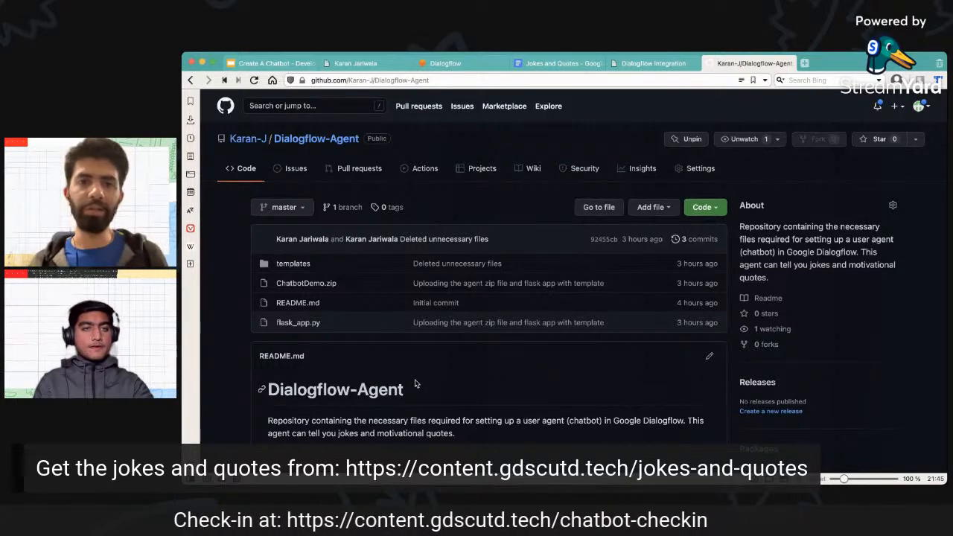
click(645, 63)
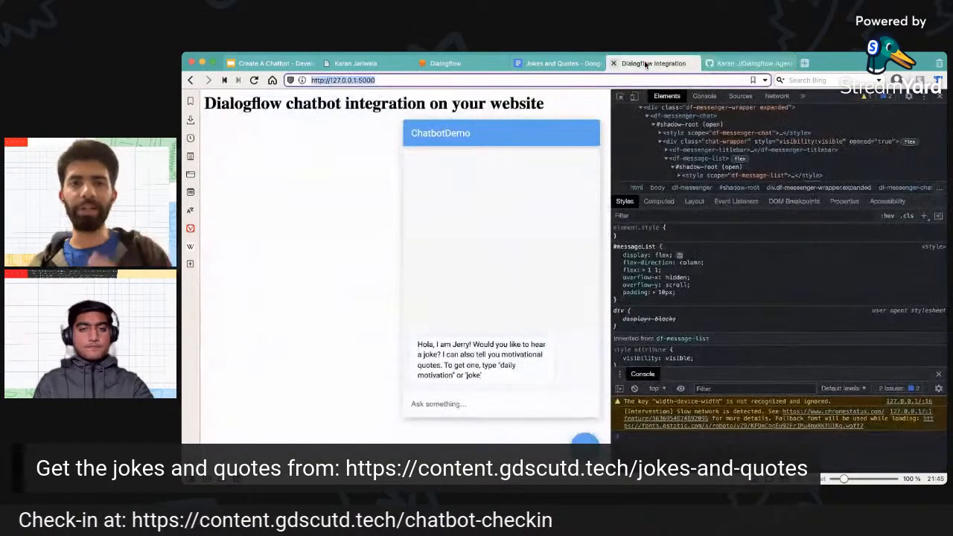
Collapse the chat widget on the local demo site, and close the Dialogflow Messenger embed code dialog in Dialogflow.
click(376, 228)
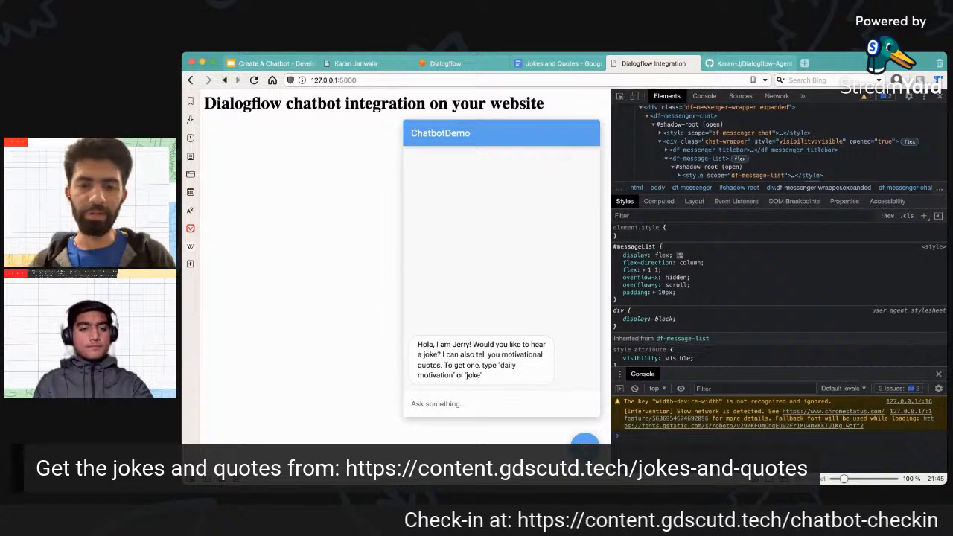
click(585, 448)
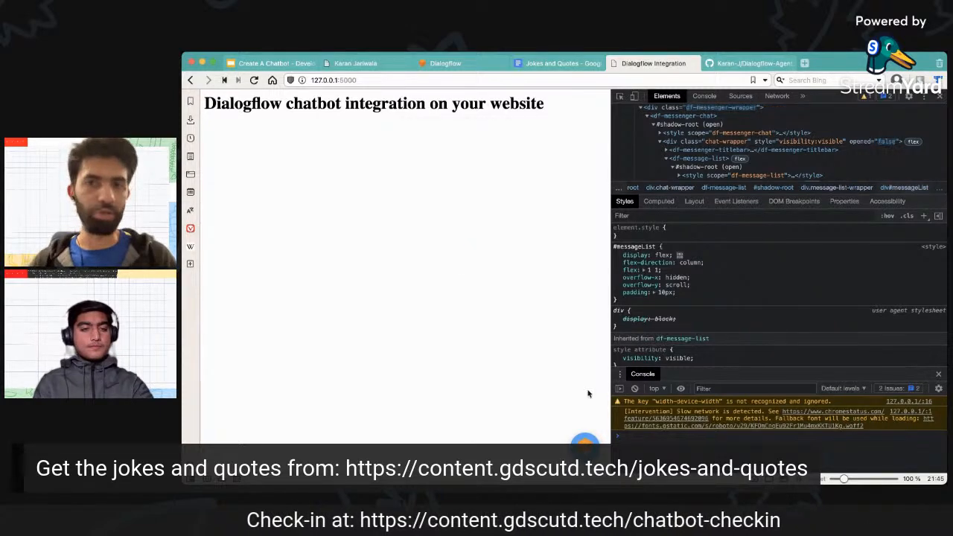
click(468, 63)
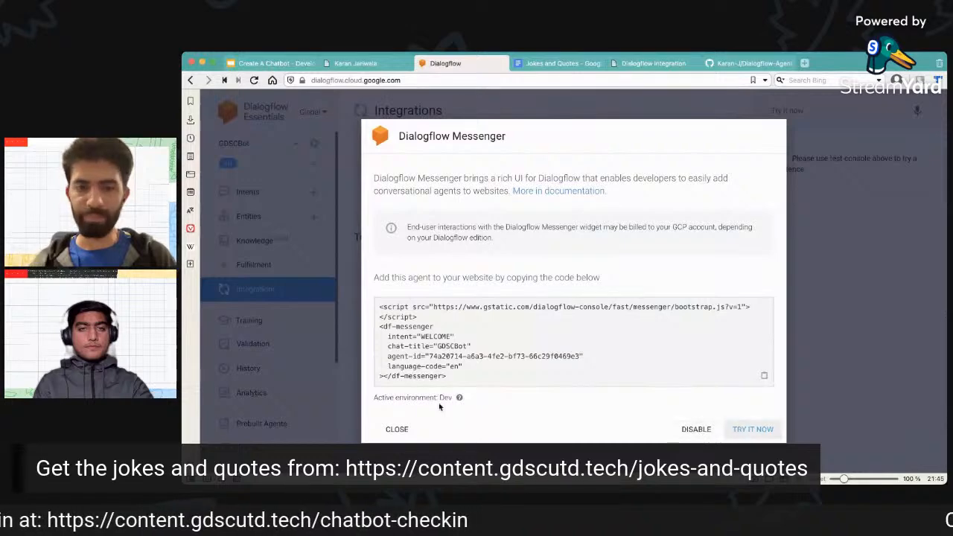
click(394, 431)
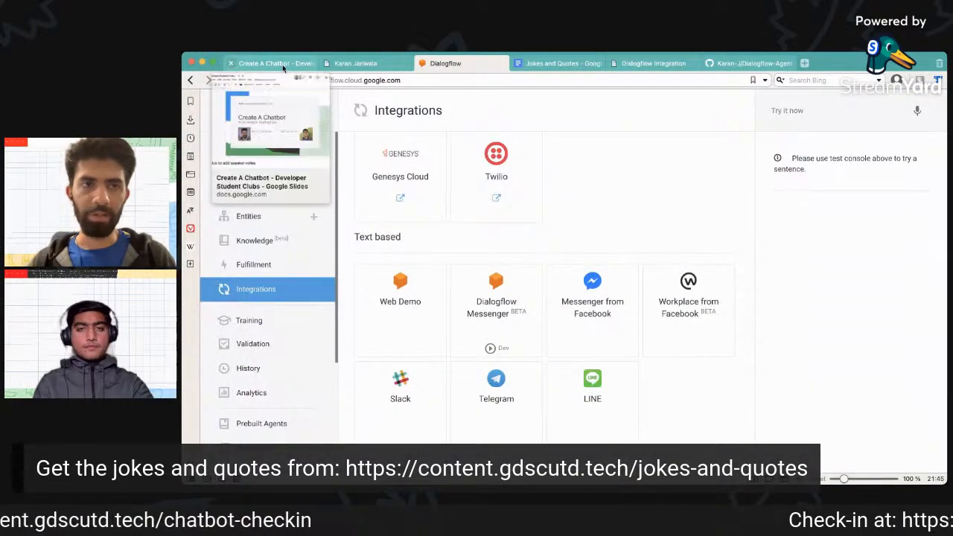
Switch to the Create A Chatbot presentation and show the Further Enhancements and Resources slides full screen.
click(282, 64)
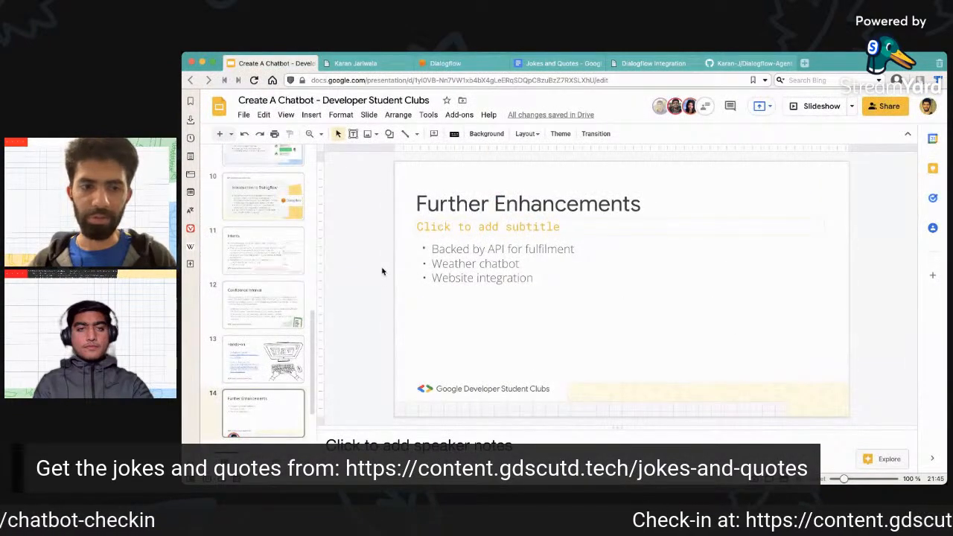
click(636, 61)
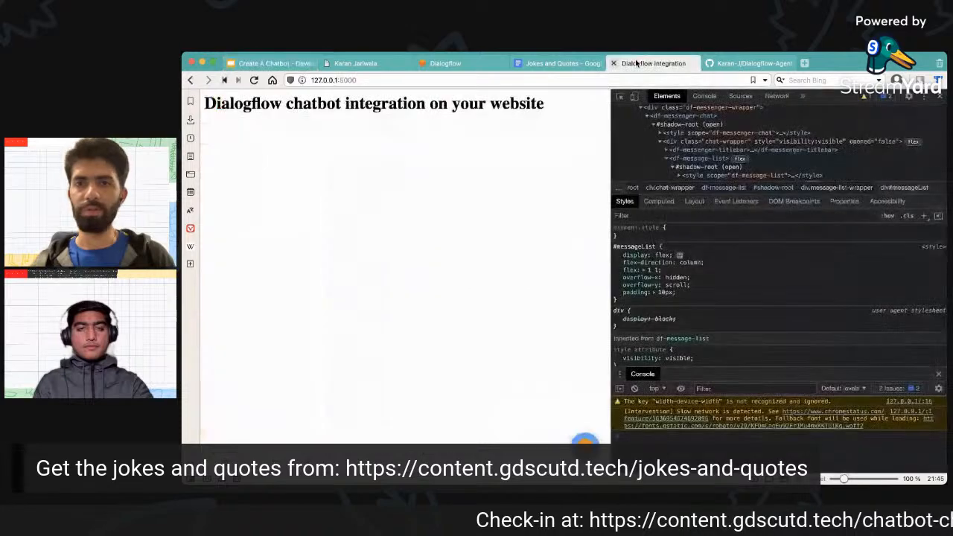
click(738, 61)
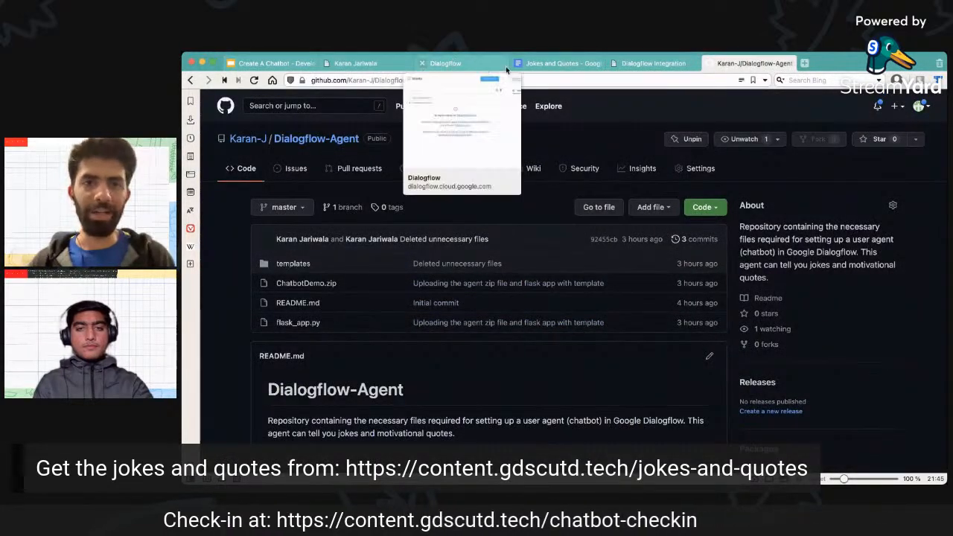
click(271, 63)
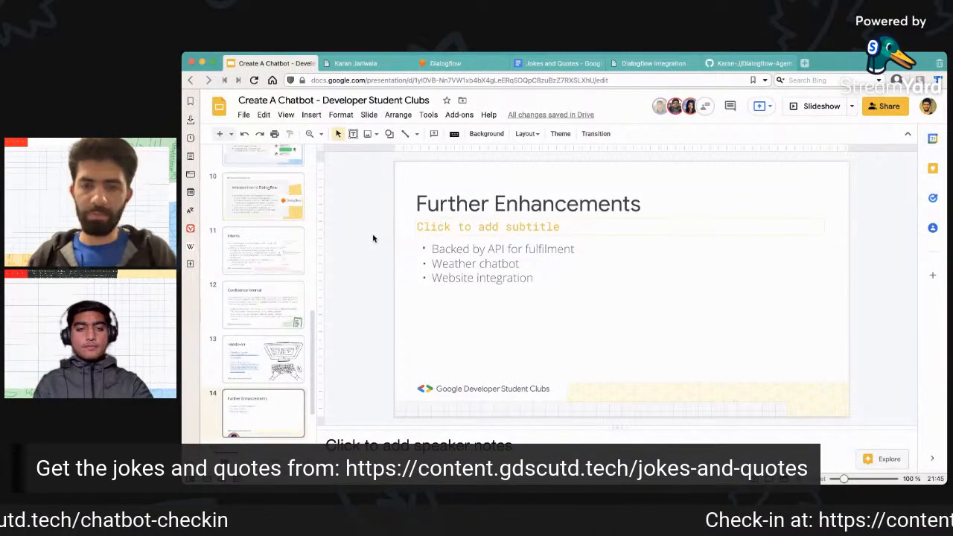
key(super+Return)
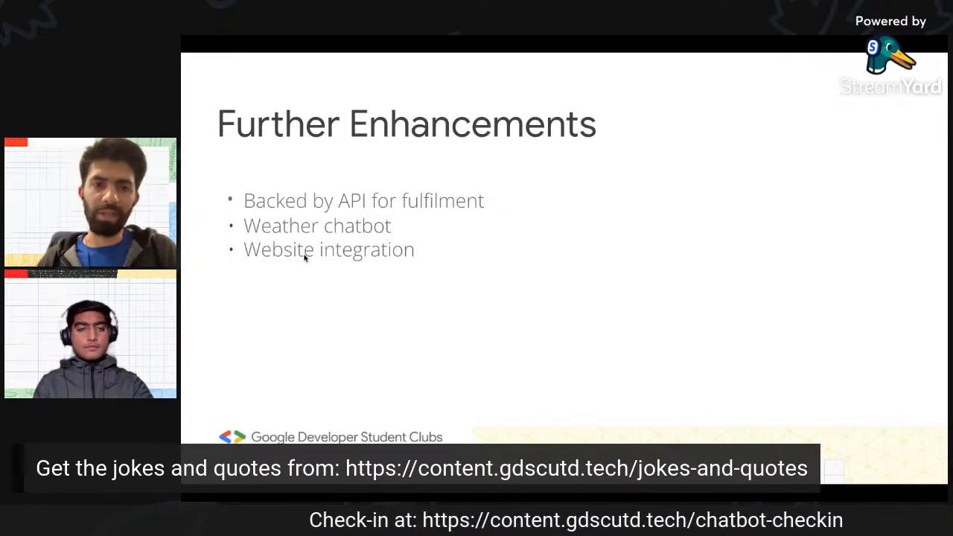
key(Right)
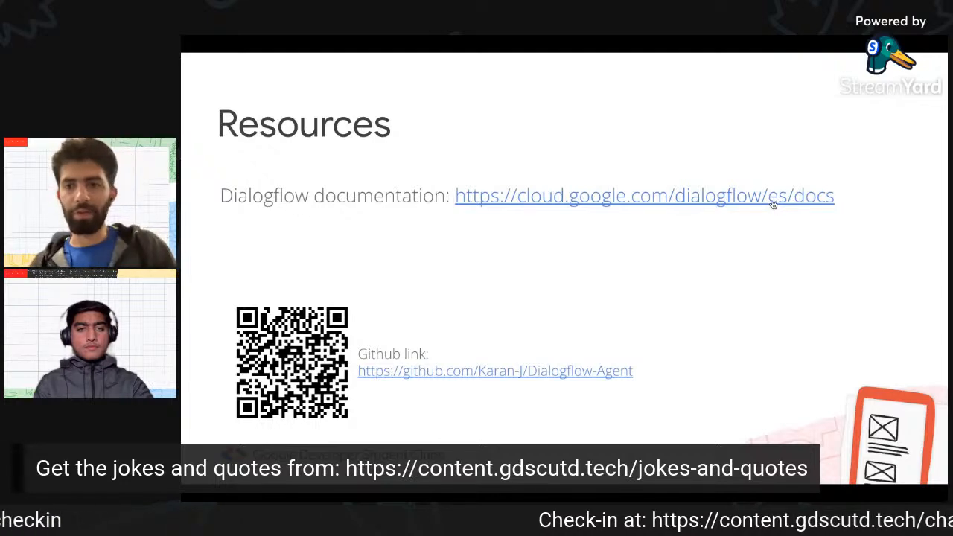
key(Escape)
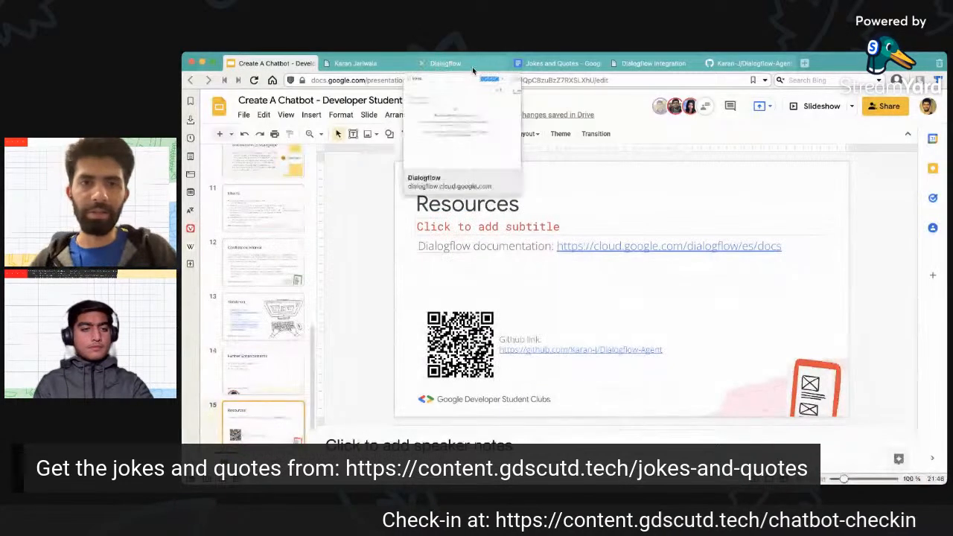
Revisit the Dialogflow Integrations page, and present the Resources slide with the documentation and GitHub links again.
click(446, 64)
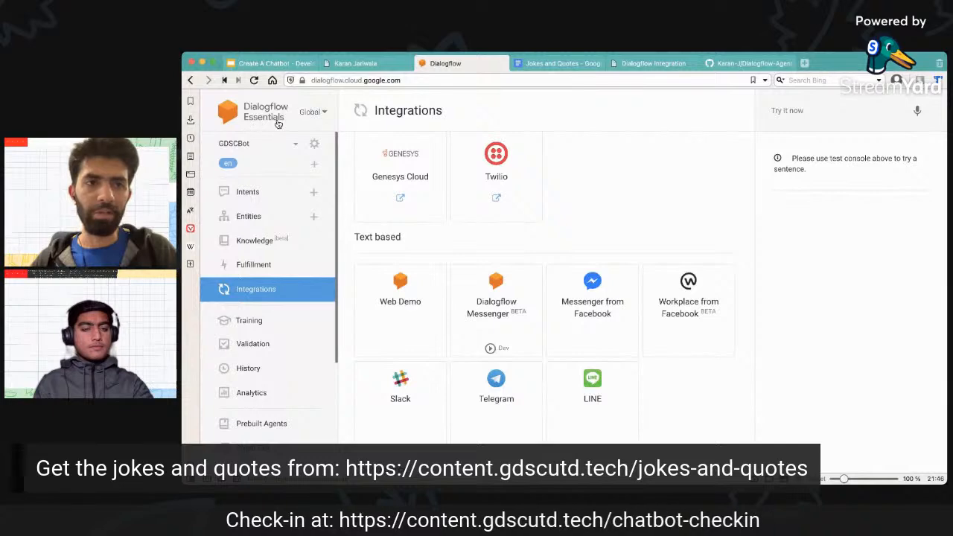
click(276, 63)
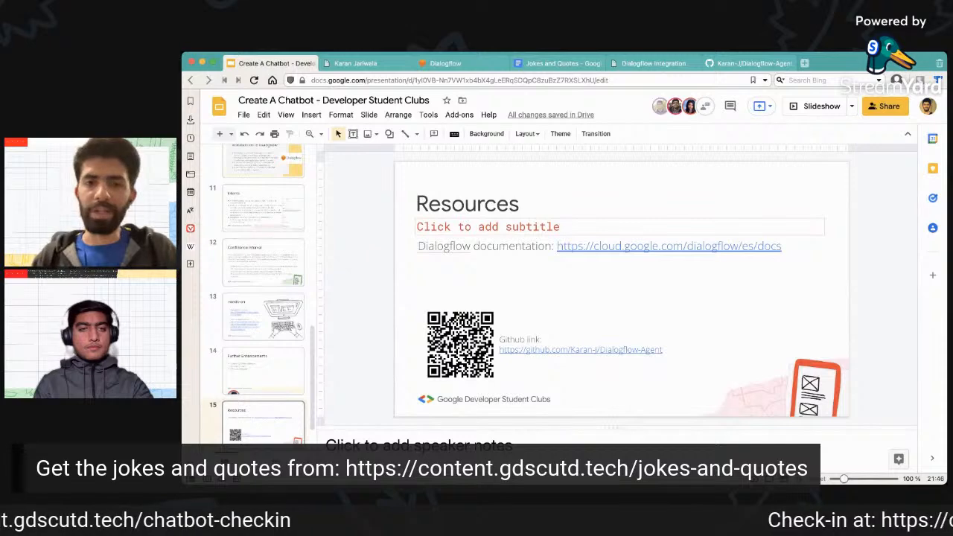
key(super+Return)
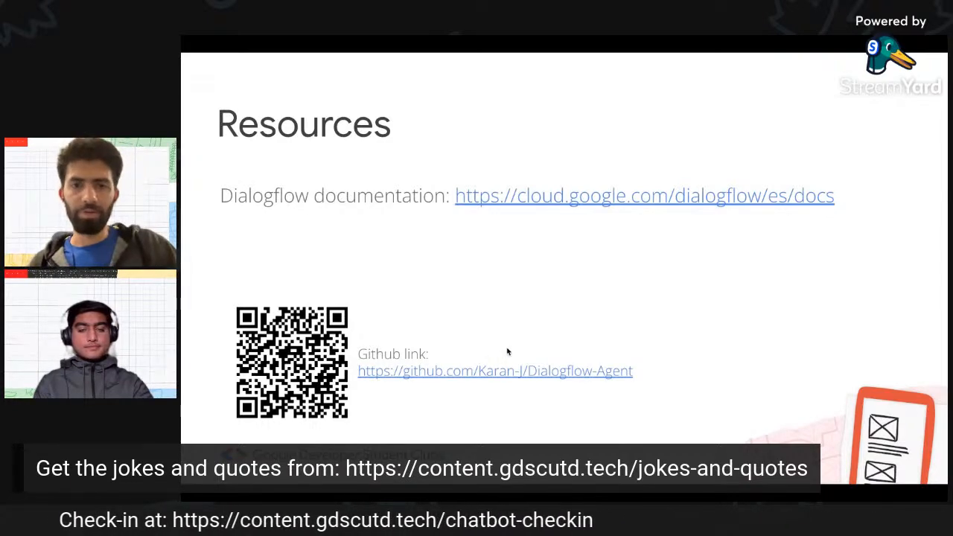
key(Escape)
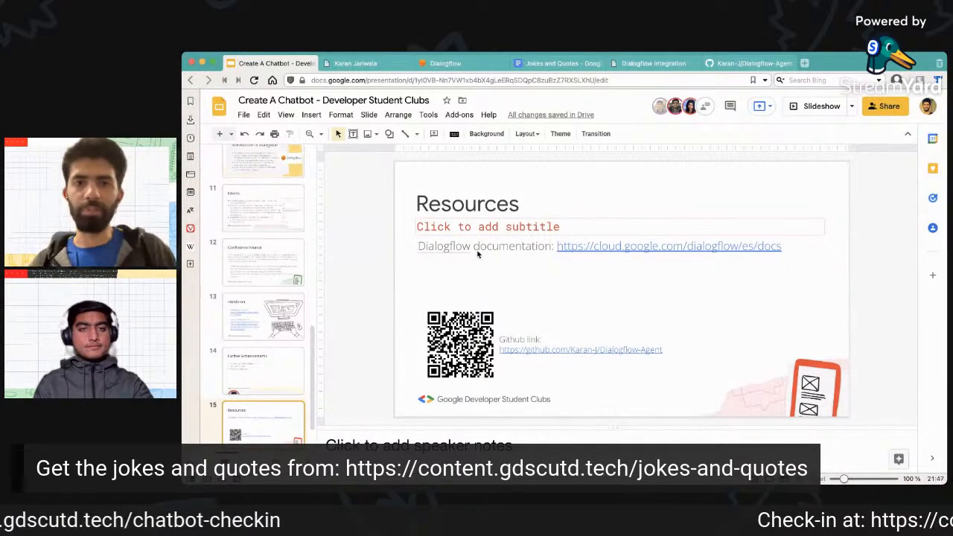
View the list of available agents in Dialogflow, and open GDSCBot's Export and Import settings.
click(477, 63)
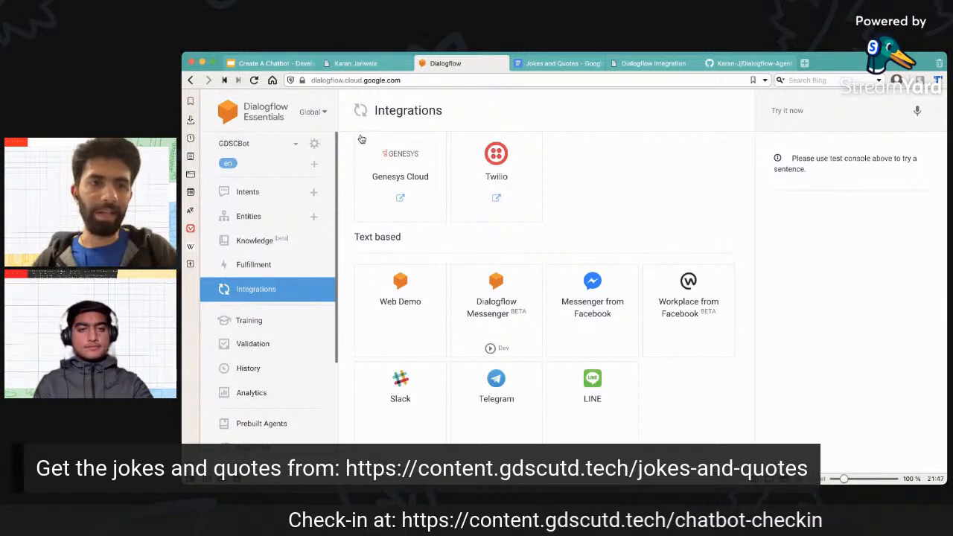
click(297, 144)
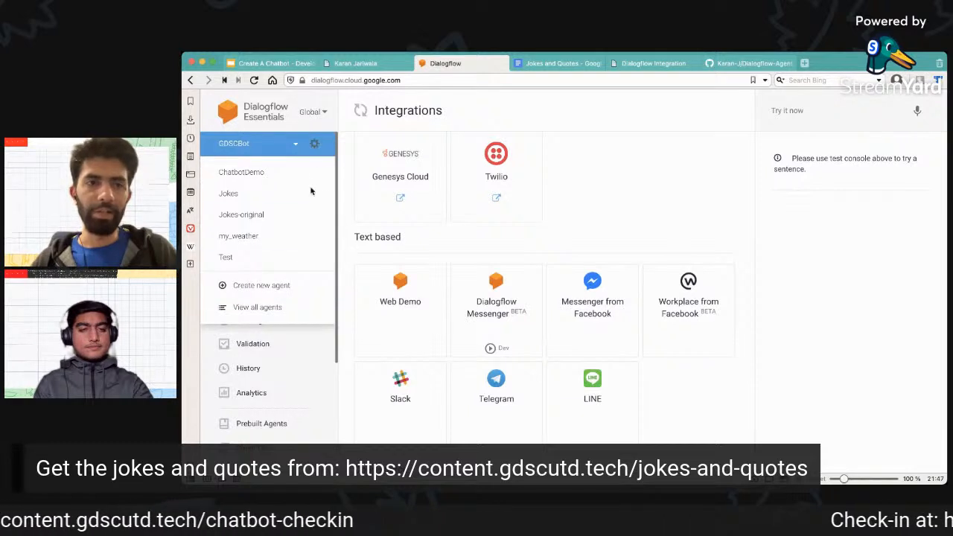
click(316, 143)
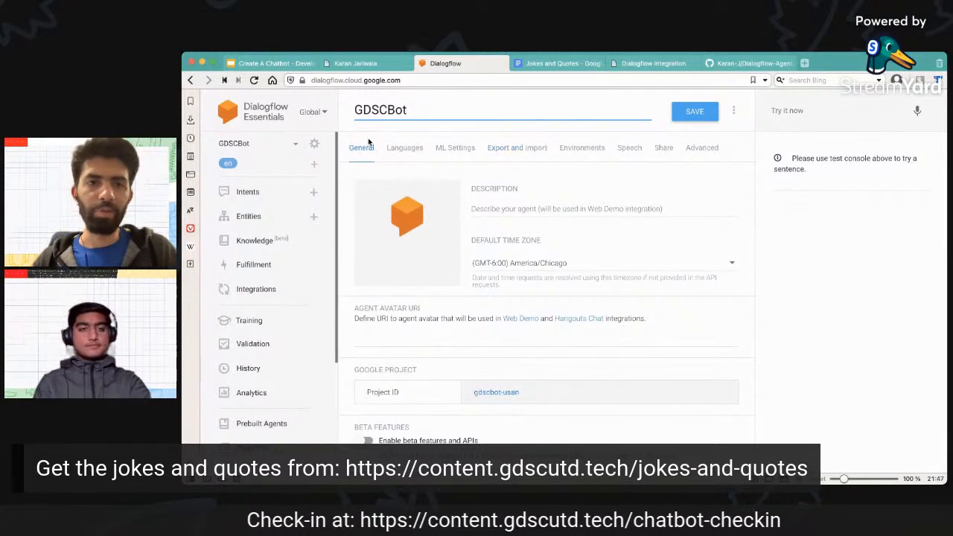
click(521, 151)
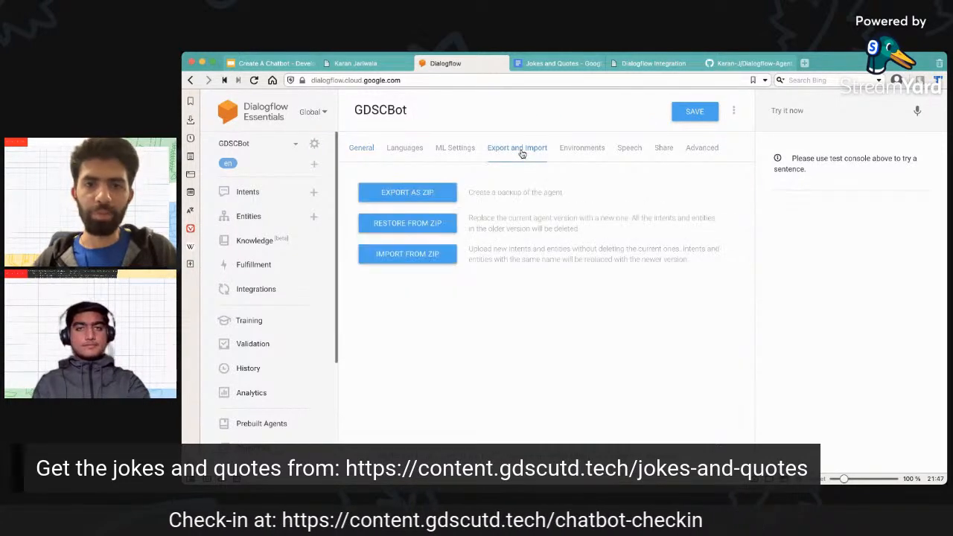
Start restoring the GDSCBot agent from a zip file, choosing ChatbotDemo.zip for the upload.
click(414, 225)
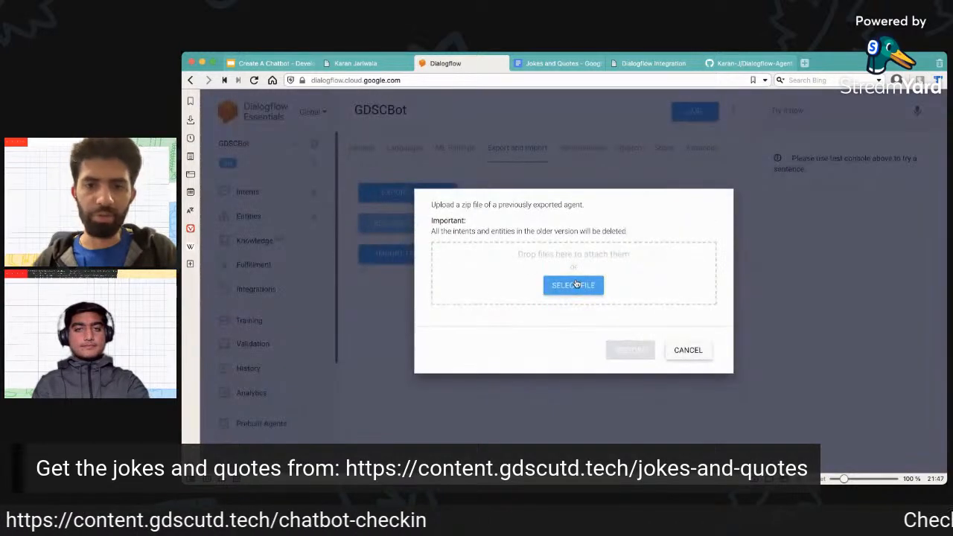
click(576, 306)
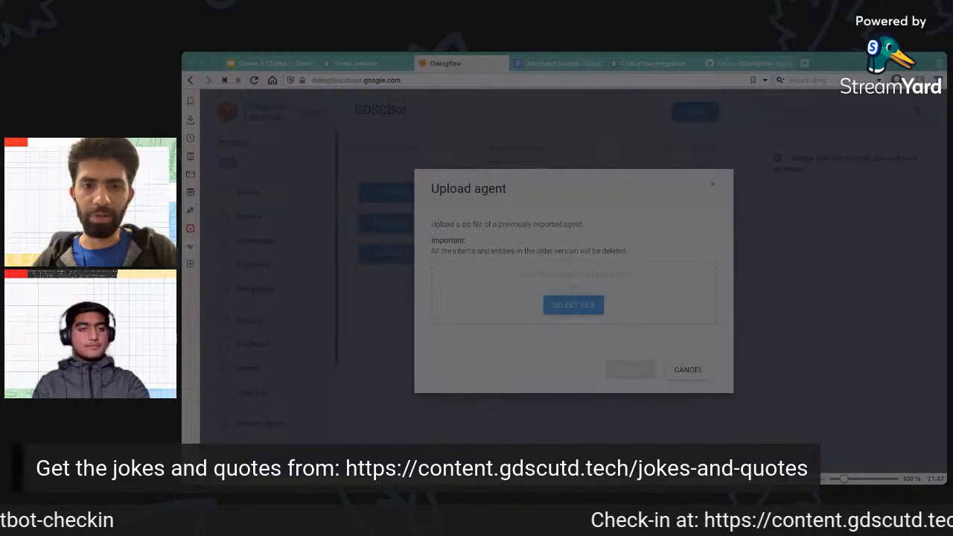
key(Escape)
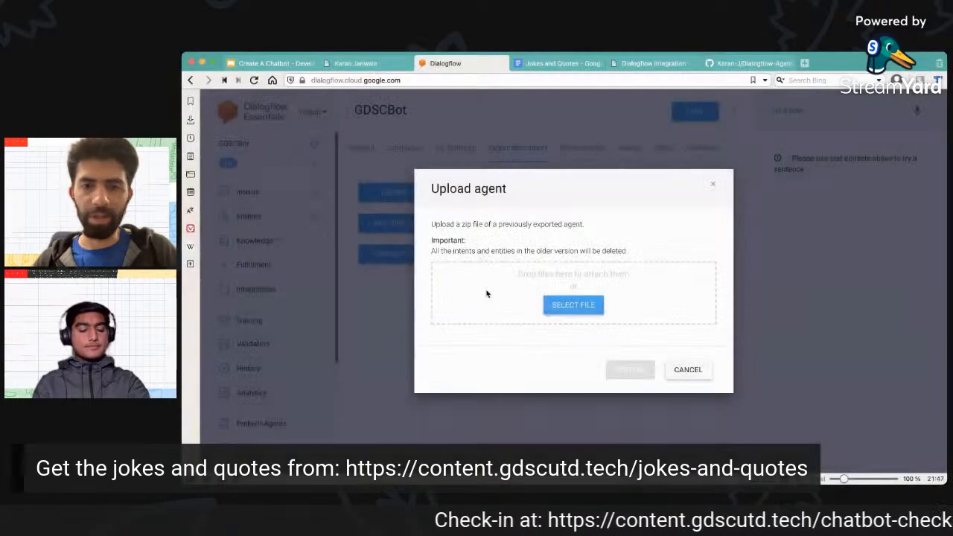
click(587, 306)
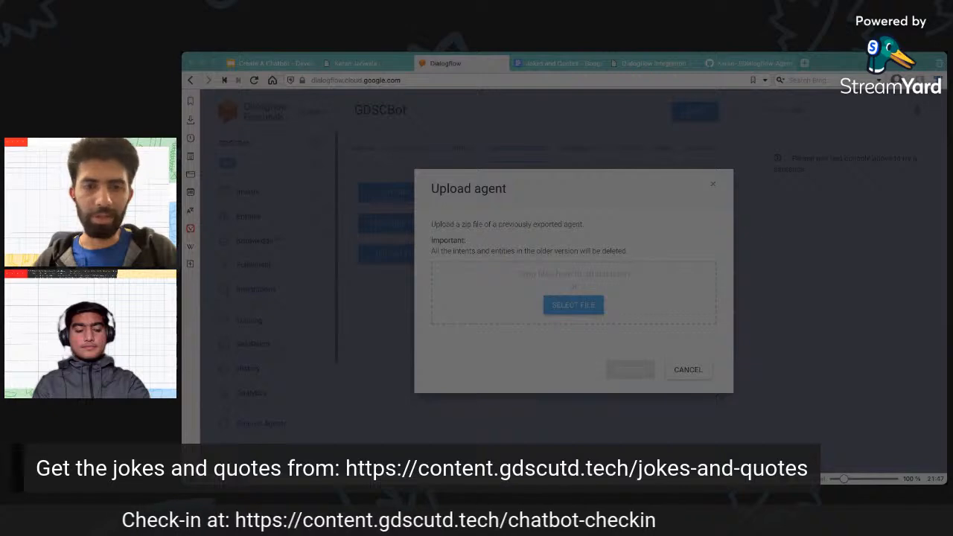
click(719, 399)
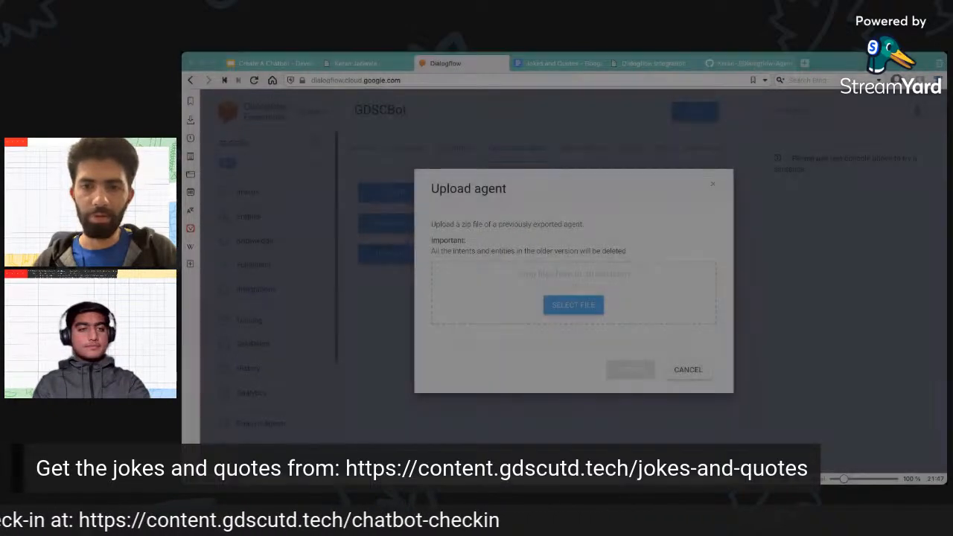
click(501, 356)
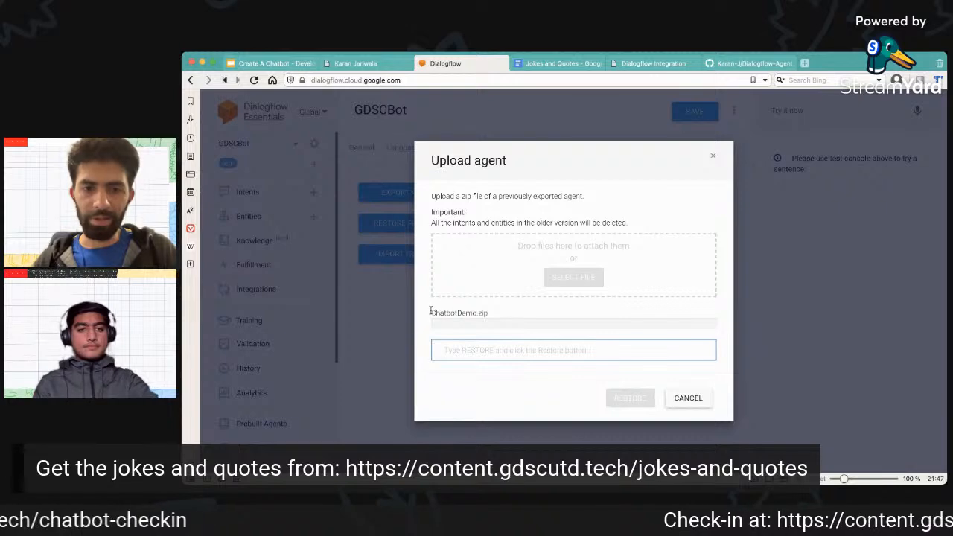
Enter RESTORE as the confirmation text for the ChatbotDemo.zip upload, and cancel the agent restore.
drag(432, 313, 512, 314)
click(502, 347)
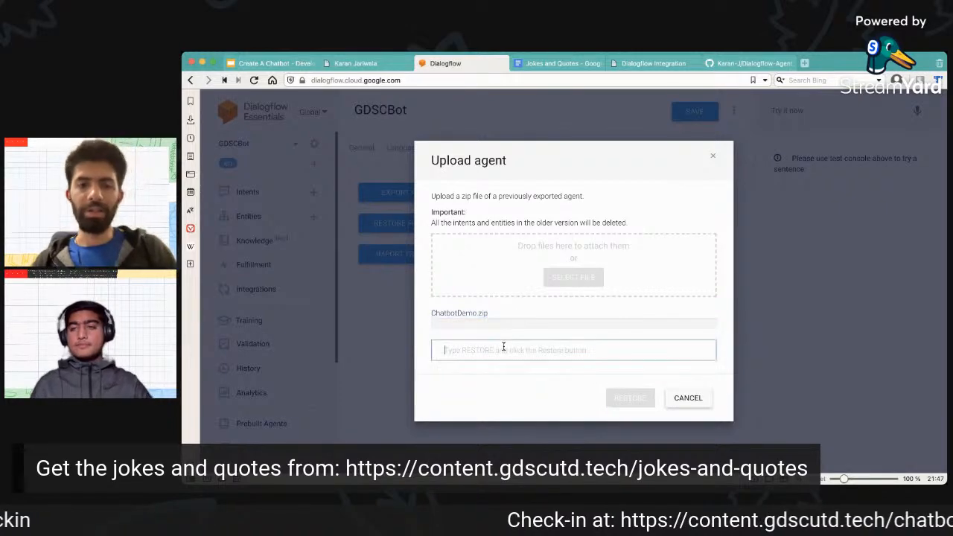
text(RESTORE)
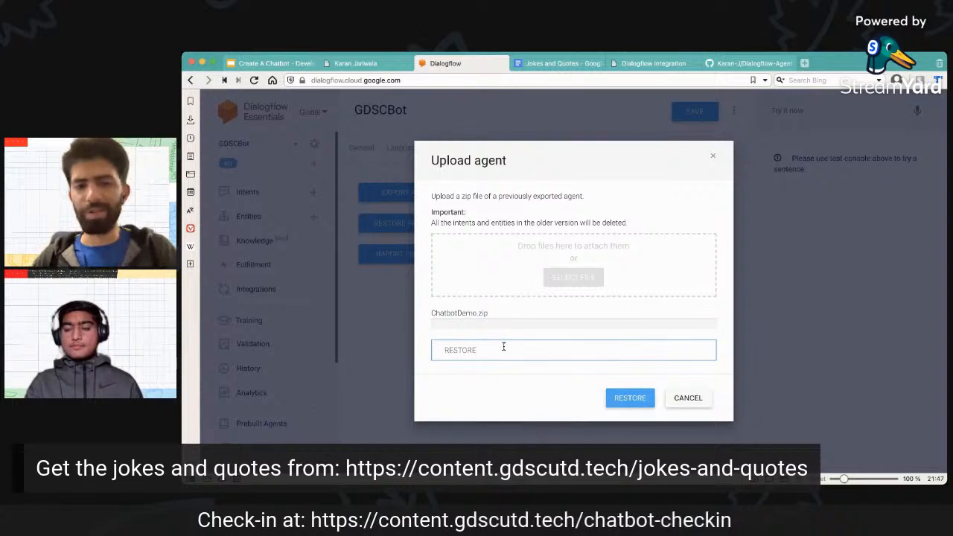
drag(488, 348, 432, 350)
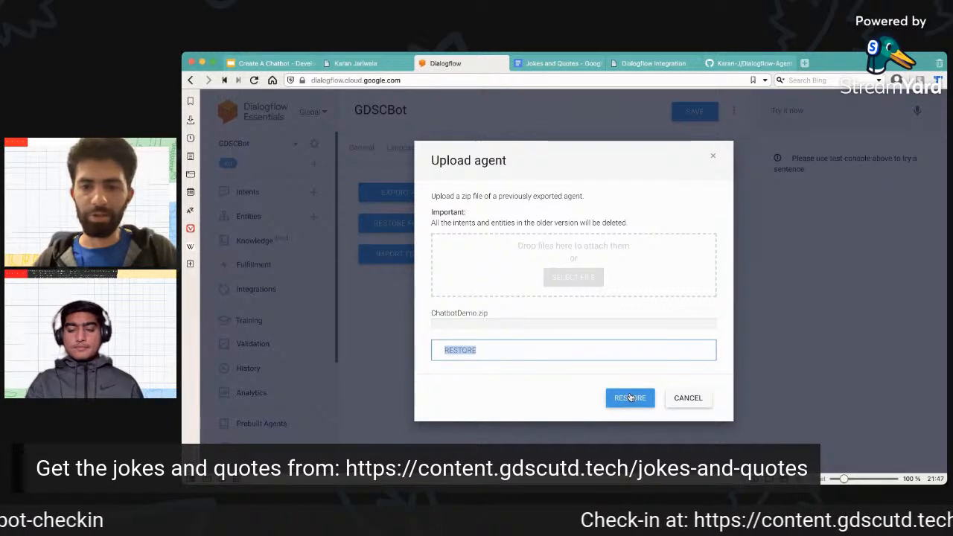
click(687, 398)
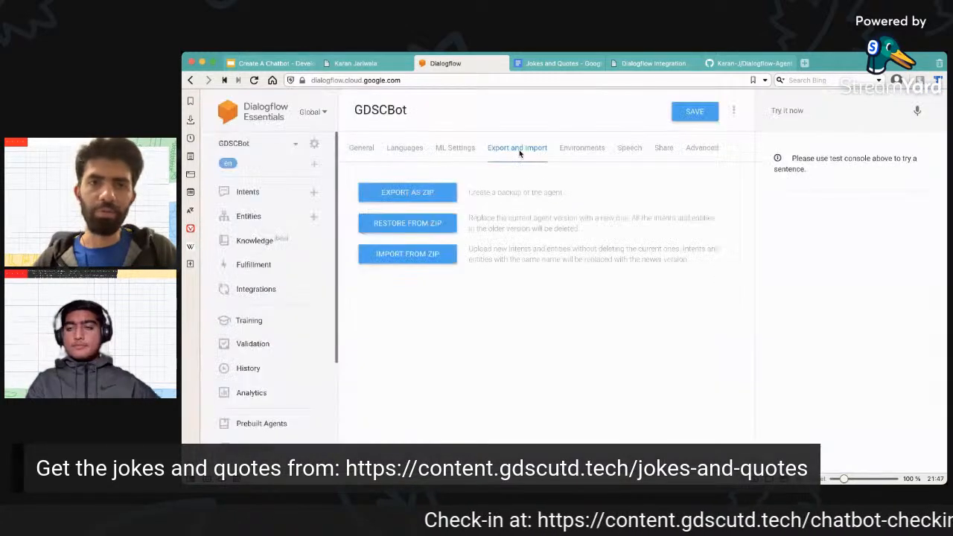
Examine the ChatbotDemo widget's greeting on the local demo site, and review the file list and README of the Dialogflow-Agent repository.
click(743, 63)
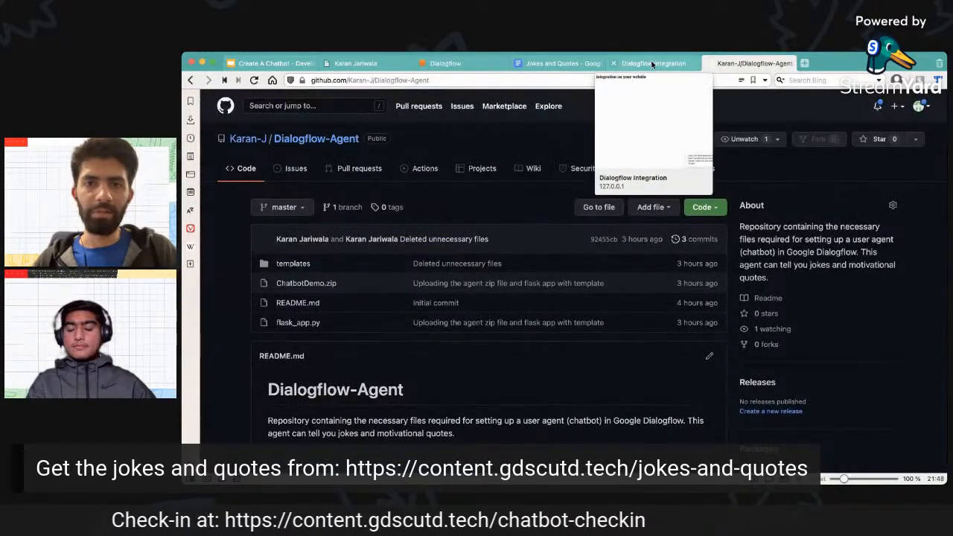
click(653, 64)
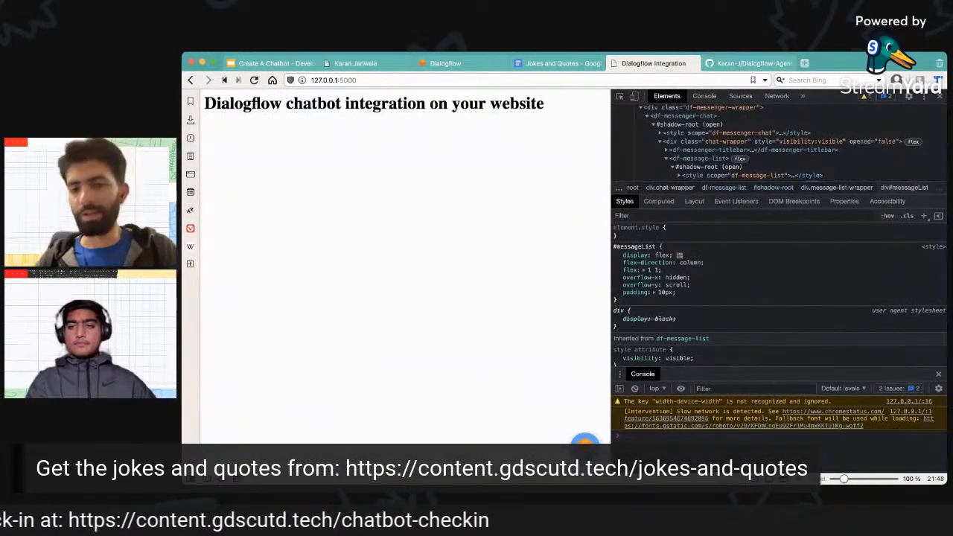
click(583, 441)
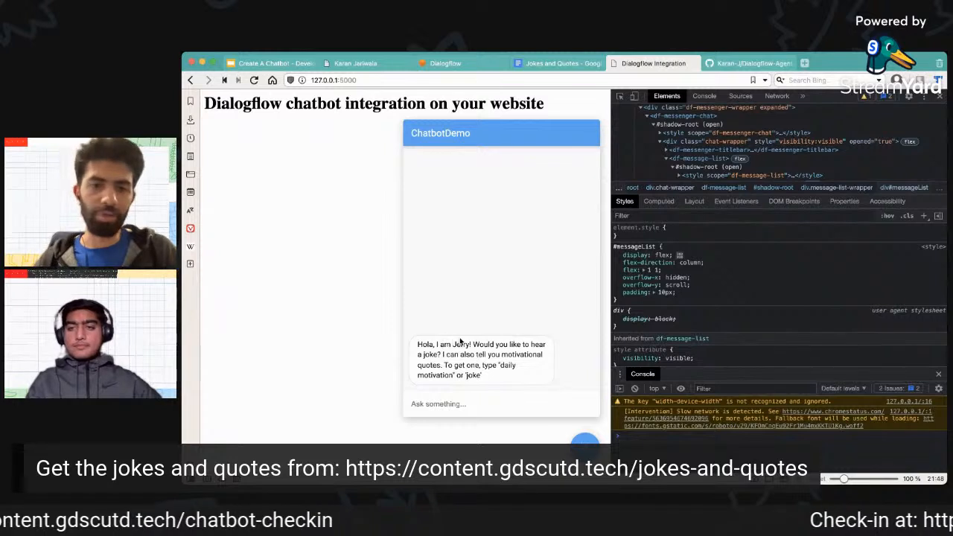
drag(452, 344, 471, 345)
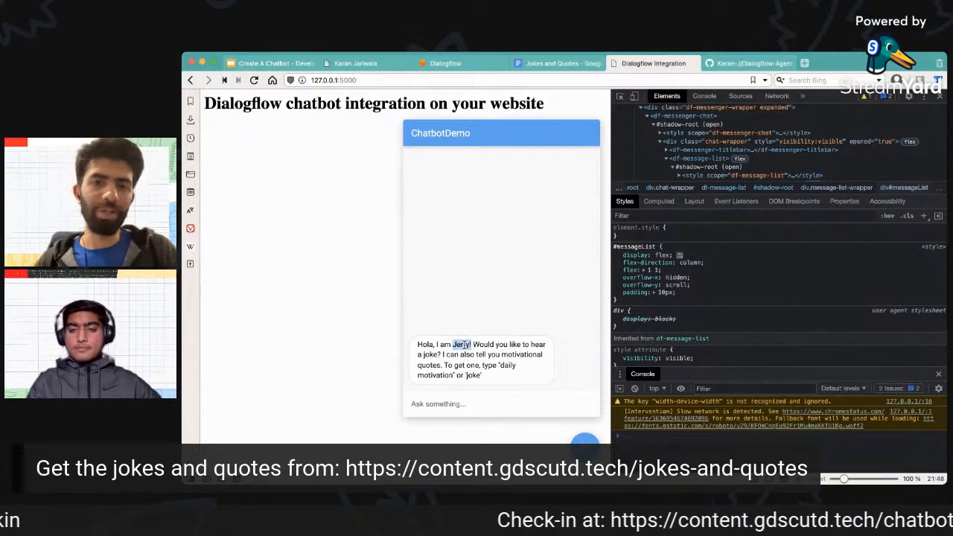
click(465, 344)
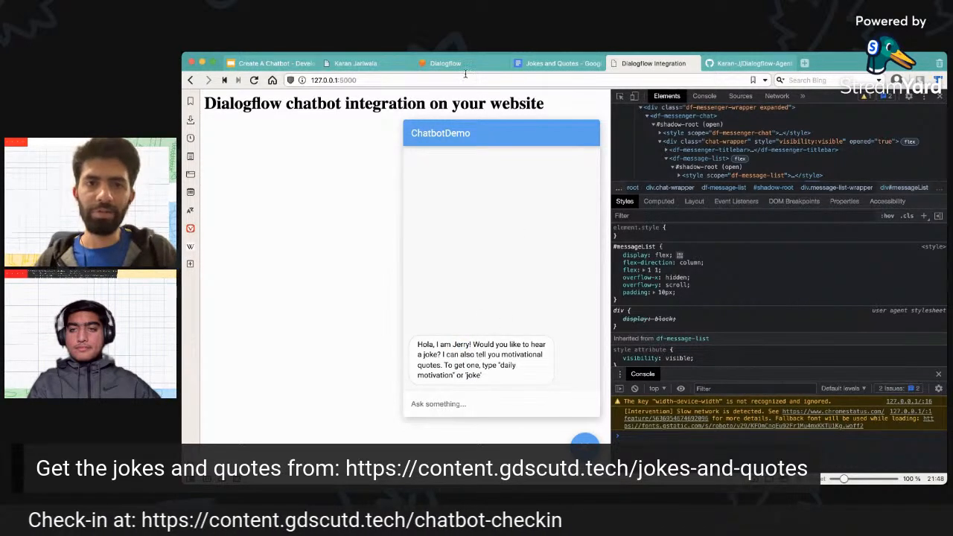
click(757, 61)
scroll(455, 335, down, 1)
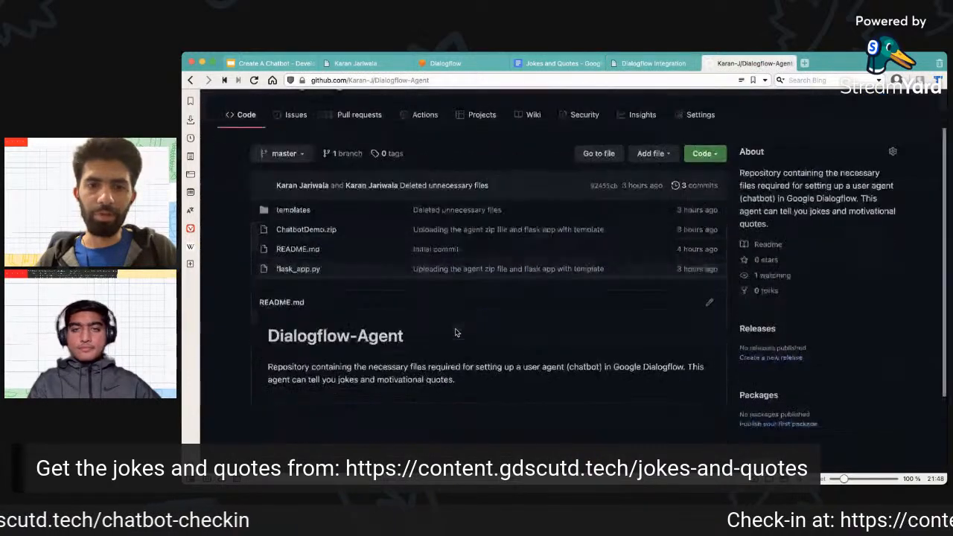
View the Dialogflow-Agent repository's clone and download options, and return to the Jokes chatbot on the deployed resume site.
click(711, 153)
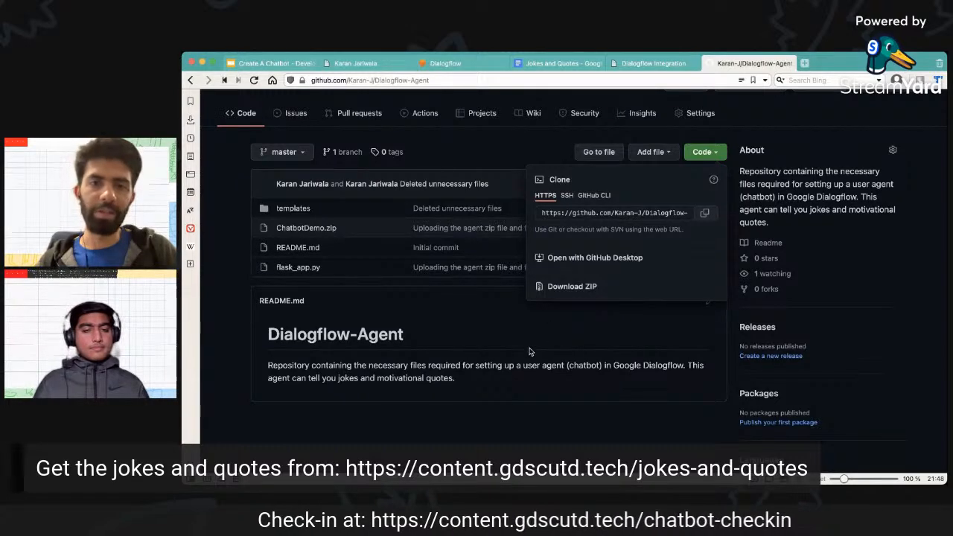
click(457, 317)
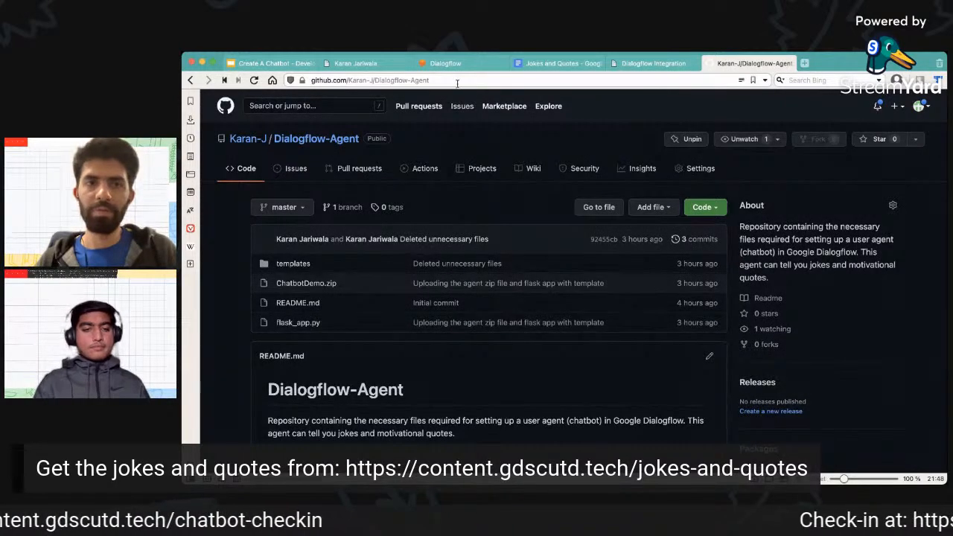
click(445, 63)
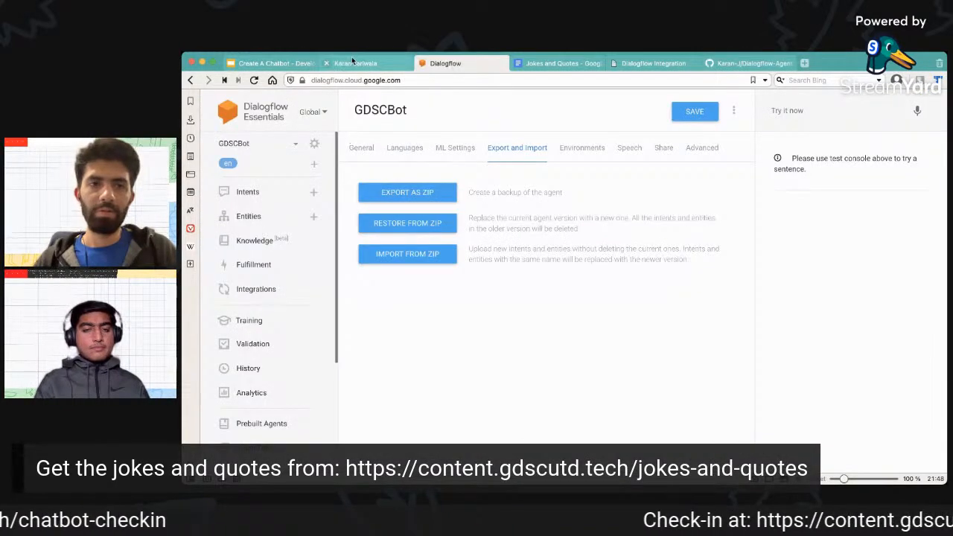
mouse_move(283, 68)
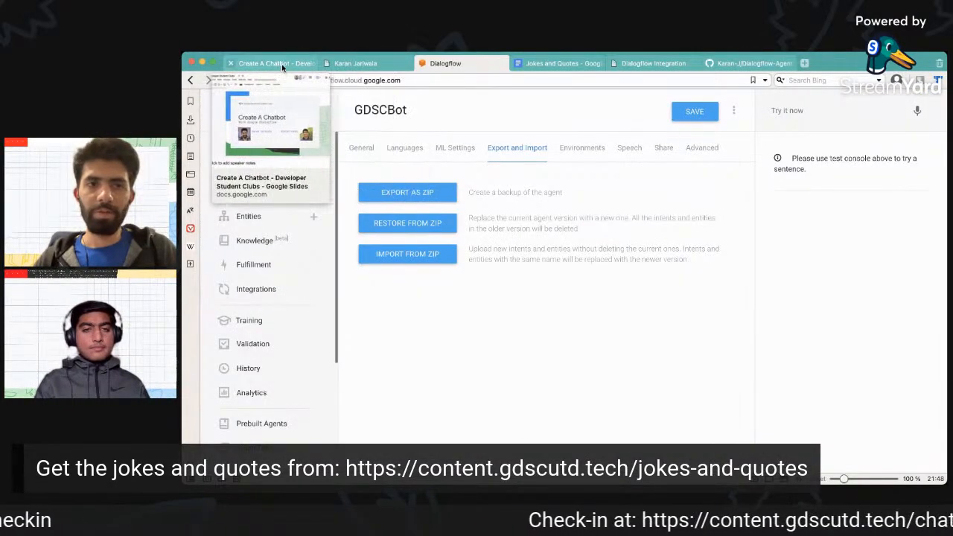
click(356, 64)
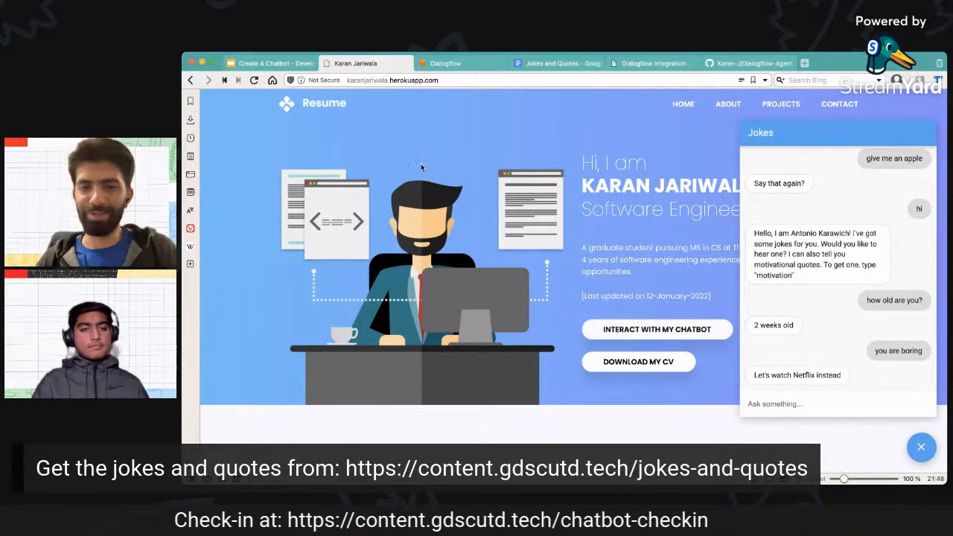
Switch to the Create A Chatbot presentation in Google Slides, and present it from the closing Thank you slide.
click(264, 63)
scroll(305, 342, down, 2)
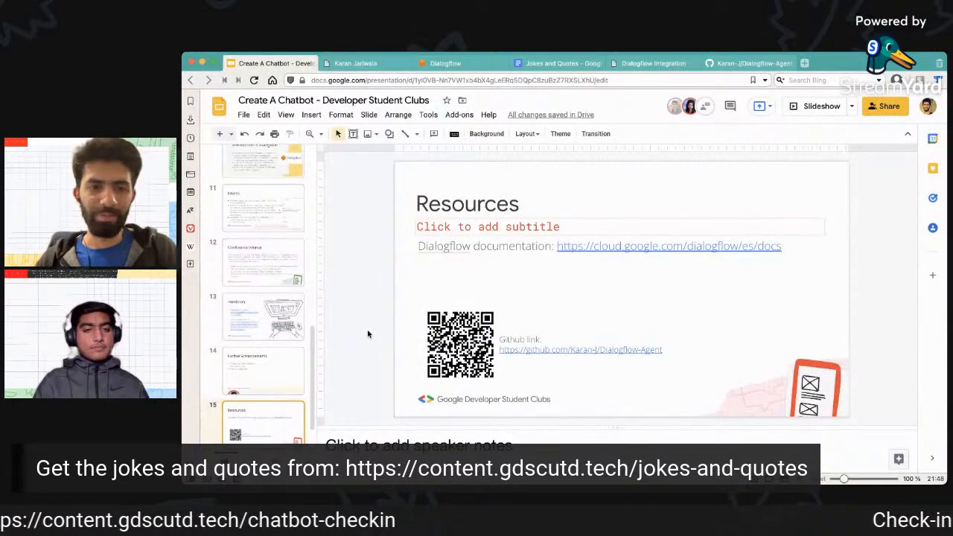
key(Down)
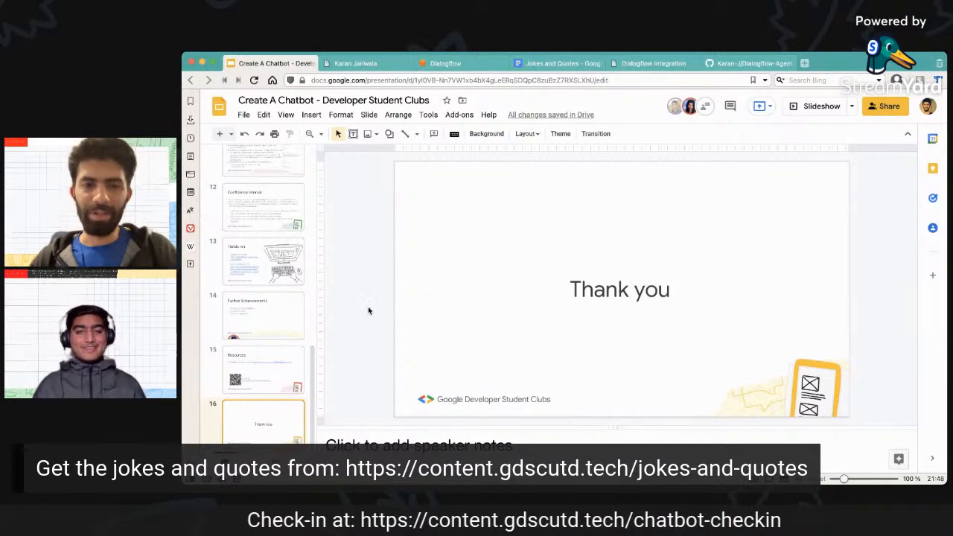
key(super+Return)
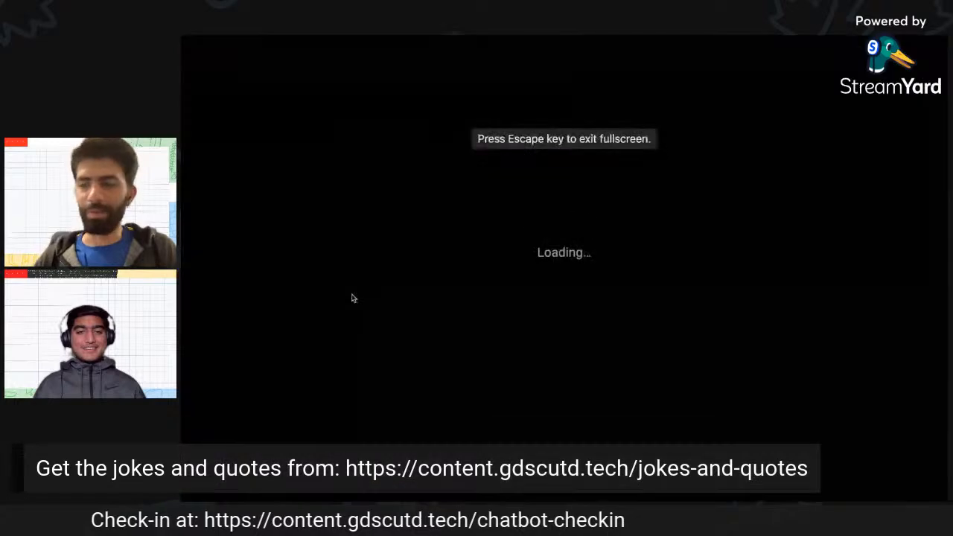